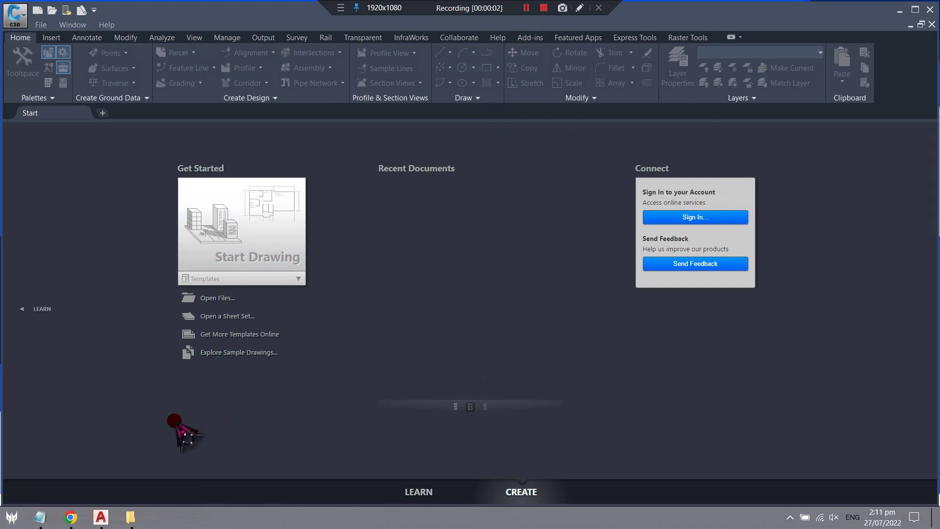
Step: Bring up GRID ANNOTATION.txt and read the PRS GRID COORDINATES (MANUAL METHOD) title and methods note
left_click(39, 517)
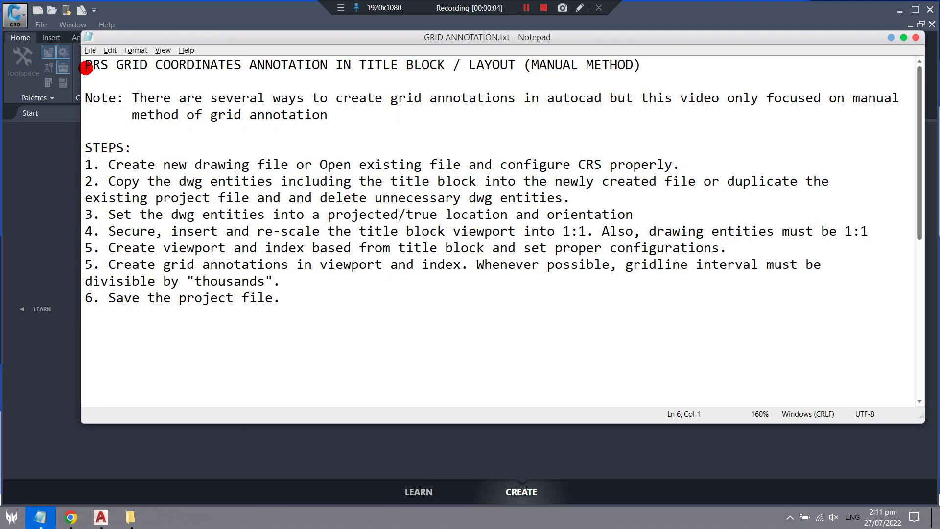
left_click_drag(85, 66, 626, 64)
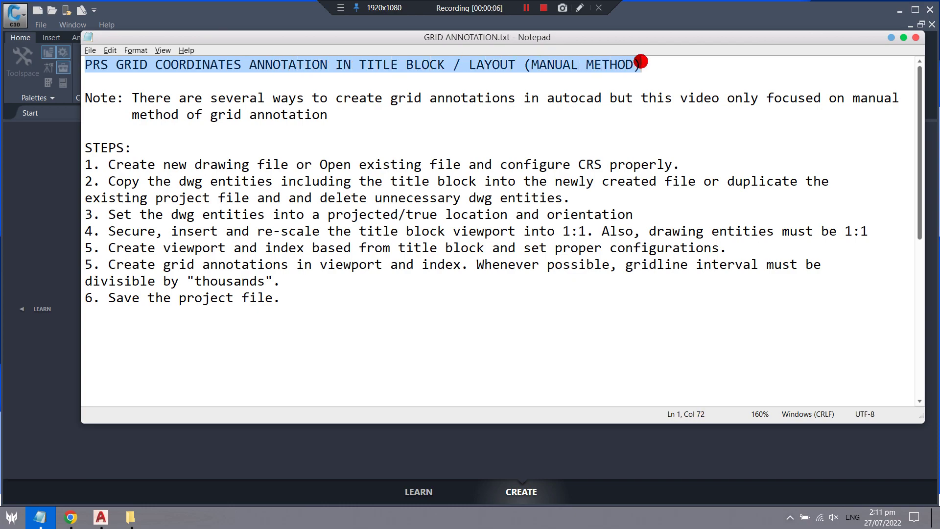
left_click_drag(645, 65, 529, 64)
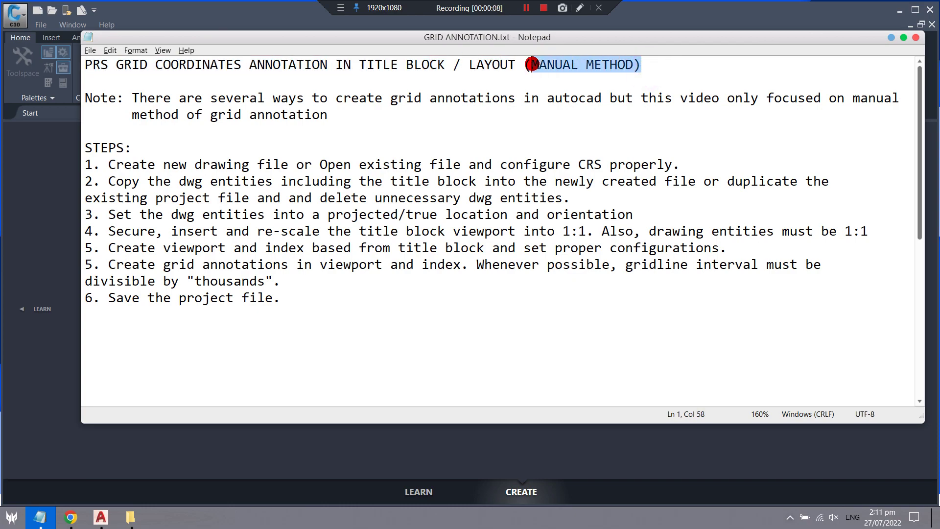
left_click(372, 131)
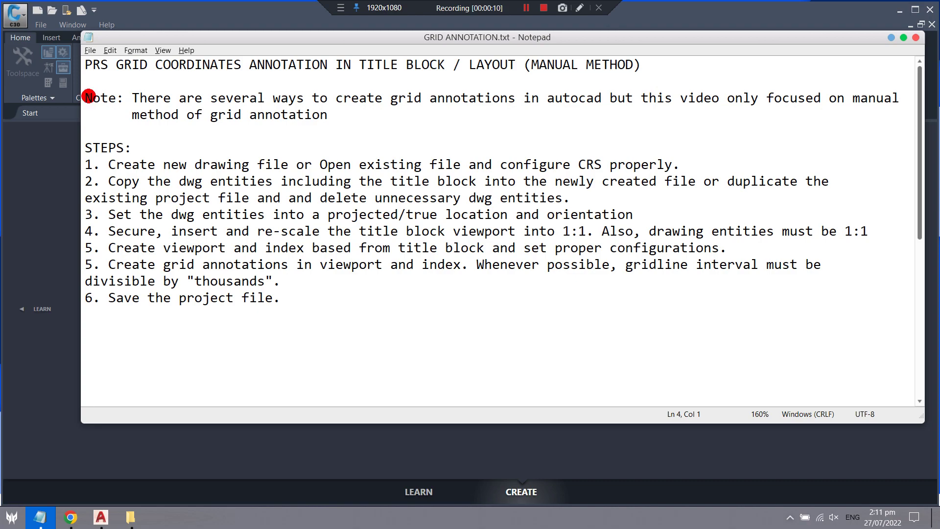
left_click_drag(89, 95, 736, 103)
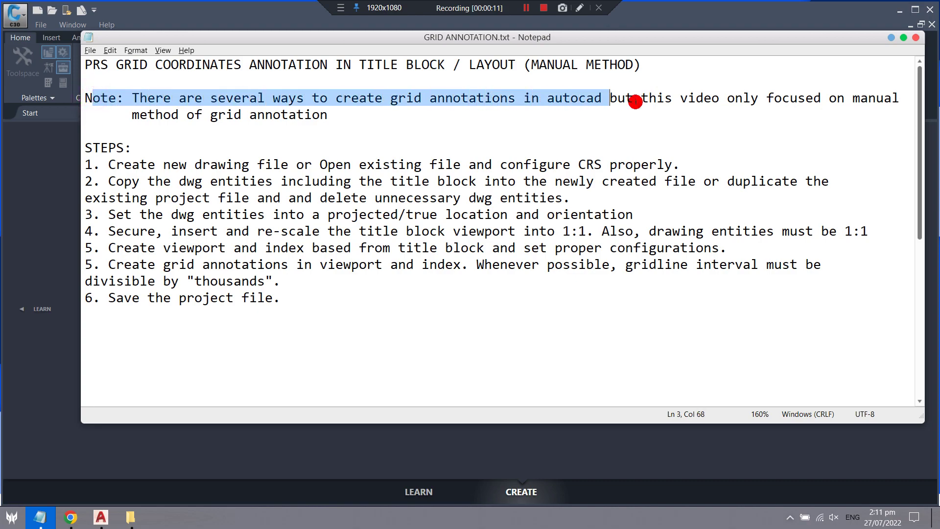
left_click_drag(791, 103, 373, 119)
left_click(867, 118)
Step: Review the manual annotation method and step 1 about configuring the CRS
left_click_drag(845, 97, 334, 119)
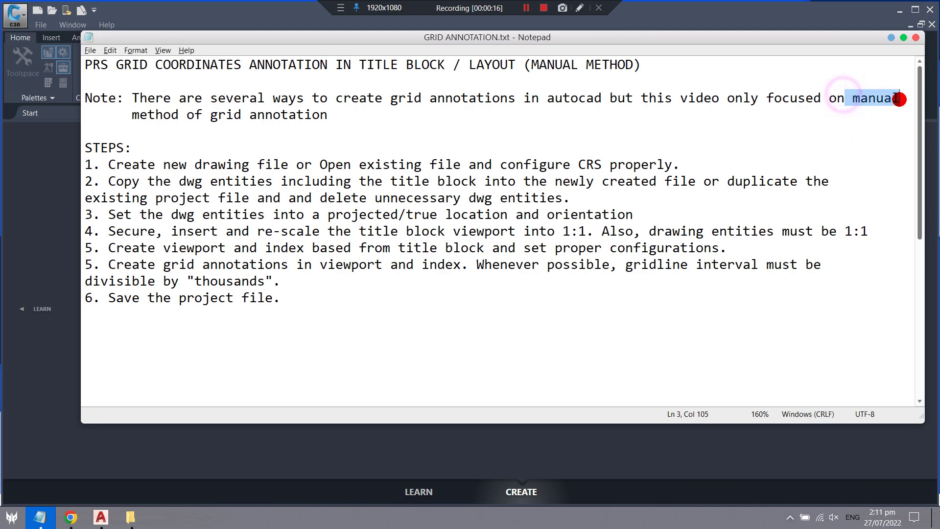
left_click_drag(846, 100, 886, 97)
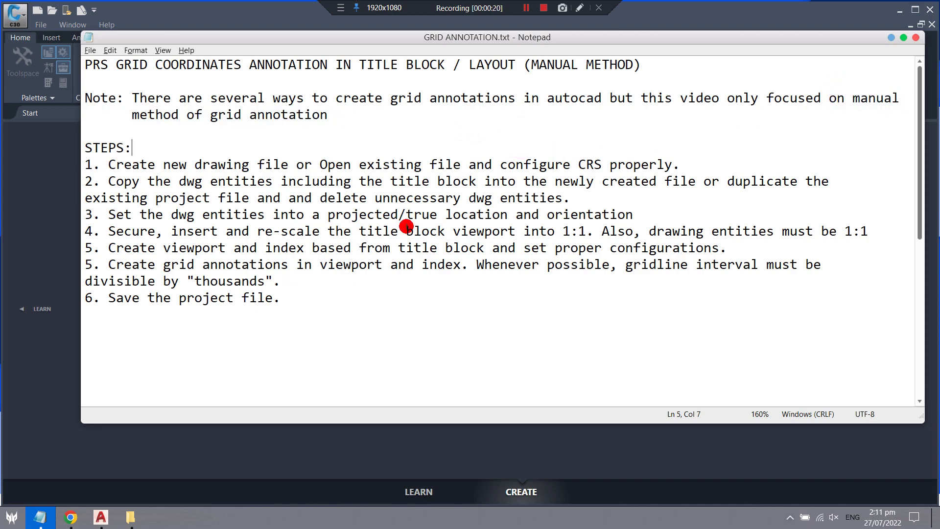
left_click(109, 156)
left_click(89, 149, "shift")
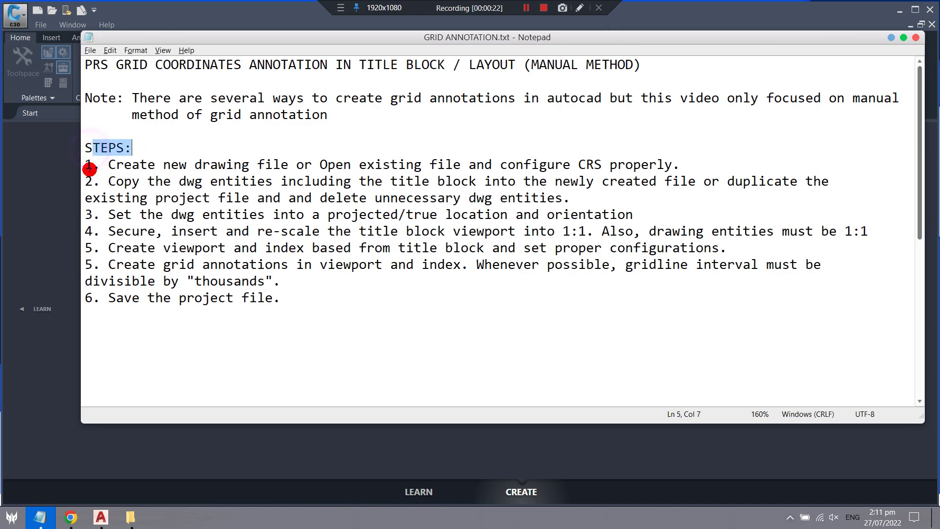
left_click_drag(91, 163, 652, 169)
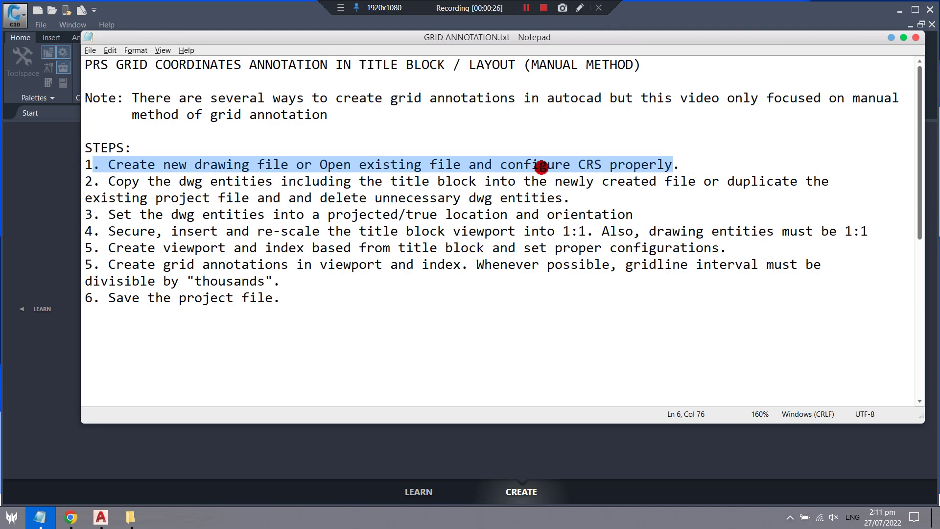
left_click(177, 159)
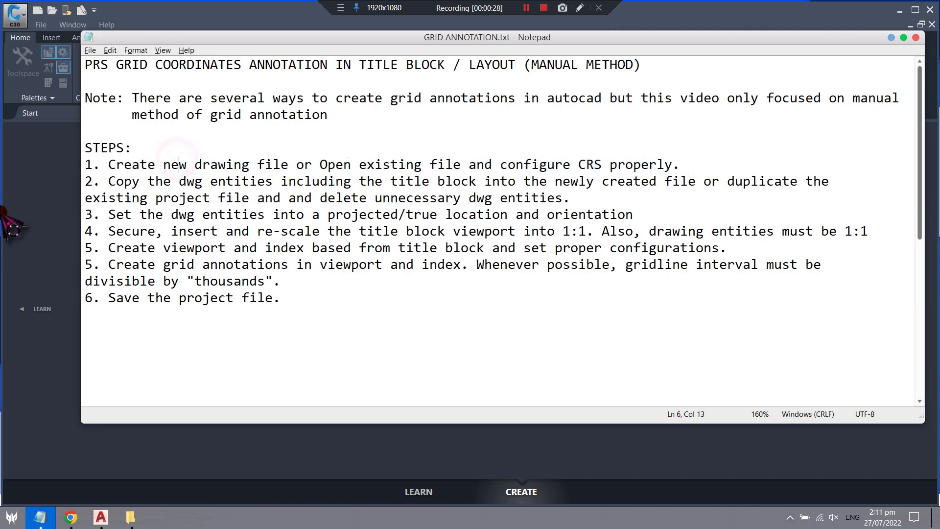
left_click(130, 518)
Step: Open GRIDLINE CREATION.dwg in Civil 3D after rechecking step 1's 'configure CRS properly' note
mouse_move(294, 248)
left_mouse_down()
mouse_move(322, 243)
mouse_move(340, 303)
mouse_move(300, 247)
mouse_move(346, 248)
mouse_move(382, 285)
mouse_move(603, 310)
left_mouse_up()
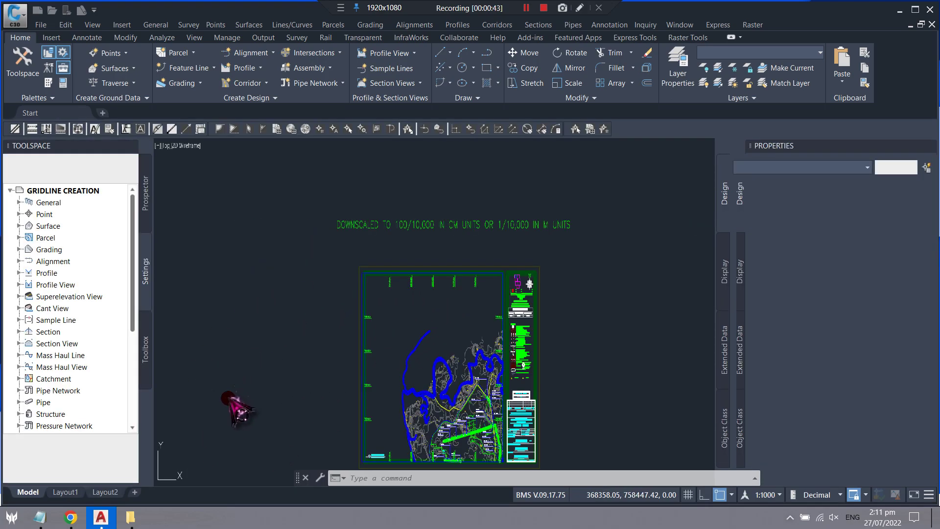
left_click(41, 517)
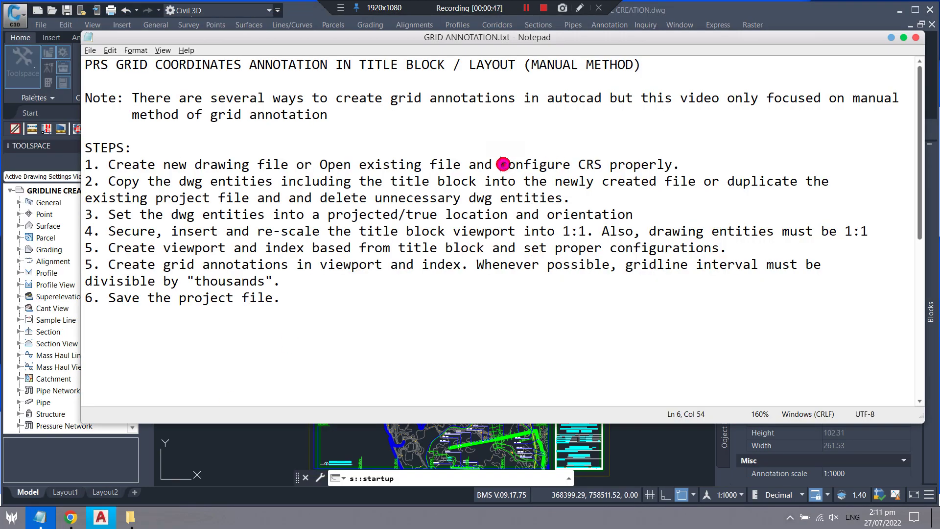
left_click_drag(500, 165, 662, 165)
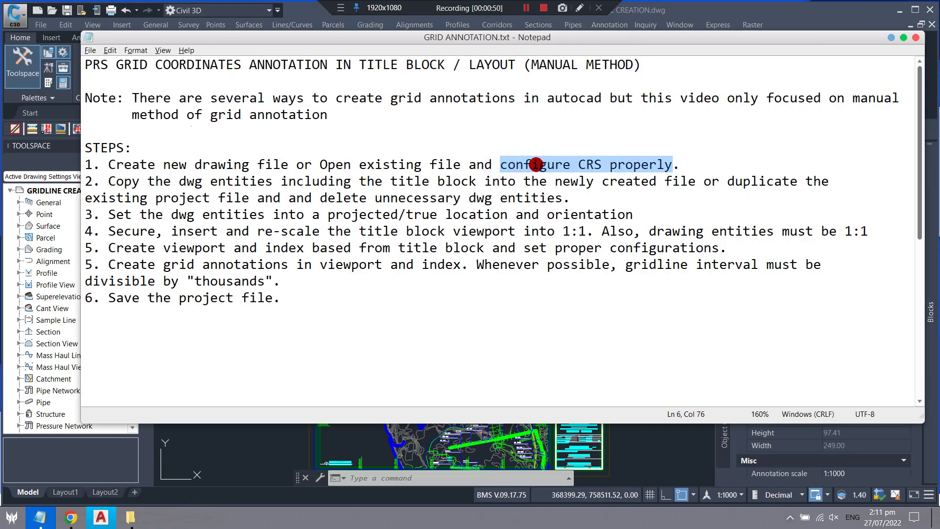
left_click(892, 37)
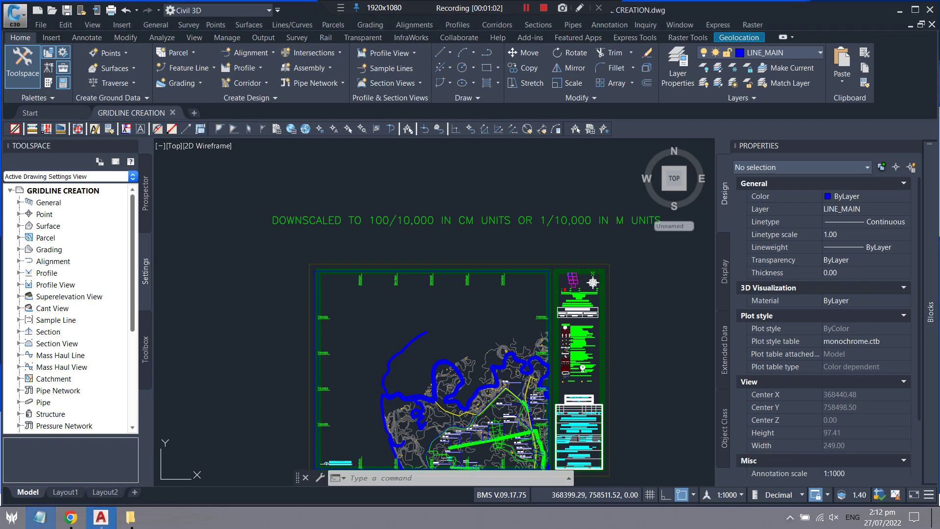
Step: Set GRIDLINE CREATION's zone to Philippines, PRS92 / Philippines zone 5, keeping meters and 1:1000
left_click(144, 274)
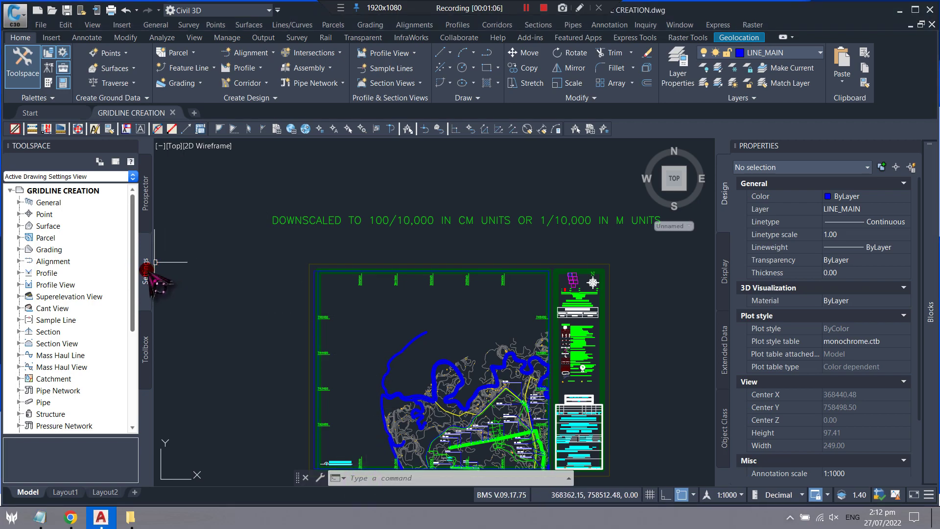
right_click(84, 191)
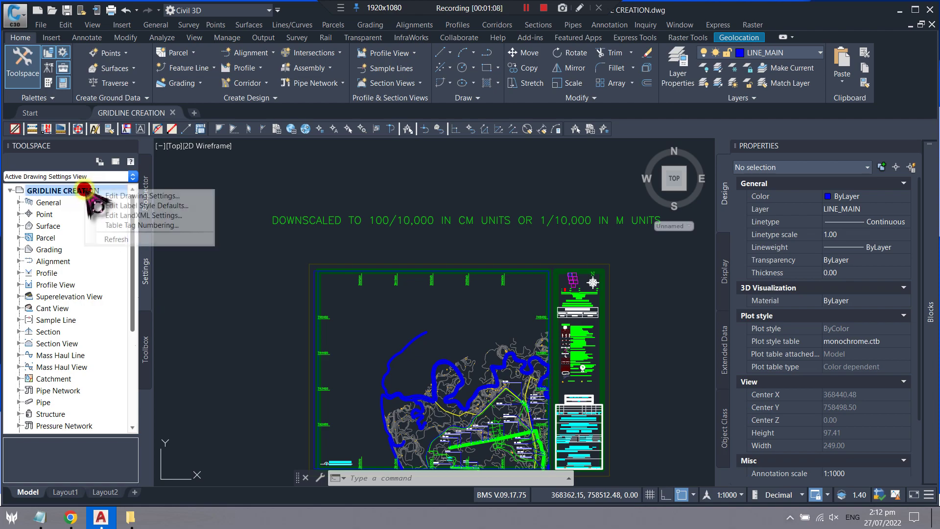
left_click(128, 196)
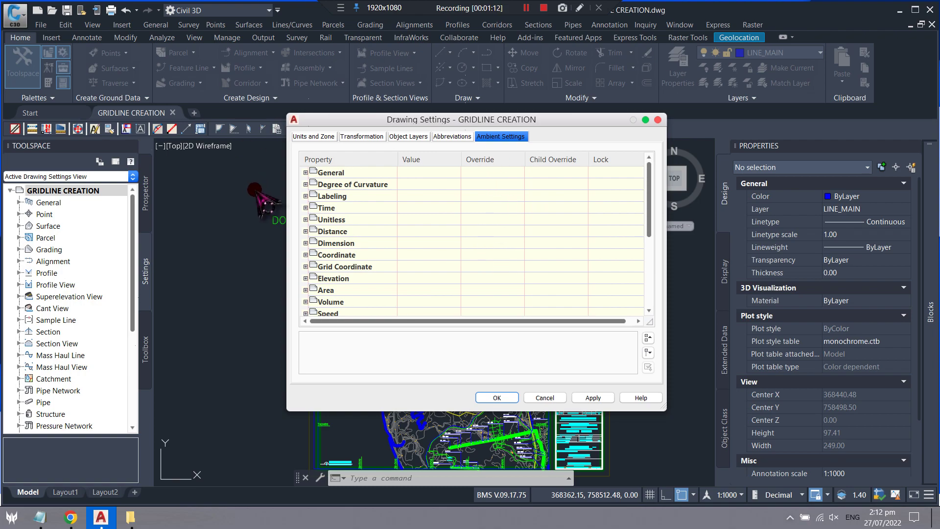
left_click(314, 137)
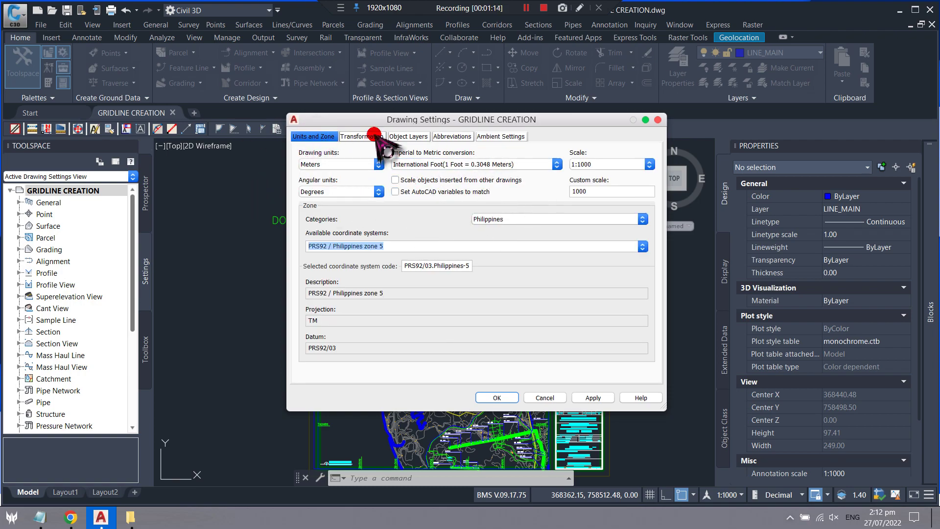
left_click(517, 219)
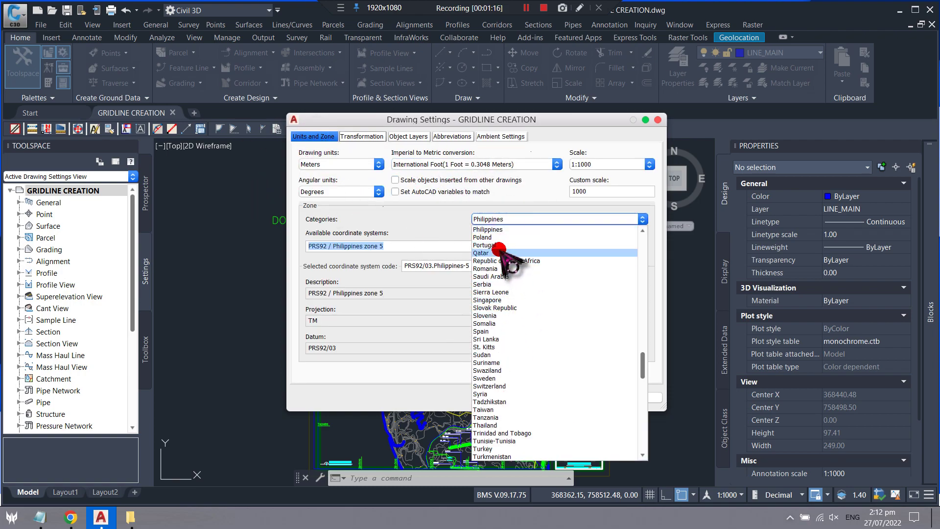
left_click(495, 228)
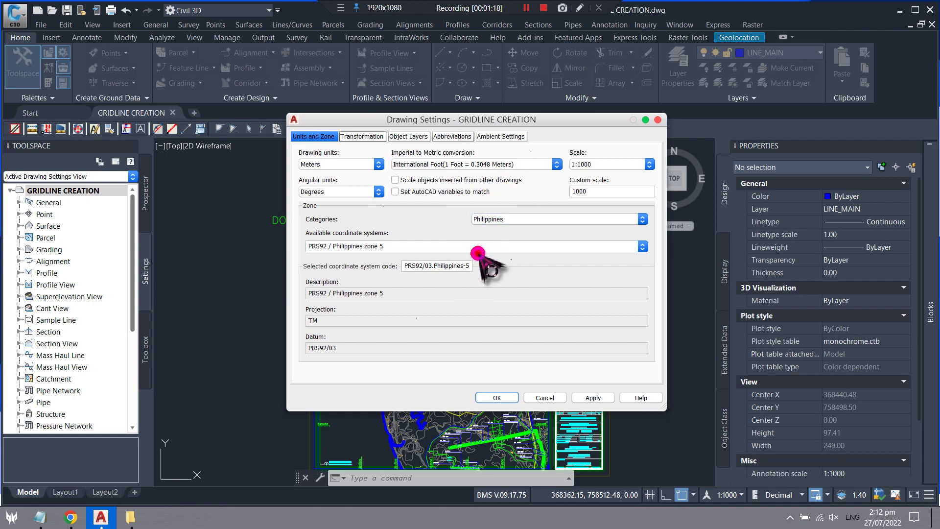
left_click(644, 247)
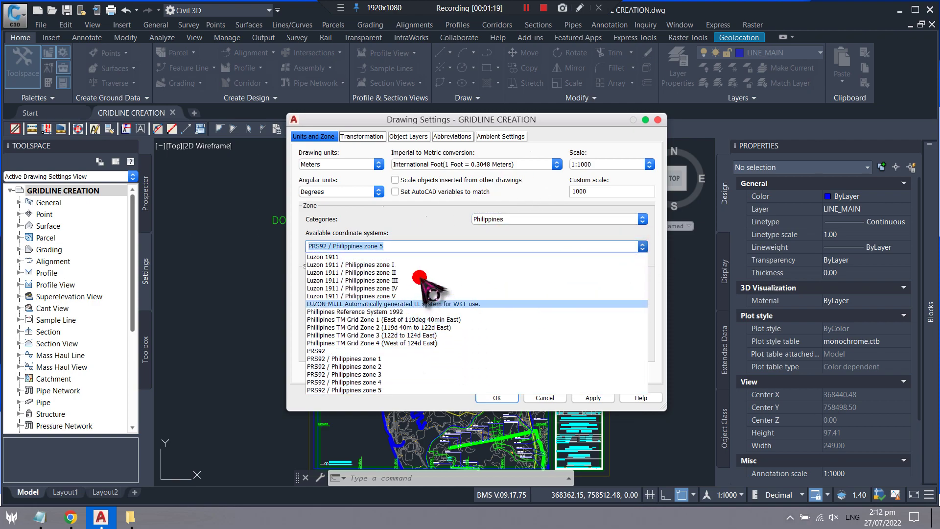
left_click(374, 389)
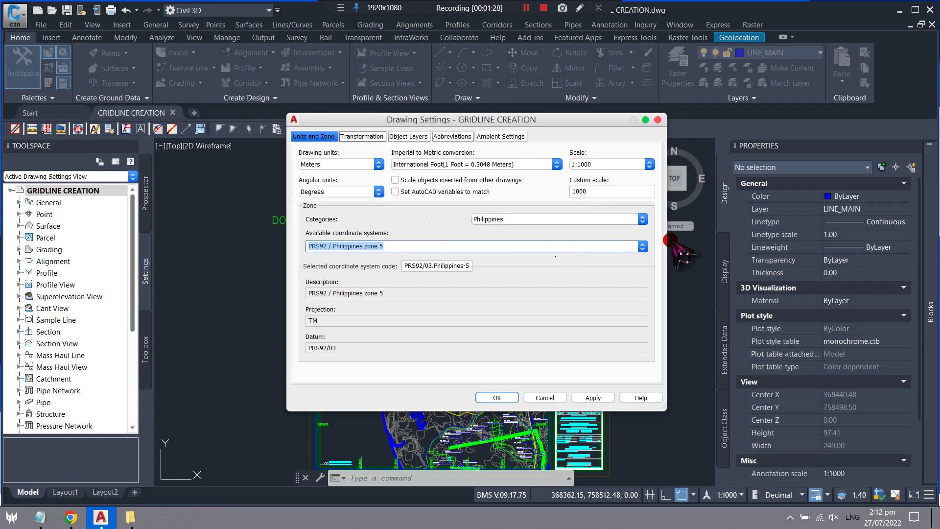
left_click(588, 398)
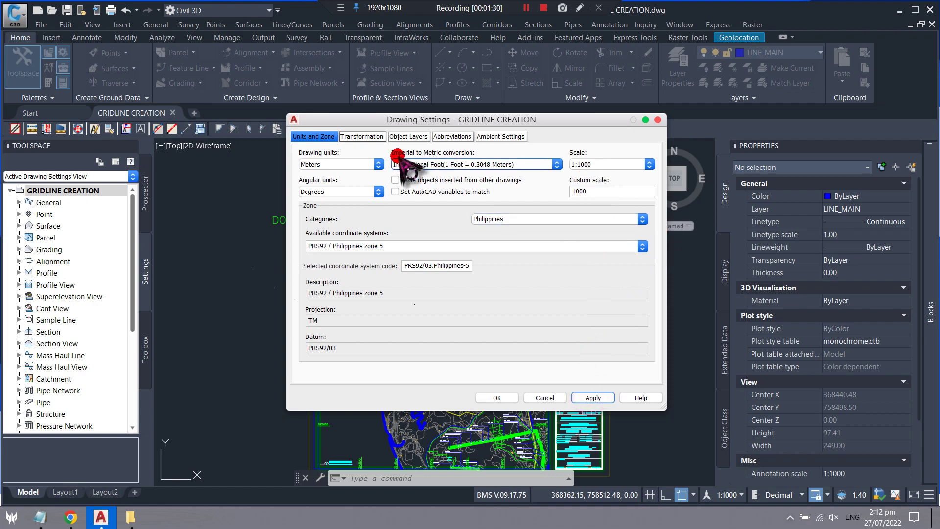
left_click(496, 396)
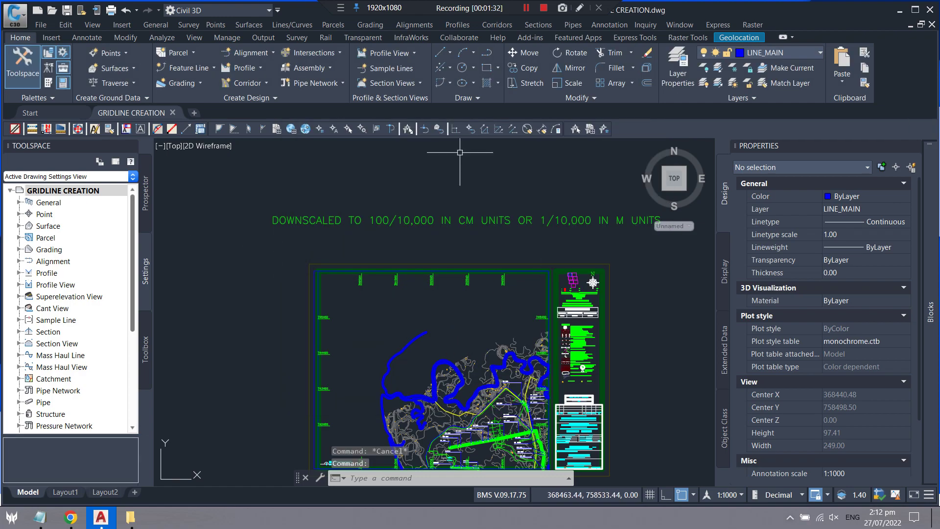
Step: Review step 2 of the notes on copying and deleting unnecessary dwg entities
left_click(40, 516)
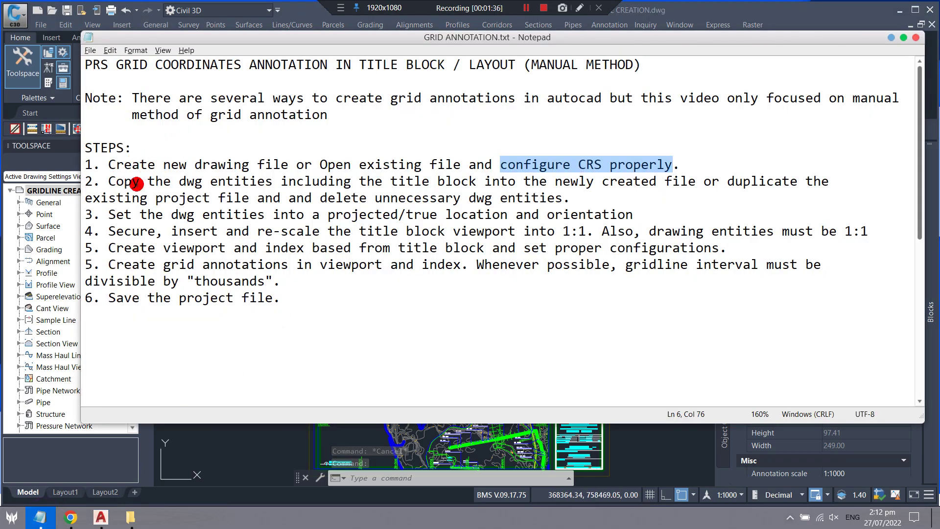
mouse_move(115, 182)
left_mouse_down()
mouse_move(842, 183)
mouse_move(271, 196)
mouse_move(509, 194)
left_mouse_up()
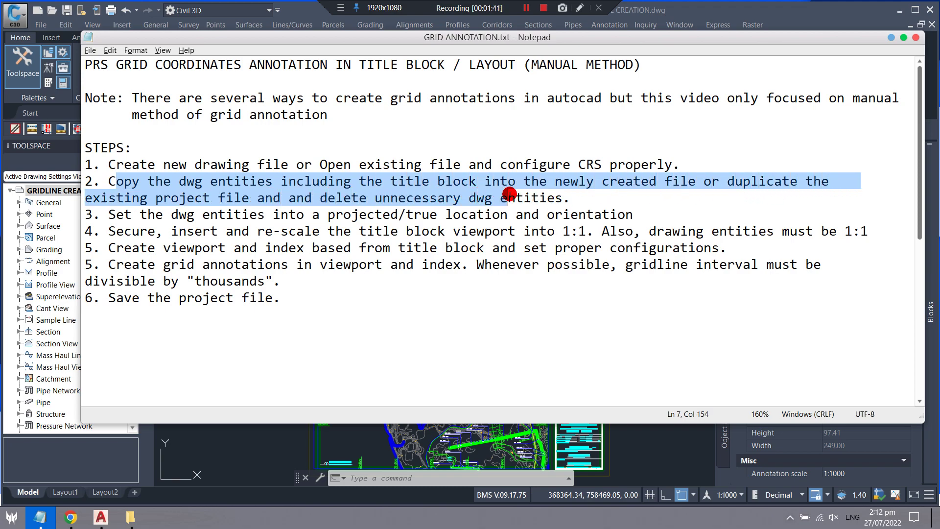
left_click_drag(568, 194, 569, 196)
left_click(581, 197)
left_click_drag(318, 199, 576, 199)
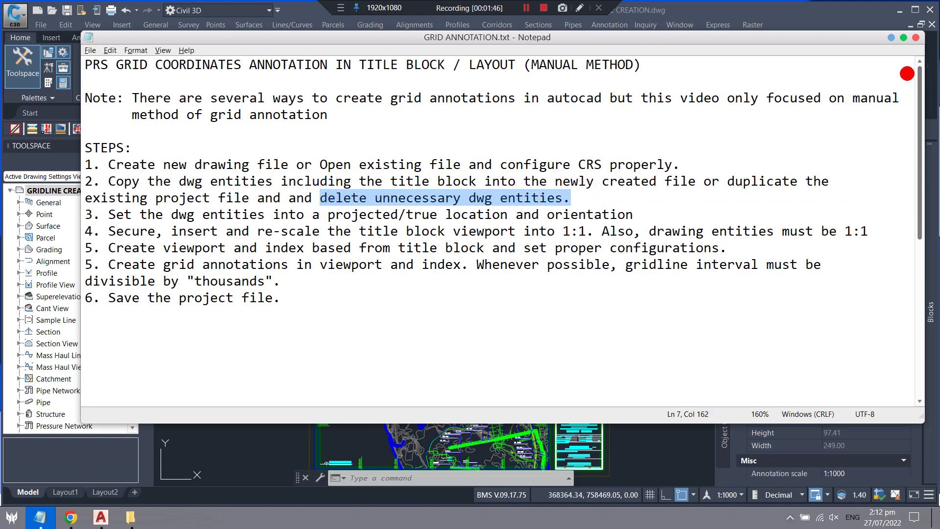
left_click(893, 38)
Step: Window-select and delete the 21 unneeded circles from the drawing
scroll(330, 180, "down", 3)
scroll(337, 185, "down", 2)
scroll(337, 185, "down", 5)
middle_click_drag(435, 255, 460, 324)
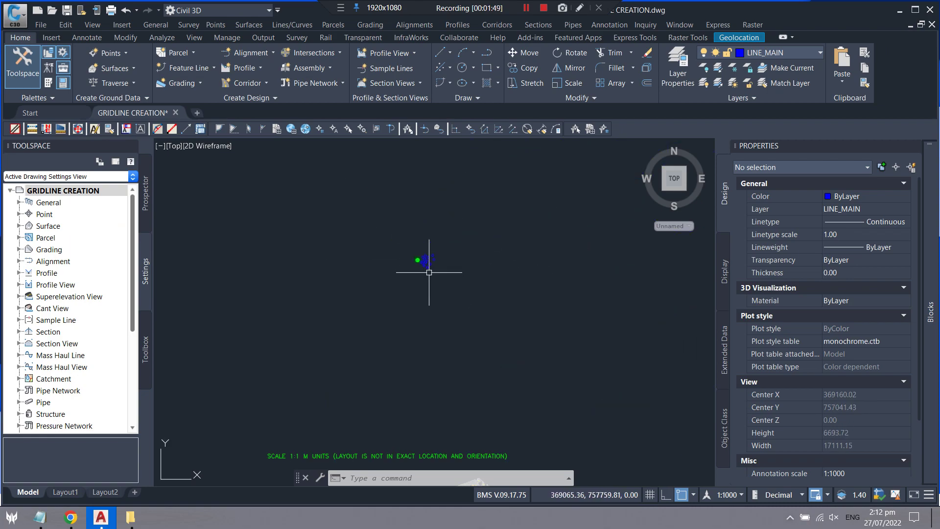
left_click(541, 206)
scroll(400, 313, "up", 4)
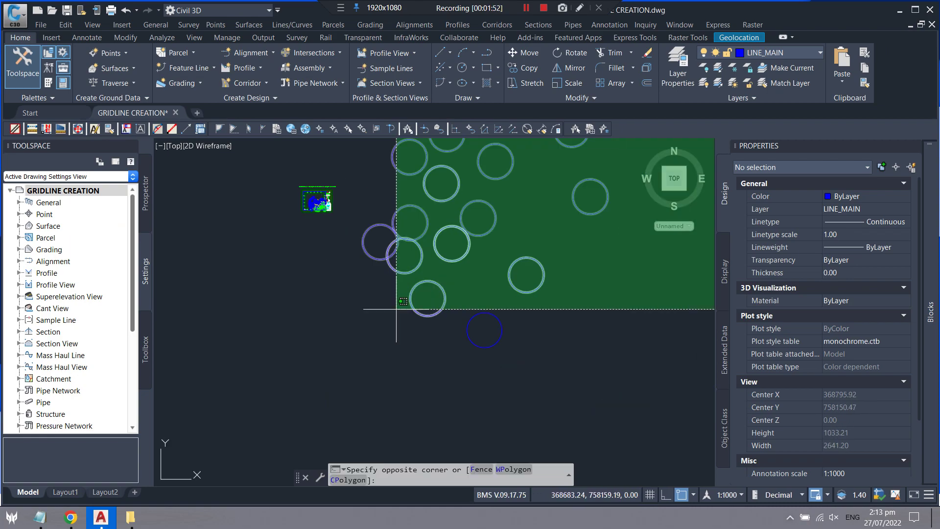
left_click(368, 315)
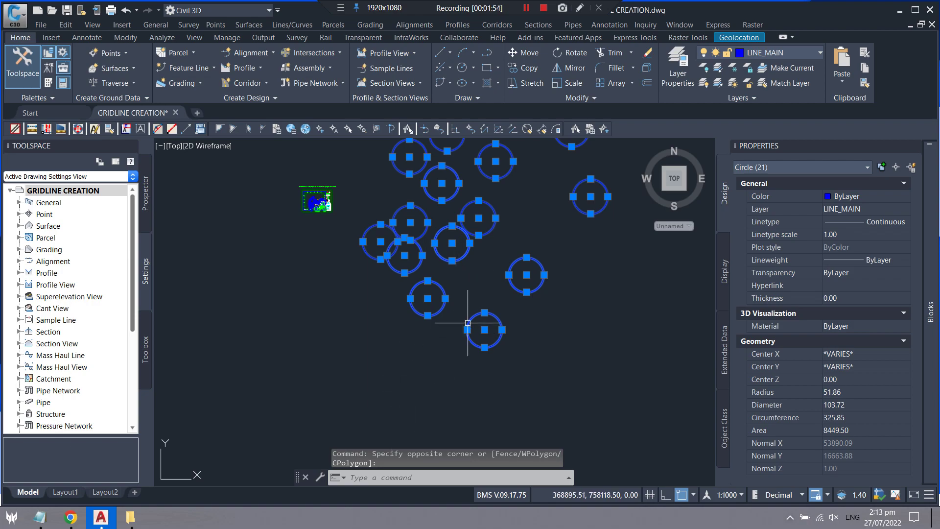
key("Delete")
scroll(305, 179, "up", 2)
scroll(334, 255, "up", 2)
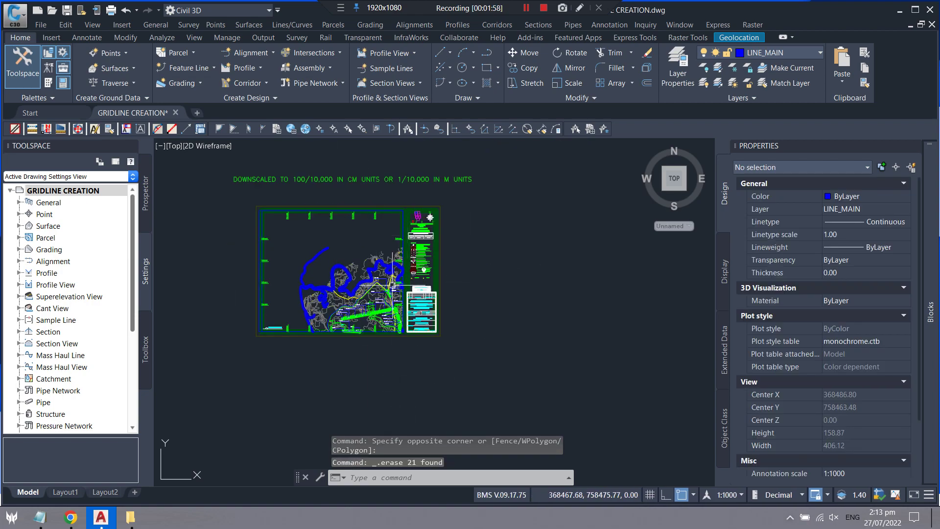
left_click(40, 516)
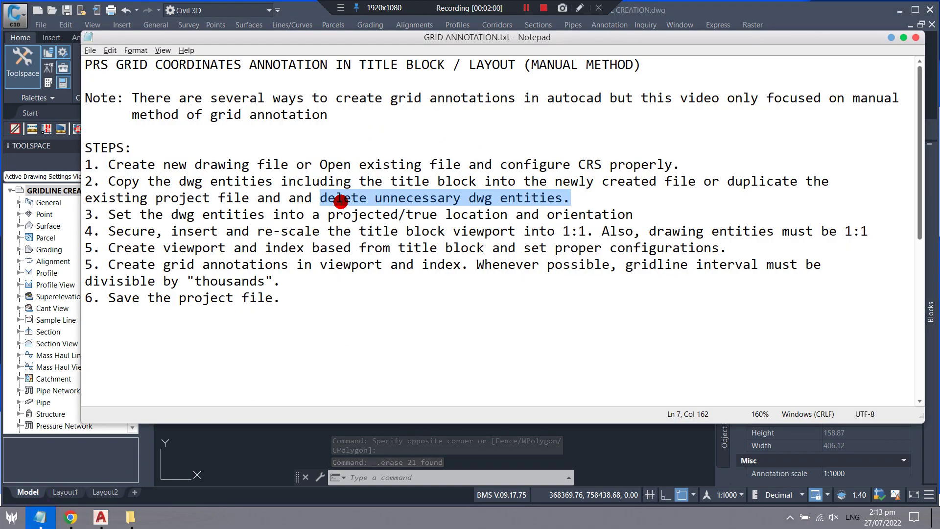
left_click(400, 297)
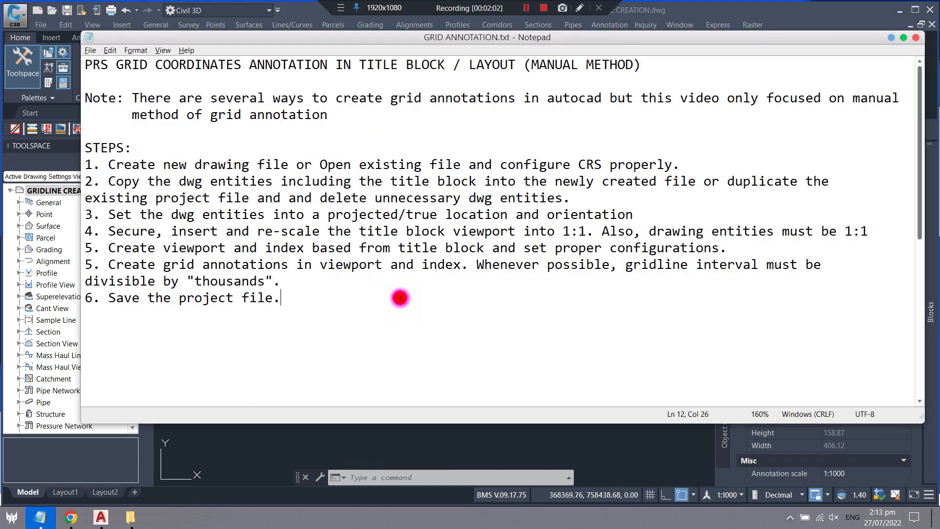
mouse_move(91, 216)
left_mouse_down()
mouse_move(541, 223)
mouse_move(588, 216)
left_mouse_up()
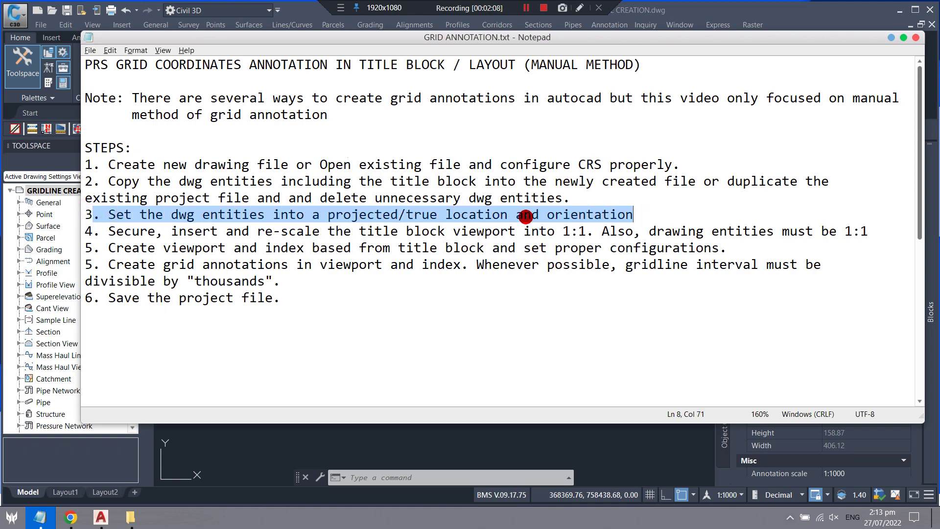
left_click(520, 221)
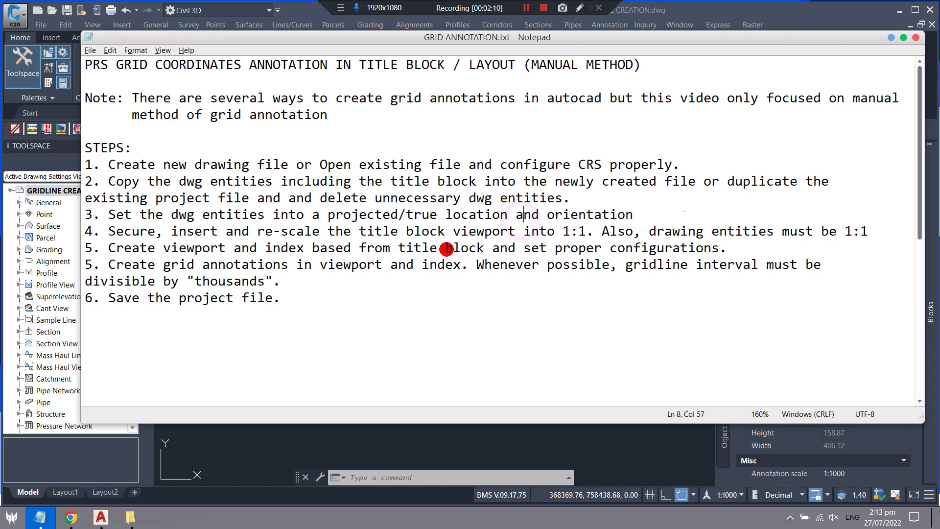
left_click(891, 38)
scroll(260, 214, "up", 5)
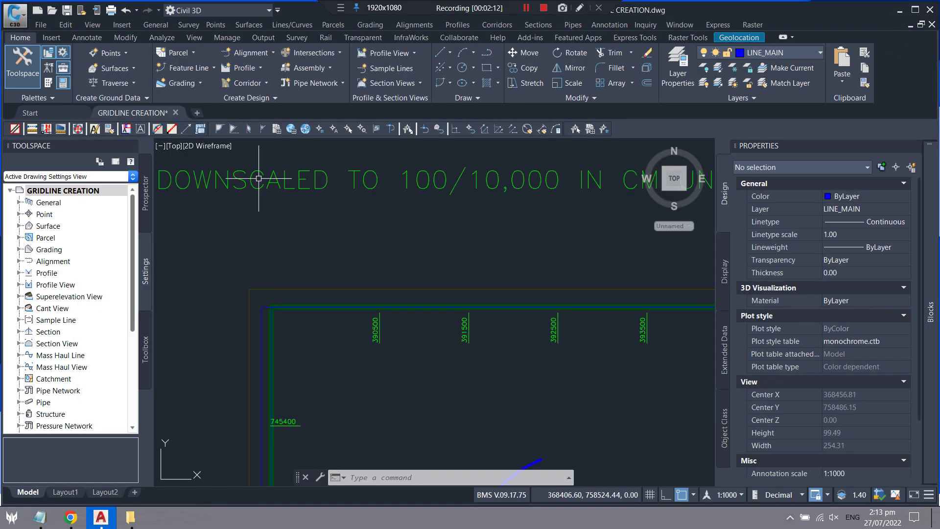
scroll(361, 197, "down", 2)
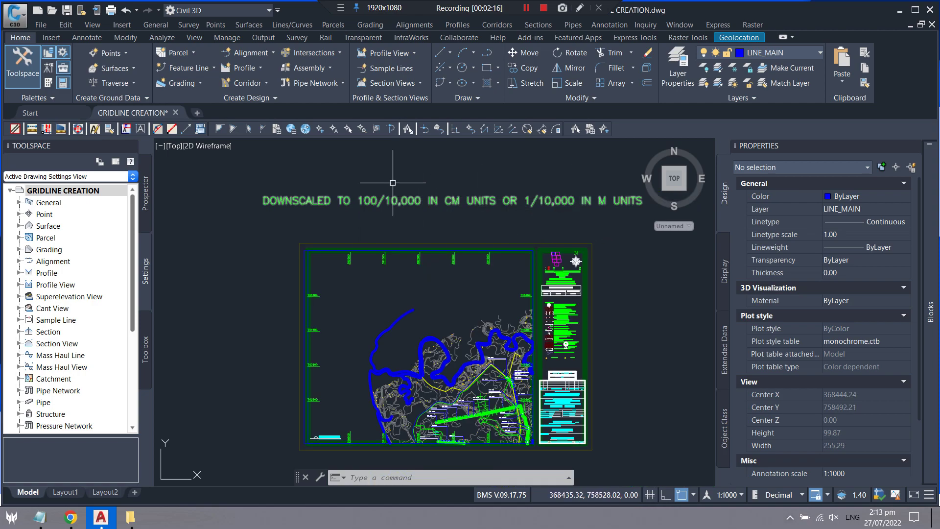
scroll(395, 184, "down", 3)
scroll(370, 196, "up", 6)
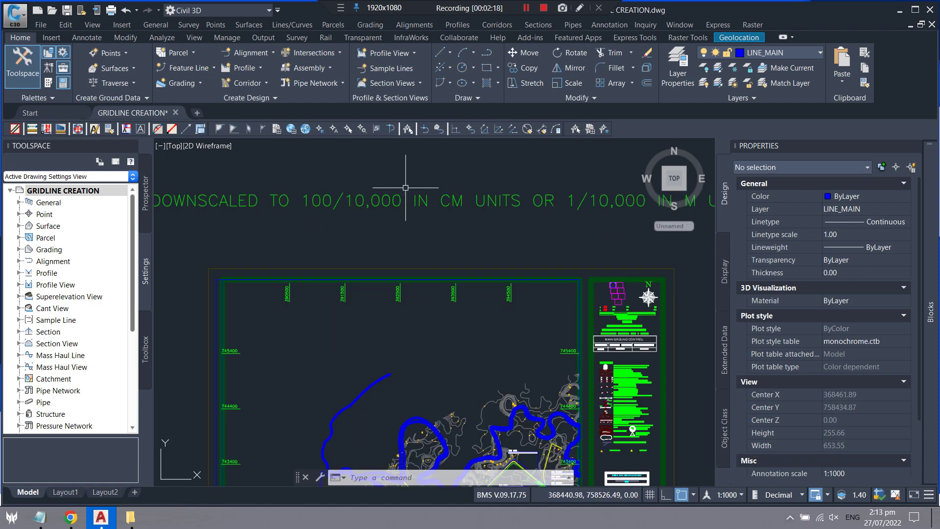
scroll(401, 171, "down", 2)
scroll(401, 172, "down", 2)
scroll(447, 168, "down", 4)
scroll(443, 172, "down", 4)
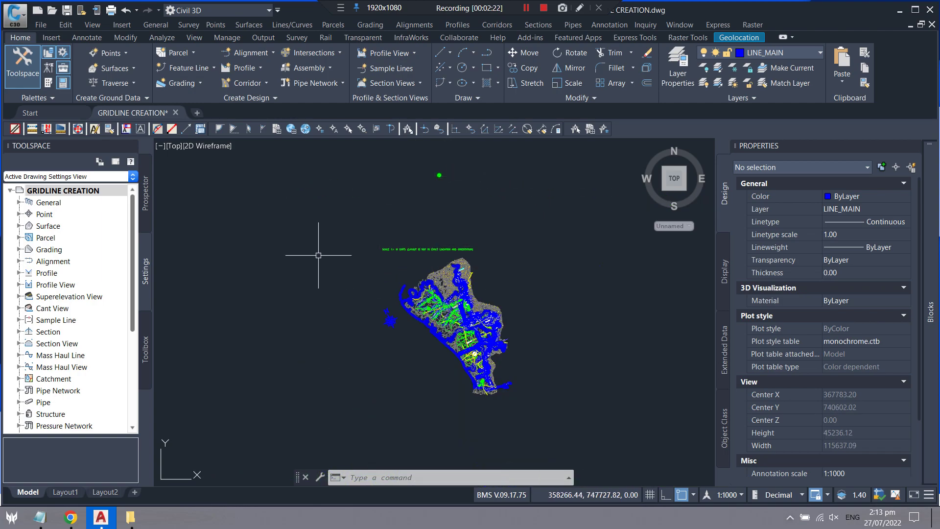
scroll(440, 252, "up", 6)
scroll(374, 230, "up", 3)
scroll(314, 185, "down", 1)
scroll(294, 201, "up", 2)
scroll(286, 220, "down", 2)
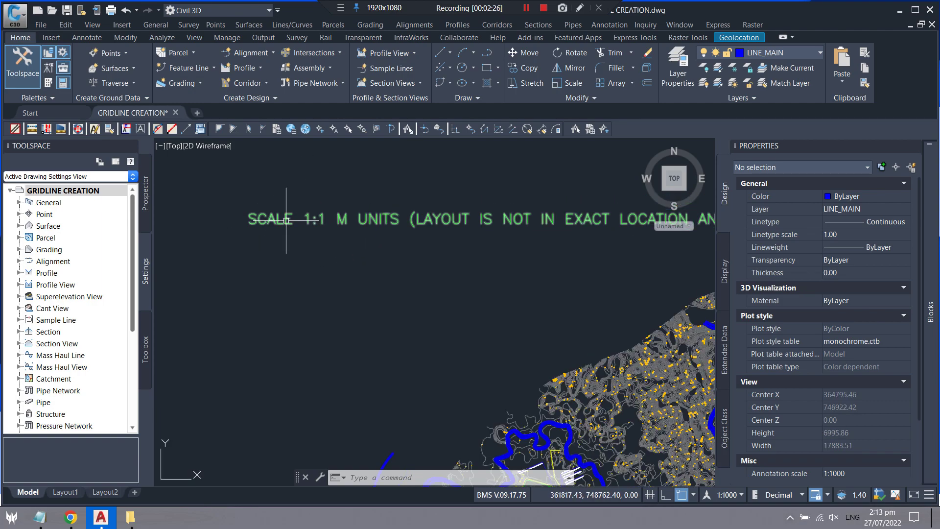
scroll(343, 221, "down", 1)
scroll(480, 215, "down", 1)
scroll(495, 228, "down", 1)
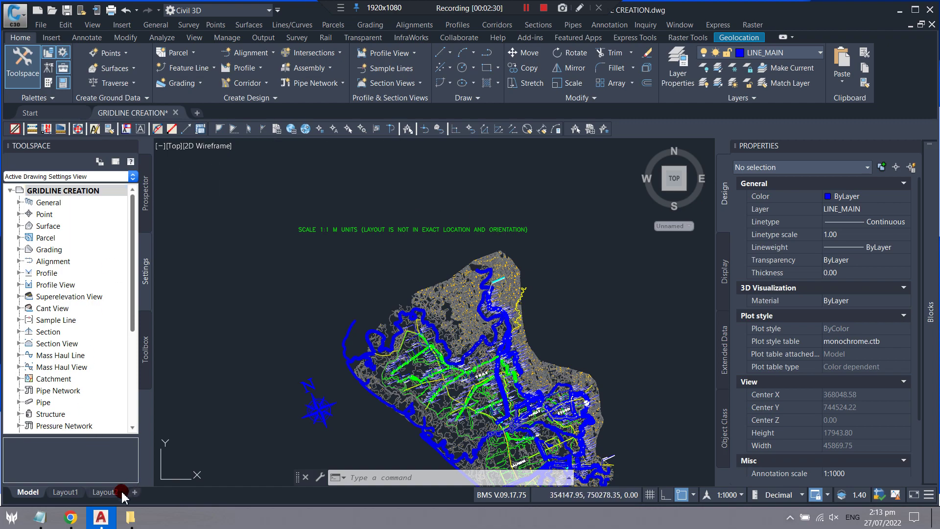
left_click(38, 516)
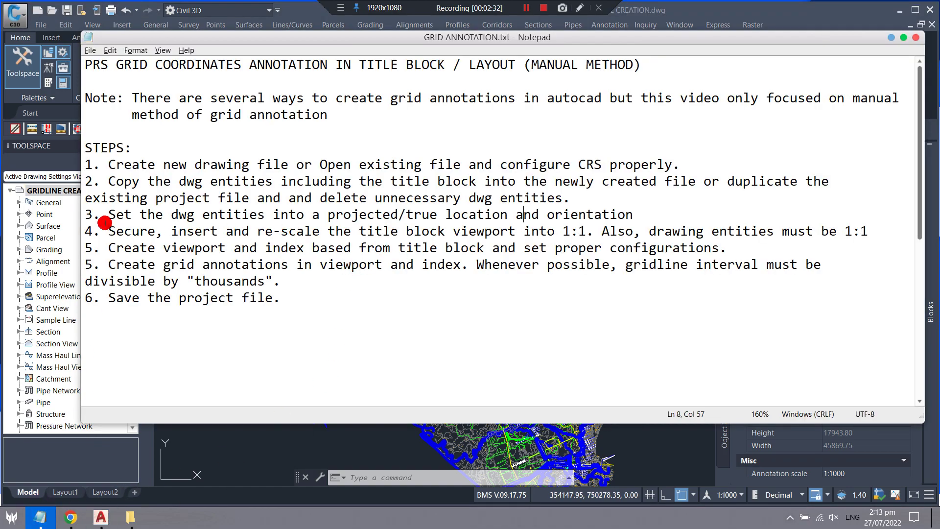
Step: Review step 3 on true location and orientation, then return to the drawing and start a polyline
left_click_drag(108, 214, 589, 214)
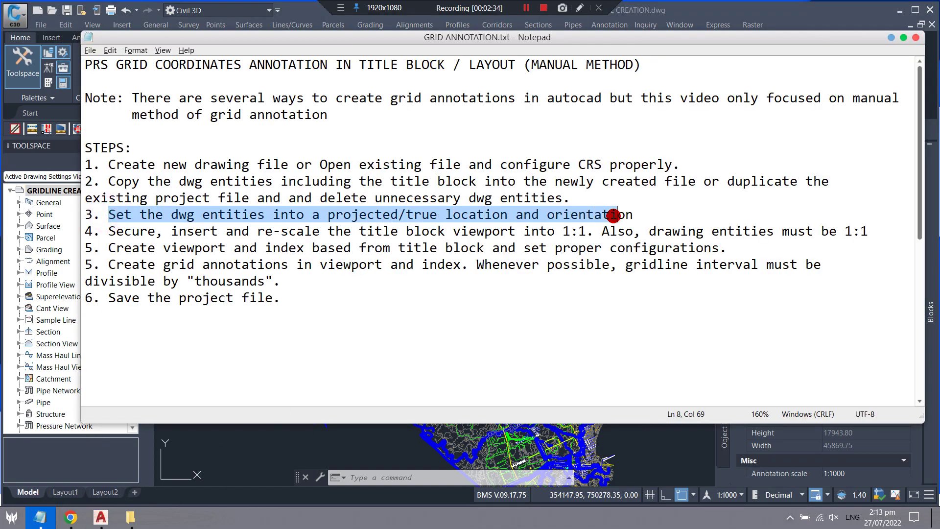
left_click(402, 233)
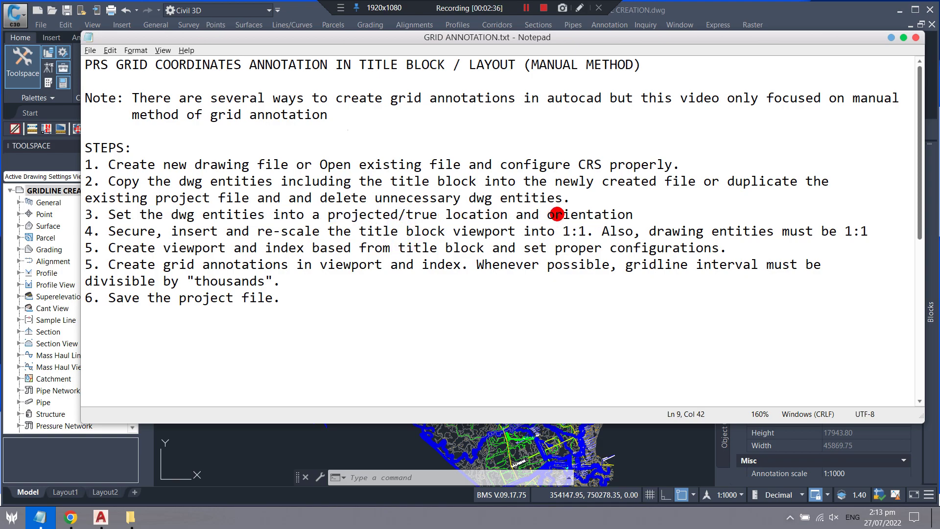
left_click_drag(547, 214, 625, 211)
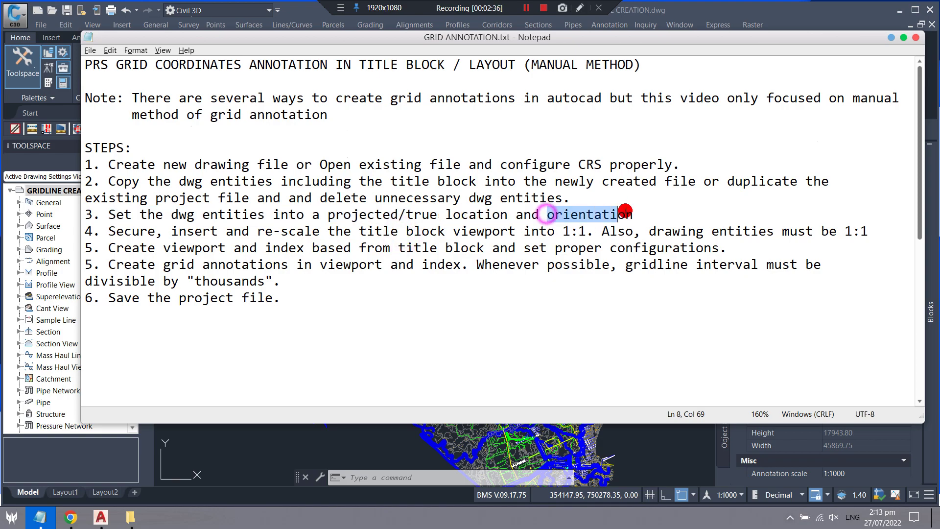
left_click(891, 38)
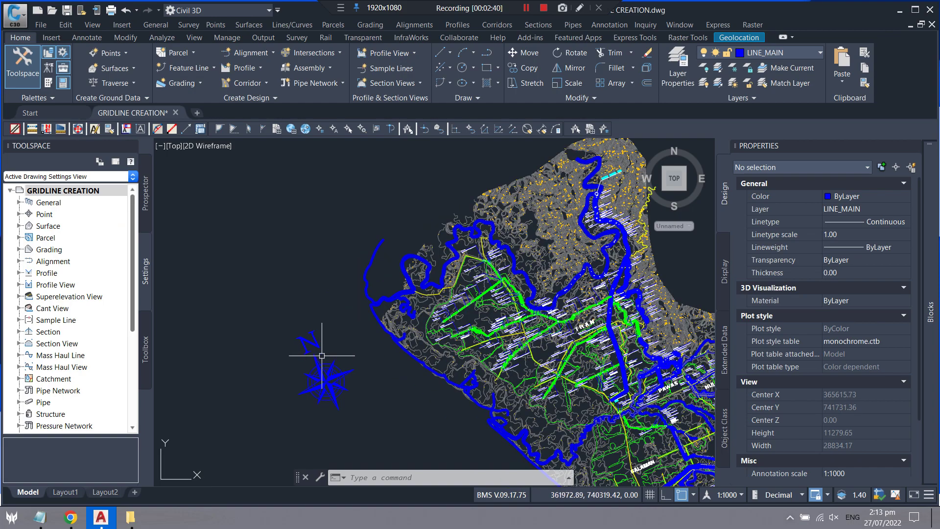
scroll(323, 289, "down", 4)
scroll(339, 301, "up", 2)
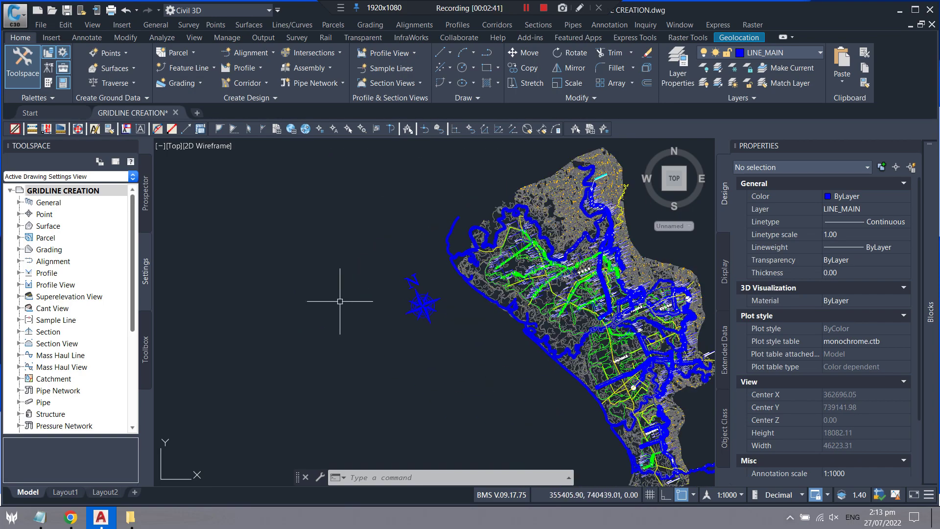
left_click(385, 477)
key("Return")
Step: Draw a vertical reference line left of the site with ortho on
left_click(310, 359)
key("F8")
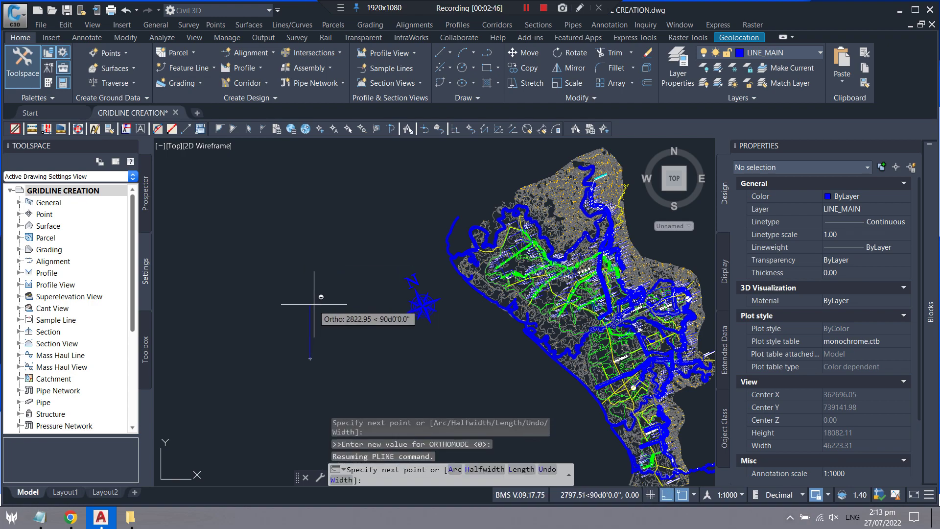
left_click(316, 286)
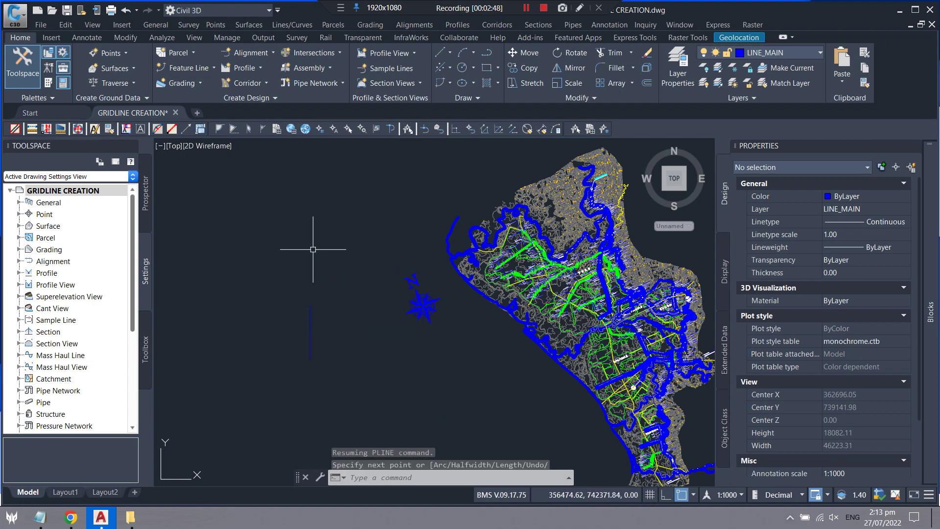
key("Escape")
Step: Select the island's objects and compass rose and start ALIGN on them
scroll(296, 229, "down", 4)
scroll(429, 221, "up", 1)
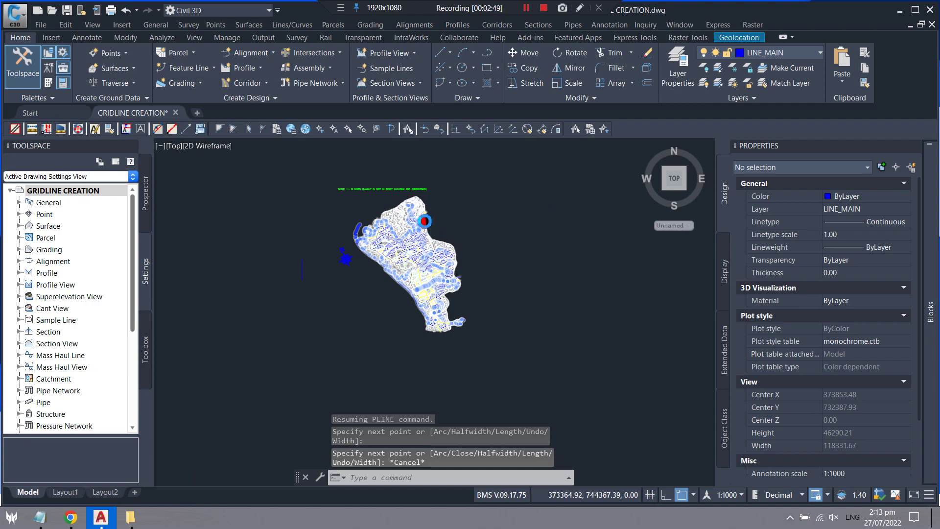
scroll(429, 221, "up", 1)
left_click(466, 205)
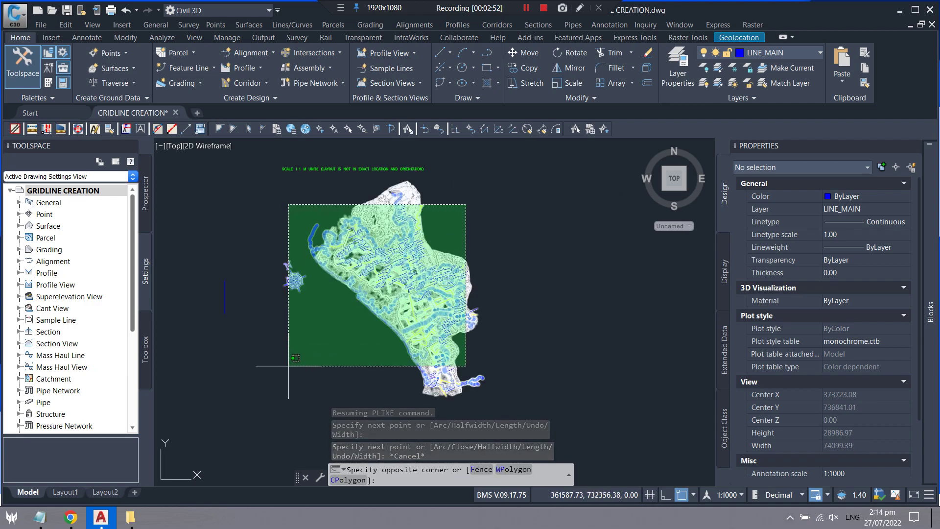
left_click(267, 368)
left_click(345, 474)
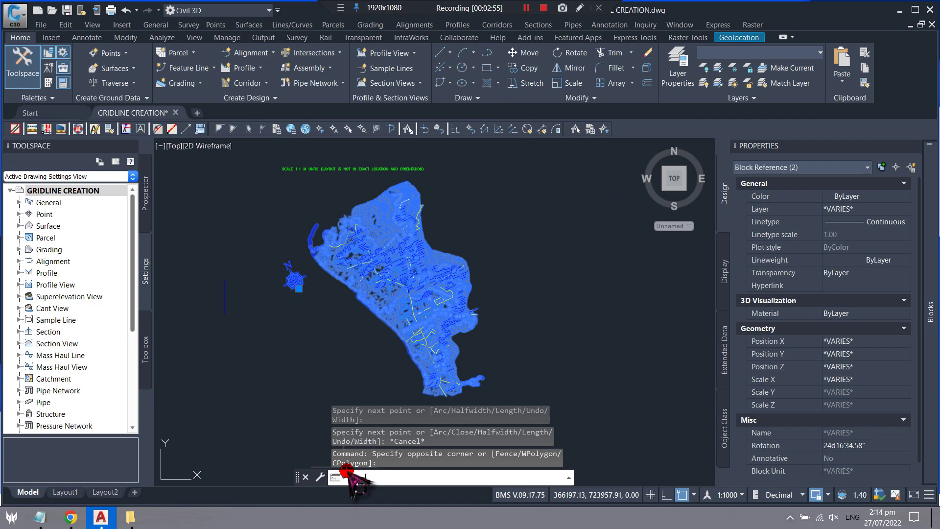
type("ali")
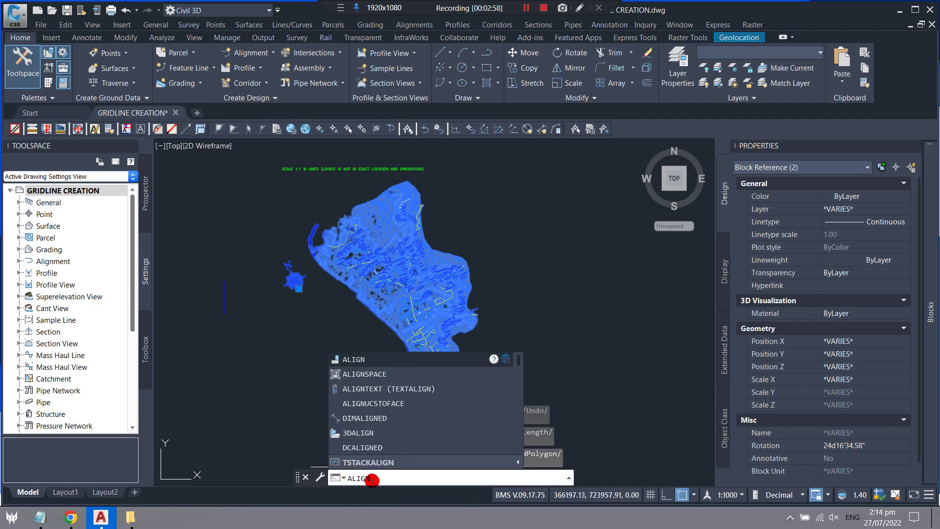
key("Return")
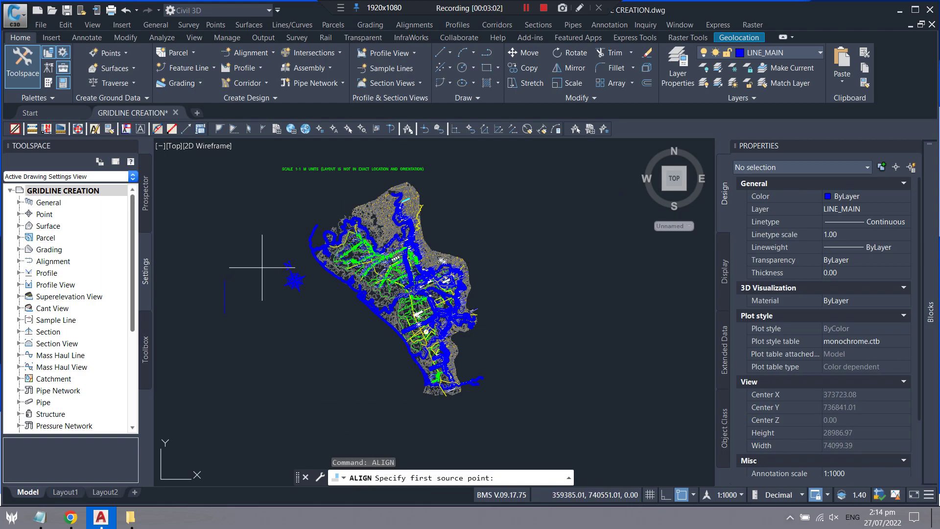
Step: Map the compass star tip and N onto two points along the vertical line
scroll(277, 265, "up", 2)
scroll(311, 318, "up", 3)
scroll(343, 352, "up", 4)
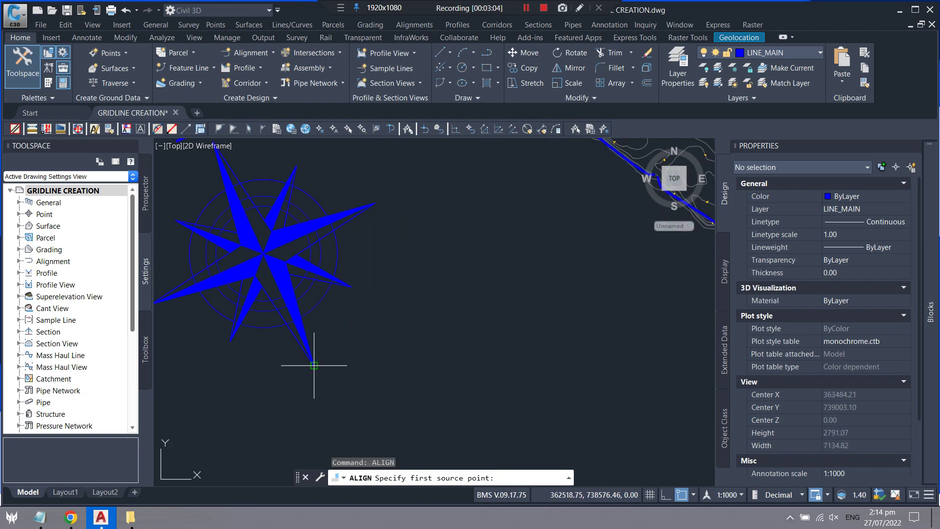
left_click(314, 365)
scroll(409, 287, "down", 5)
scroll(325, 314, "up", 4)
left_click(321, 316)
scroll(418, 363, "down", 2)
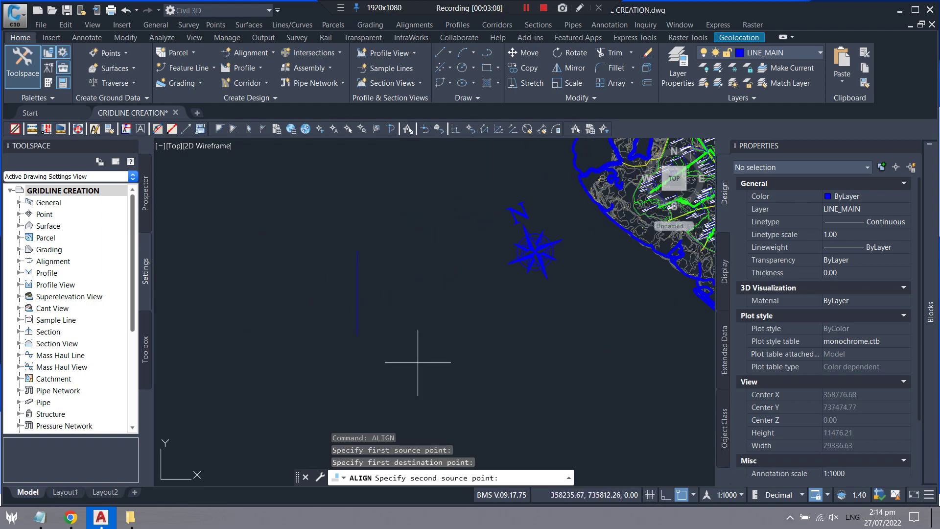
scroll(545, 217, "up", 4)
left_click(488, 235)
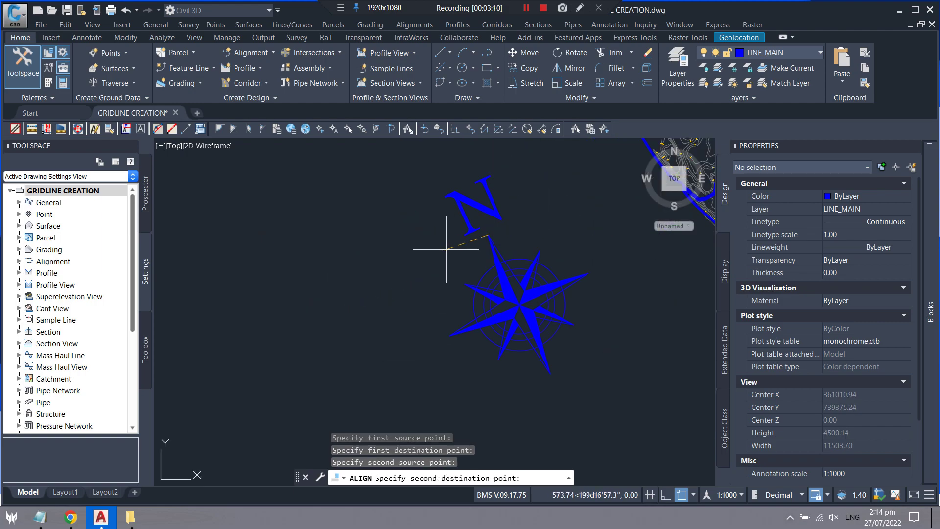
scroll(531, 210, "down", 2)
left_click(237, 279)
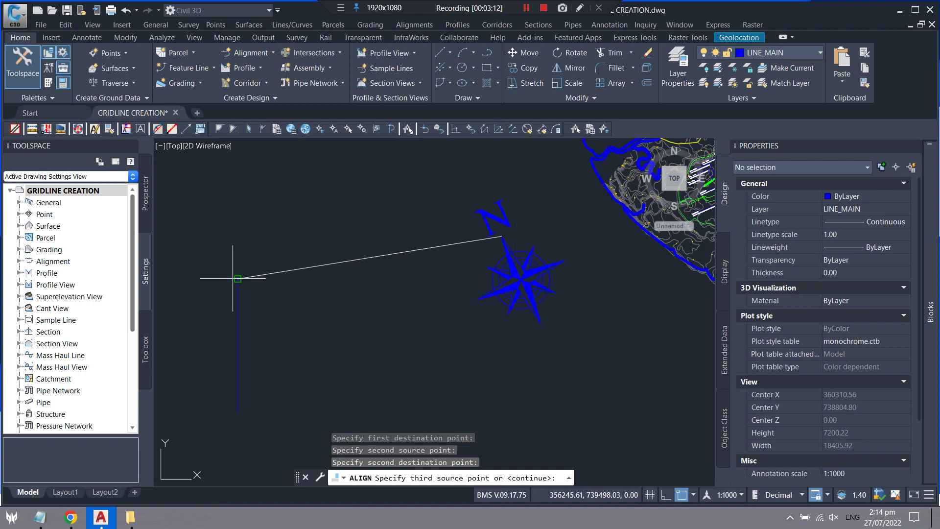
key("Return")
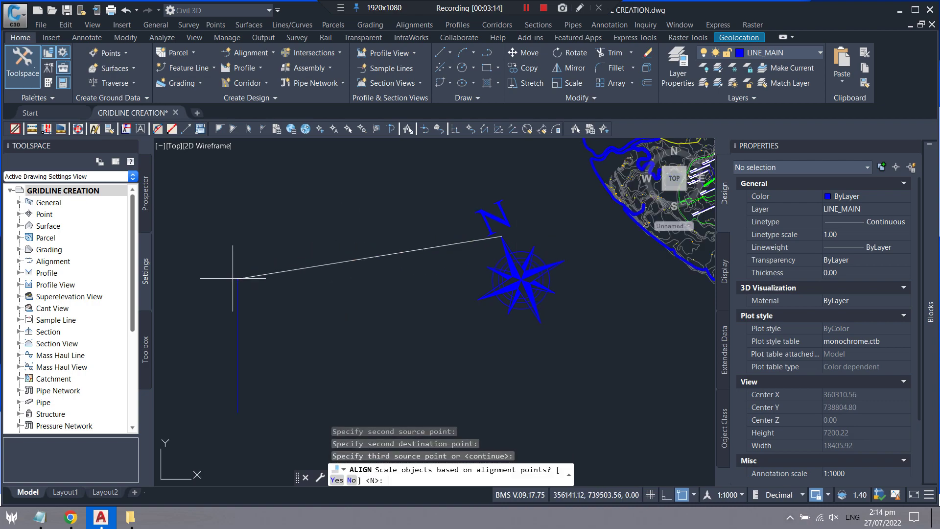
Step: Finish the alignment answering No to scaling, and zoom out to the whole map
left_click(337, 480)
type("n")
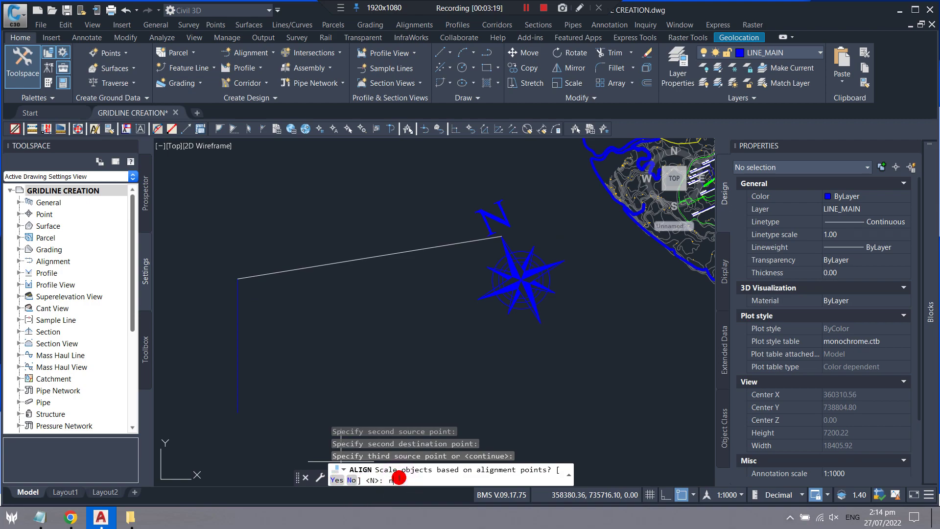
key("Return")
scroll(407, 267, "down", 2)
scroll(407, 267, "down", 2)
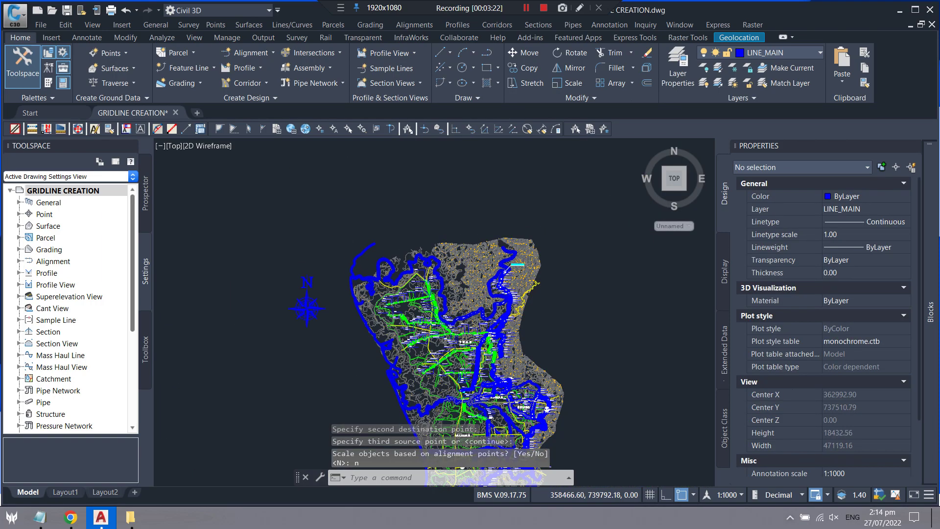
scroll(408, 267, "down", 2)
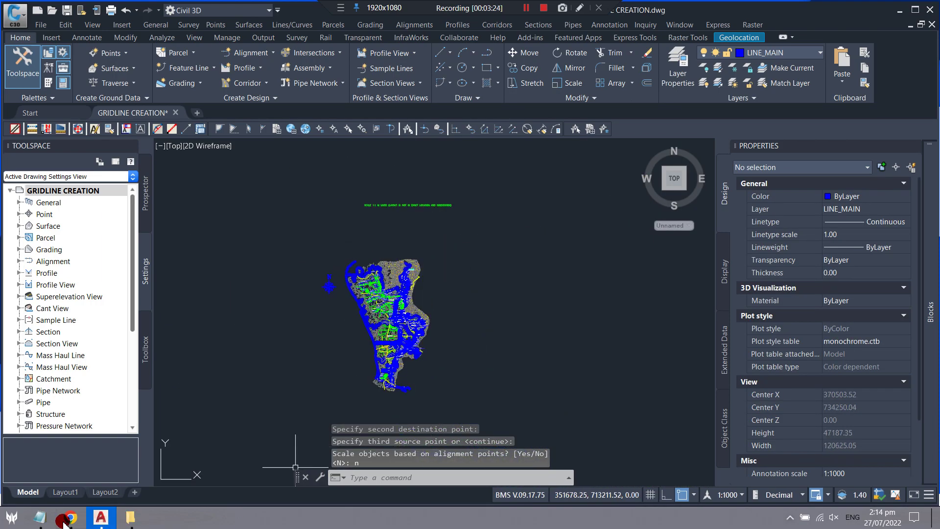
left_click(40, 516)
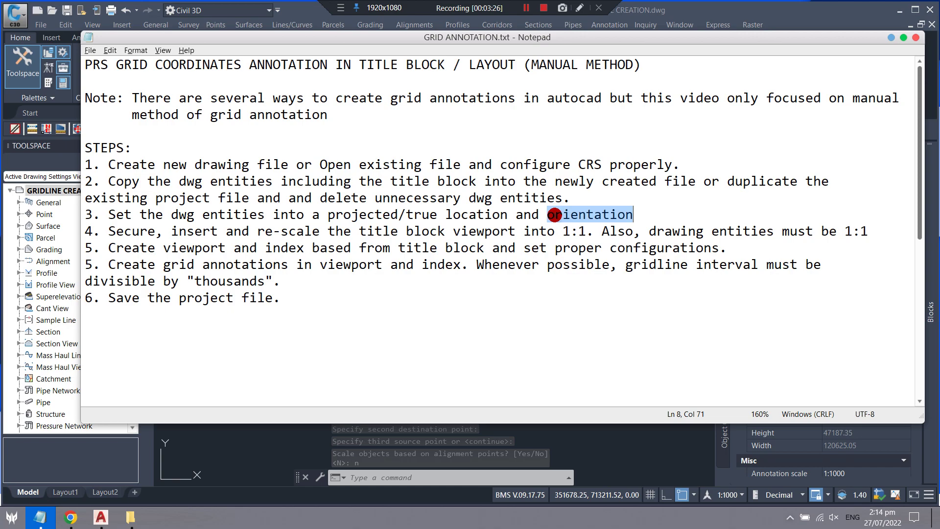
Step: Review step 3's projected/true location phrase and zoom in on the survey drawing
left_click_drag(323, 214, 497, 213)
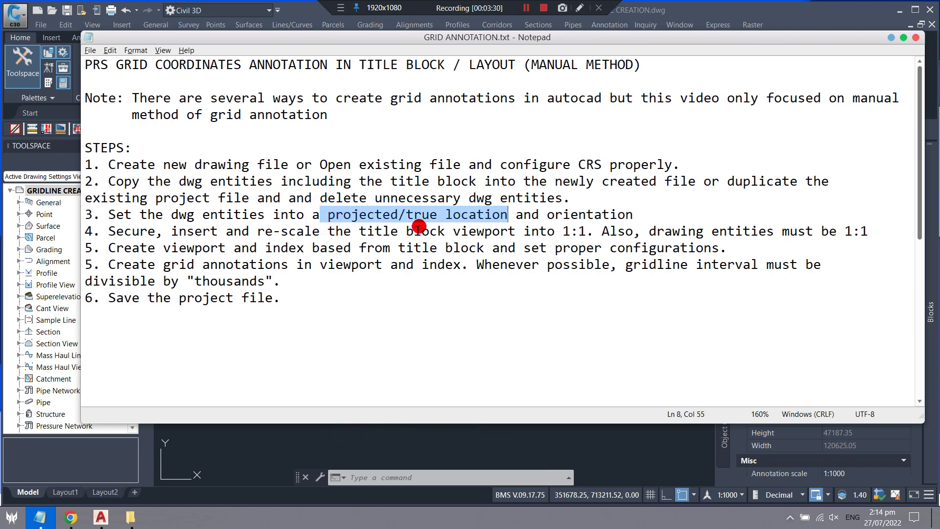
left_click(410, 291)
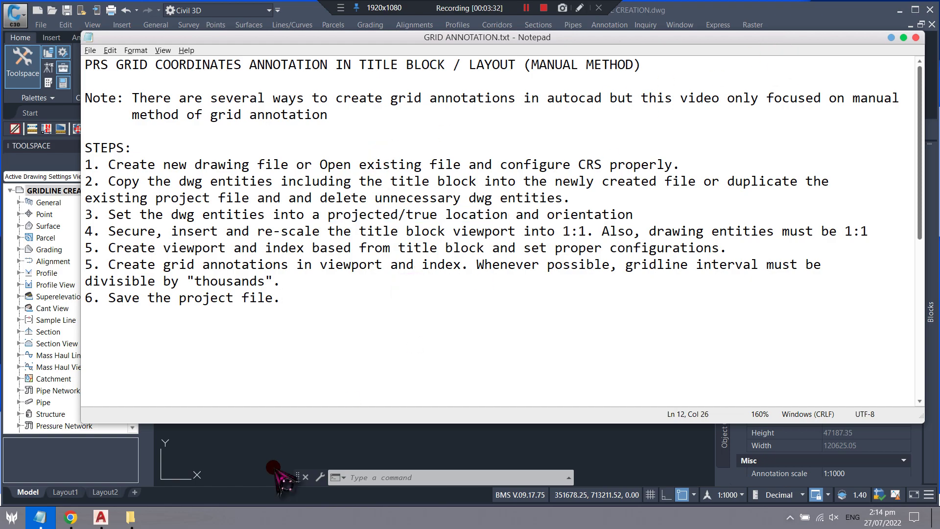
left_click(221, 455)
scroll(387, 313, "up", 2)
scroll(392, 294, "up", 2)
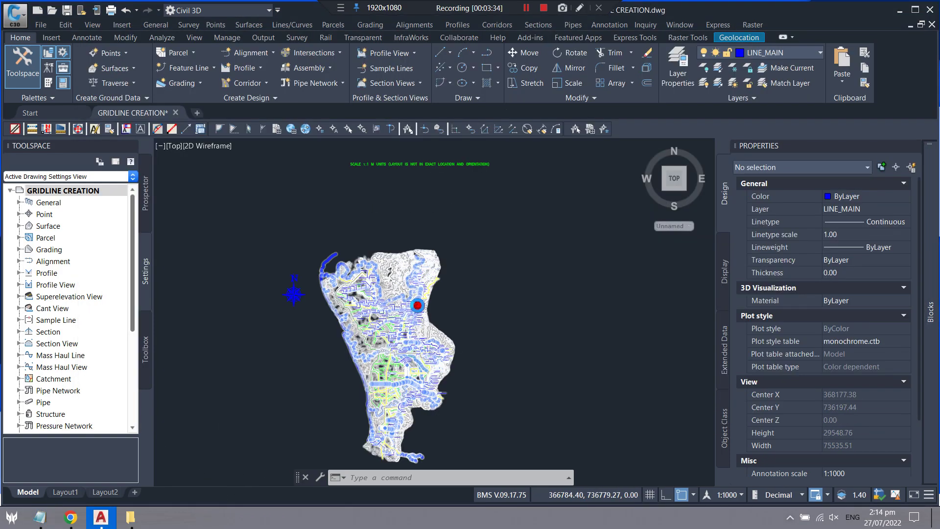
scroll(417, 245, "up", 4)
scroll(427, 221, "up", 3)
scroll(426, 228, "up", 3)
scroll(425, 233, "up", 2)
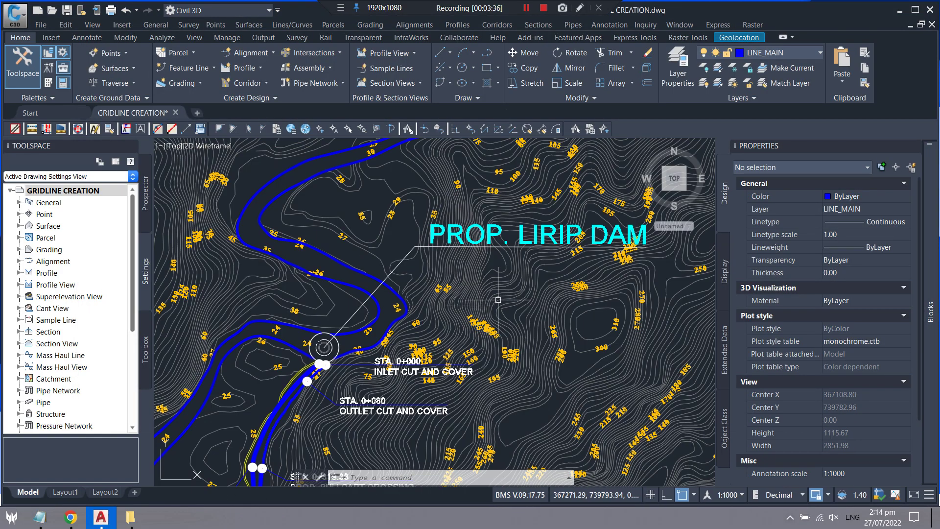
scroll(424, 234, "up", 2)
scroll(318, 362, "up", 2)
scroll(392, 310, "up", 1)
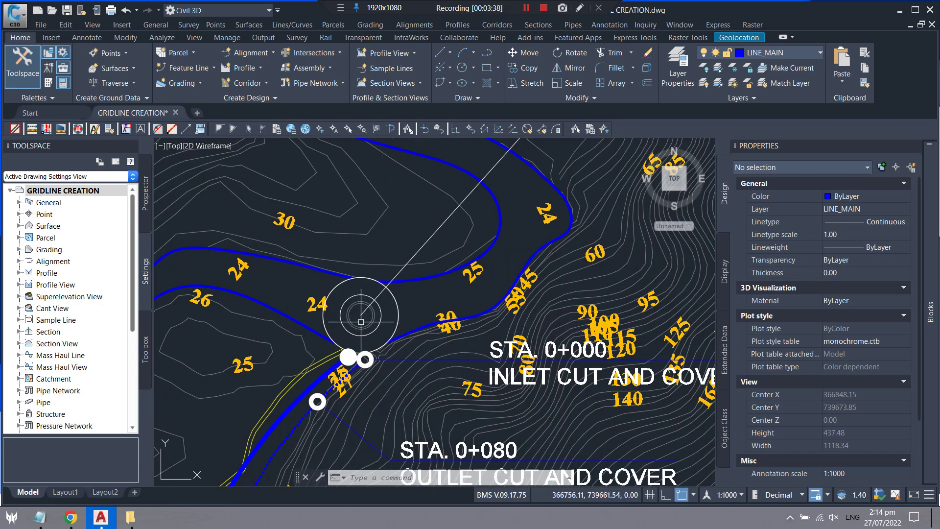
Step: Select the damsite coordinates 399238.2545,743538.9137 in the notes and return to the drawing
left_click(41, 516)
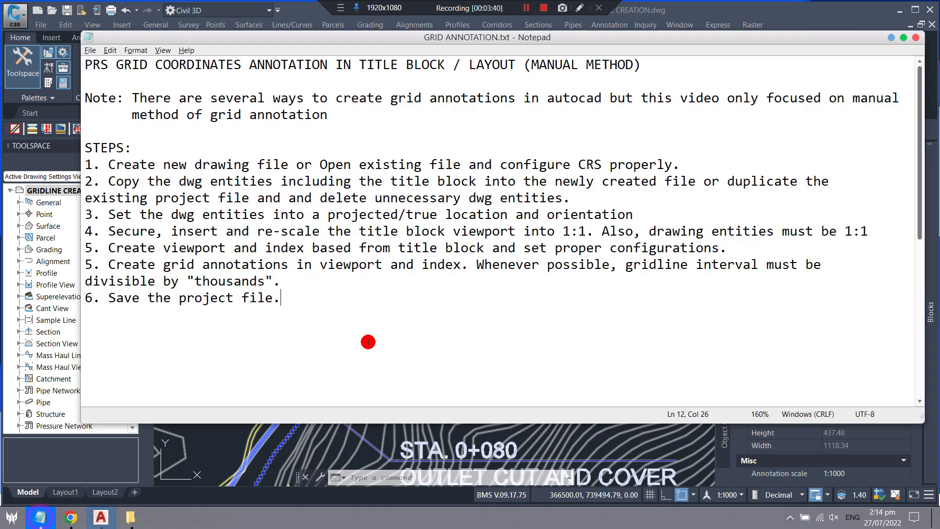
scroll(183, 324, "down", 1)
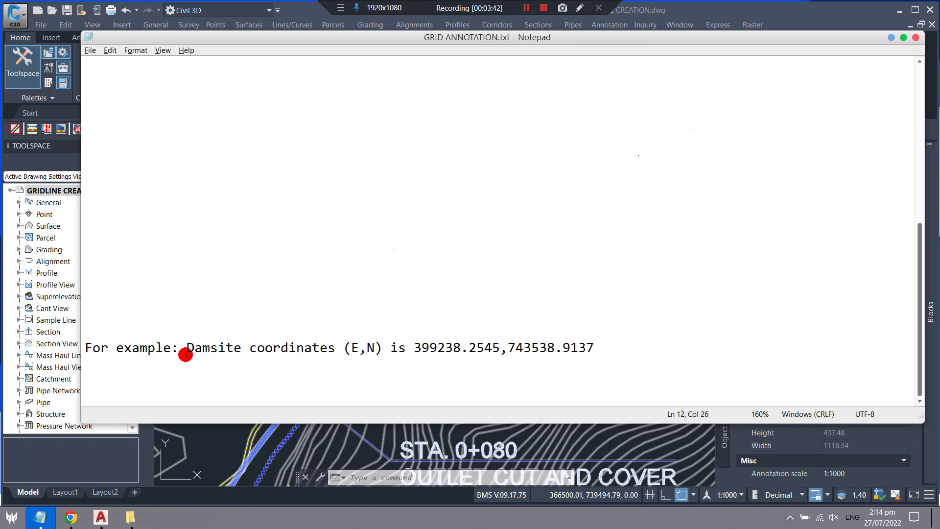
left_click_drag(188, 352, 616, 350)
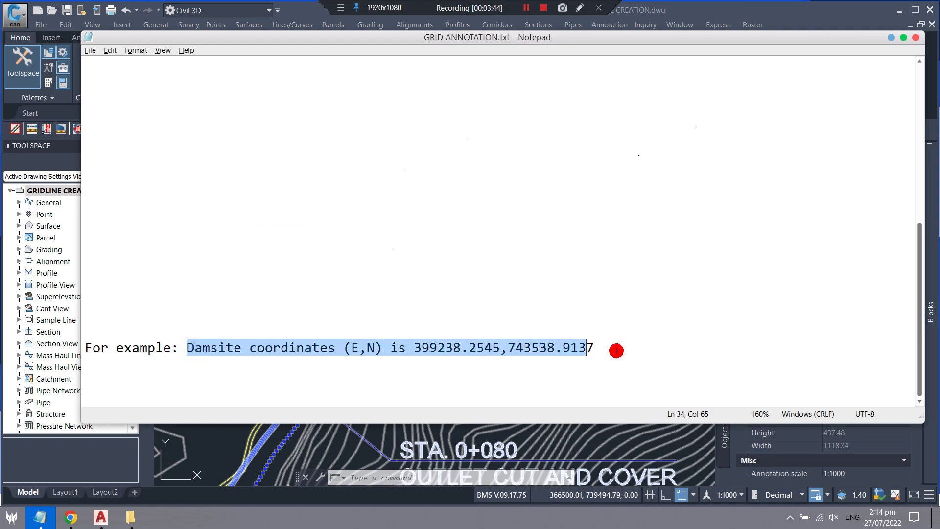
left_click(438, 359)
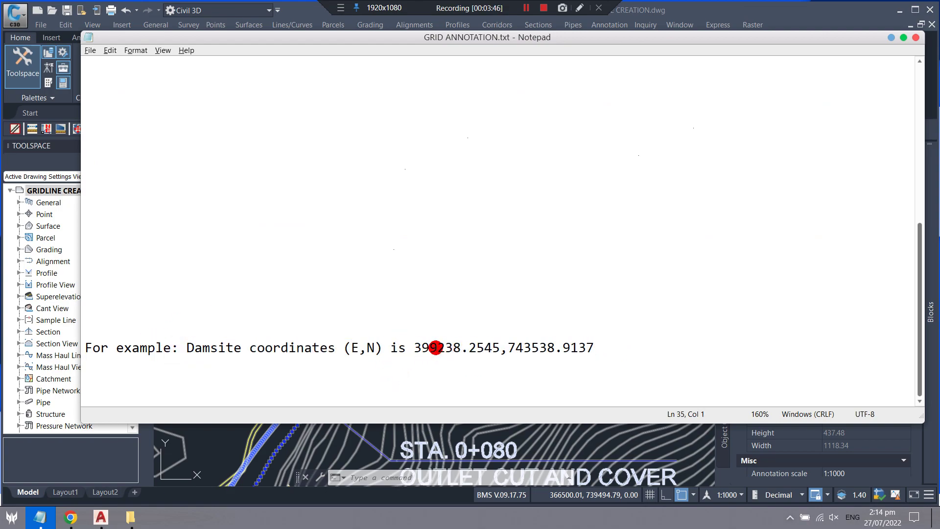
left_click_drag(412, 353, 578, 346)
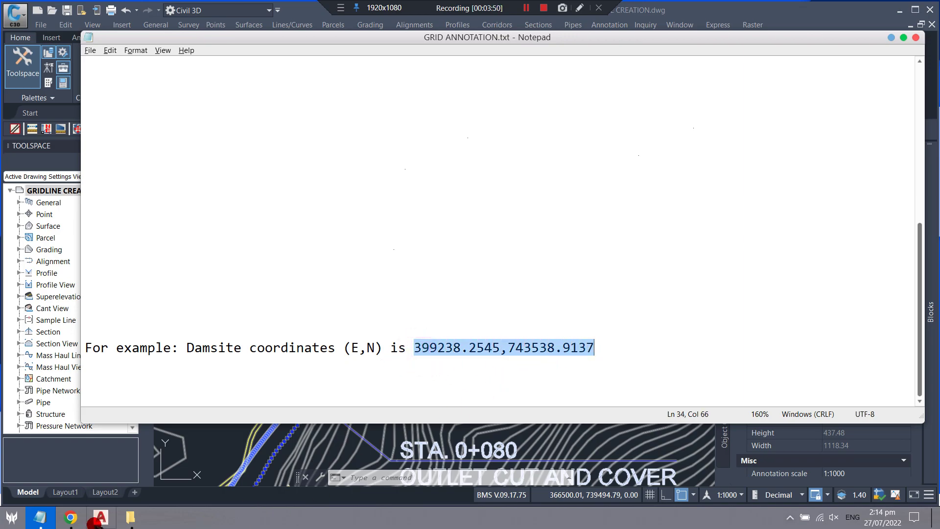
left_click(100, 517)
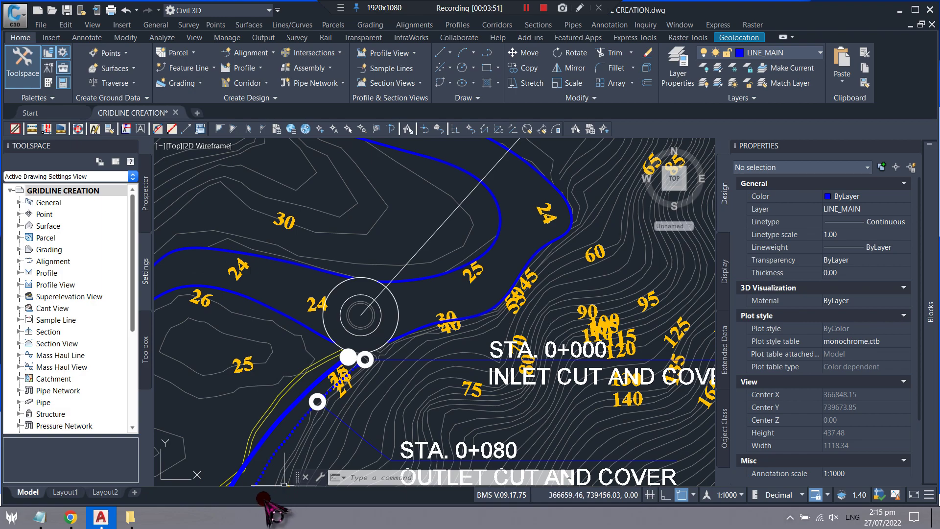
scroll(289, 226, "down", 10)
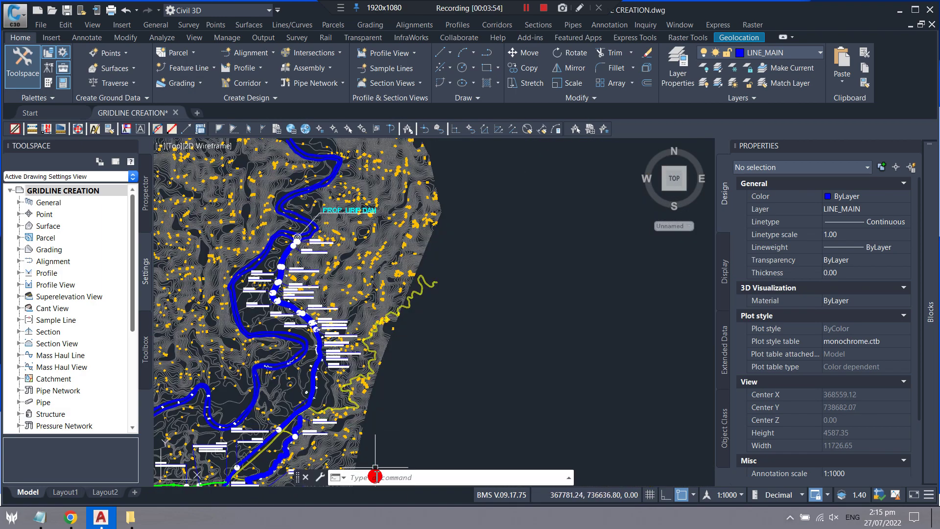
Step: Draw a radius-50 circle centred at 399238.2545,743538.9137
type("circlr")
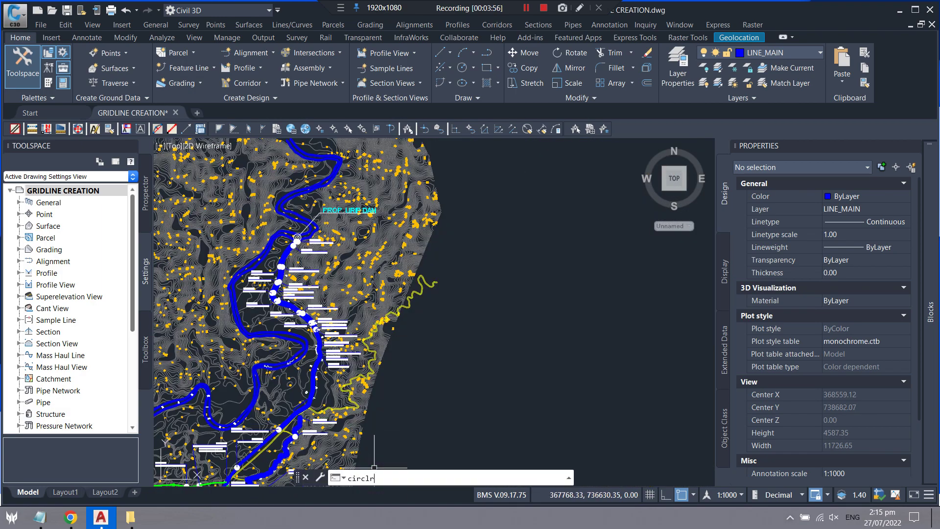
left_click(376, 470)
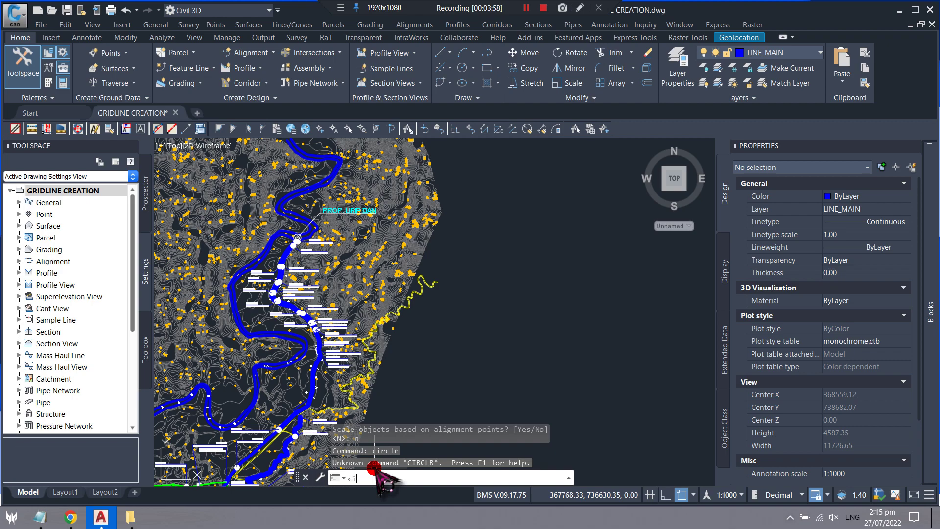
type("clr")
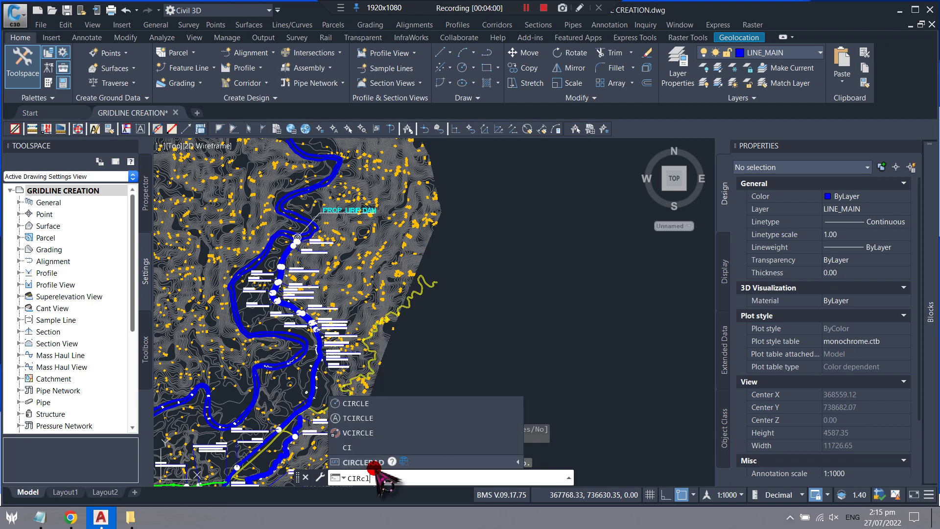
key("BackSpace")
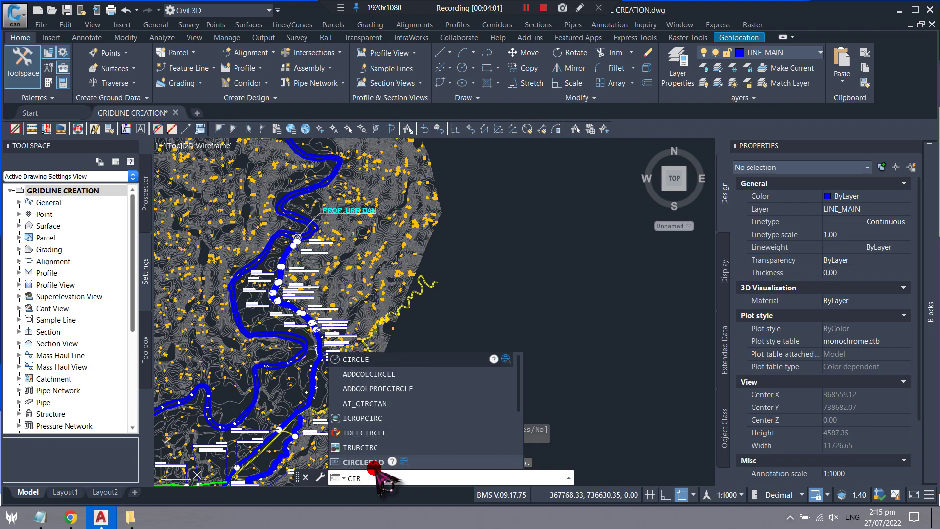
key("BackSpace")
key("BackSpace")
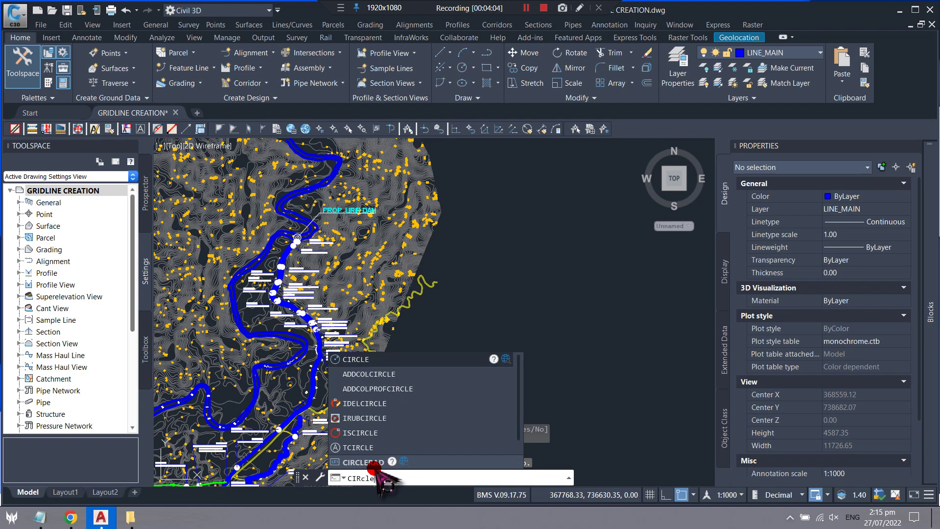
key("Return")
left_click(435, 481)
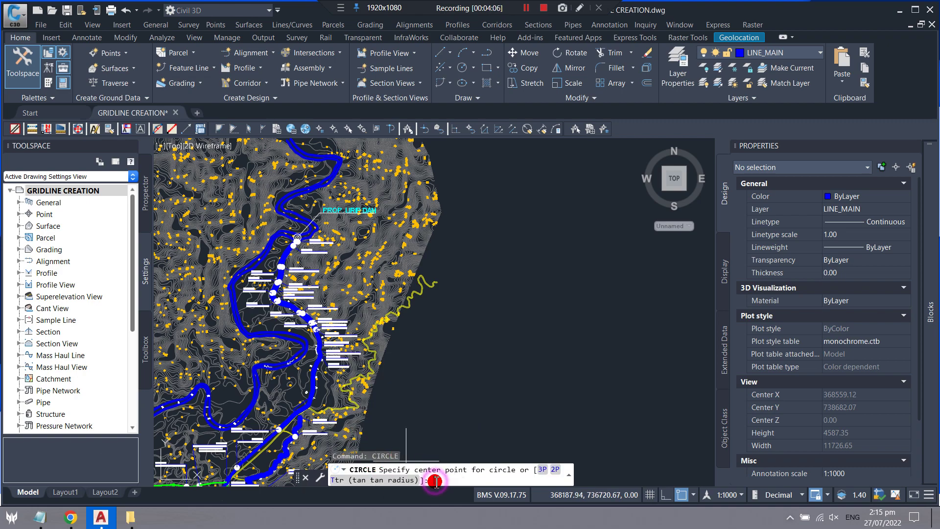
key("Return")
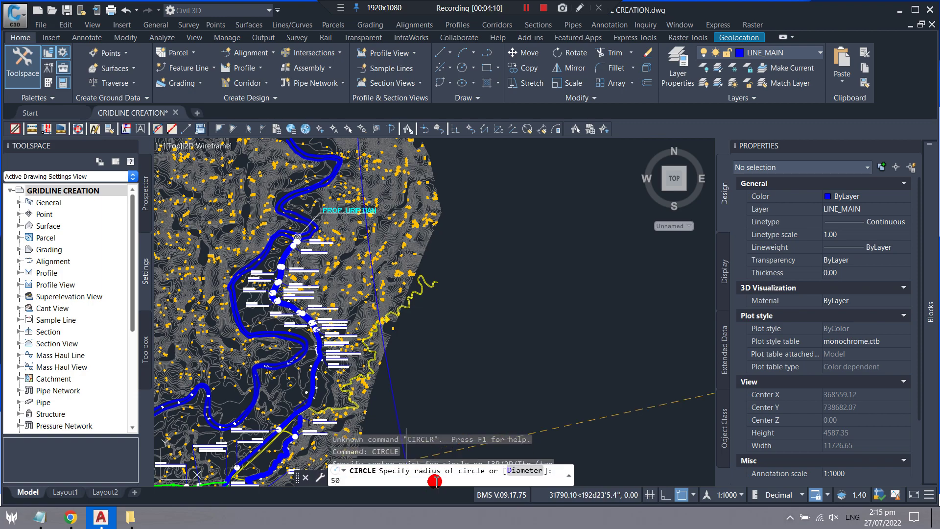
left_click(497, 448)
type("50")
key("Return")
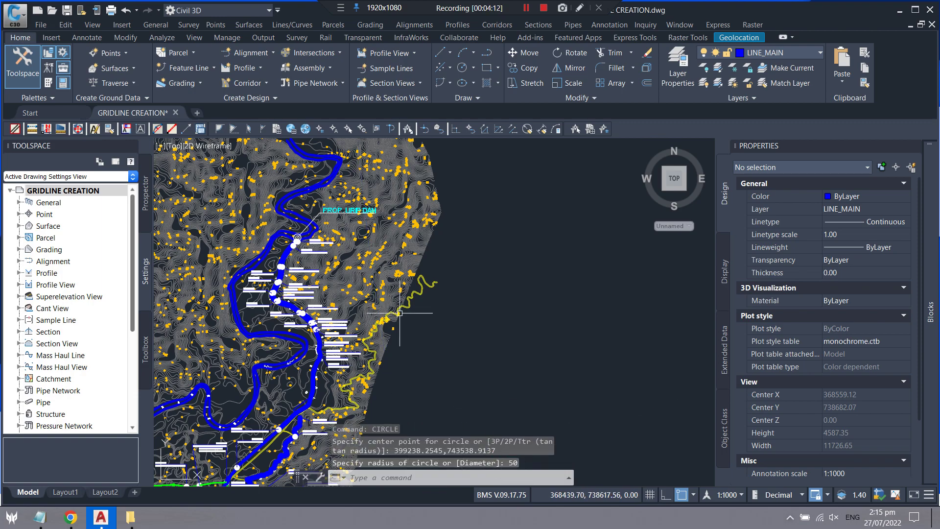
Step: Select the new circle and centre it in view to compare with the notes
scroll(421, 284, "down", 5)
scroll(428, 292, "down", 5)
scroll(436, 290, "up", 5)
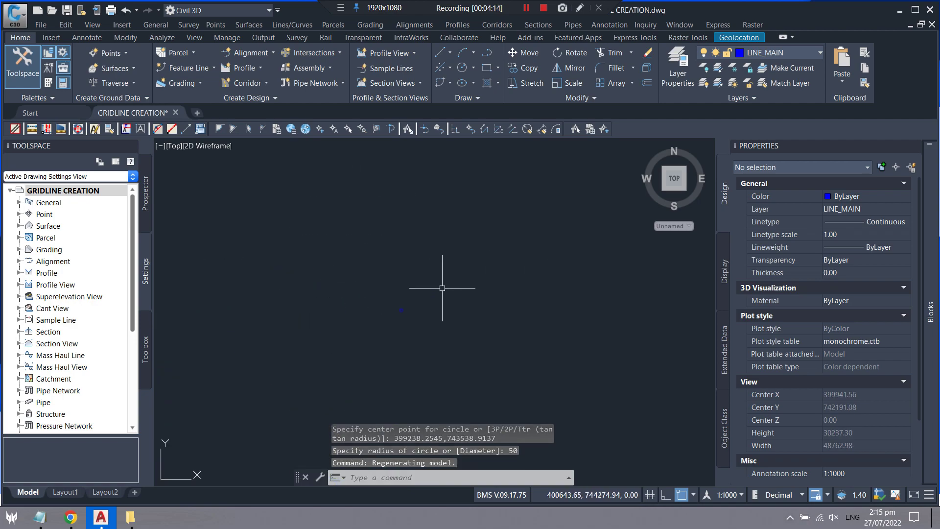
scroll(416, 306, "up", 10)
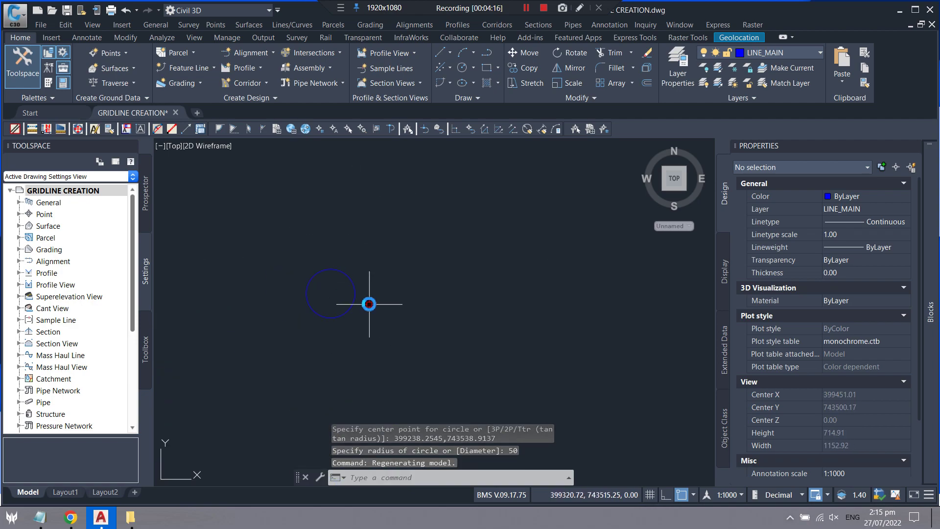
left_click(382, 282)
left_click(346, 295)
scroll(372, 303, "up", 5)
middle_click_drag(447, 280, 540, 287)
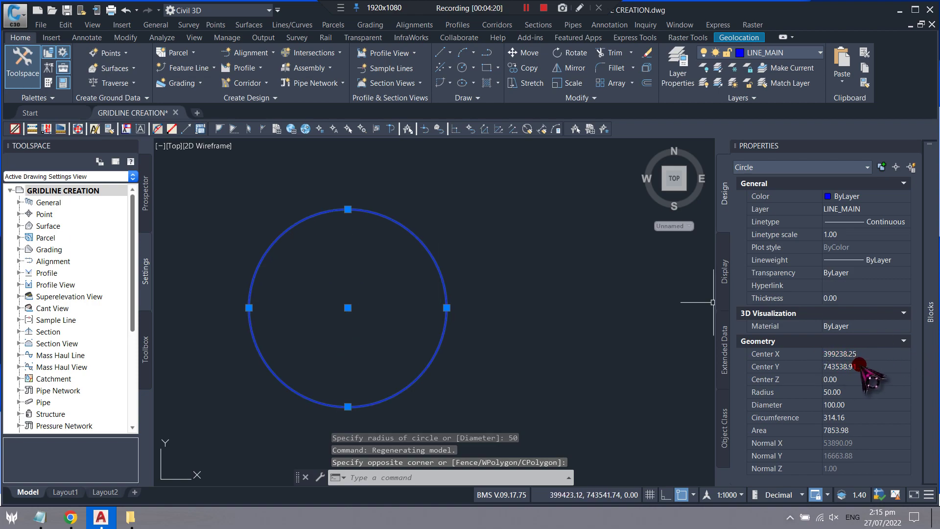
left_click(41, 517)
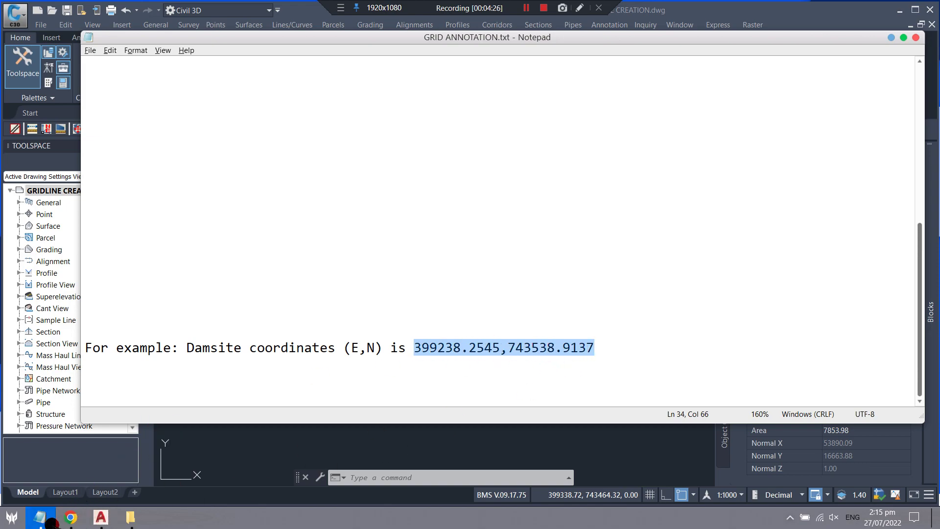
Step: Set the damsite circle's colour to Red in Properties, deselect it, and zoom out
left_click(49, 520)
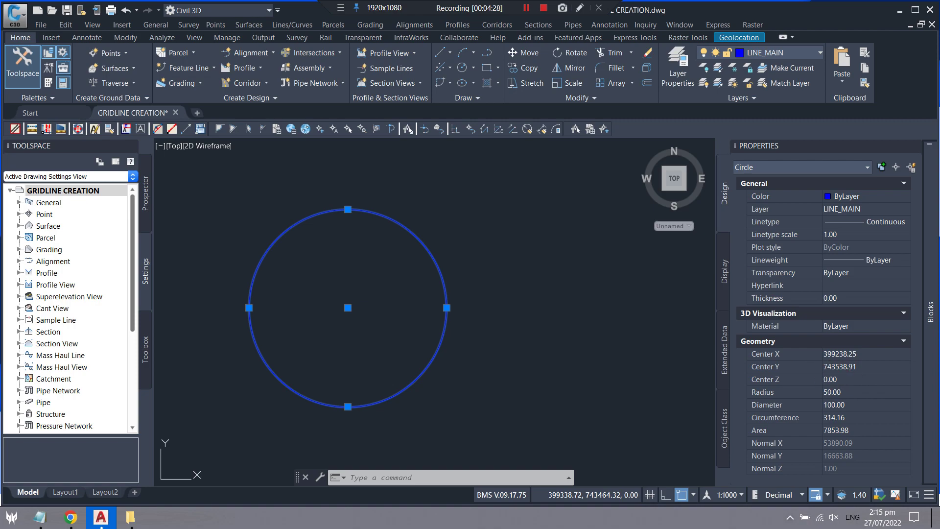
scroll(571, 245, "down", 2)
left_click(882, 196)
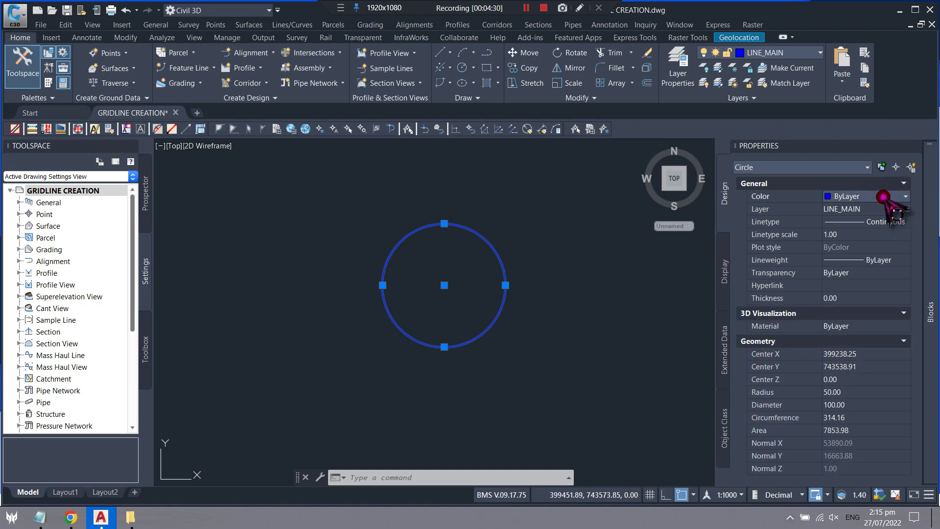
left_click(847, 228)
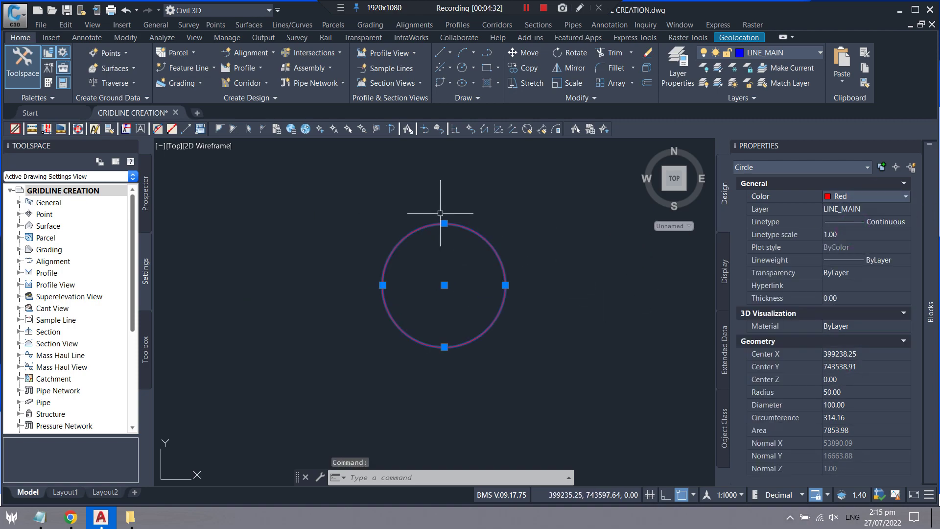
left_click(440, 213)
key("Escape")
scroll(490, 206, "down", 2)
scroll(449, 225, "down", 1)
scroll(474, 204, "down", 1)
scroll(460, 216, "down", 2)
scroll(465, 222, "down", 3)
scroll(461, 209, "down", 3)
scroll(426, 223, "down", 8)
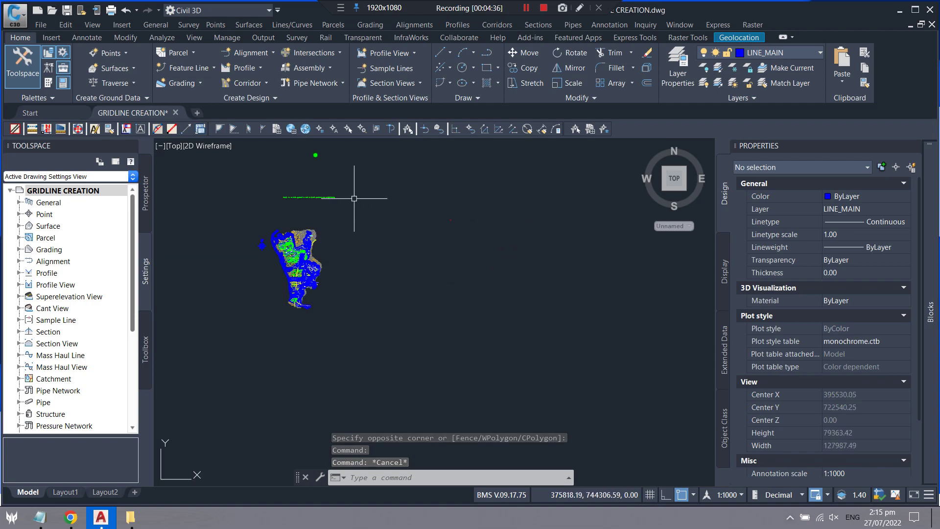
scroll(304, 248, "up", 4)
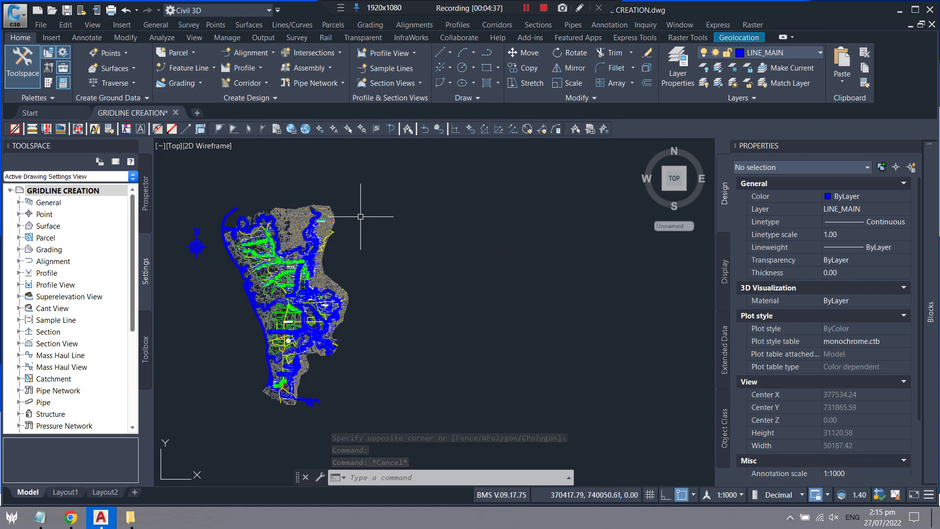
left_click(384, 188)
left_click(225, 319)
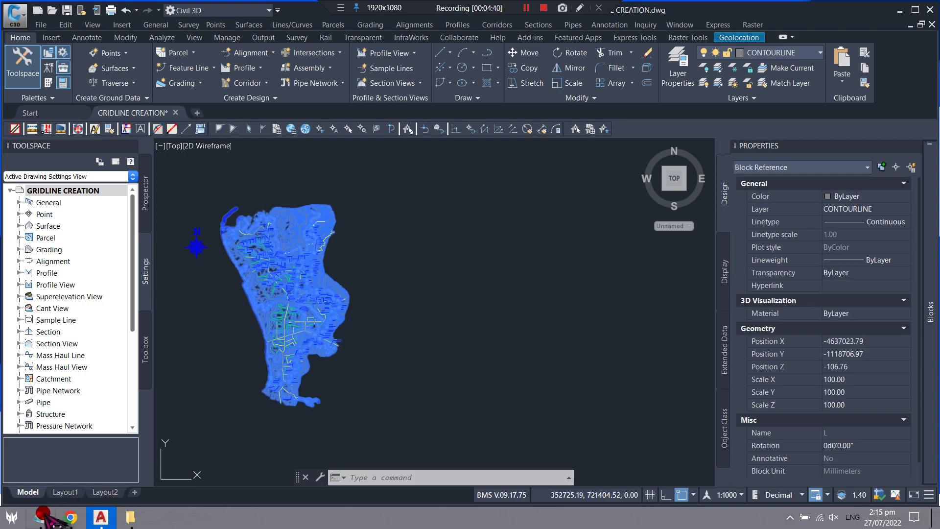
left_click(43, 515)
scroll(416, 338, "up", 5)
scroll(465, 196, "up", 2)
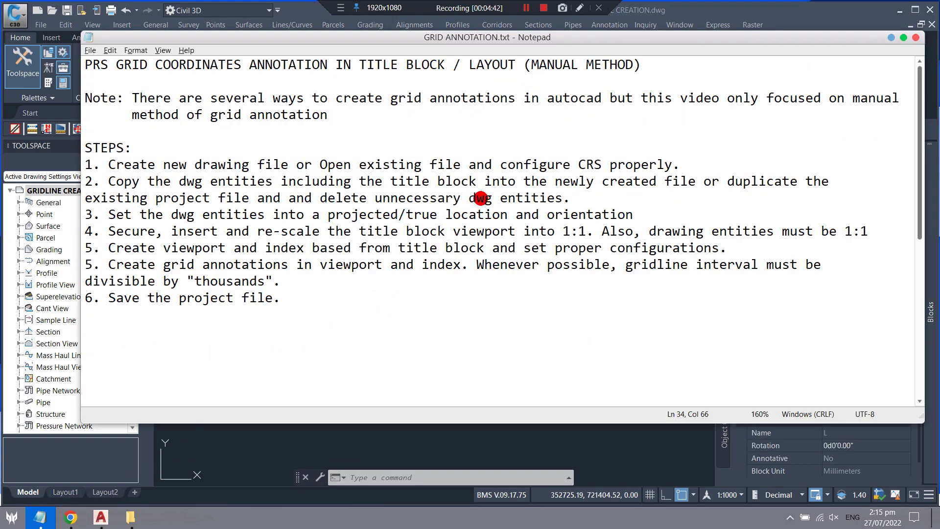
left_click_drag(183, 215, 463, 211)
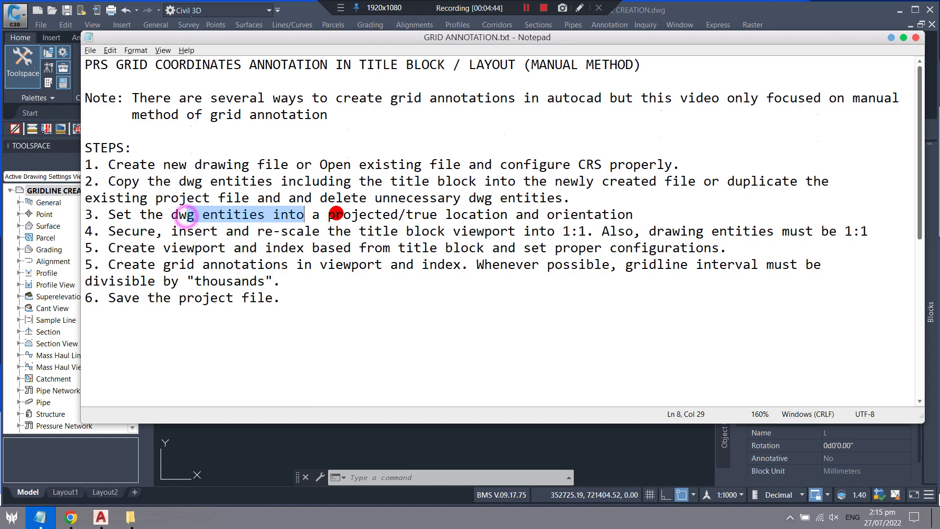
left_click(891, 38)
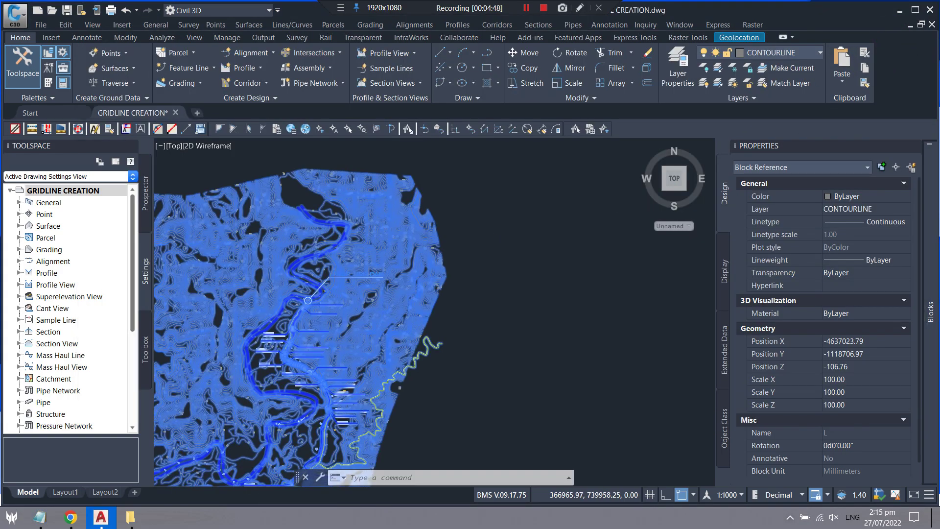
Step: Start moving the site map, using the vertex circle centre as the base point
scroll(313, 293, "up", 3)
scroll(312, 291, "up", 4)
scroll(303, 283, "up", 3)
scroll(303, 281, "up", 2)
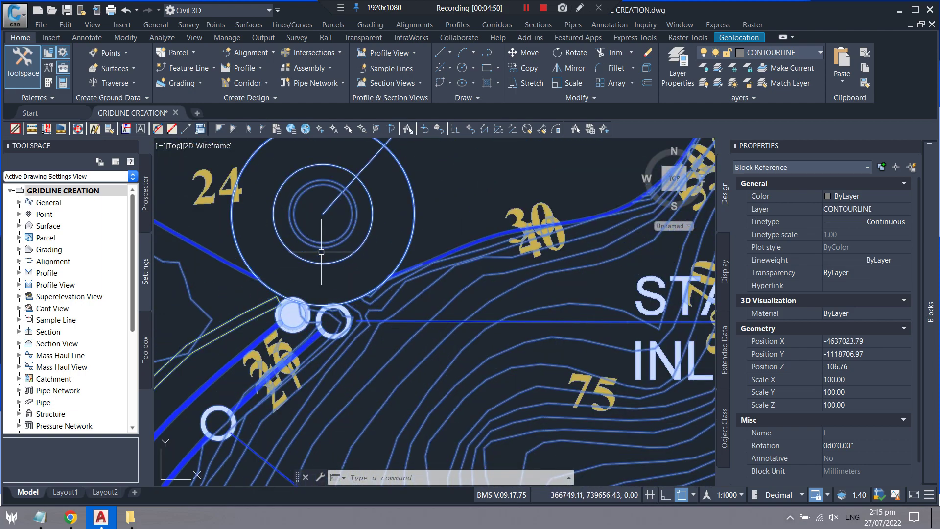
left_click(433, 477)
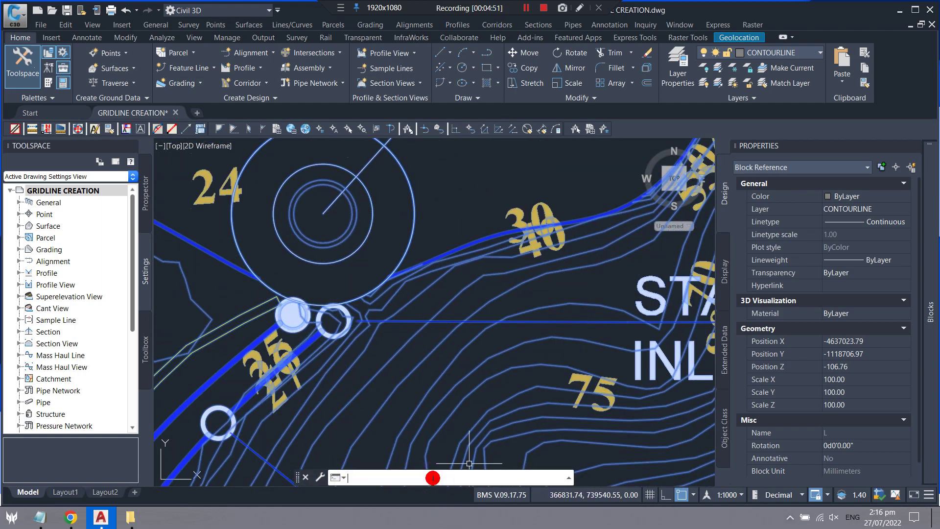
type("move")
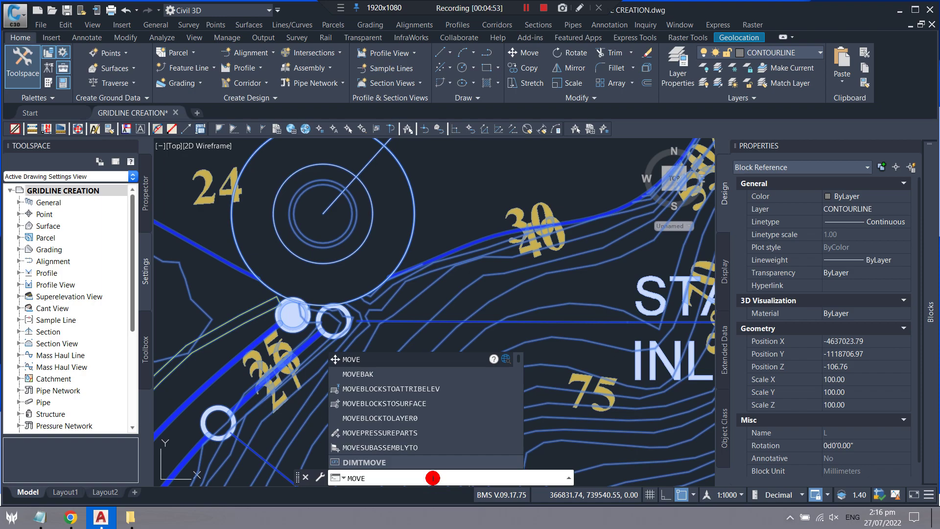
key("Return")
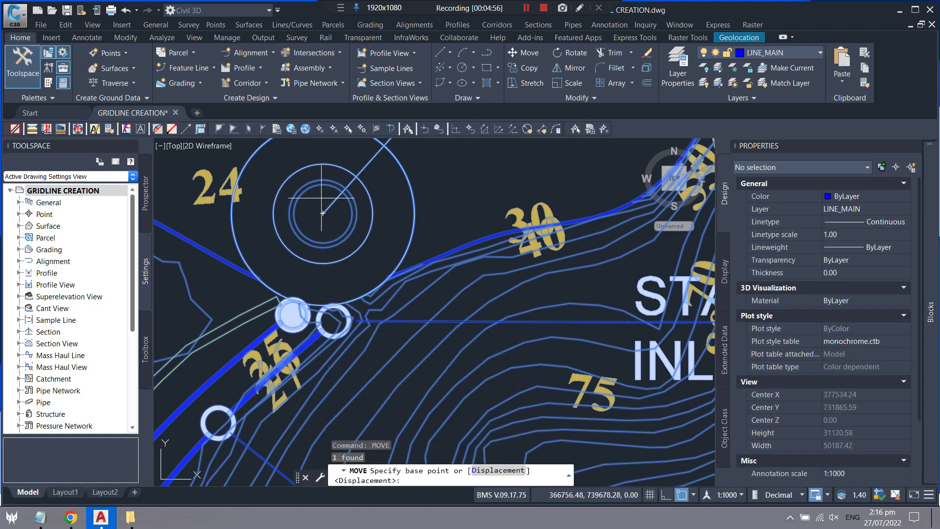
left_click(322, 214)
Step: Drop the site map onto the red reference circle's centre and inspect the result
scroll(321, 212, "down", 2)
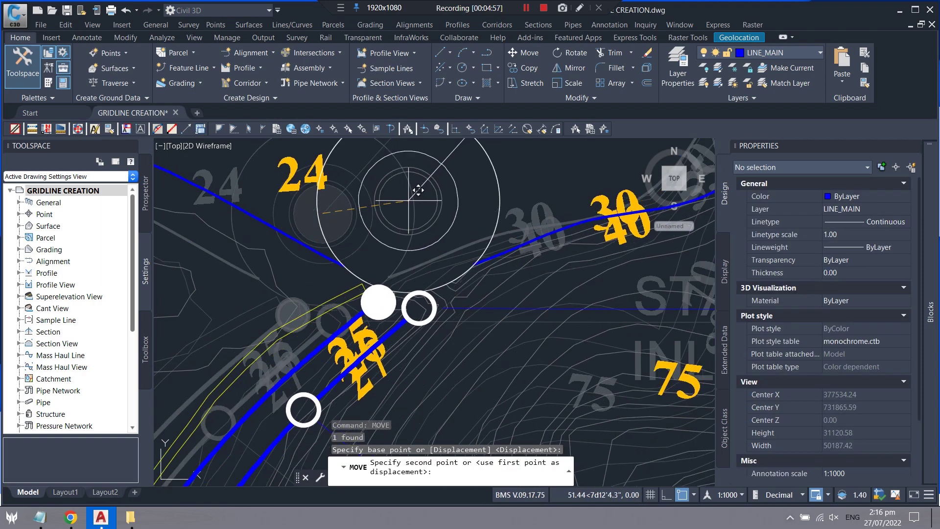
scroll(319, 210, "down", 3)
scroll(318, 209, "down", 3)
scroll(406, 240, "down", 2)
scroll(416, 229, "down", 3)
scroll(391, 230, "down", 3)
scroll(342, 230, "down", 3)
scroll(399, 229, "up", 3)
scroll(377, 225, "up", 3)
scroll(348, 221, "up", 3)
scroll(325, 217, "up", 2)
scroll(331, 205, "up", 2)
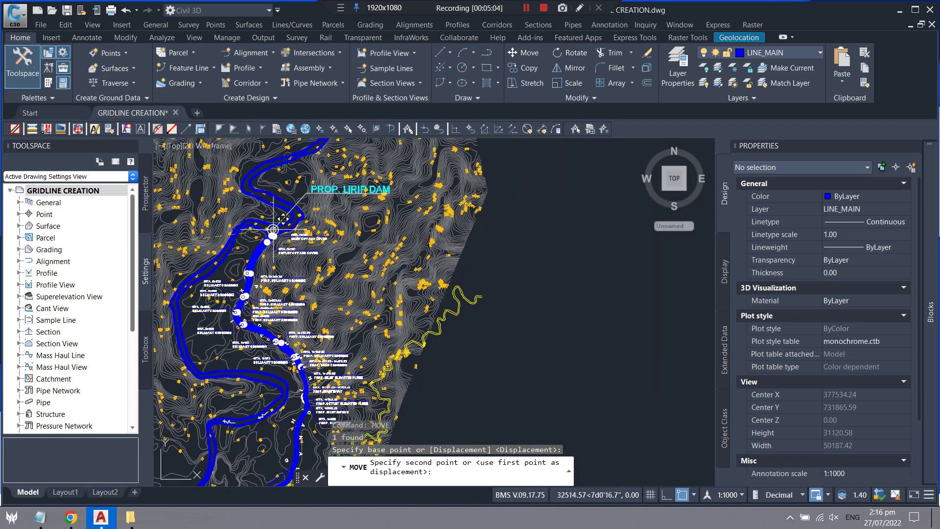
scroll(313, 245, "up", 3)
scroll(328, 269, "up", 3)
scroll(390, 214, "up", 2)
scroll(390, 214, "down", 1)
scroll(392, 218, "up", 1)
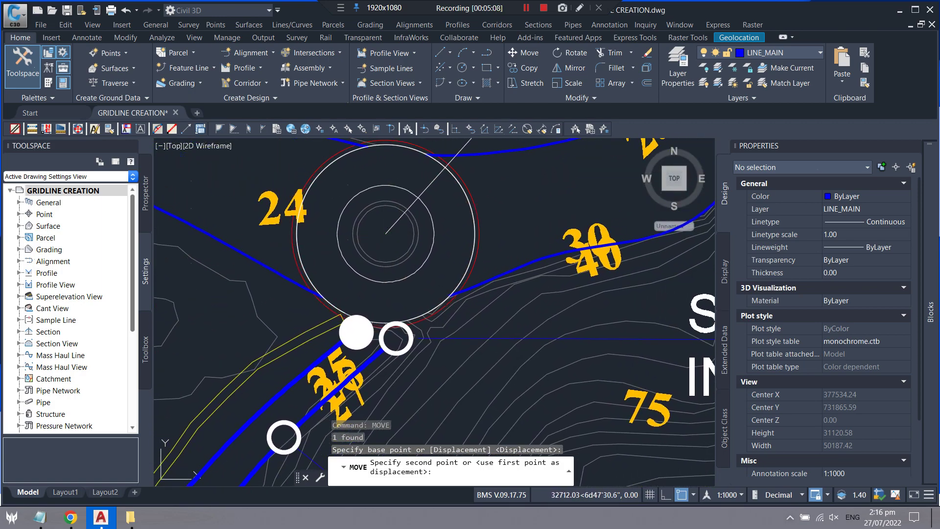
left_click(387, 220)
scroll(387, 210, "down", 4)
scroll(387, 211, "down", 2)
scroll(410, 246, "down", 10)
scroll(392, 220, "down", 8)
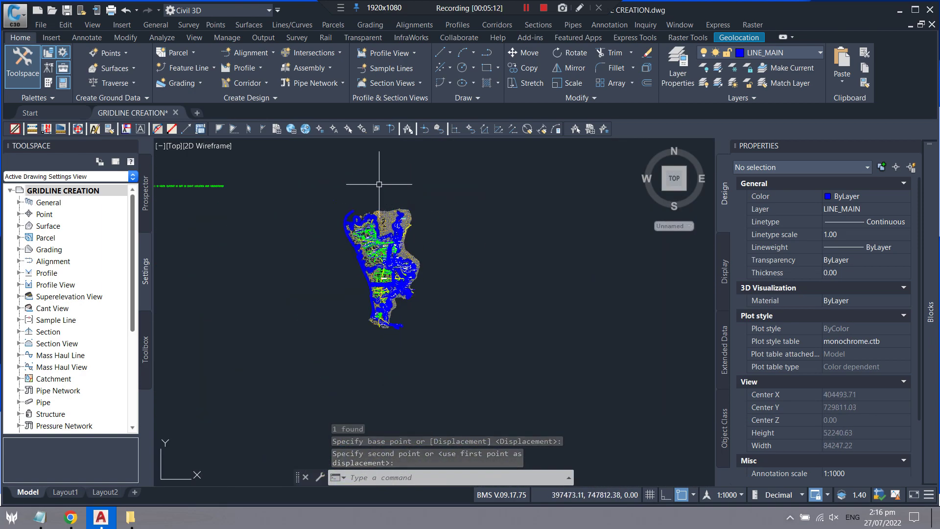
scroll(420, 201, "up", 2)
scroll(378, 147, "down", 2)
scroll(293, 157, "up", 3)
scroll(323, 194, "up", 5)
scroll(333, 207, "down", 6)
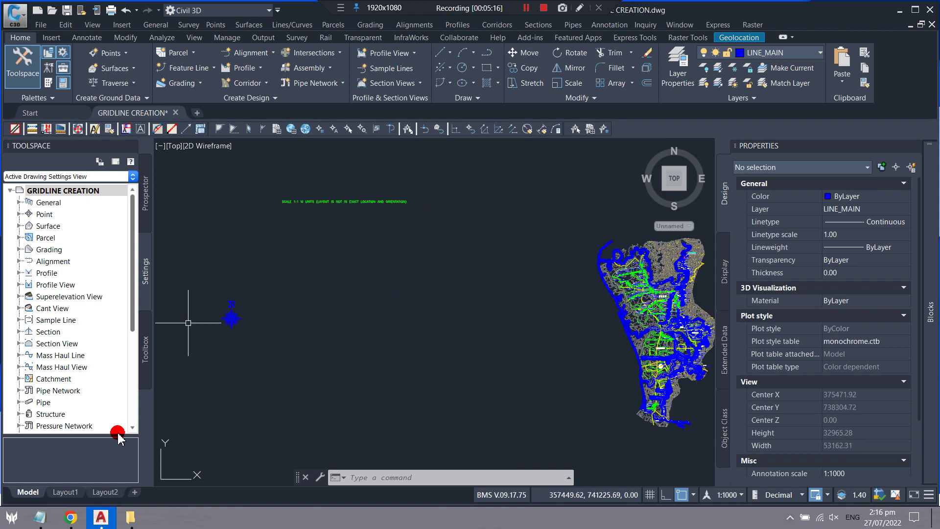
left_click(43, 518)
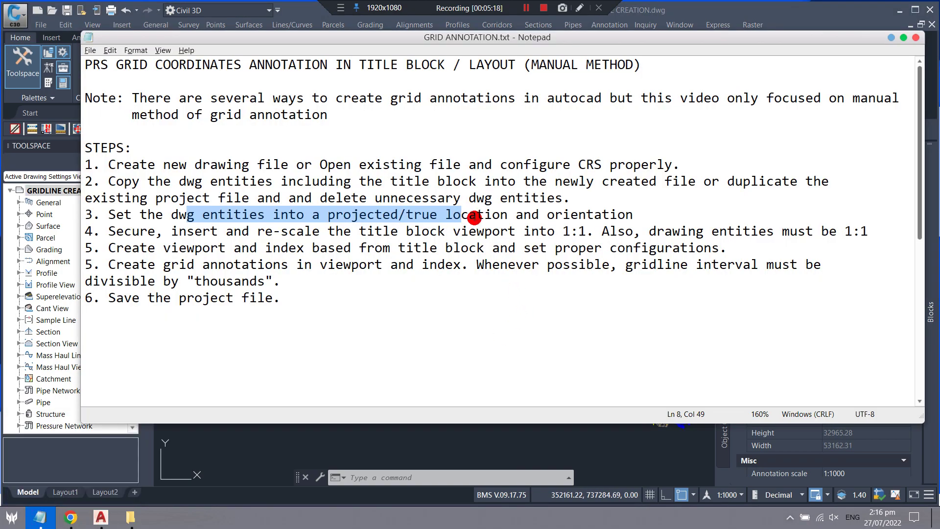
left_click(372, 317)
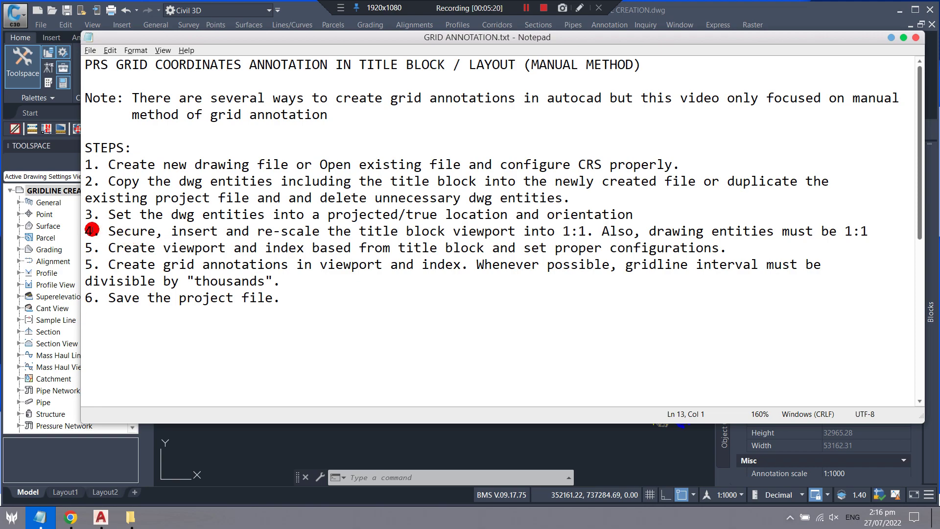
left_click_drag(92, 229, 263, 235)
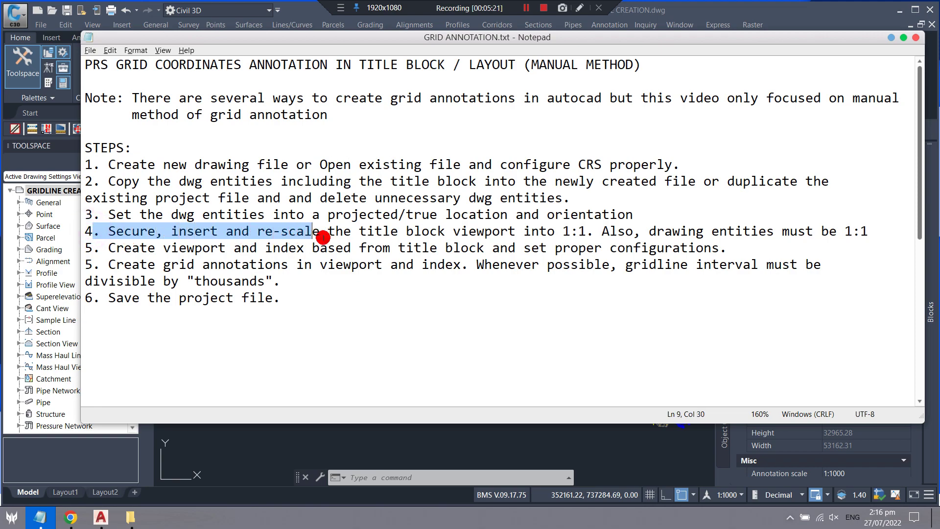
mouse_move(318, 237)
left_mouse_down()
mouse_move(860, 226)
mouse_move(814, 231)
left_mouse_up()
left_click(788, 232)
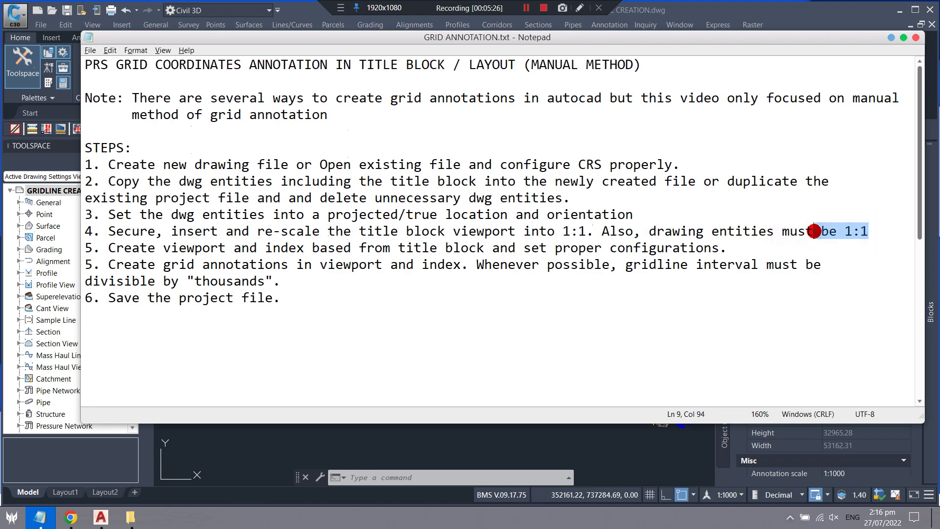
mouse_move(220, 231)
left_mouse_down()
mouse_move(438, 239)
mouse_move(414, 230)
left_mouse_up()
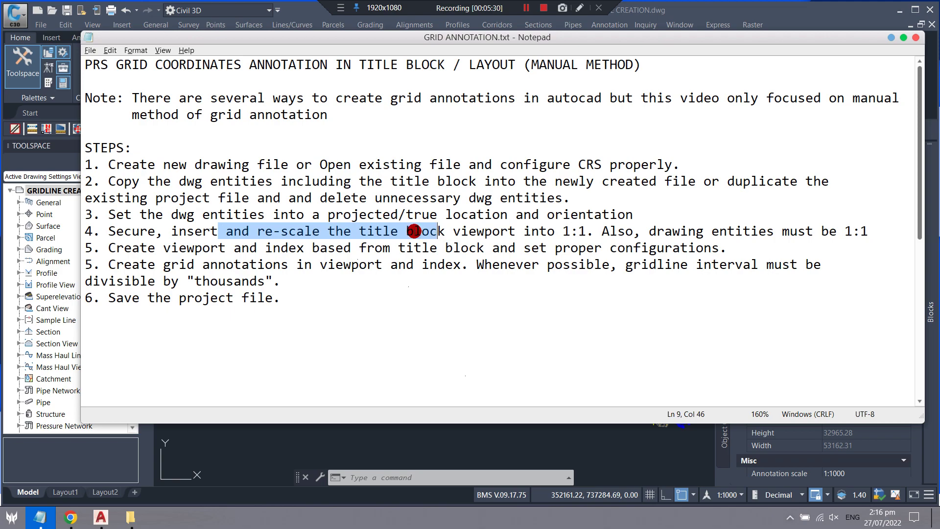
left_click(894, 38)
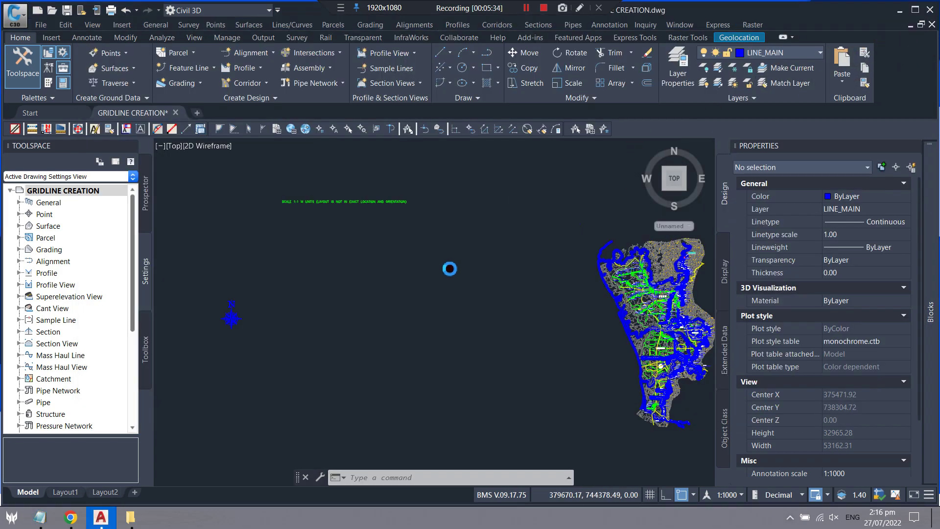
Step: Begin a polyline along the gridline border, from its top-left corner to the next corner
scroll(410, 258, "down", 3)
scroll(424, 228, "up", 5)
scroll(347, 262, "up", 2)
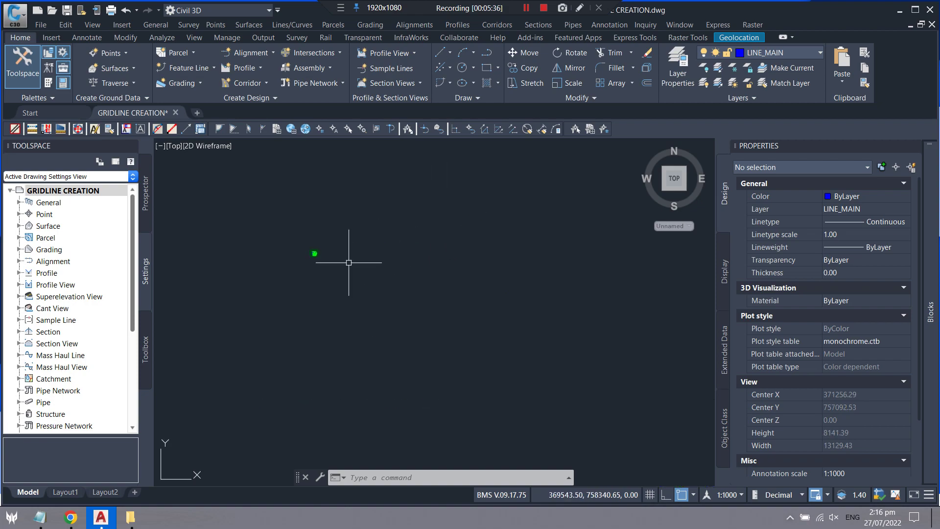
scroll(387, 235, "up", 3)
scroll(388, 229, "up", 5)
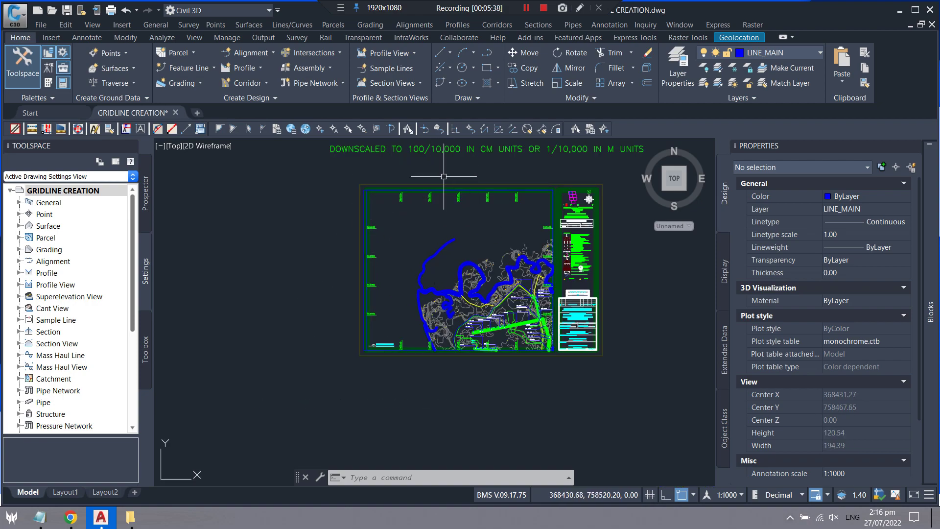
scroll(379, 230, "down", 4)
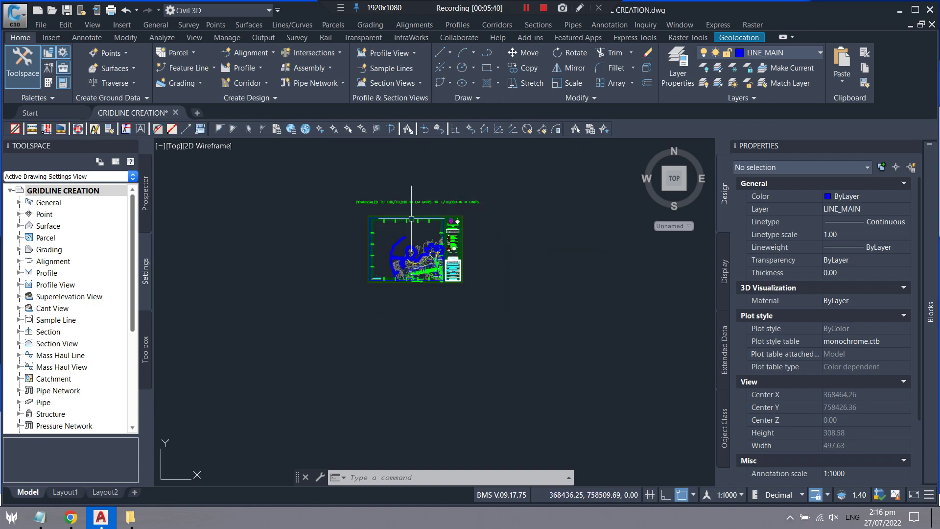
scroll(412, 218, "up", 3)
scroll(393, 174, "up", 3)
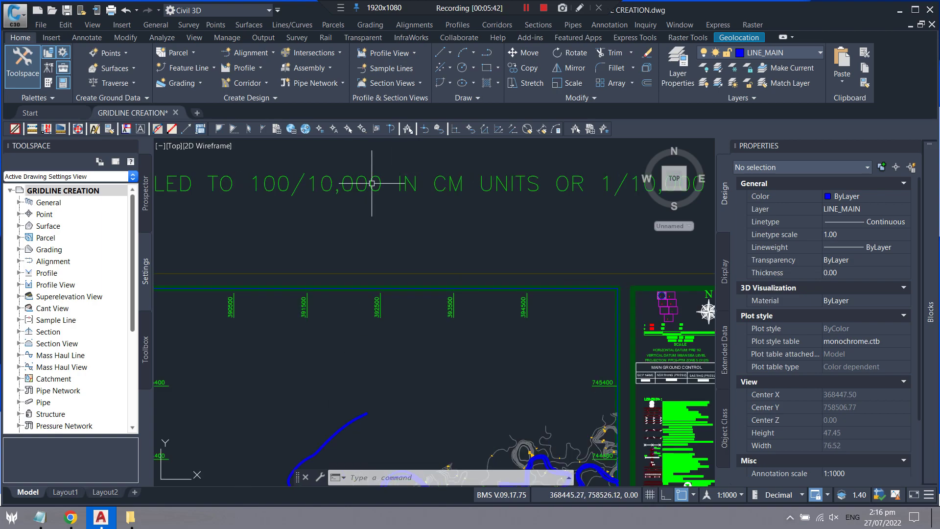
scroll(489, 201, "down", 4)
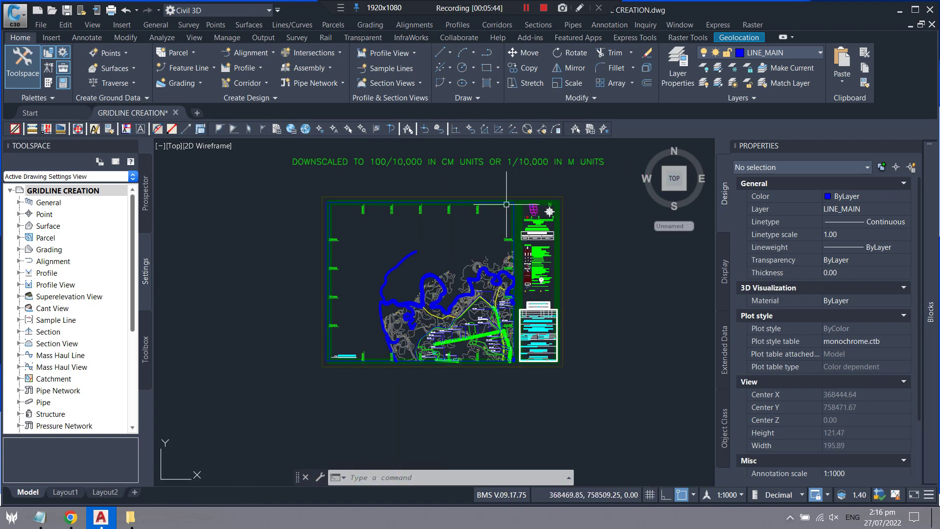
type("P")
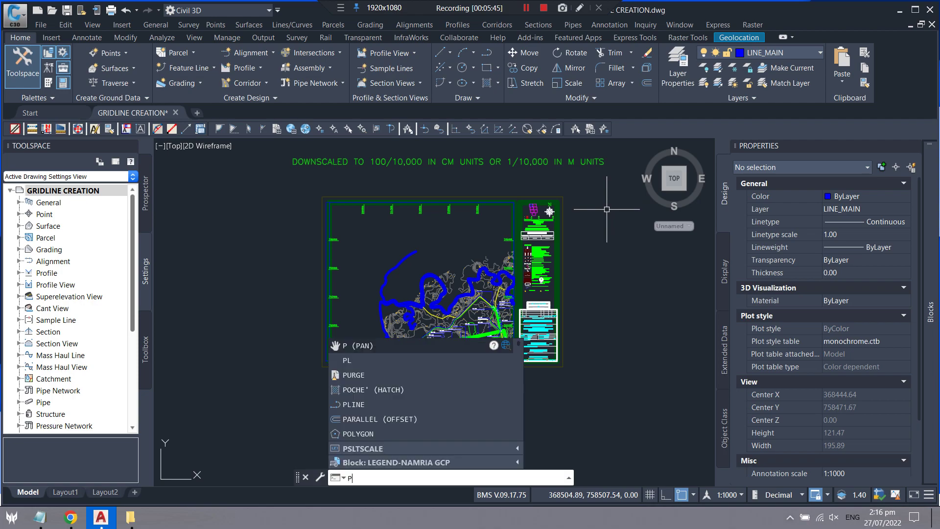
type("L")
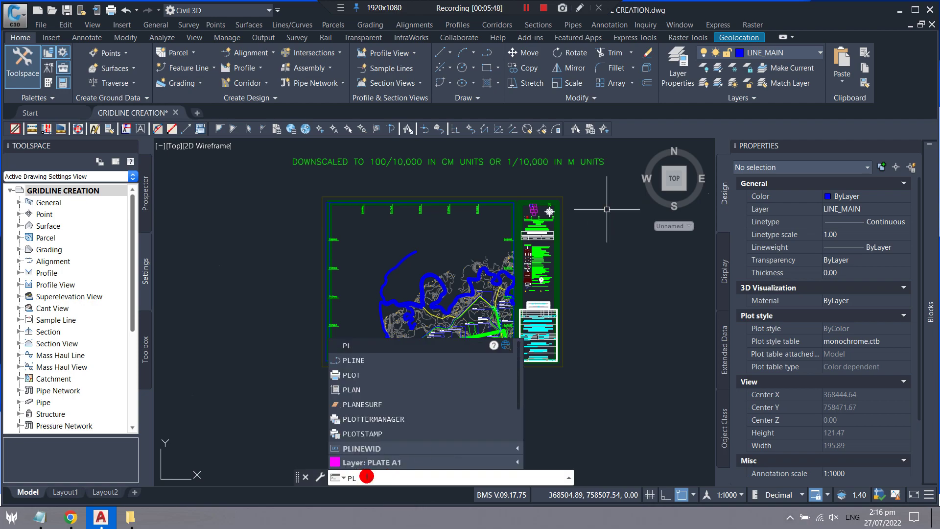
key("Return")
scroll(500, 191, "up", 2)
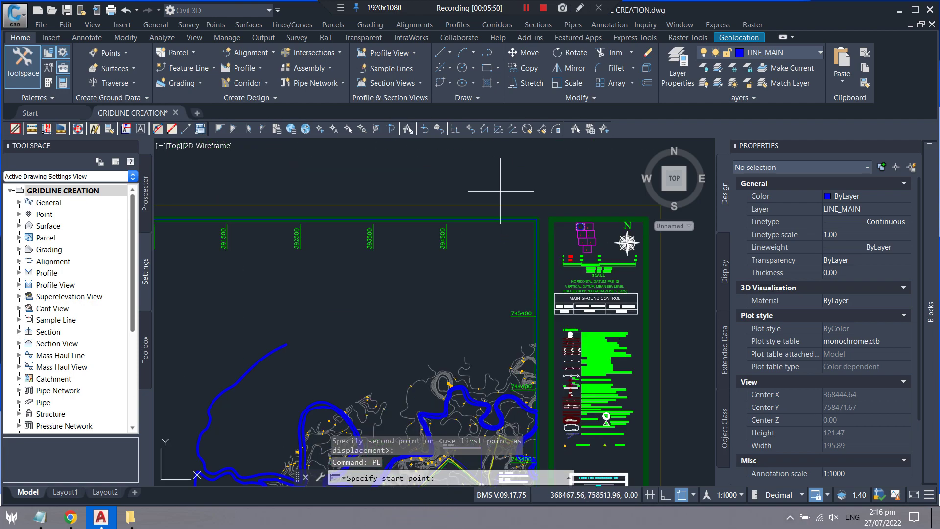
scroll(500, 191, "up", 2)
left_click(559, 236)
scroll(559, 236, "down", 4)
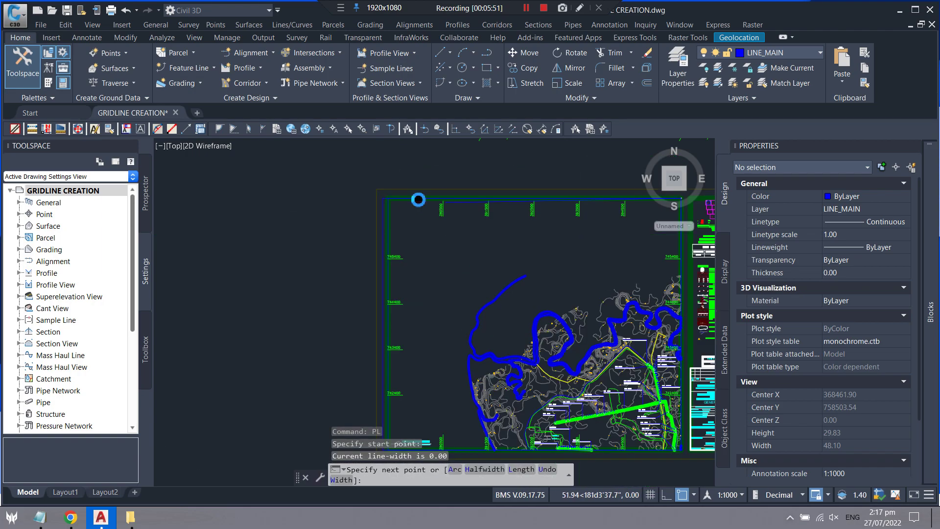
scroll(298, 193, "up", 4)
left_click(300, 192)
Step: Complete the border polyline through the remaining gridline corners down to the lower-right
scroll(298, 192, "down", 5)
scroll(241, 330, "up", 3)
scroll(240, 330, "up", 2)
left_click(224, 329)
scroll(224, 329, "down", 3)
scroll(273, 315, "down", 2)
scroll(506, 335, "up", 3)
scroll(506, 336, "up", 2)
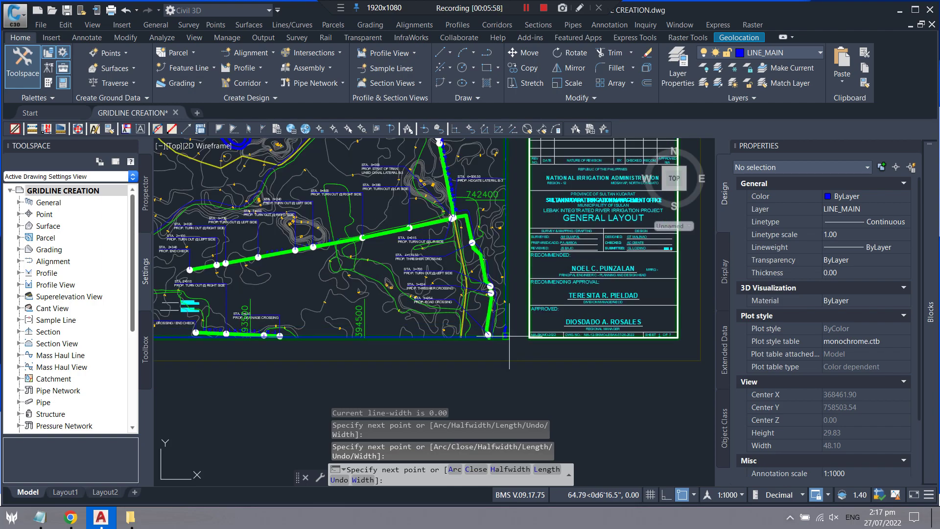
scroll(509, 336, "up", 5)
left_click(492, 335)
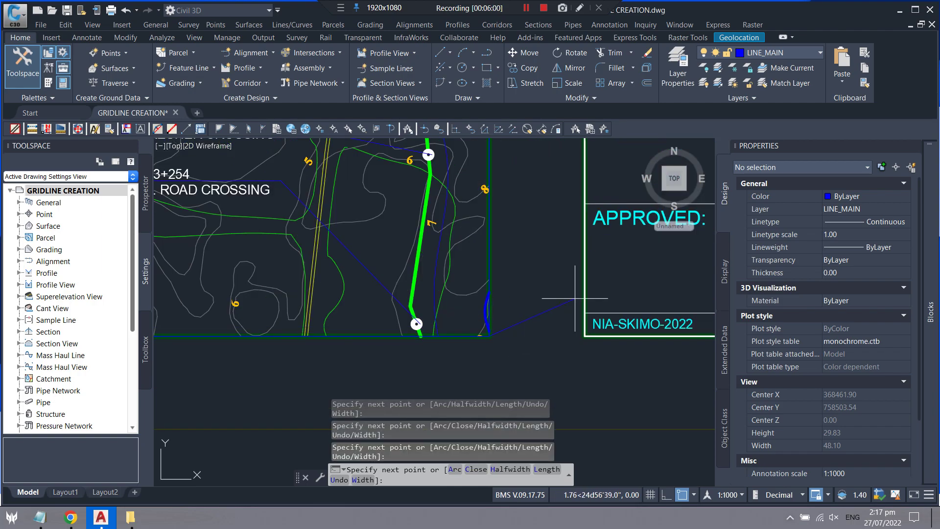
scroll(493, 335, "down", 3)
scroll(497, 146, "down", 2)
scroll(498, 145, "up", 3)
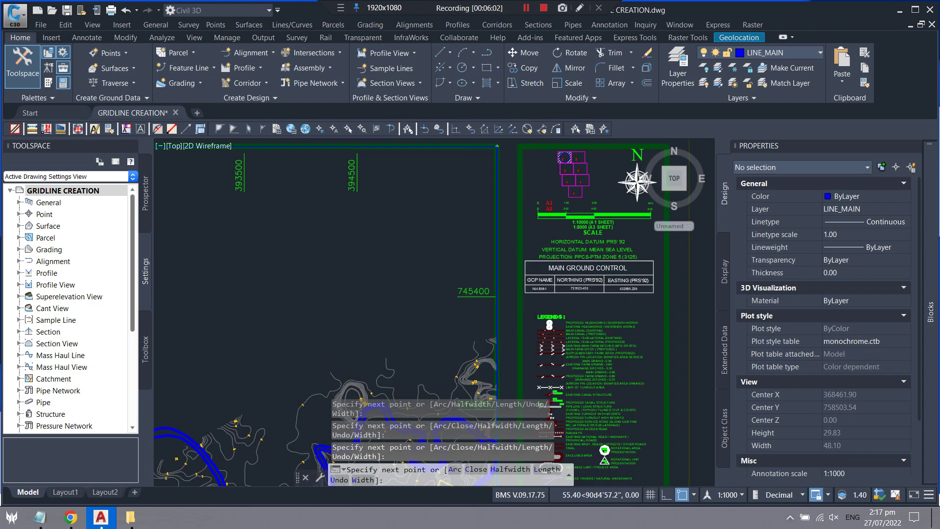
scroll(497, 145, "up", 4)
key("Escape")
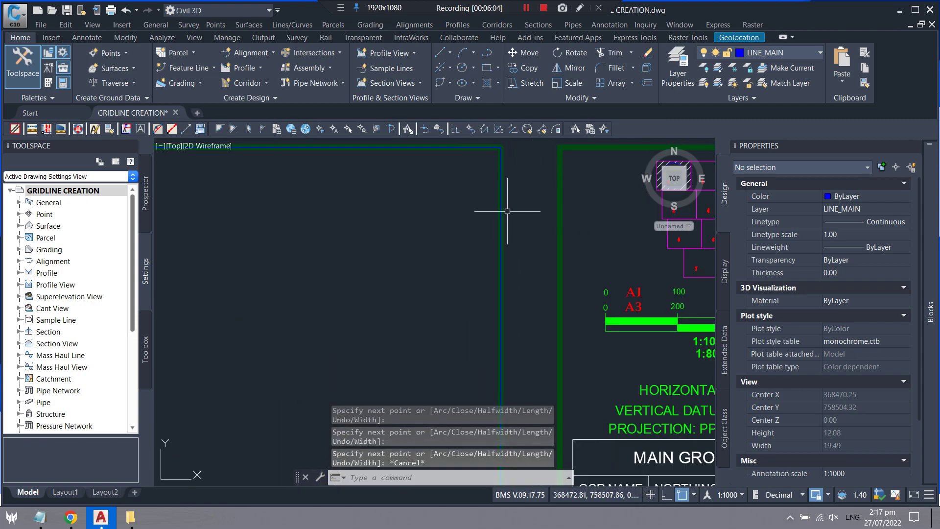
Step: Recolour the traced gridline rectangle Red
left_click(501, 211)
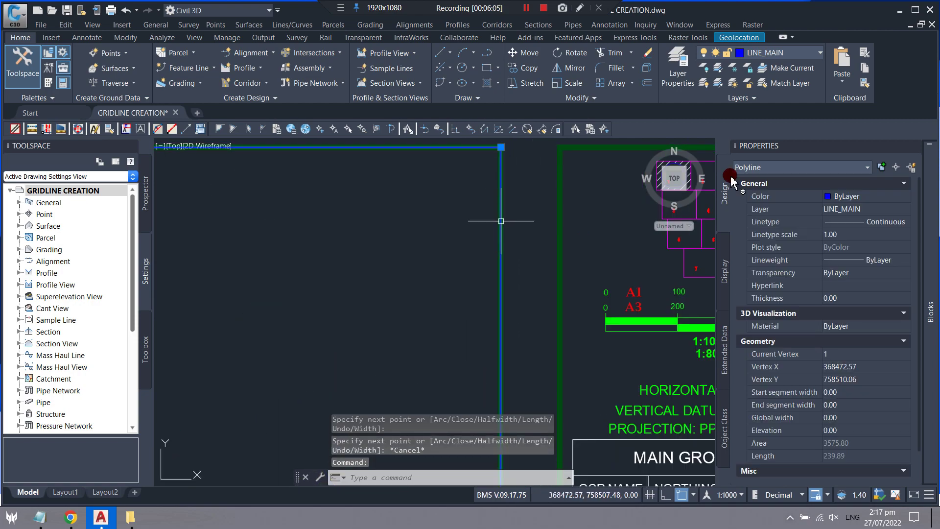
left_click(864, 196)
left_click(846, 231)
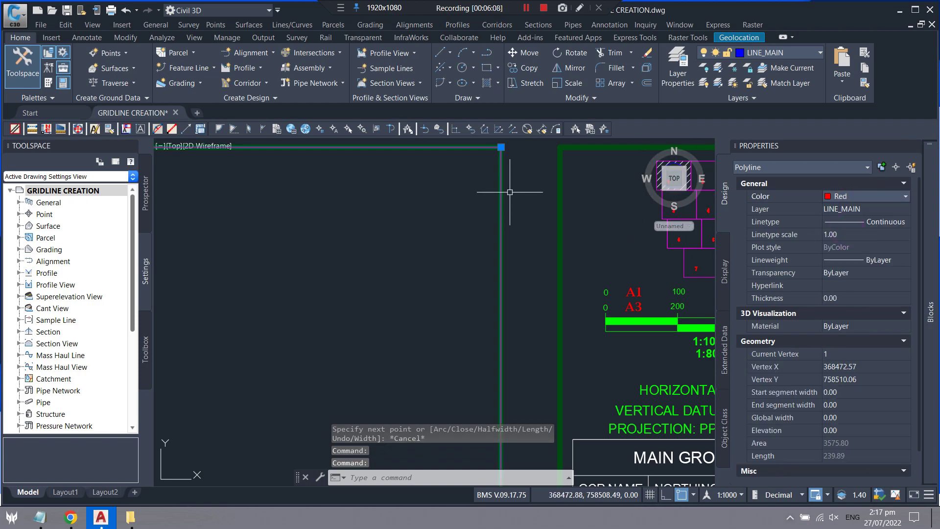
key("Escape")
scroll(509, 192, "down", 5)
scroll(371, 218, "down", 2)
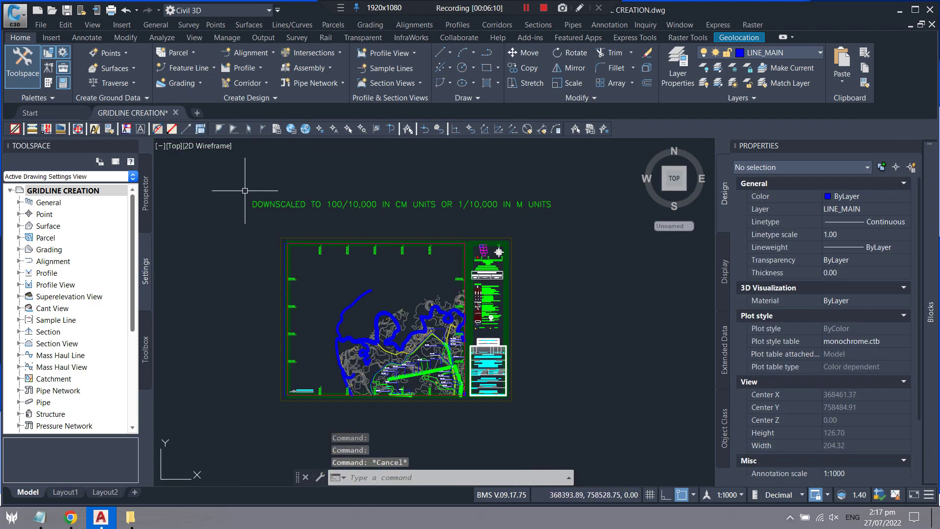
Step: Copy the red border rectangle to the empty space right of the map sheet
left_click(432, 242)
type("co")
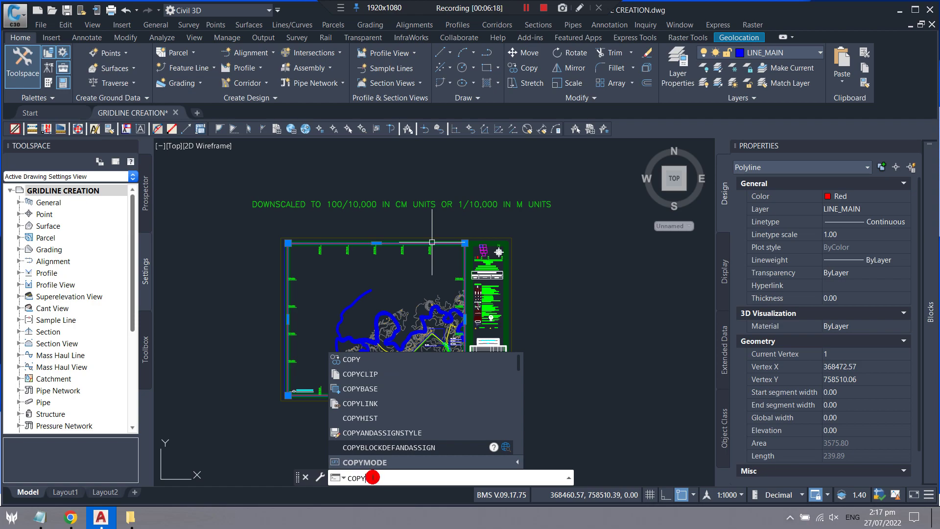
key("Return")
left_click(341, 290)
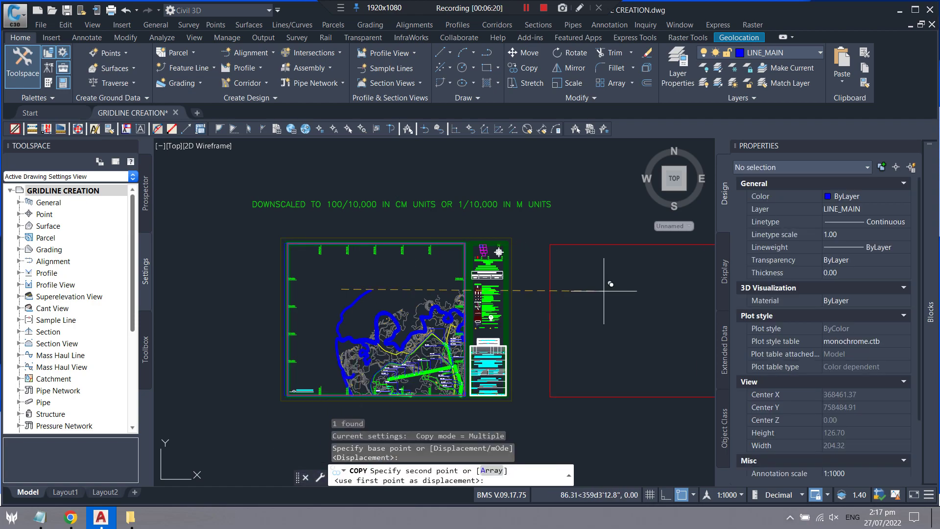
scroll(309, 289, "down", 3)
scroll(529, 289, "up", 3)
left_click(441, 275)
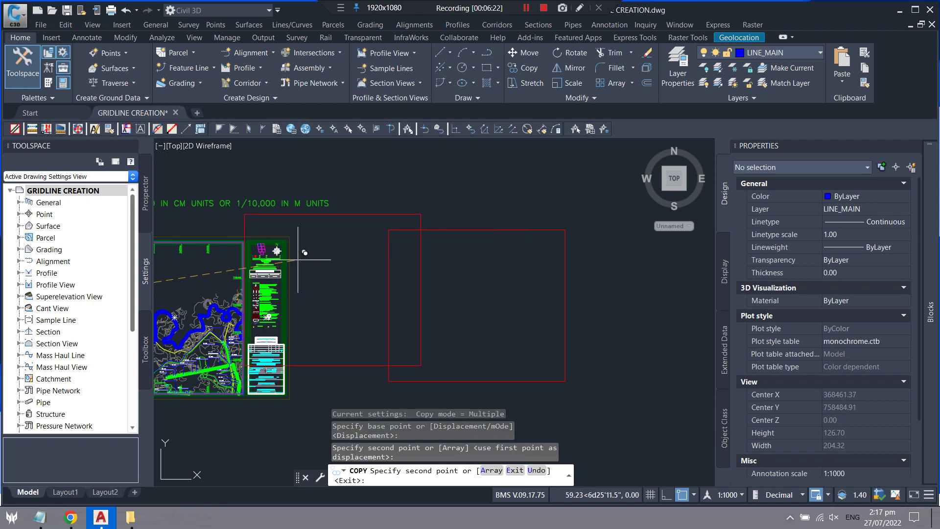
key("Escape")
Step: Select the copied rectangle and begin resizing it
scroll(367, 242, "down", 2)
left_click(487, 214)
left_click(437, 297)
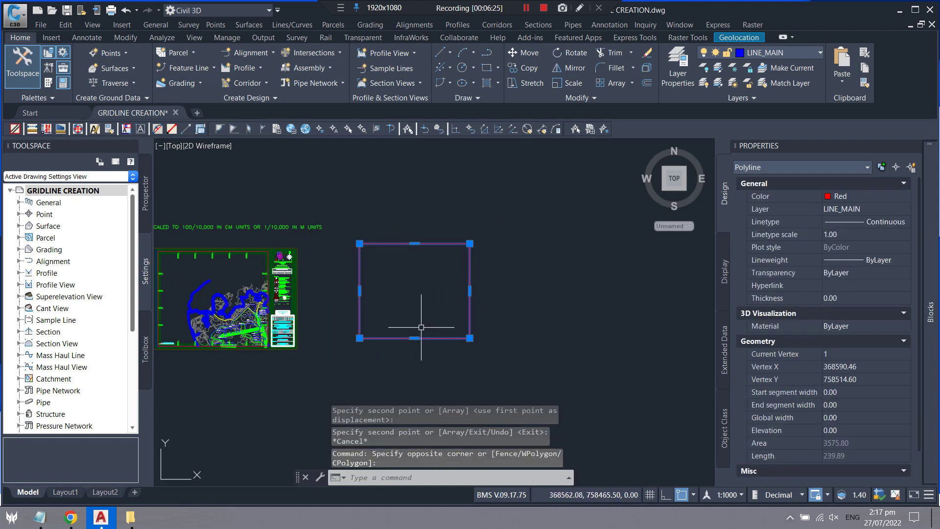
left_click(368, 476)
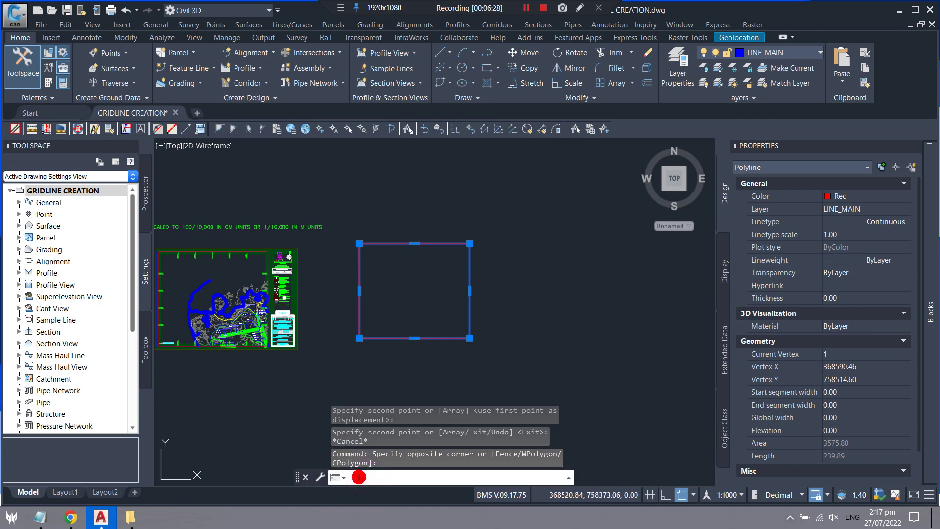
type("s")
key("Return")
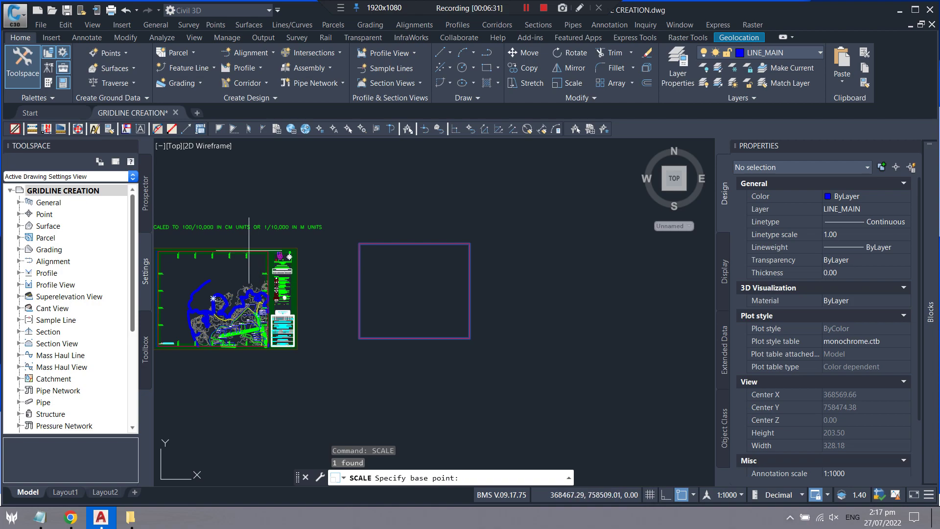
Step: Cancel a mistaken first attempt at the 10000/100 resize
scroll(249, 250, "up", 2)
scroll(250, 239, "up", 2)
scroll(249, 229, "up", 2)
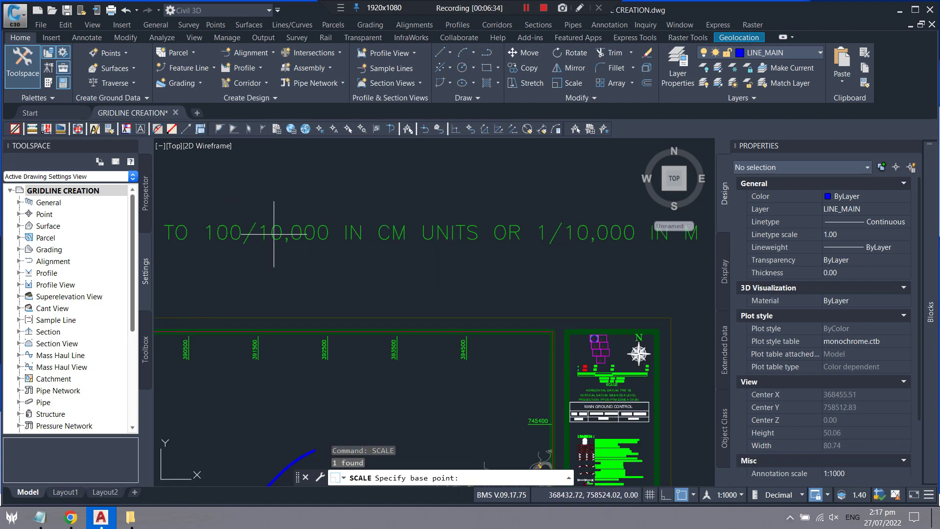
scroll(340, 199, "down", 4)
type("10000/100")
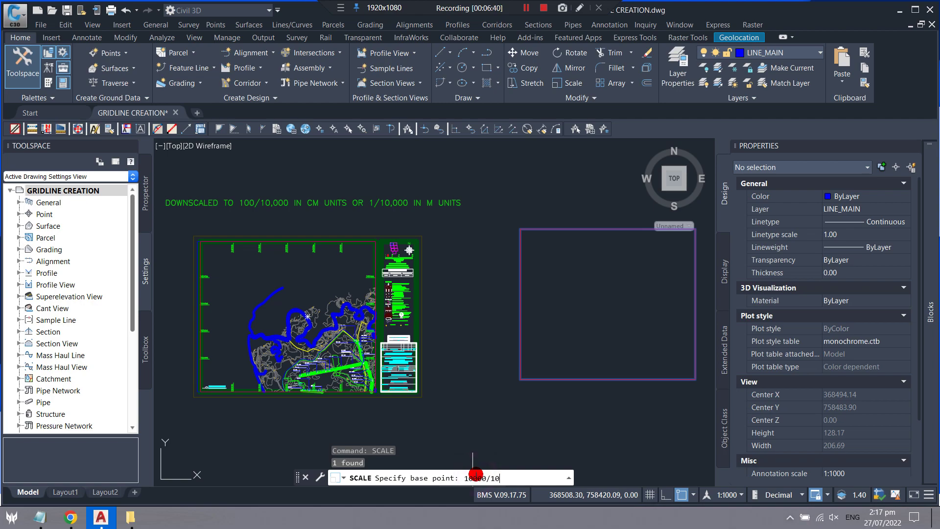
key("Return")
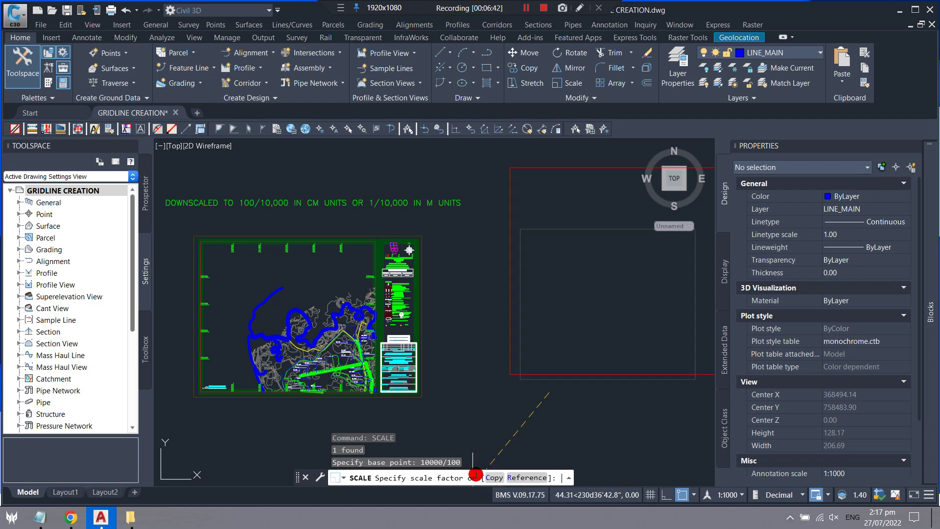
key("Escape")
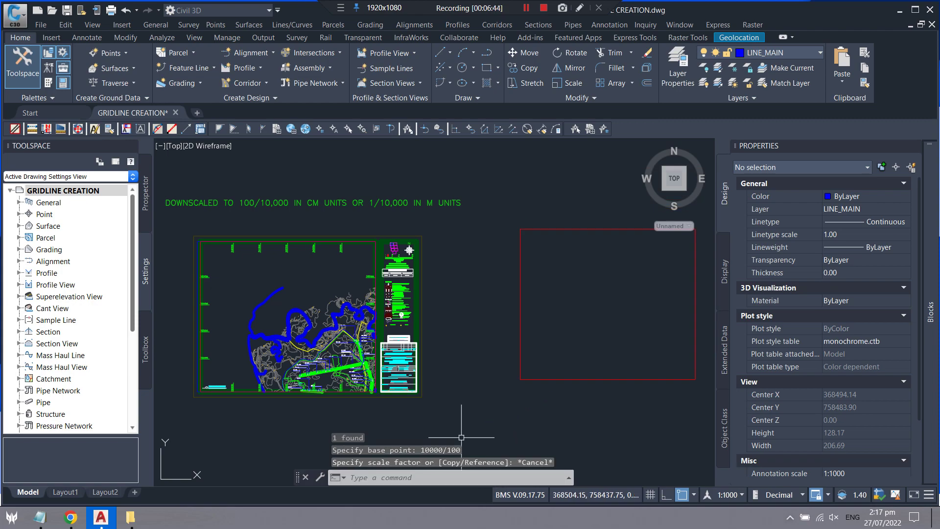
Step: Reselect the copied rectangle and SCALE it by 10000/100 about its bottom-left corner
left_click(582, 385)
left_click(468, 410)
type("SC")
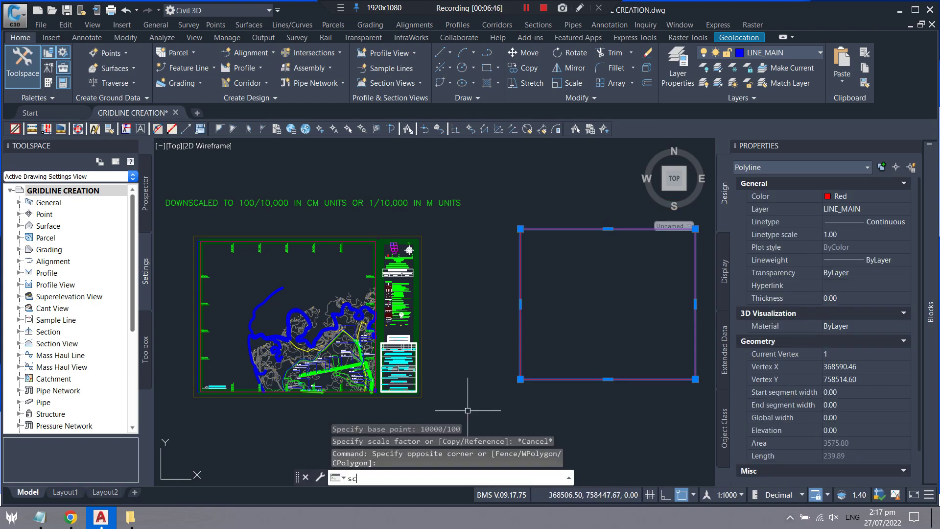
type("ale")
key("Return")
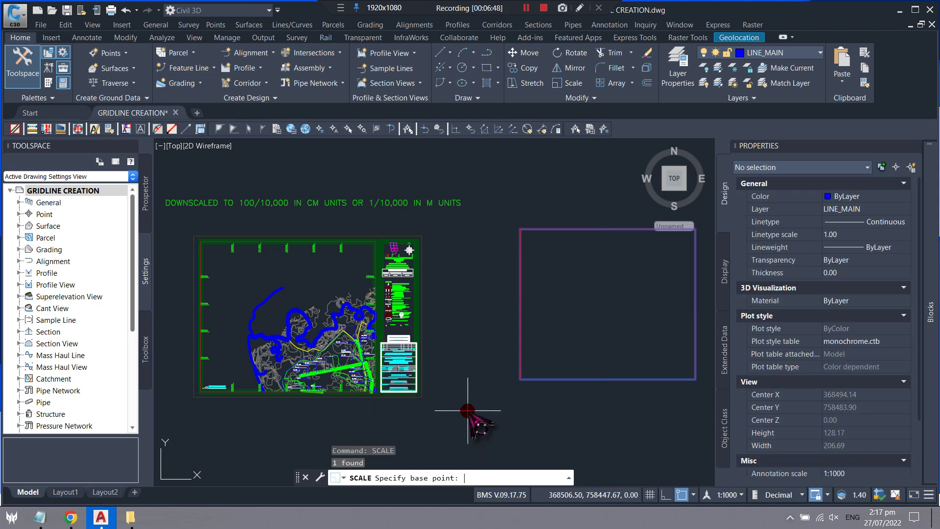
left_click(520, 379)
left_click(531, 477)
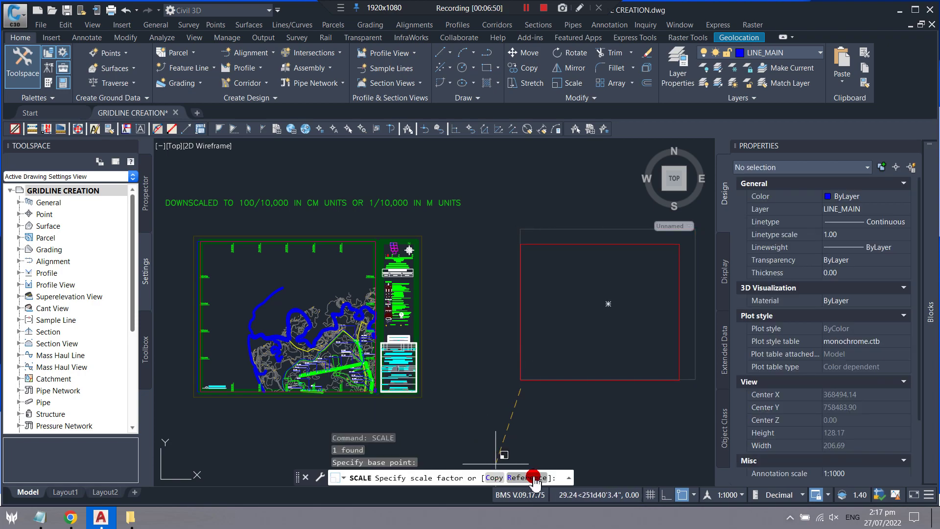
type("10000/")
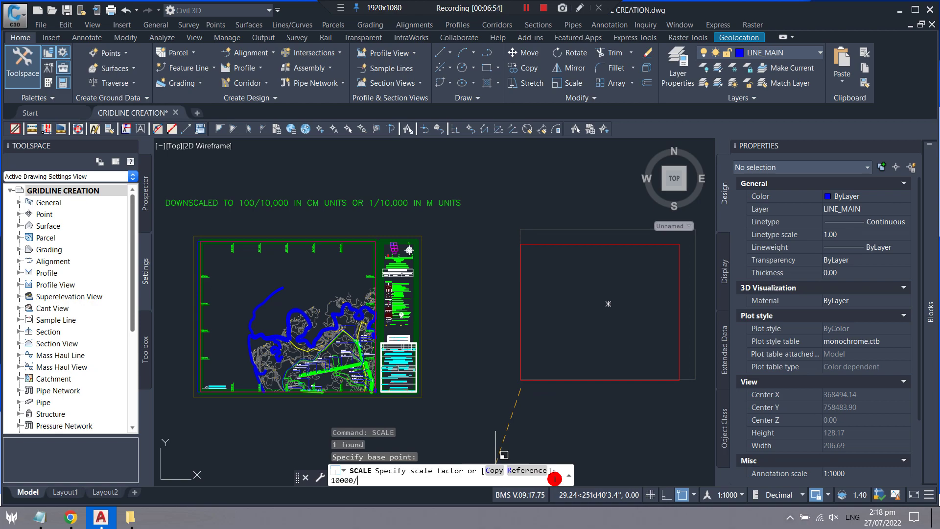
key("Return")
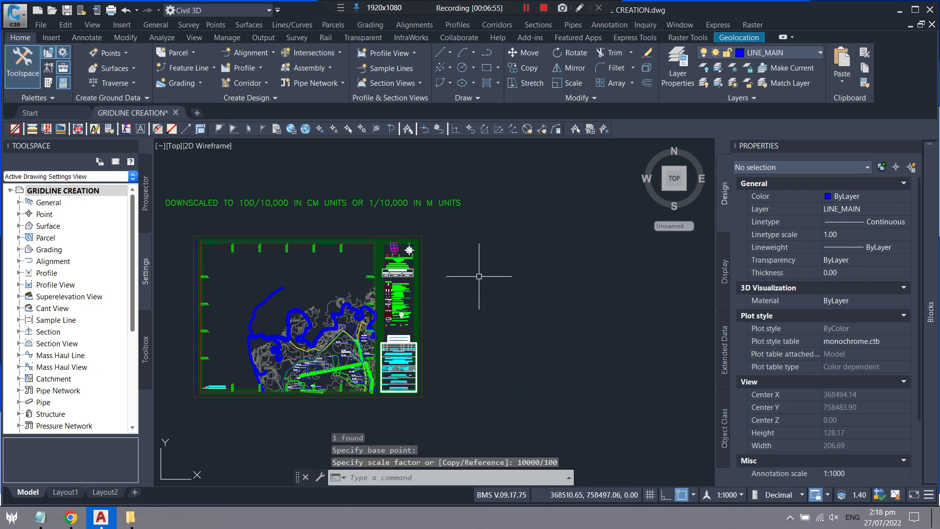
scroll(408, 257, "down", 10)
scroll(372, 262, "down", 3)
scroll(343, 248, "down", 3)
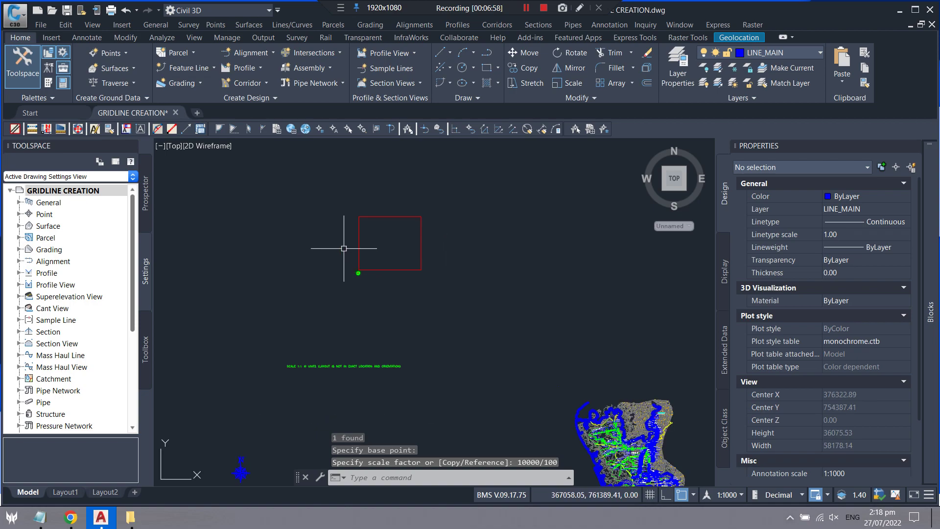
scroll(422, 230, "up", 4)
Step: Move the enlarged red rectangle by its corner onto the map terrain's upper-left corner
left_click(498, 193)
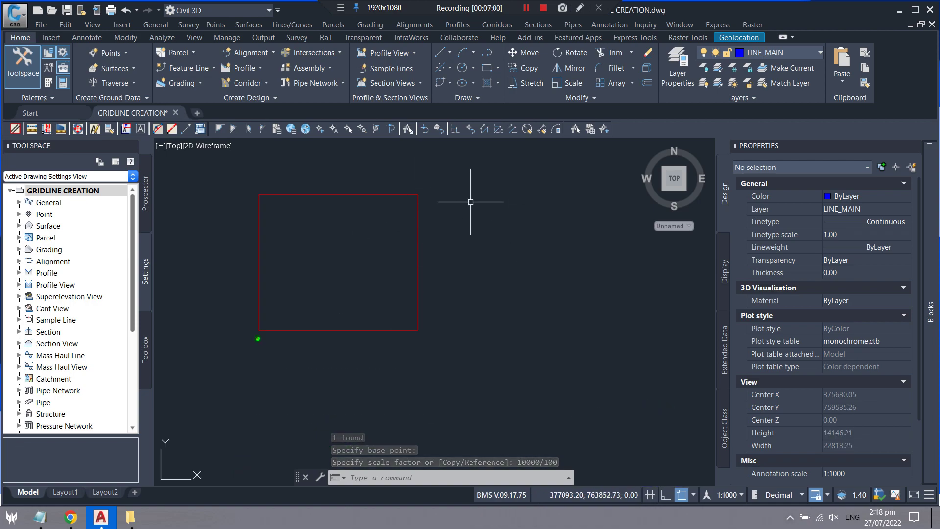
left_click(385, 285)
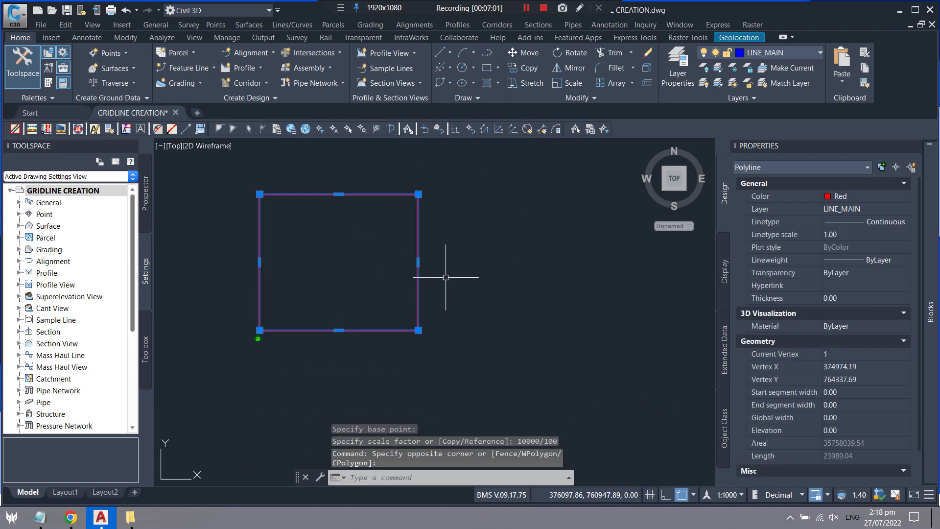
type("m")
left_click(406, 475)
type("m")
type("ve")
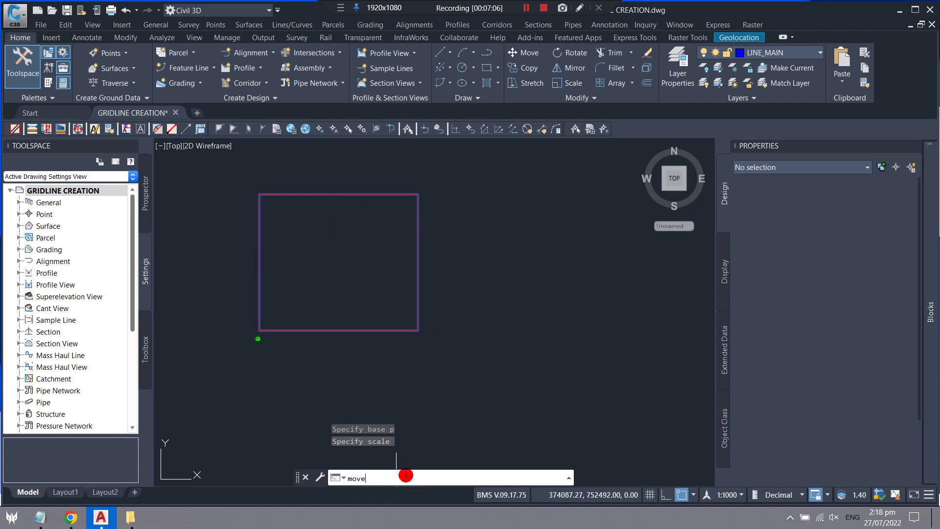
key("Return")
left_click(259, 194)
scroll(294, 143, "down", 3)
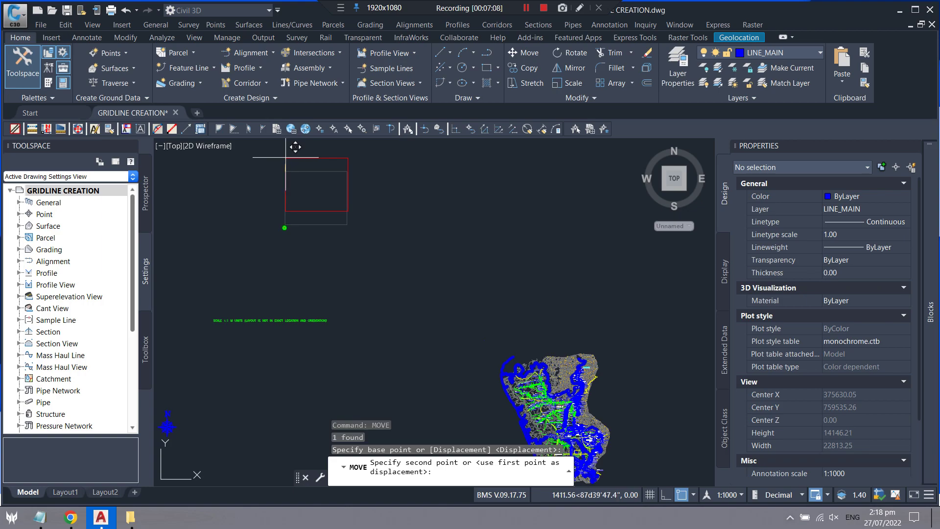
scroll(336, 220, "down", 2)
scroll(360, 217, "up", 5)
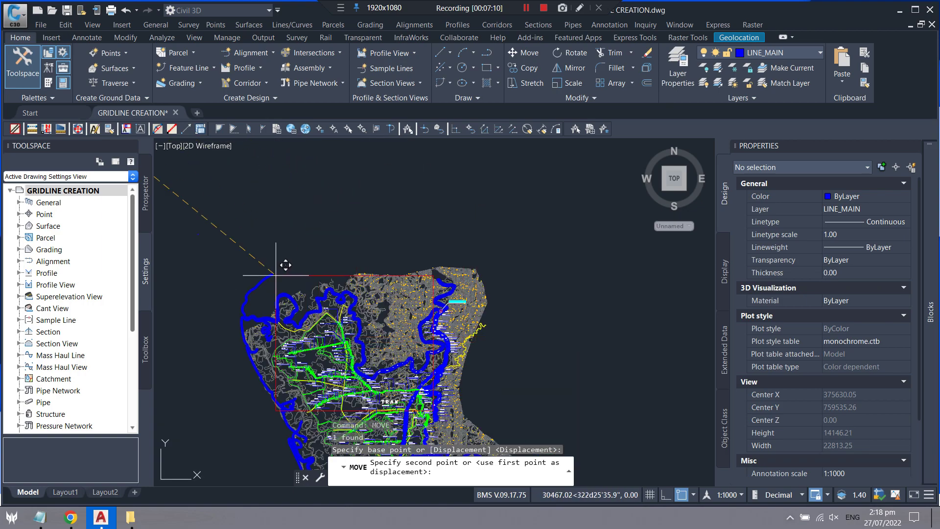
scroll(217, 232, "up", 3)
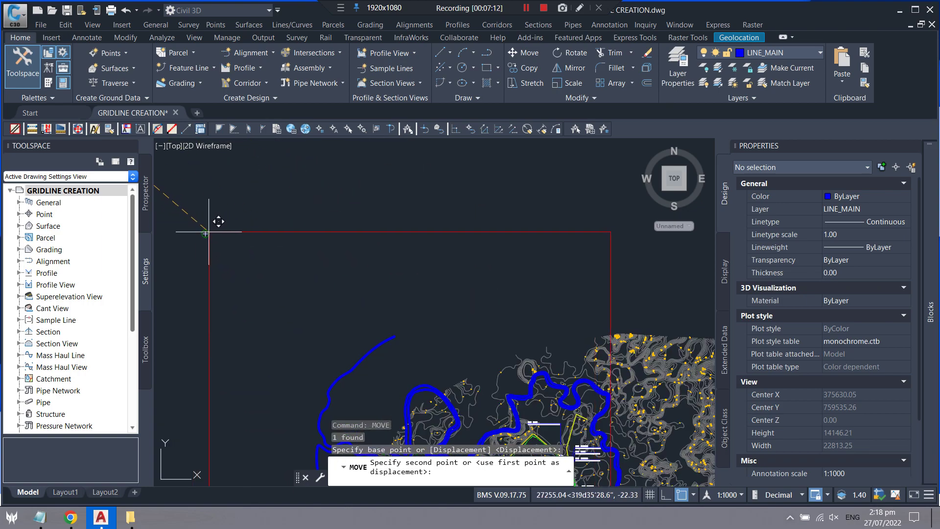
left_click(206, 228)
scroll(237, 184, "down", 2)
scroll(294, 196, "up", 2)
scroll(294, 190, "up", 3)
scroll(258, 219, "down", 2)
scroll(258, 219, "down", 4)
scroll(354, 197, "up", 2)
scroll(363, 222, "up", 1)
key("Escape")
Step: Window-select the reference rectangle and start copying it
left_click(414, 161)
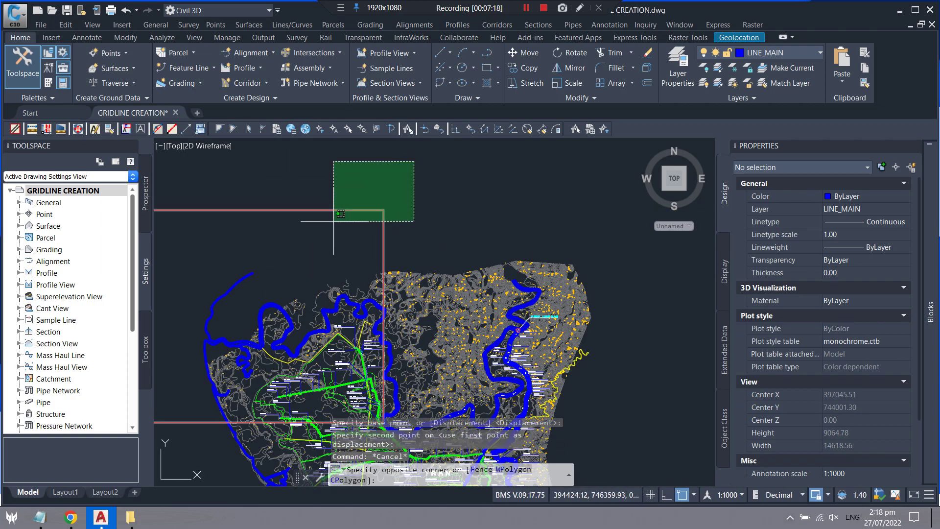
left_click(330, 216)
scroll(476, 181, "down", 2)
type("cify")
key("Return")
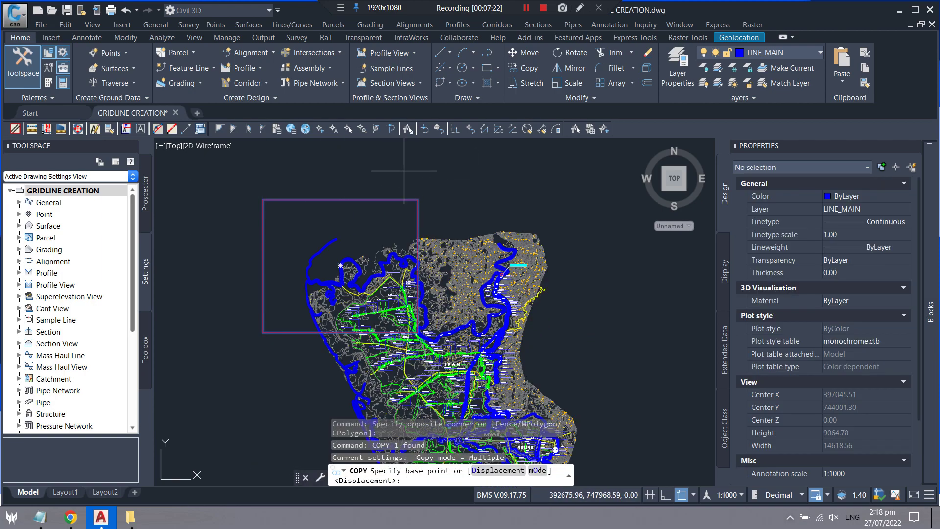
Step: Copy the rectangle corner-to-corner down the map to fill the first column of index sheets
scroll(310, 206, "up", 2)
scroll(260, 169, "down", 1)
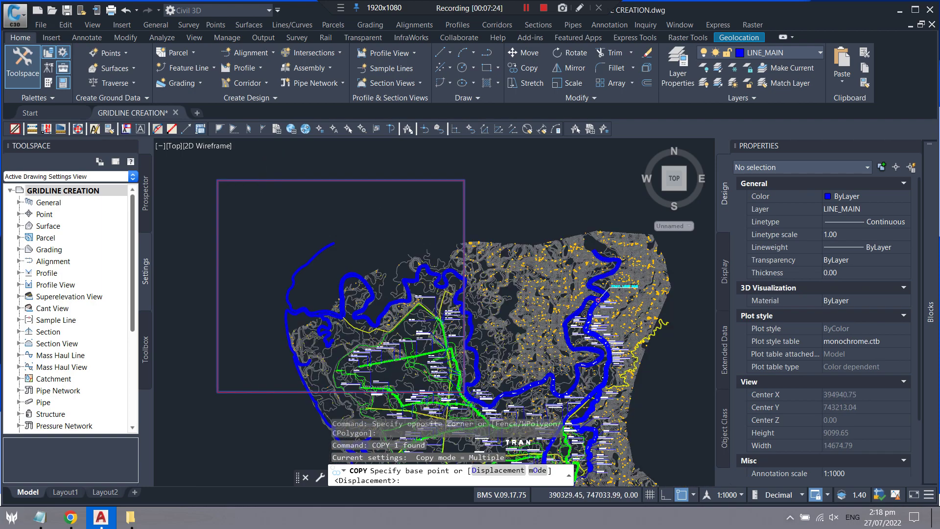
scroll(249, 183, "down", 1)
scroll(233, 176, "up", 5)
scroll(230, 274, "up", 4)
scroll(202, 316, "up", 3)
left_click(202, 317)
scroll(258, 216, "down", 5)
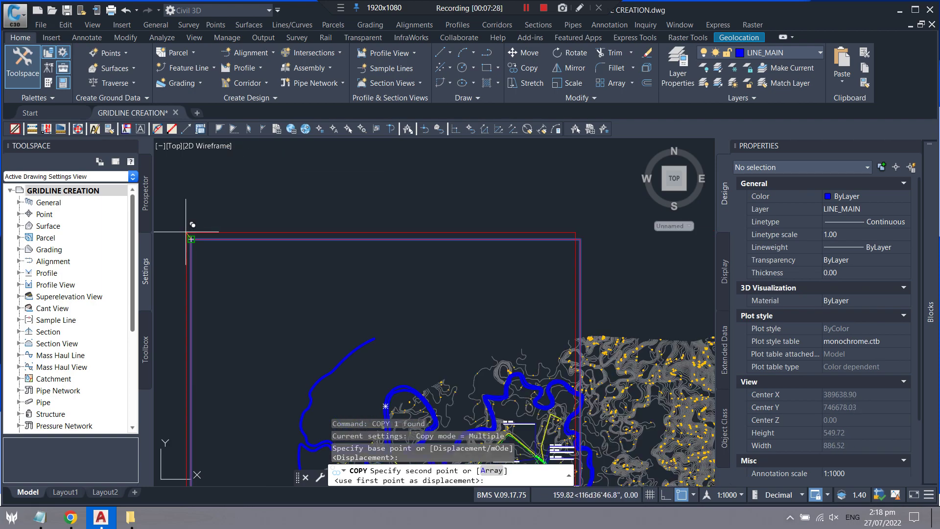
scroll(420, 219, "up", 3)
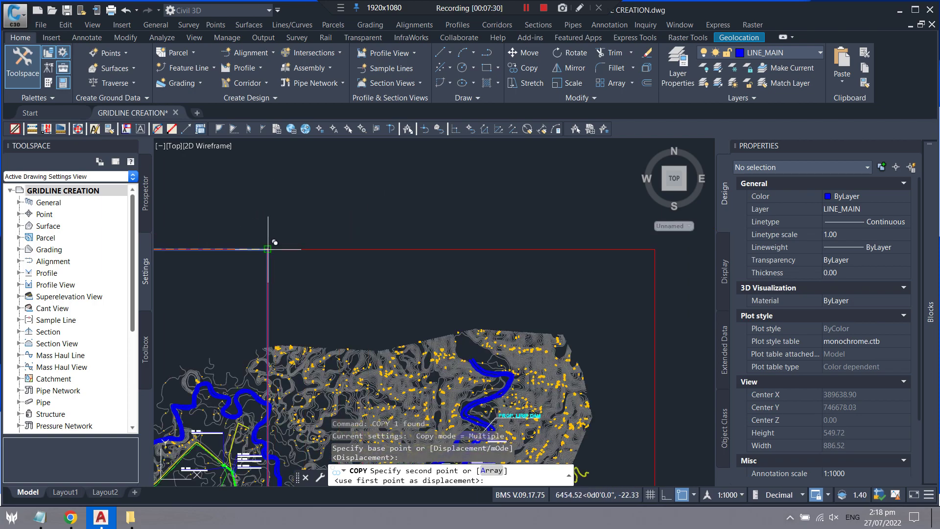
left_click(315, 148)
scroll(315, 149, "down", 2)
scroll(257, 232, "down", 1)
scroll(208, 201, "up", 3)
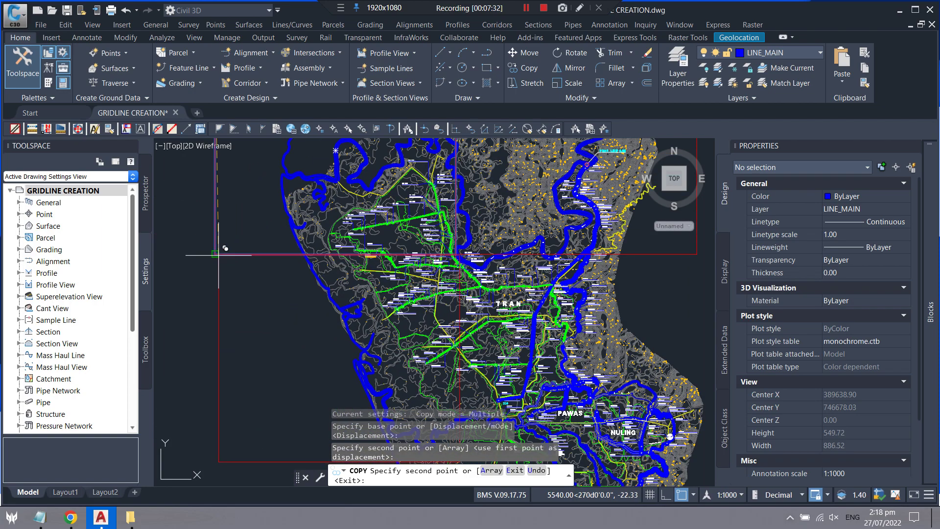
left_click(207, 199)
scroll(208, 199, "down", 2)
scroll(210, 235, "down", 3)
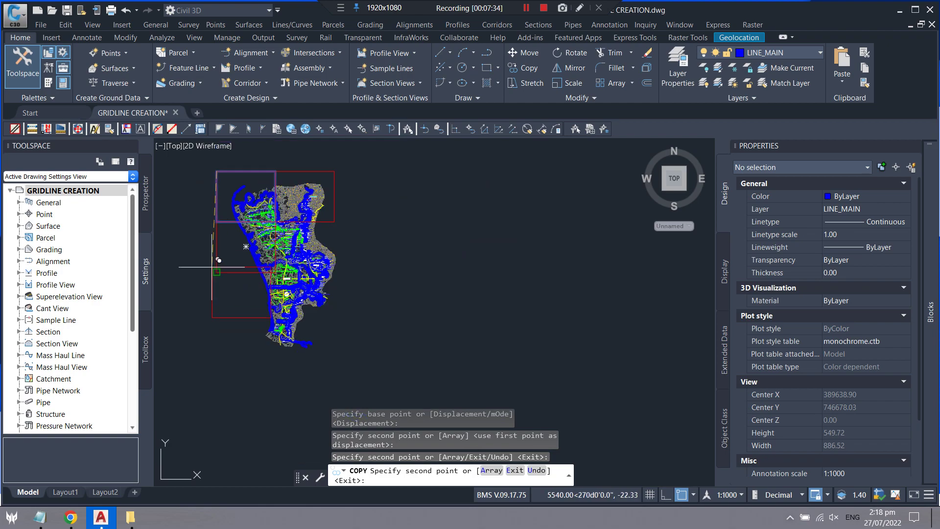
scroll(216, 268, "up", 2)
left_click(219, 271)
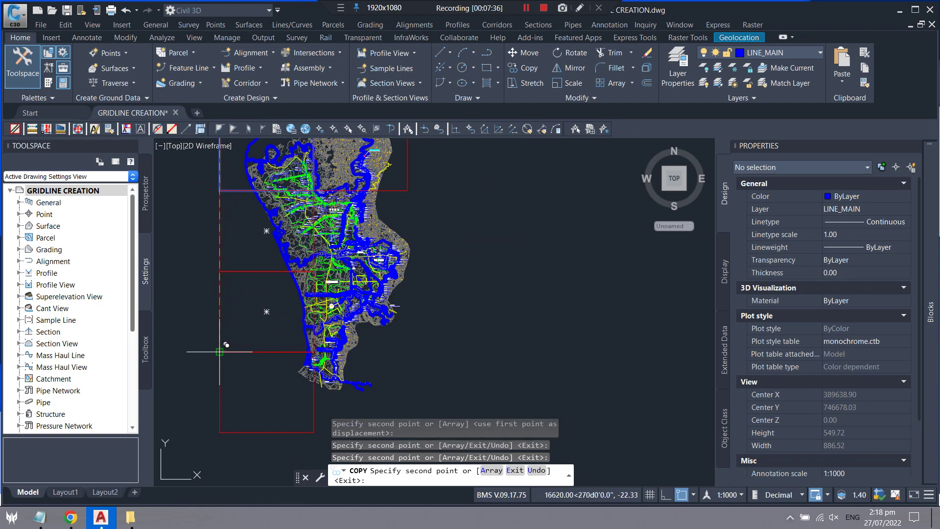
left_click(219, 351)
key("Escape")
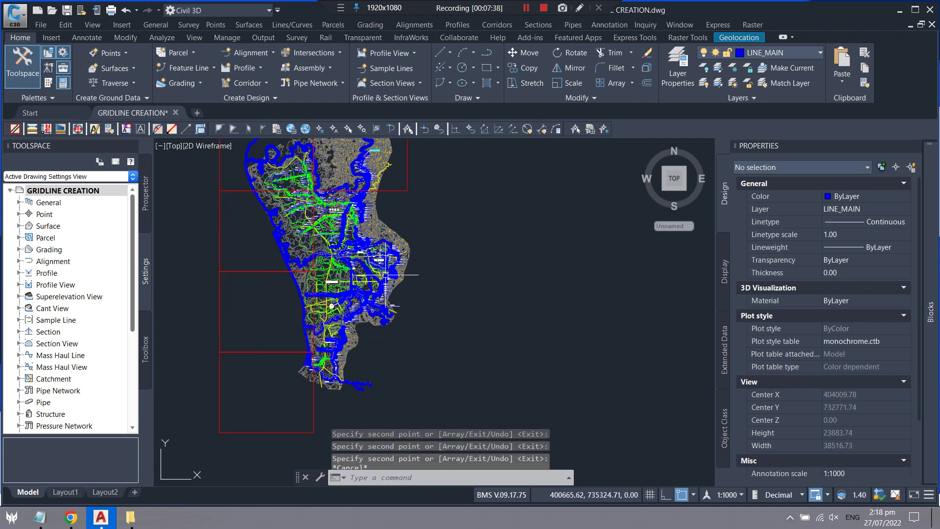
Step: Copy the three lower rectangles one sheet width right to form the second column
scroll(245, 259, "down", 2)
left_click(249, 252)
left_click(211, 346)
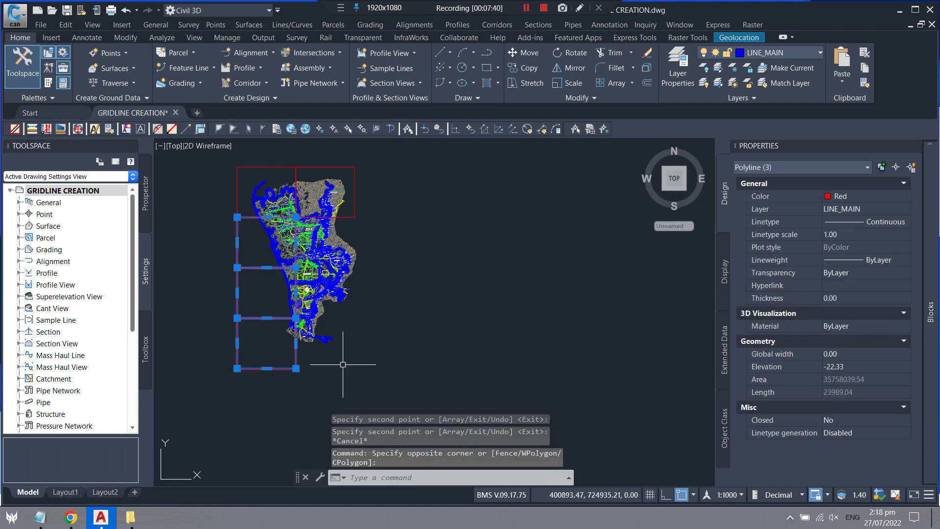
left_click(394, 477)
type("copy")
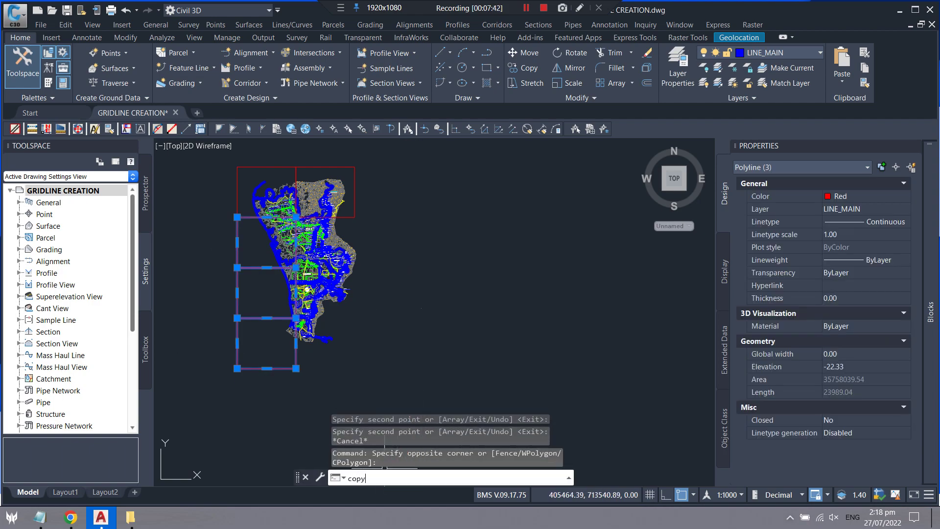
key("Return")
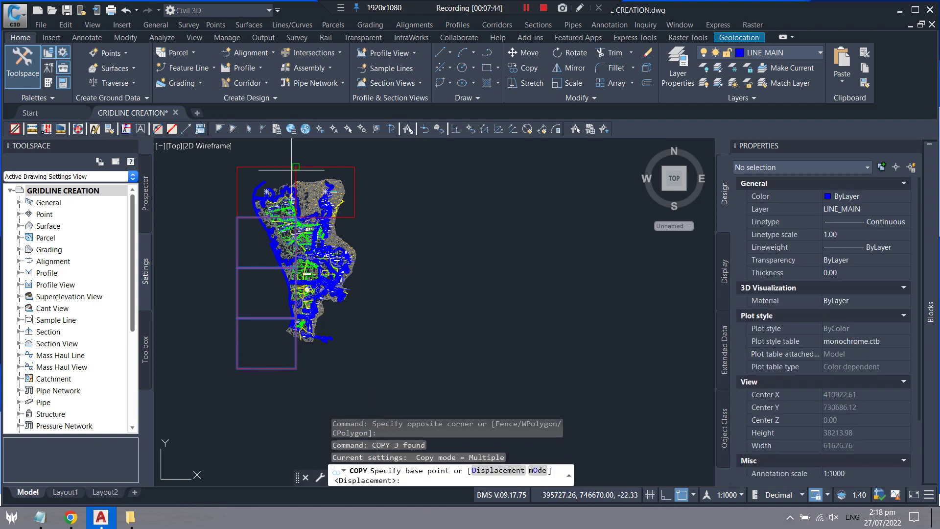
left_click(237, 167)
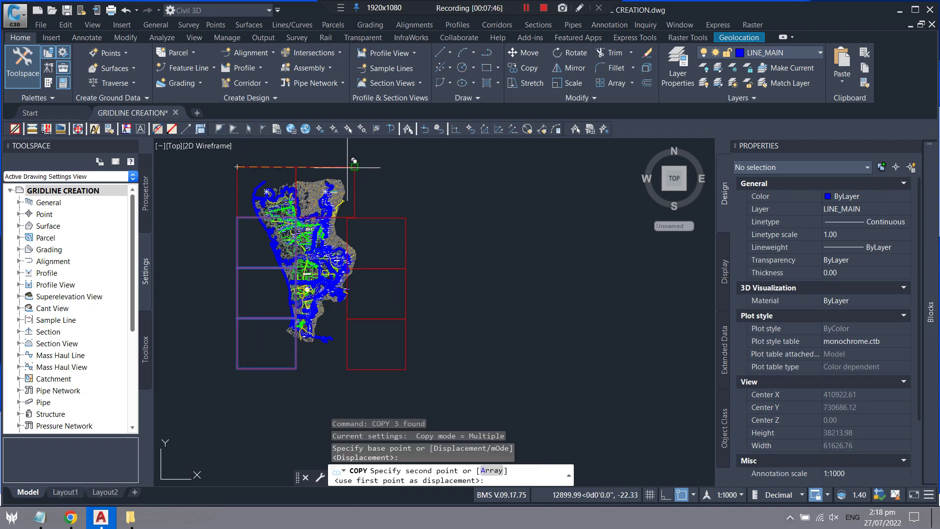
scroll(315, 153, "up", 3)
left_click(264, 156)
scroll(313, 157, "down", 3)
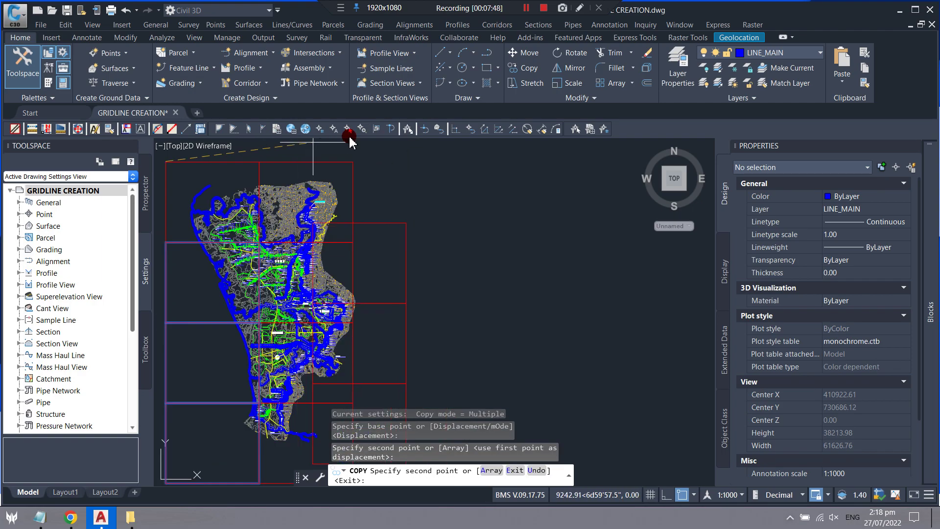
key("Return")
key("Escape")
scroll(427, 148, "down", 2)
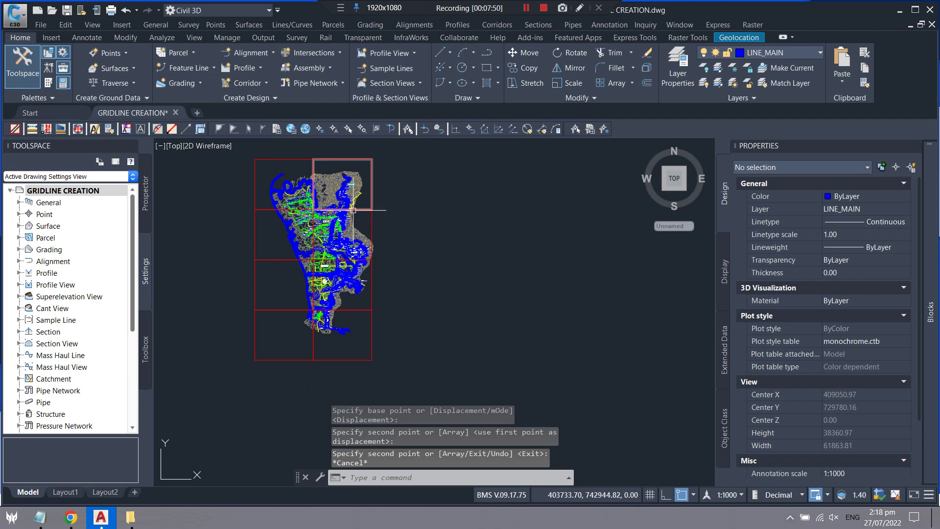
scroll(275, 221, "down", 2)
scroll(326, 247, "up", 5)
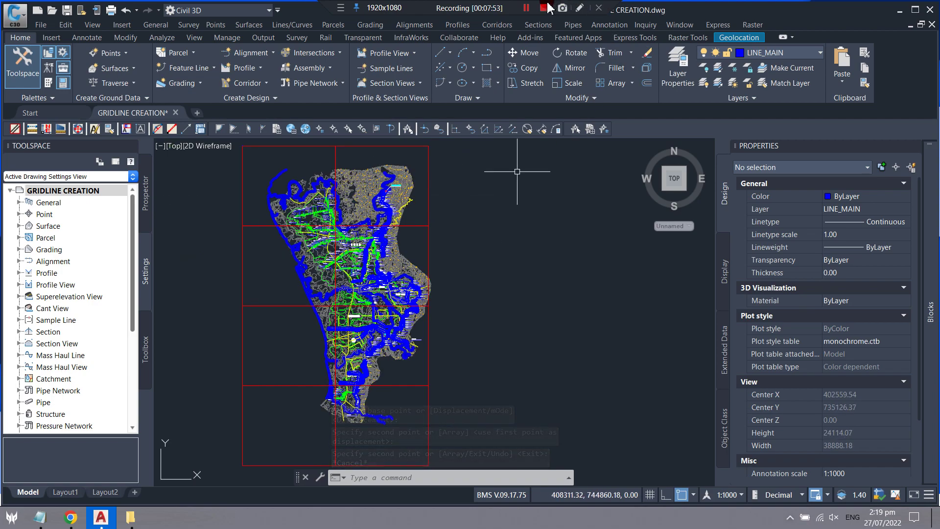
left_click(523, 9)
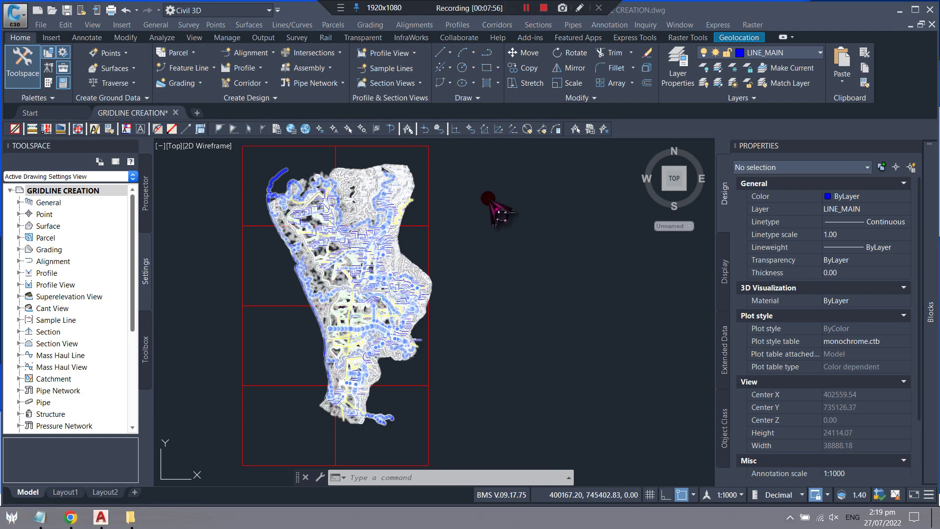
scroll(489, 197, "down", 2)
left_click(40, 516)
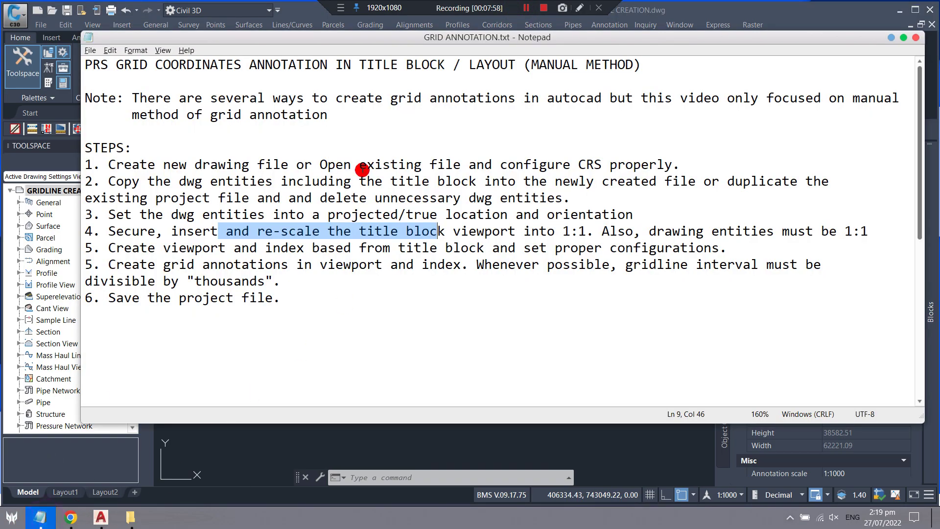
left_click_drag(106, 246, 711, 250)
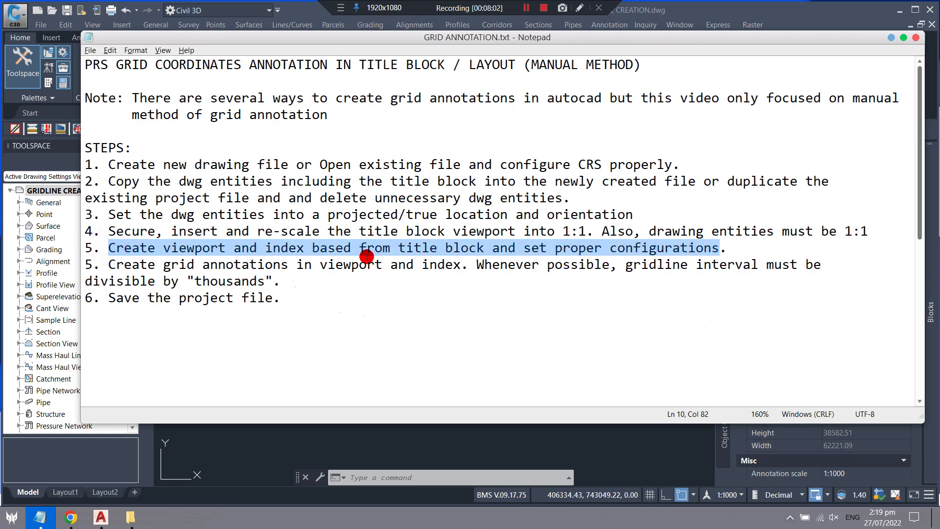
left_click(163, 266)
left_click_drag(92, 248, 690, 251)
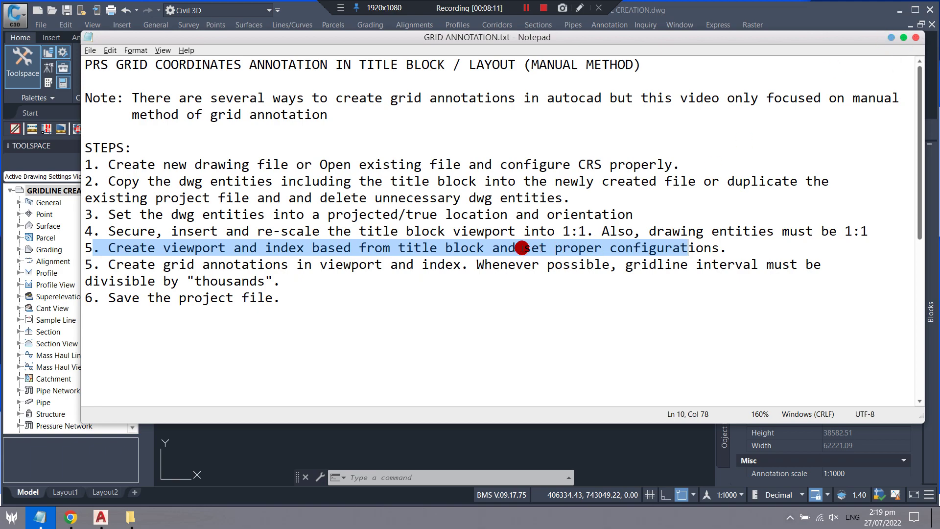
left_click(570, 277)
mouse_move(93, 266)
left_mouse_down()
mouse_move(494, 267)
mouse_move(107, 284)
mouse_move(291, 282)
mouse_move(91, 282)
left_mouse_up()
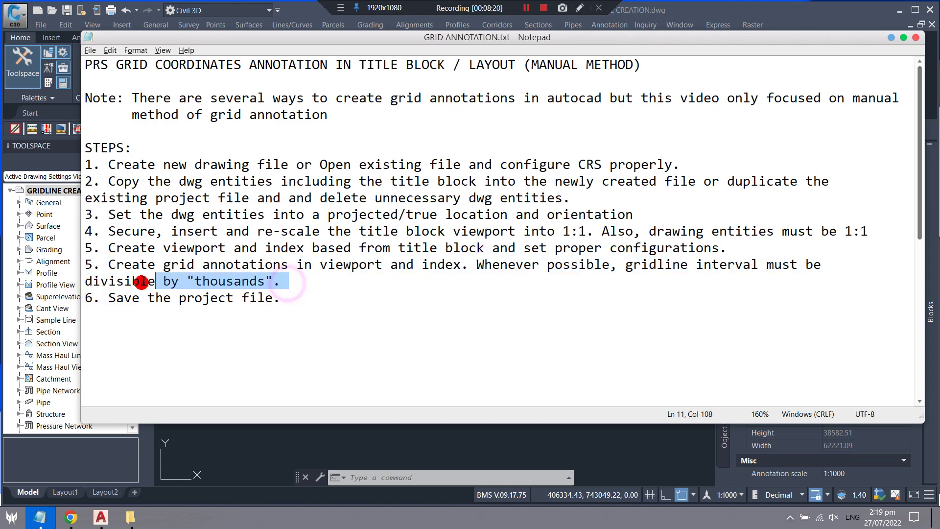
left_click_drag(291, 283, 188, 283)
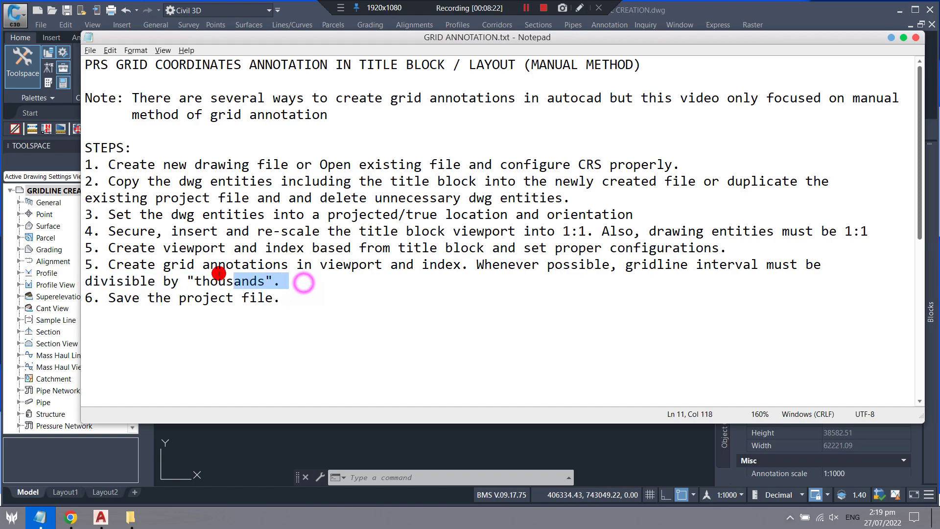
left_click(890, 37)
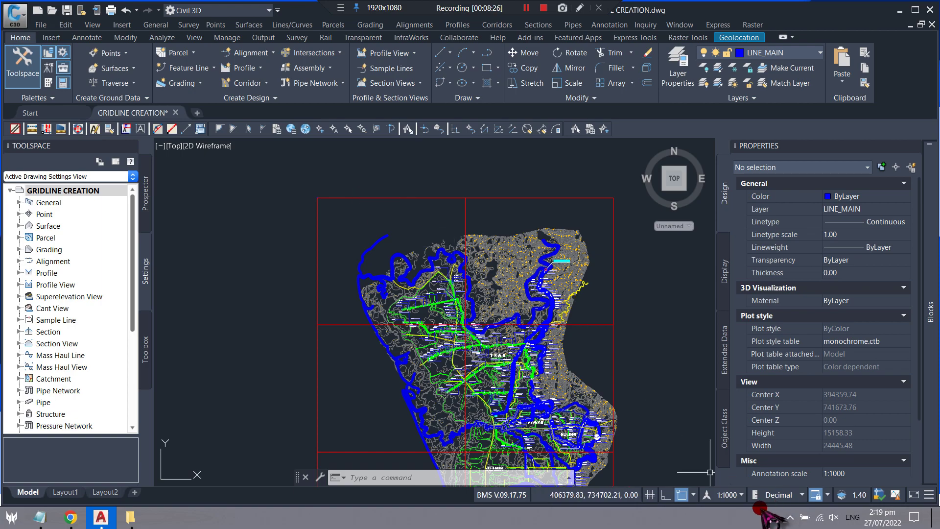
Step: Add an aligned dimension across the index sheet's top width, reading 6454.5198
scroll(411, 162, "up", 3)
scroll(294, 179, "down", 3)
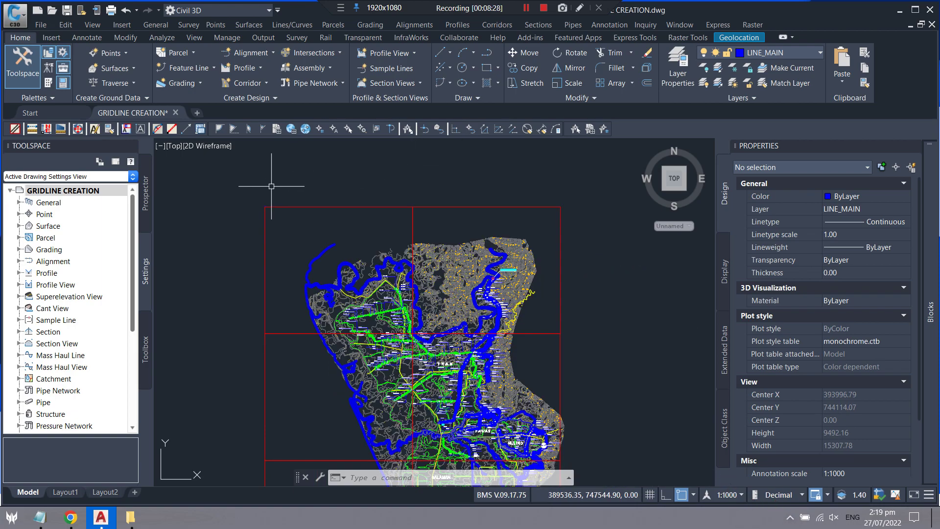
type("d")
type("ima")
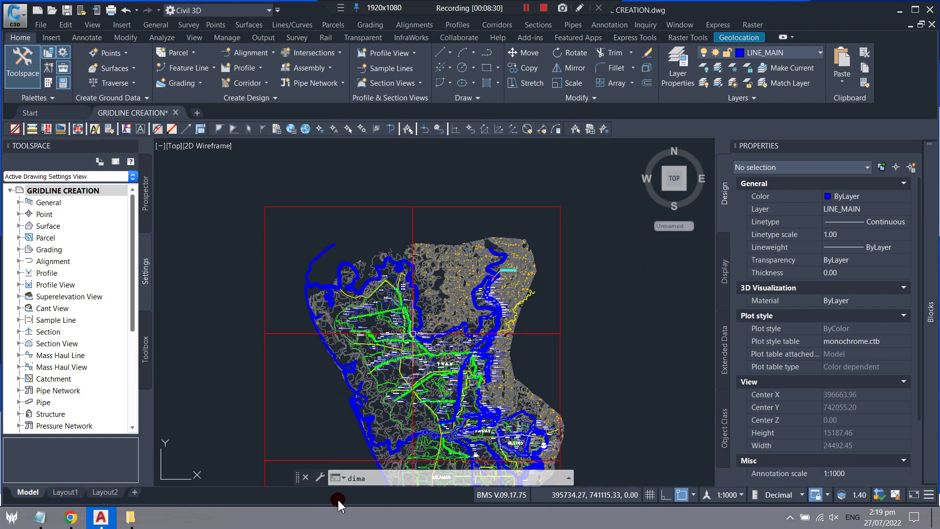
left_click(366, 478)
key("Return")
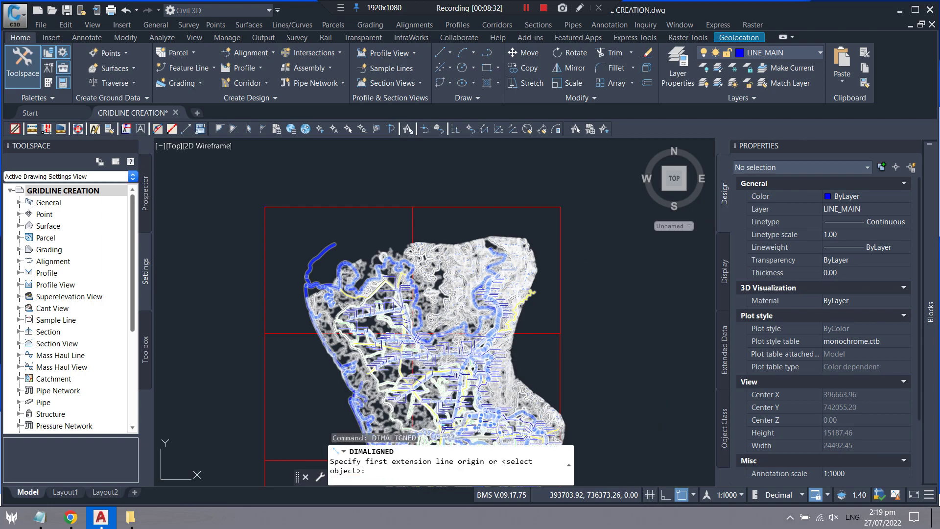
left_click(413, 207)
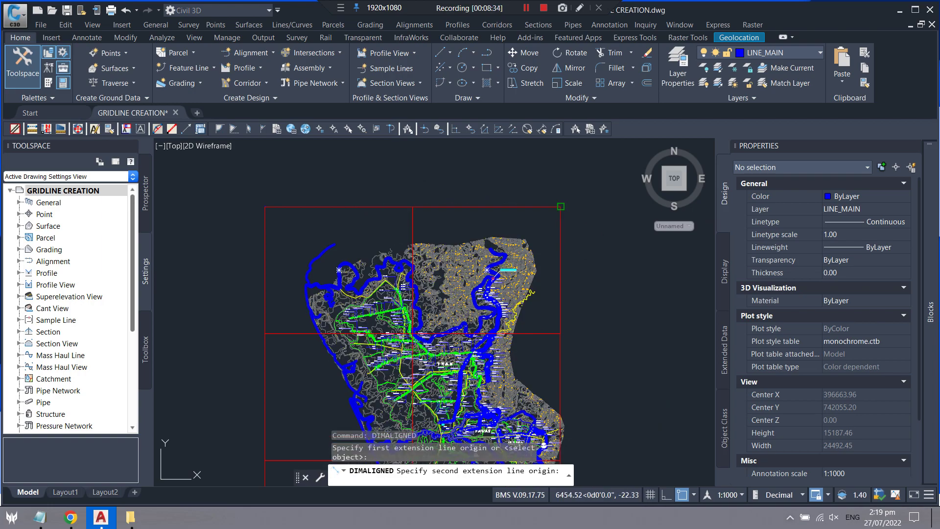
left_click(560, 206)
scroll(499, 196, "up", 2)
left_click(492, 202)
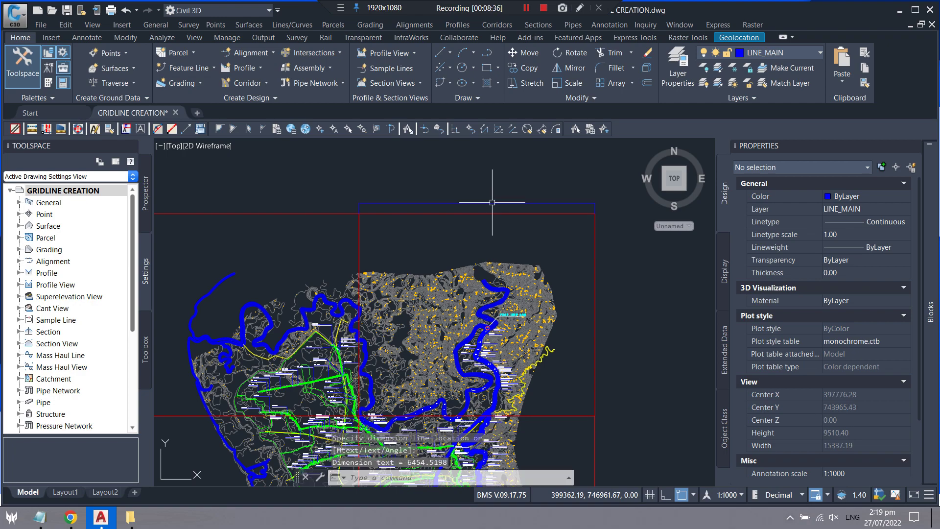
scroll(490, 201, "up", 5)
left_click(511, 190)
left_click(471, 230)
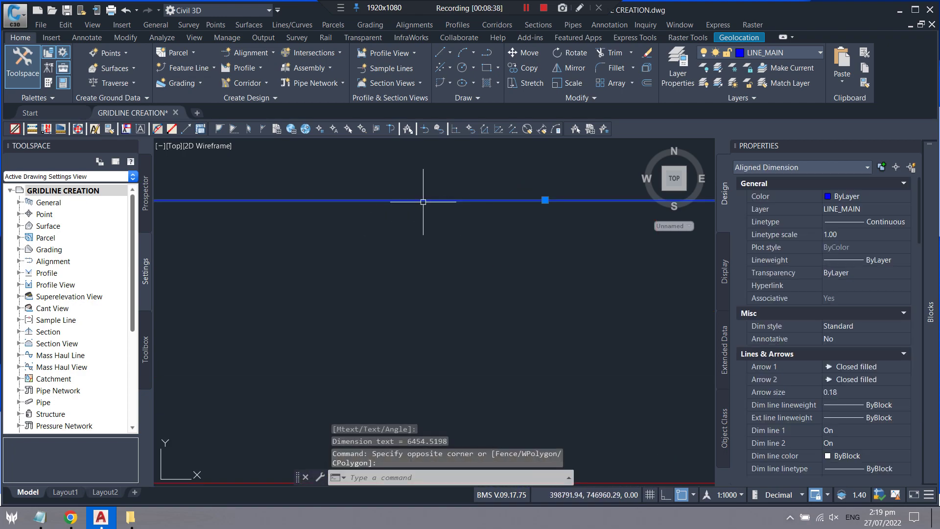
middle_click_drag(577, 196, 578, 216)
scroll(439, 198, "up", 3)
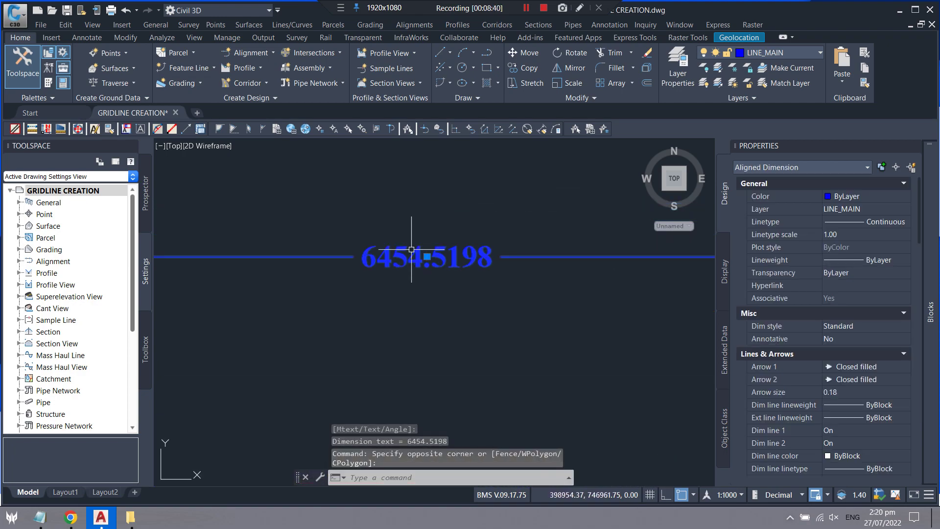
scroll(387, 294, "up", 3)
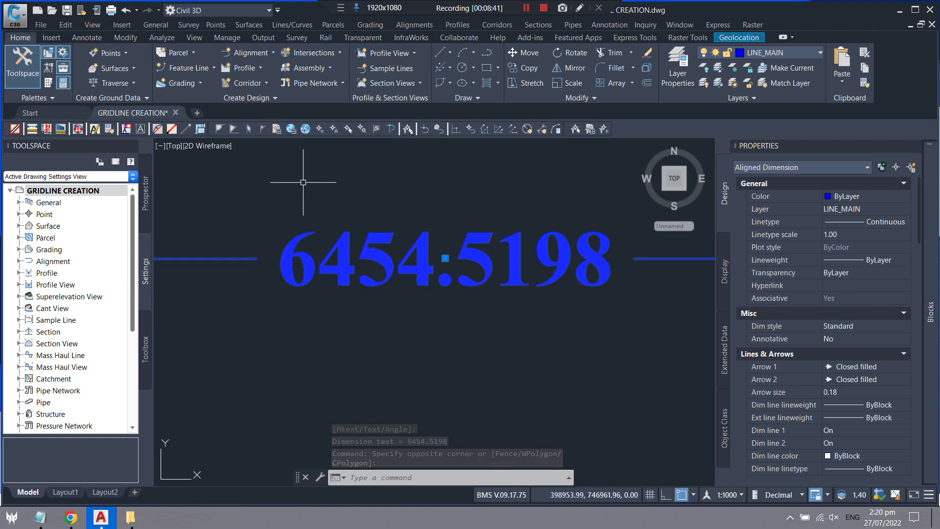
scroll(323, 179, "down", 5)
scroll(324, 179, "down", 3)
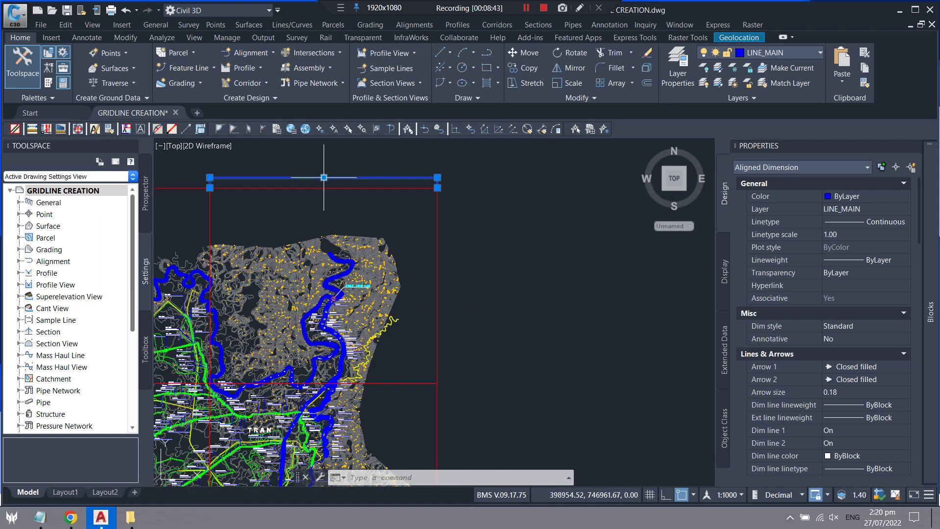
left_click(448, 185)
key("Escape")
Step: Dimension the vertical side from rectangle corner to grid corner, reading 5540.0000
type("dima")
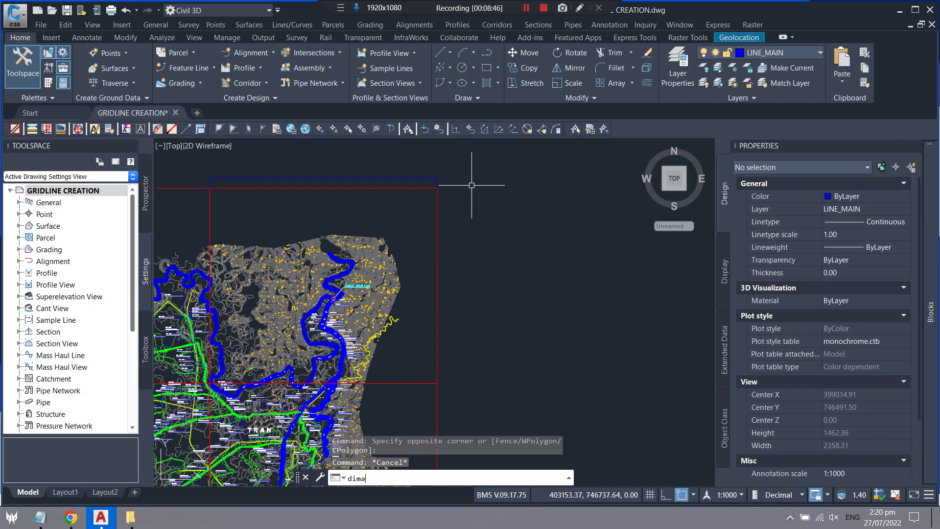
key("Return")
left_click(437, 187)
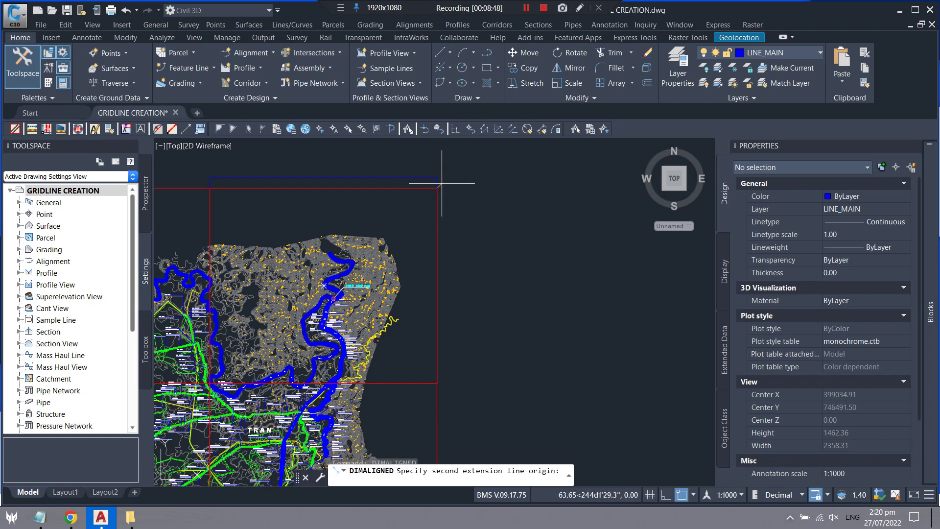
scroll(437, 187, "down", 4)
scroll(440, 282, "up", 3)
left_click(429, 229)
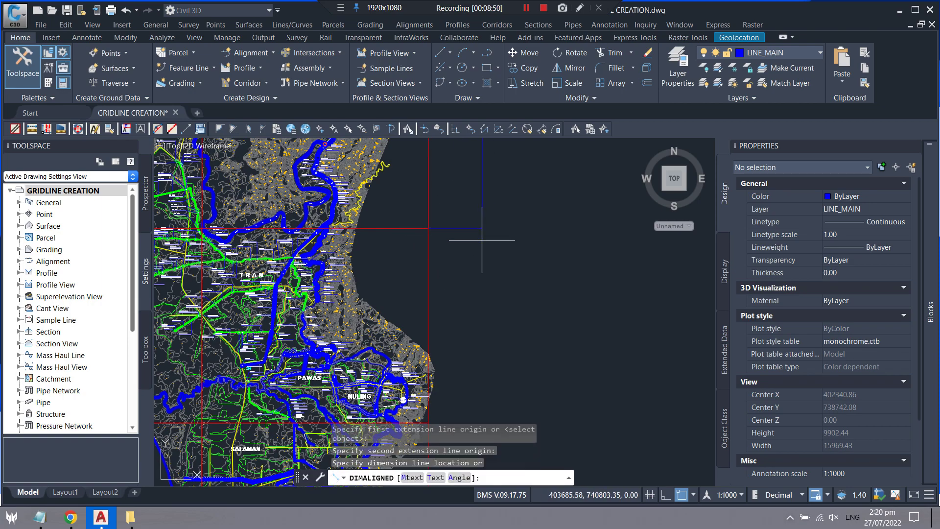
scroll(490, 268, "down", 3)
scroll(521, 283, "up", 3)
scroll(539, 270, "up", 3)
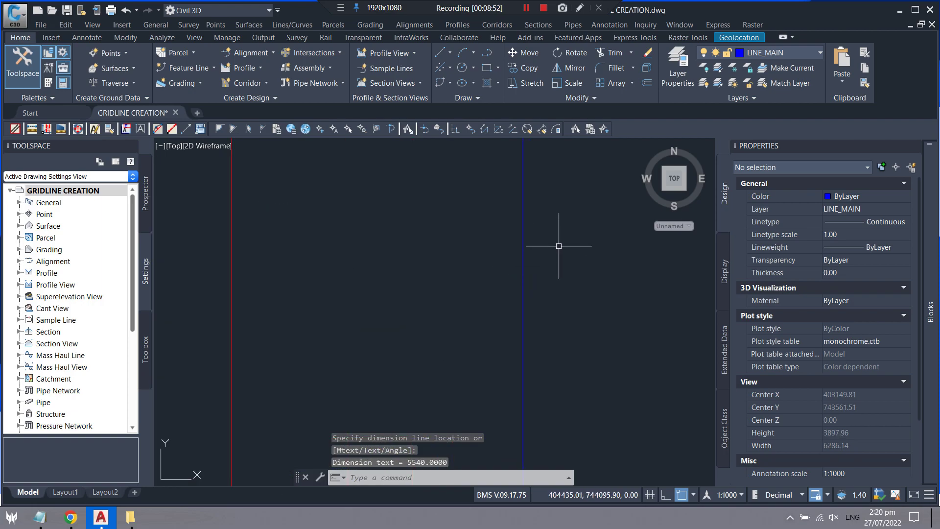
left_click(474, 285)
left_click(526, 289)
scroll(491, 204, "down", 3)
scroll(504, 283, "up", 3)
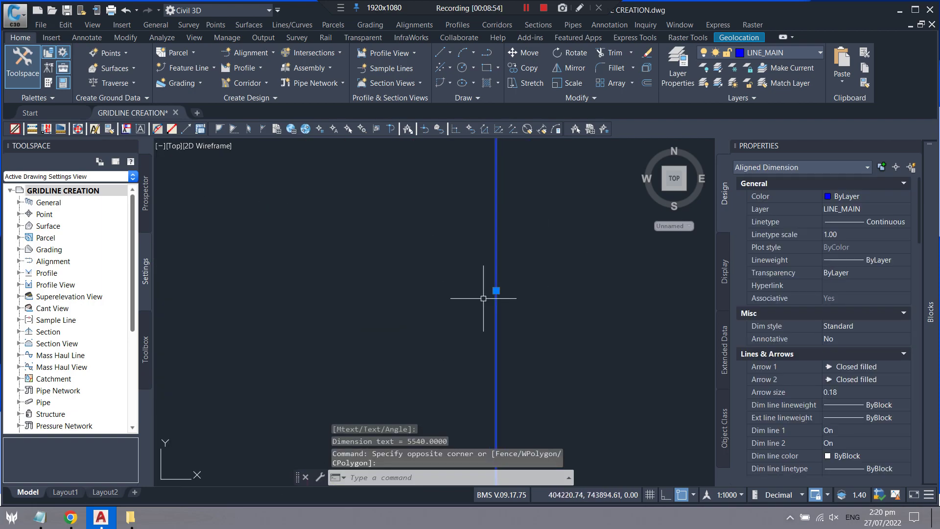
scroll(524, 281, "up", 5)
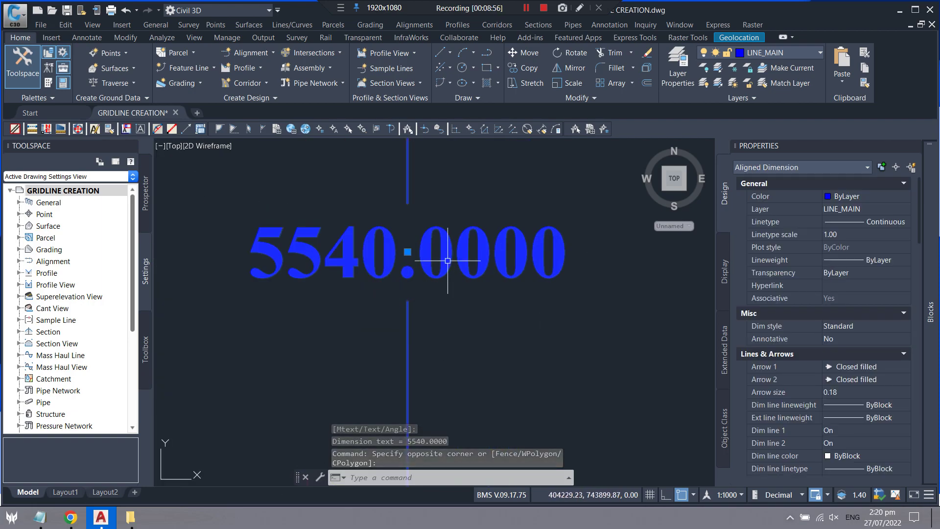
scroll(458, 247, "down", 5)
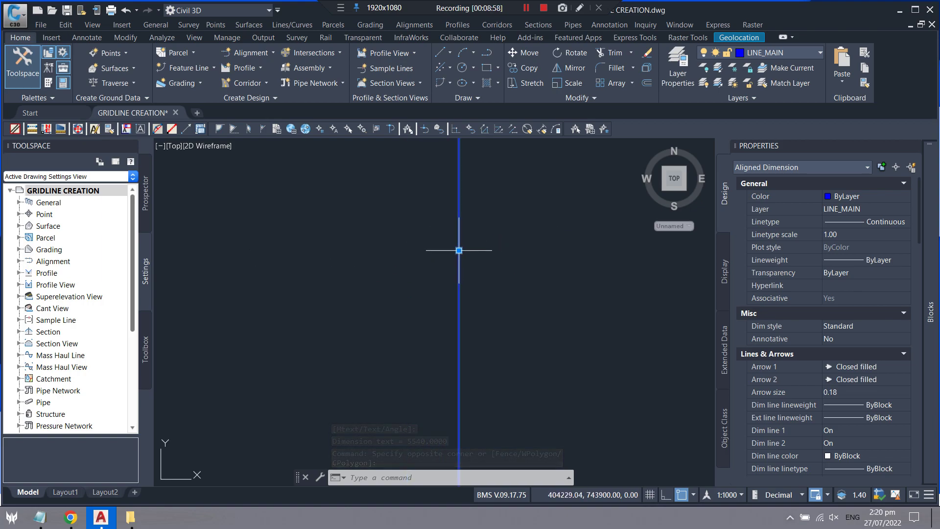
scroll(458, 253, "down", 3)
scroll(451, 245, "down", 2)
scroll(416, 216, "up", 3)
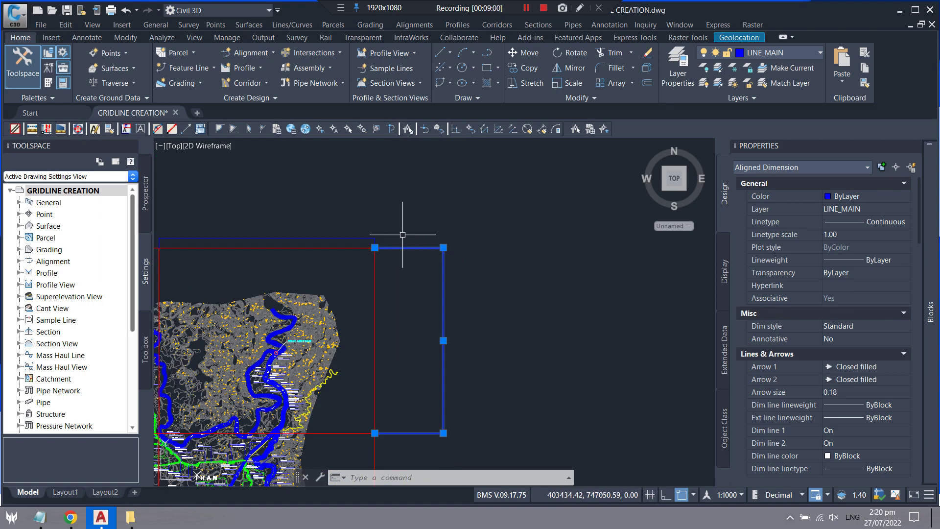
Step: Select both dimensions and bring the GRID ANNOTATION notes back up in Notepad
left_click(359, 238)
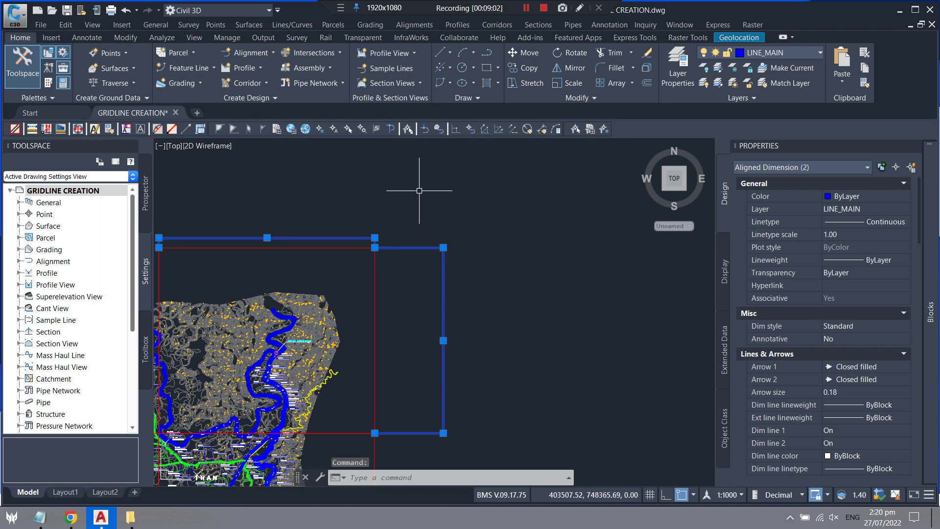
scroll(340, 248, "up", 4)
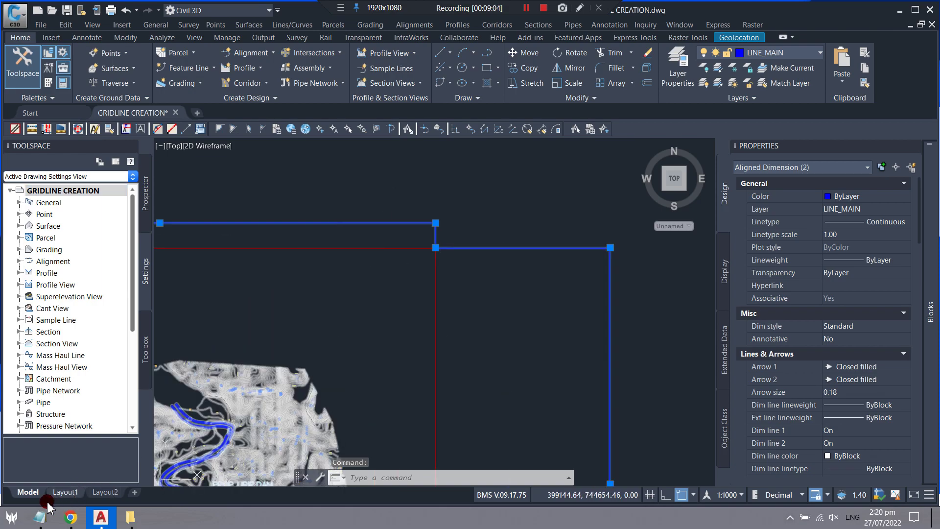
left_click(39, 518)
left_click(294, 307)
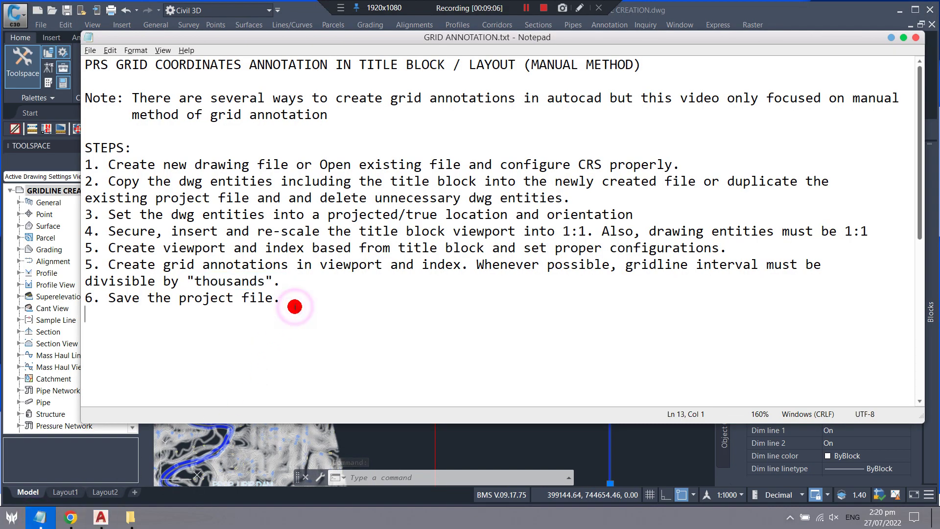
Step: Note that the viewport dimension isn't divisible by thousands, so reference from its centre
scroll(235, 311, "down", 2)
scroll(232, 312, "down", 3)
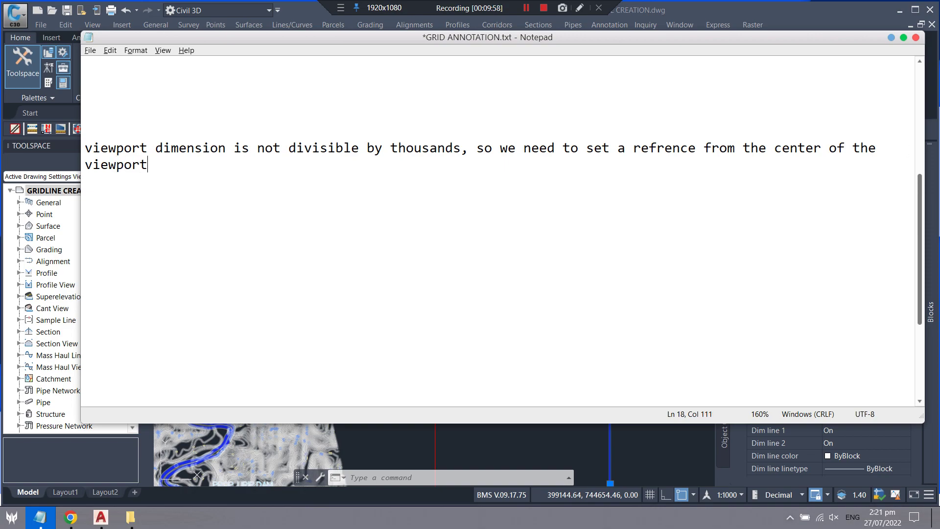
left_click_drag(110, 133, 83, 142)
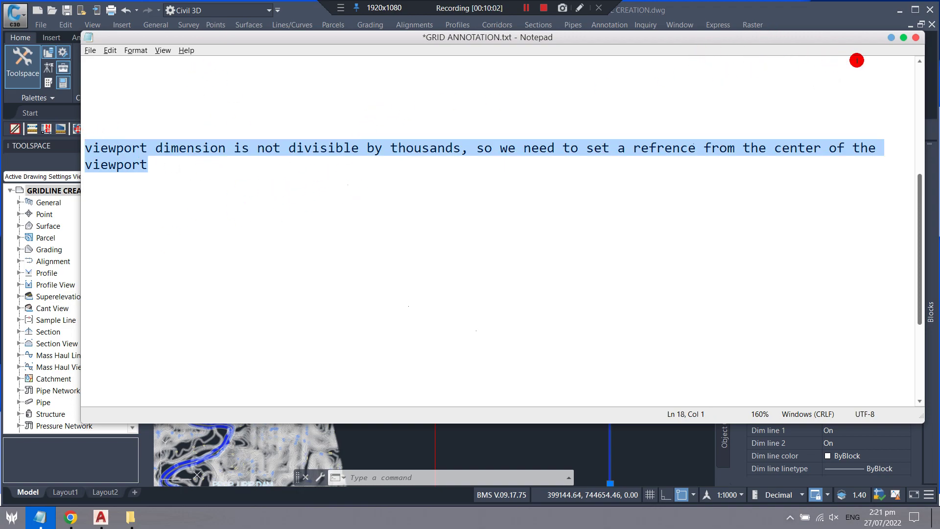
left_click(890, 38)
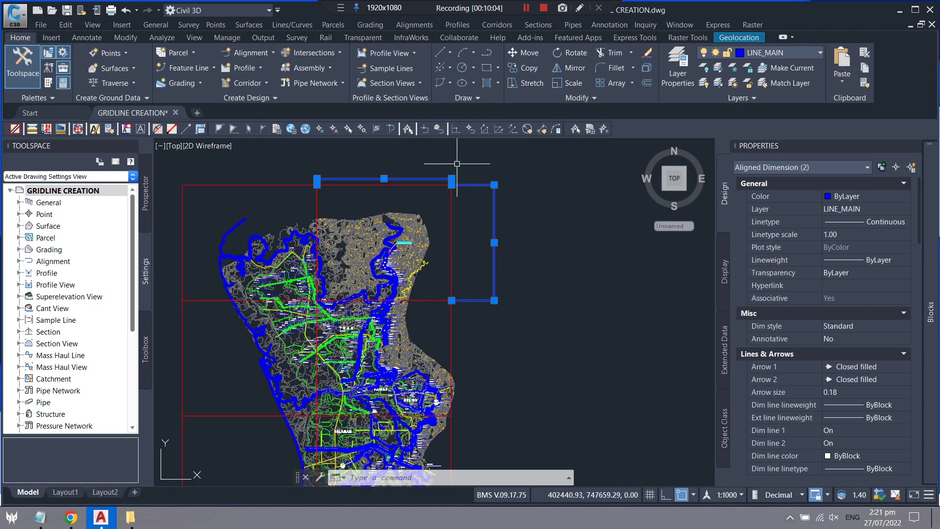
Step: Clear the selection and delete the unwanted aligned dimension
key("Escape")
left_click(531, 173)
scroll(494, 193, "up", 4)
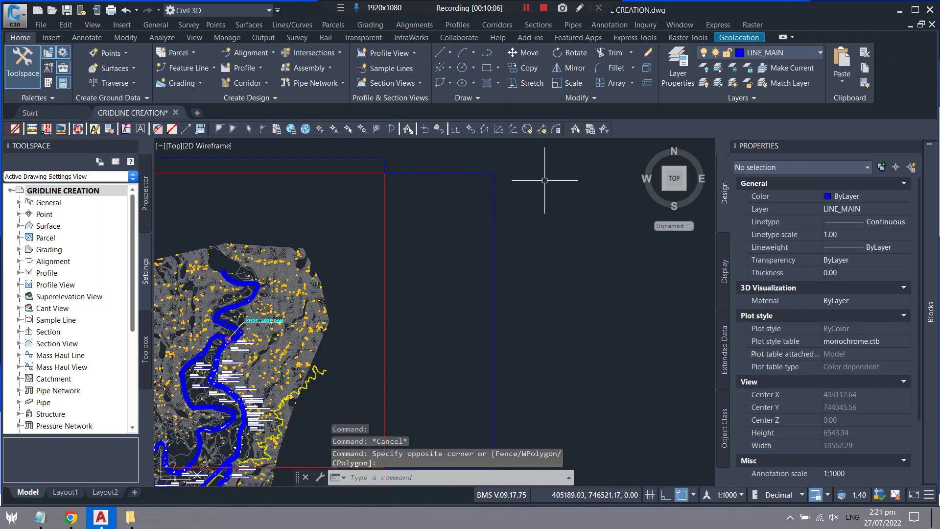
key("Escape")
middle_click_drag(319, 138, 424, 175)
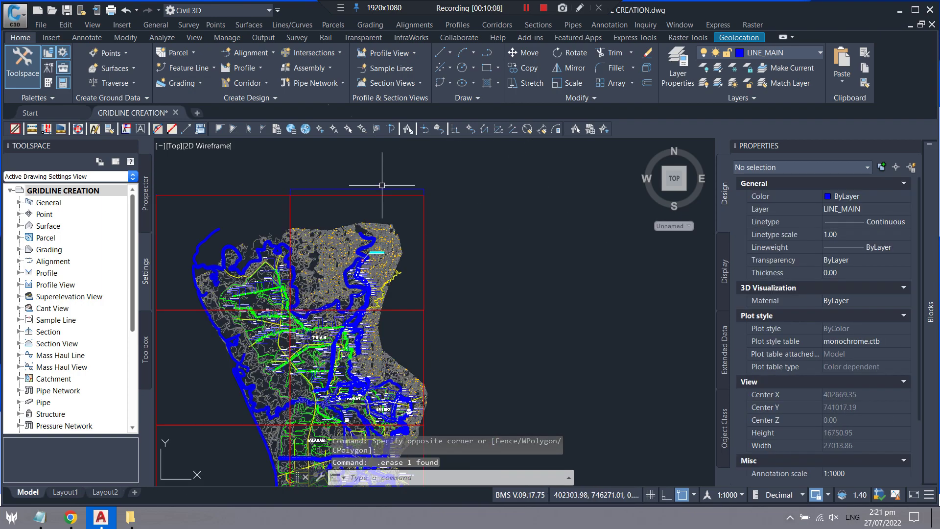
left_click(379, 175)
key("Delete")
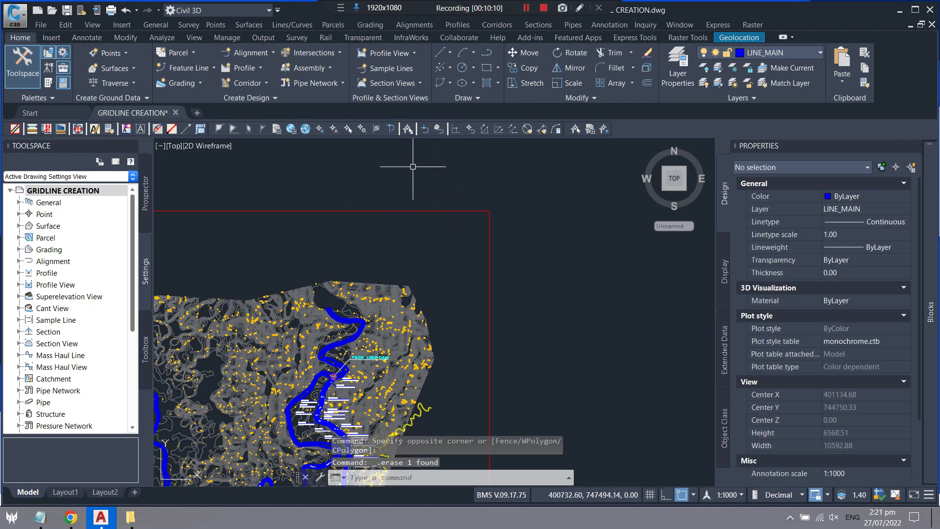
scroll(363, 175, "down", 4)
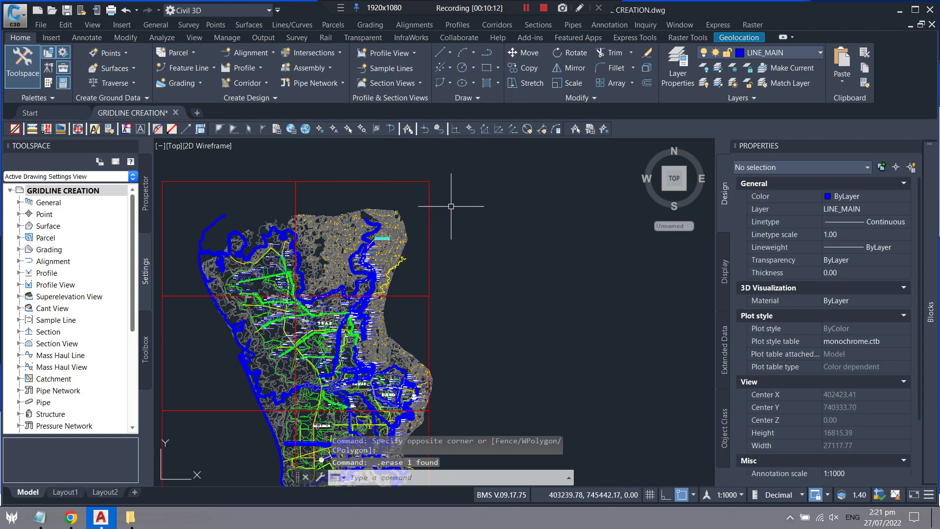
scroll(451, 206, "up", 5)
scroll(497, 209, "down", 2)
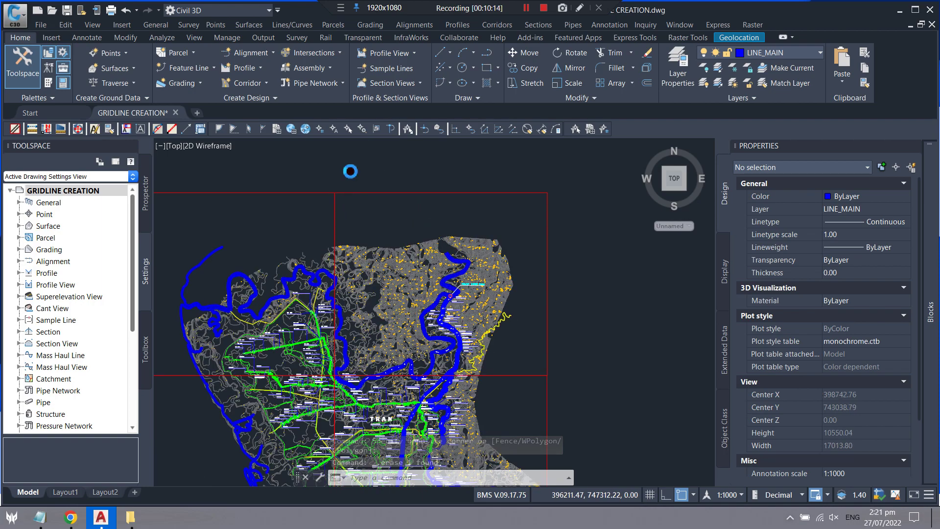
scroll(350, 171, "up", 2)
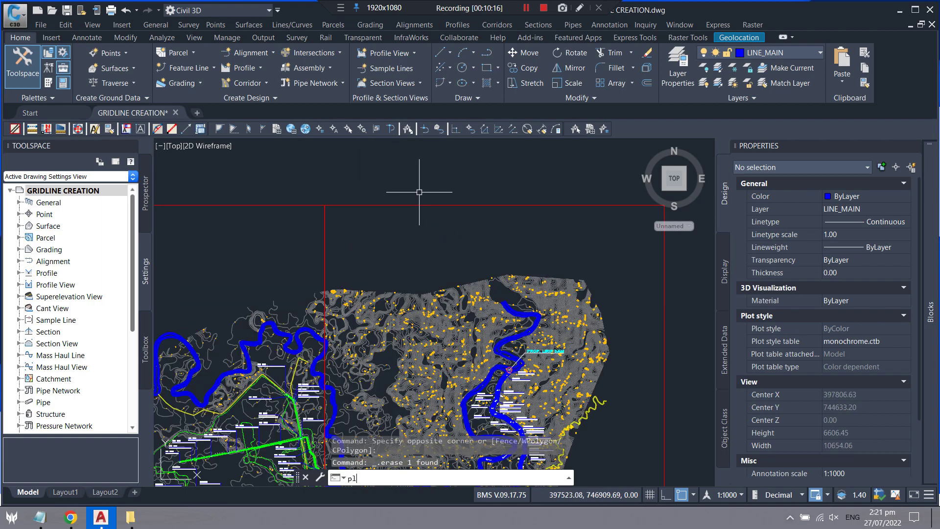
Step: Draw a trial polyline with a 6000-unit segment, then cancel it
key("Return")
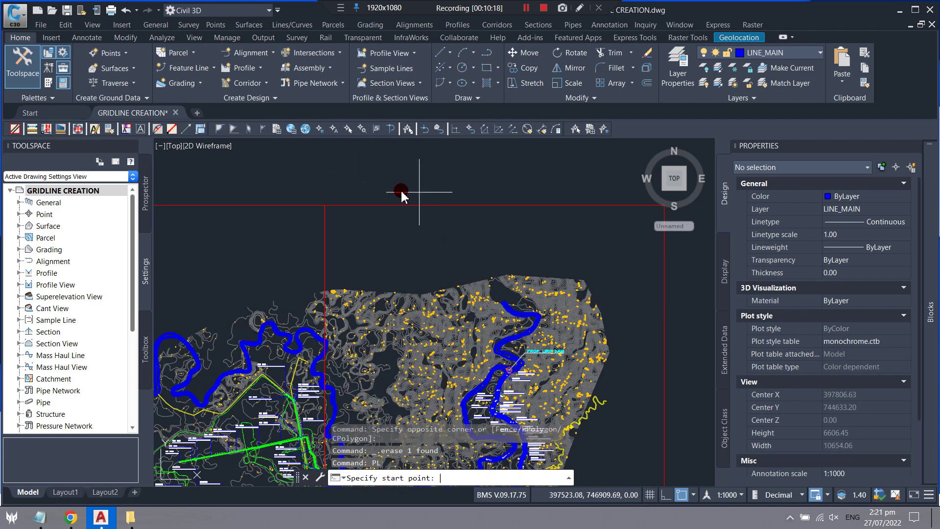
left_click(321, 198)
scroll(304, 228, "down", 3)
scroll(303, 228, "up", 4)
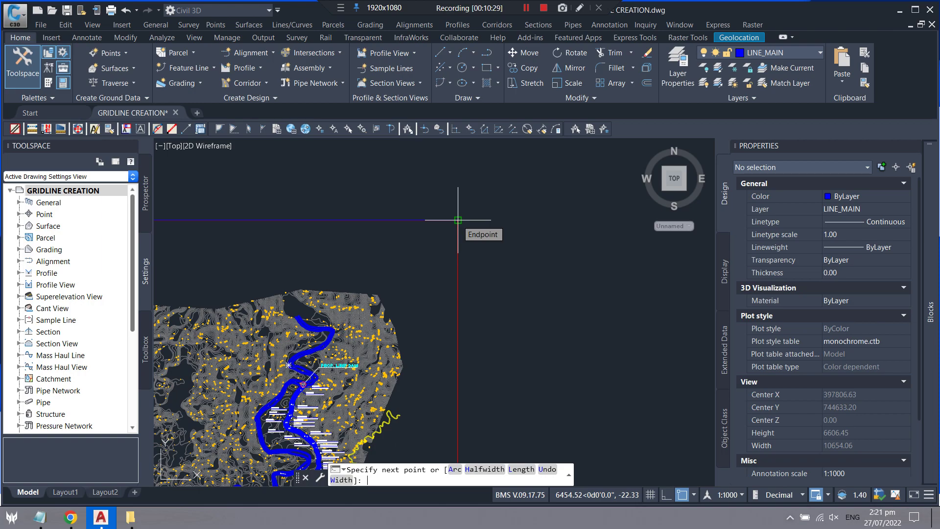
type("6000")
key("Return")
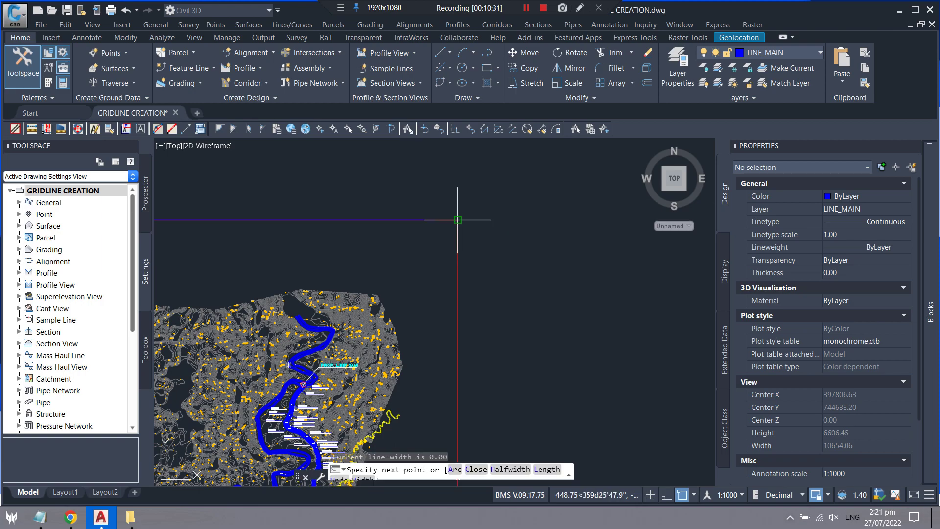
scroll(441, 169, "down", 3)
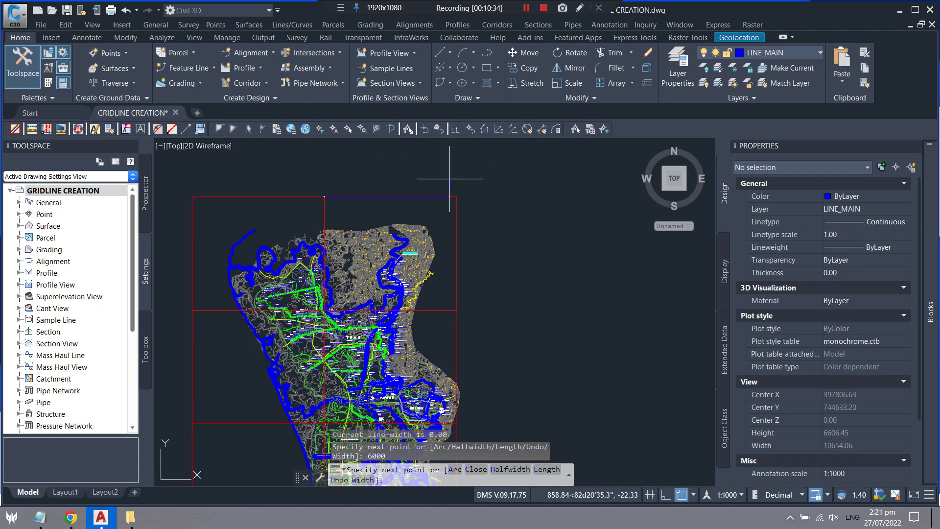
key("Escape")
scroll(479, 201, "up", 3)
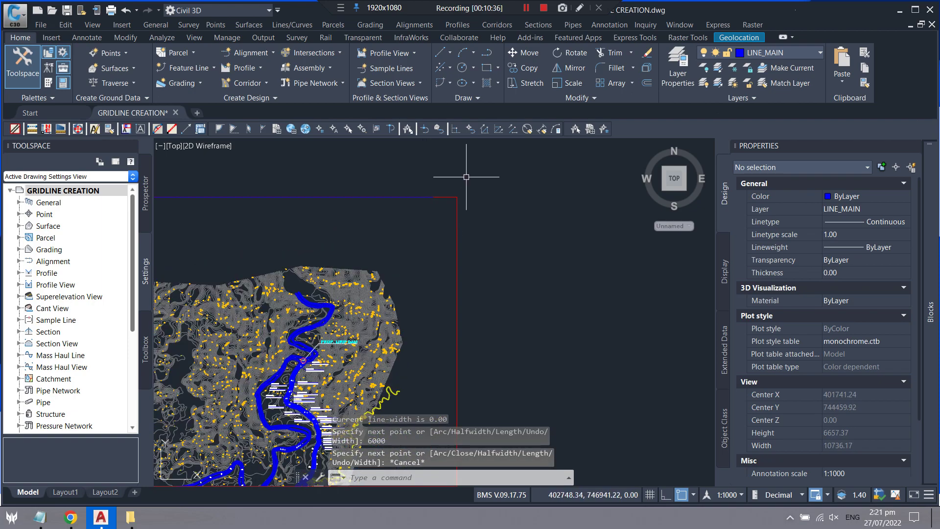
scroll(416, 186, "down", 2)
Step: Draw a polyline from the rectangle corner with a 5000-unit segment
type("pl")
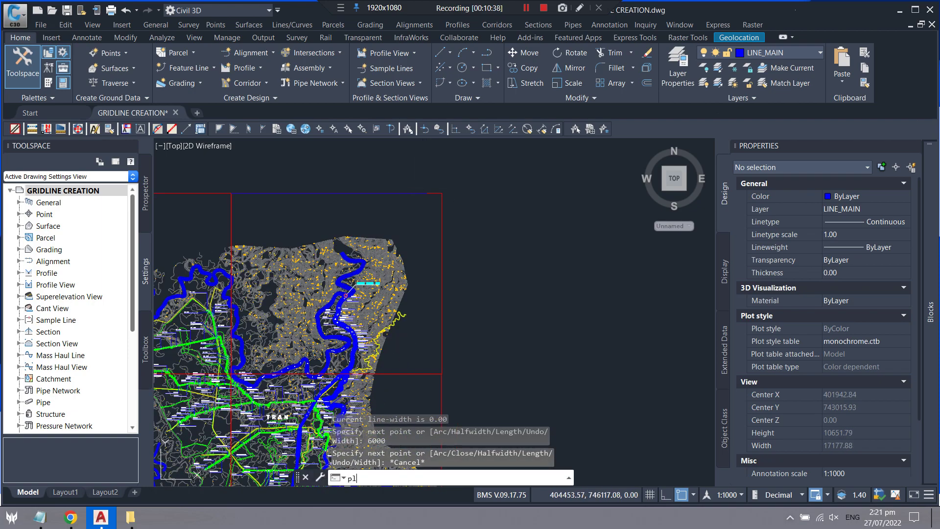
key("Return")
scroll(492, 202, "up", 4)
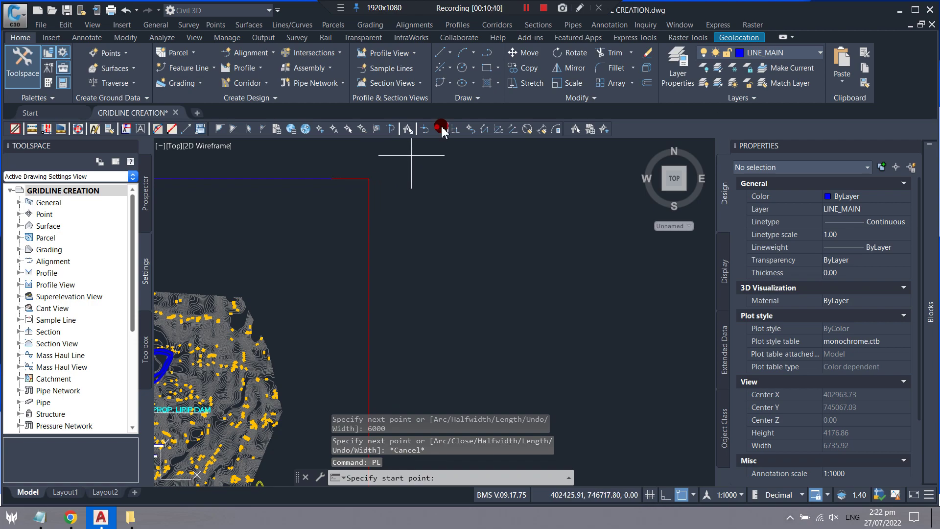
scroll(491, 159, "down", 2)
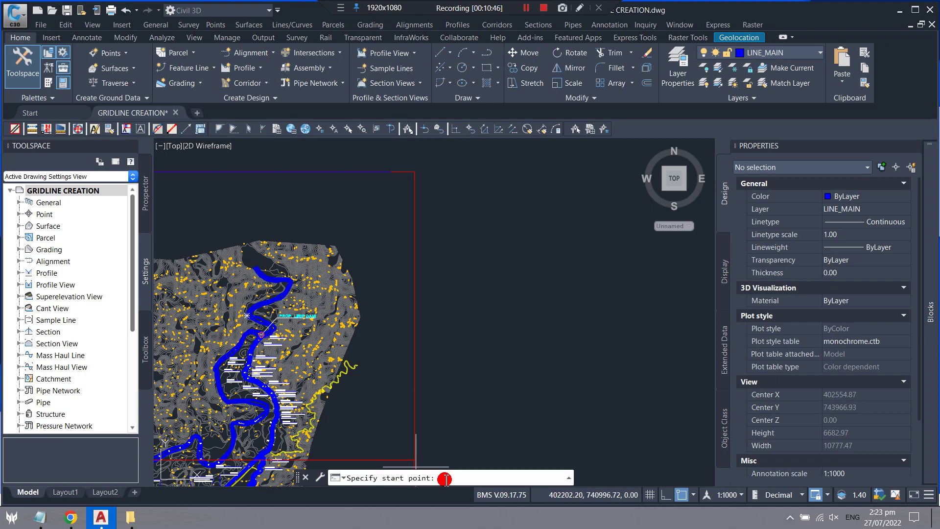
left_click(415, 172)
scroll(443, 204, "down", 2)
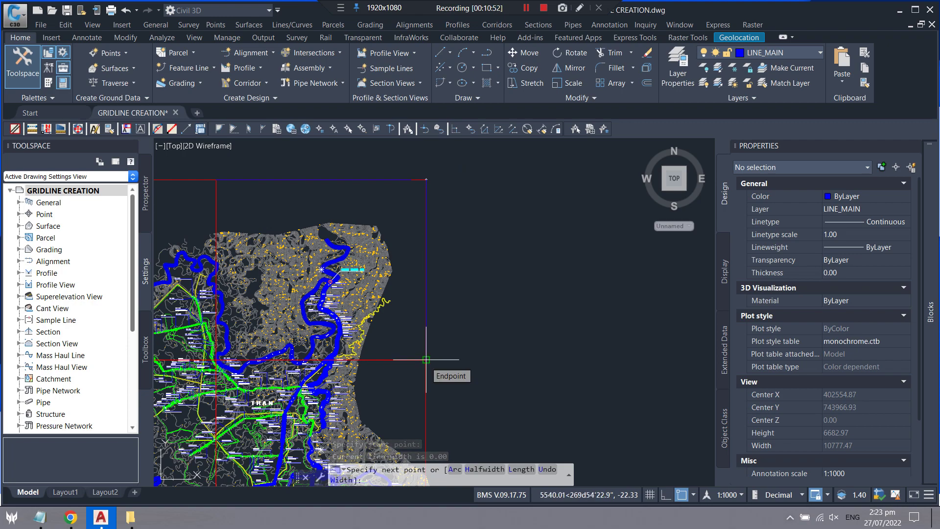
type("5000")
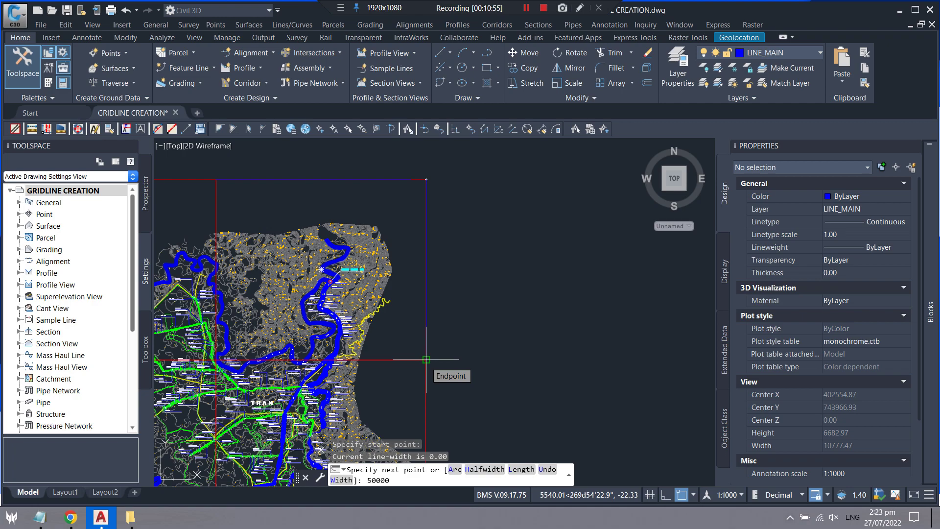
key("Return")
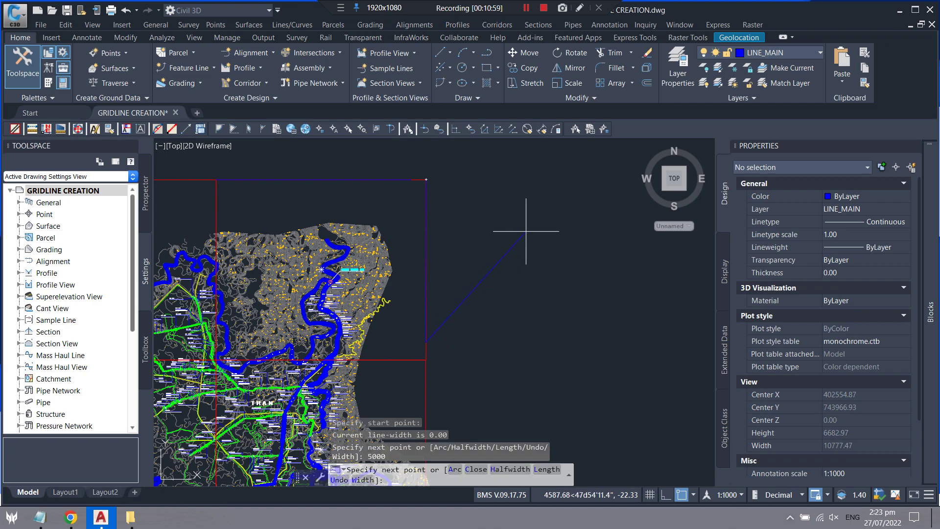
key("Escape")
scroll(379, 200, "down", 5)
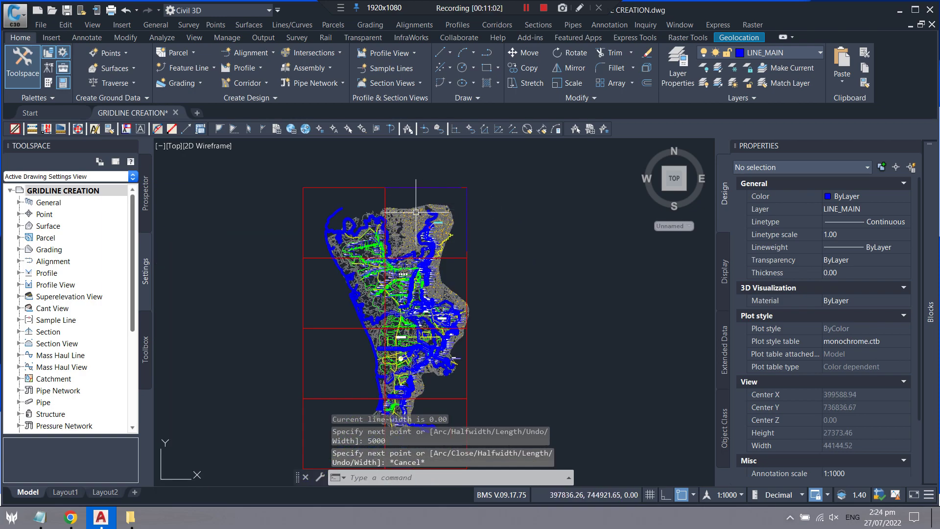
Step: Move the contour map block to the left, clear of the red index sheet grid
scroll(416, 212, "up", 4)
left_click(509, 227)
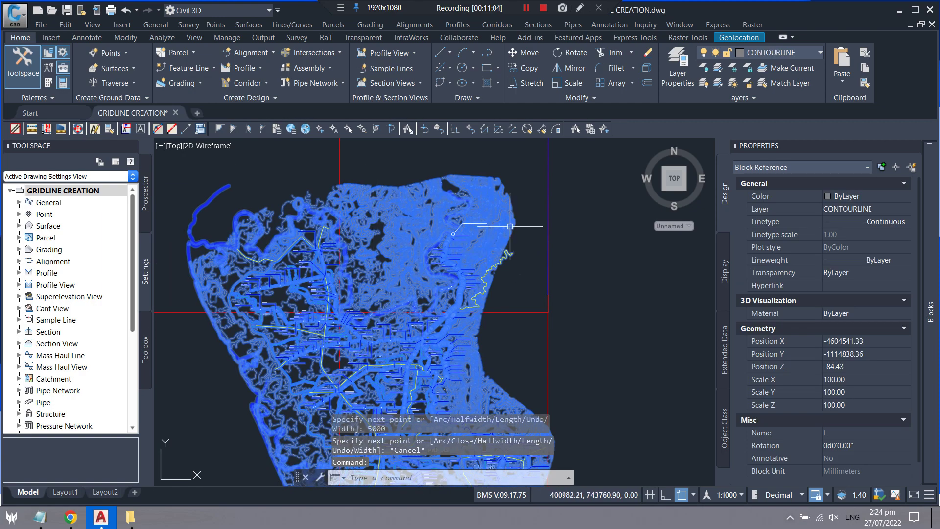
scroll(472, 199, "down", 2)
scroll(472, 199, "down", 3)
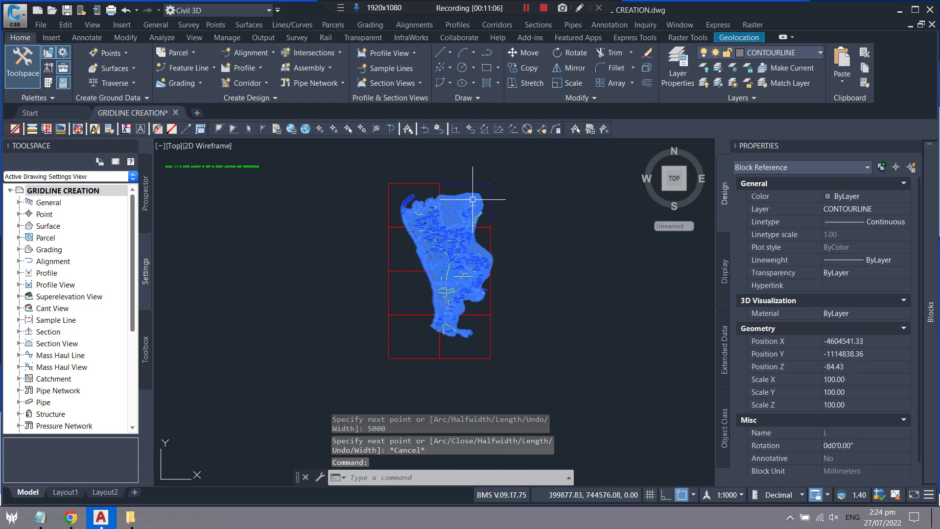
type("mo")
key("Return")
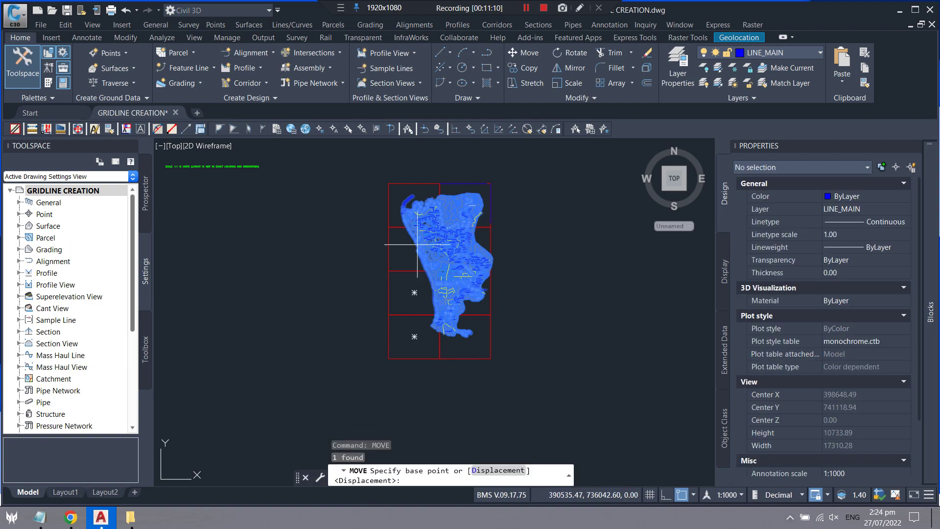
left_click(421, 238)
left_click(245, 251)
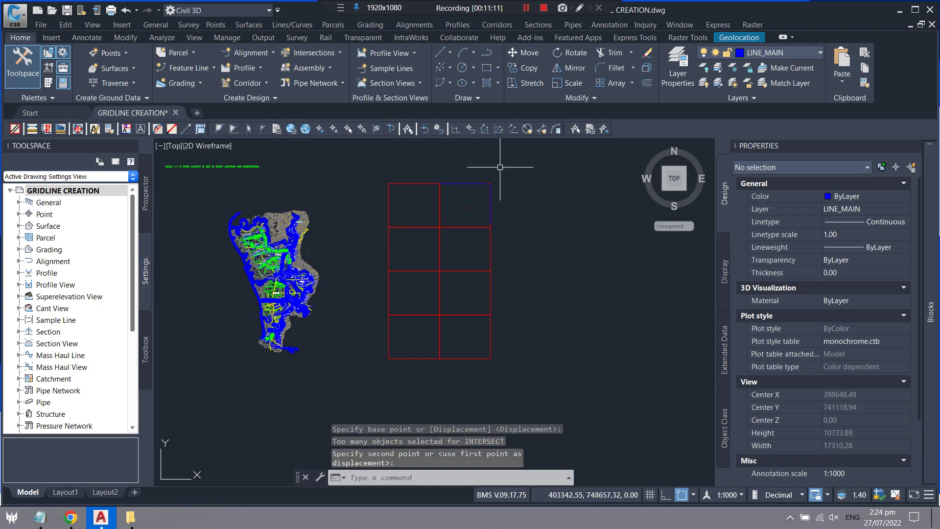
scroll(458, 159, "up", 2)
scroll(490, 207, "up", 4)
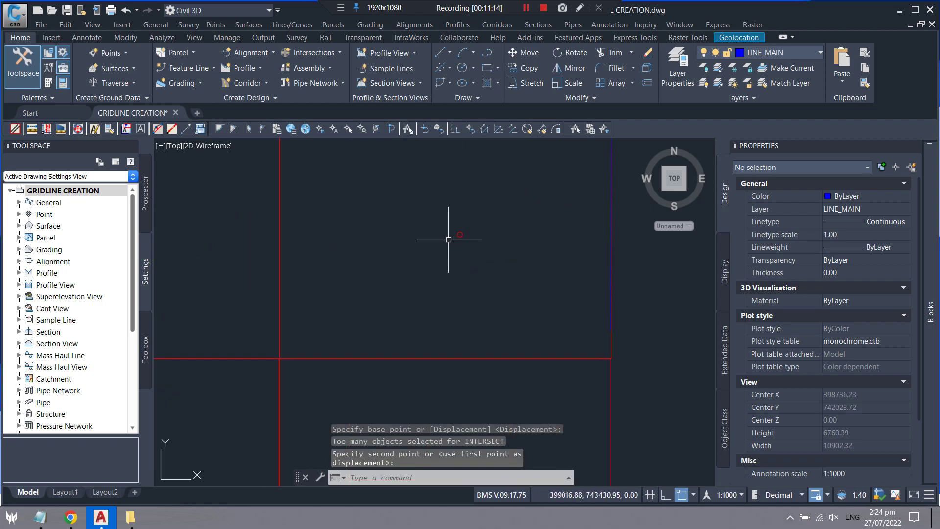
scroll(518, 174, "up", 2)
left_click(514, 183)
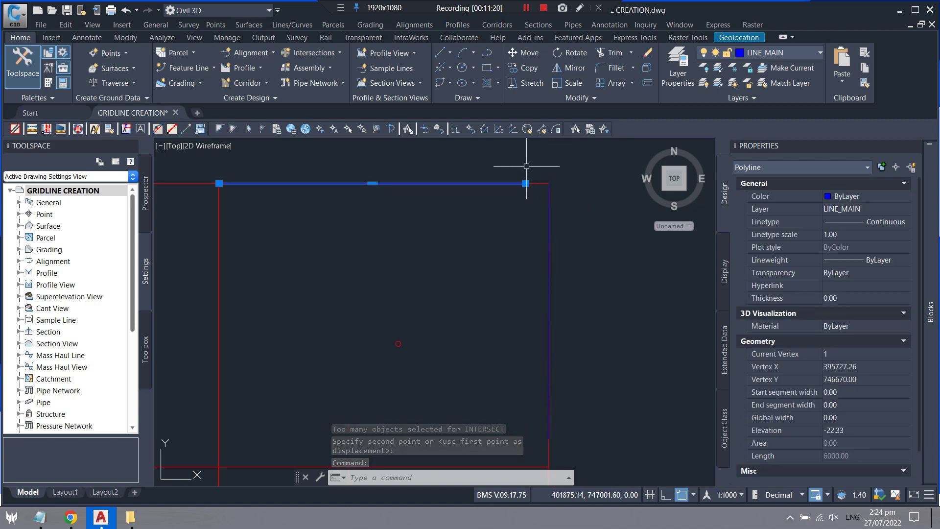
Step: Move the selected blue lines, including the right vertical one, into position
left_click(548, 212)
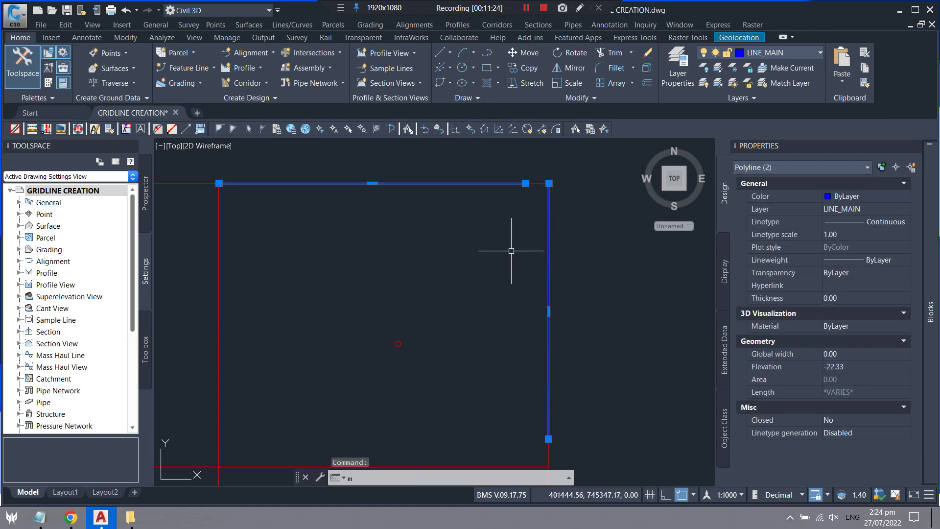
key("Return")
left_click(465, 255)
scroll(404, 233, "down", 4)
left_click(588, 229)
scroll(571, 262, "up", 2)
Step: Shift the vertical blue line left so it meets the rectangle corner
left_click(571, 269)
type("m")
key("Return")
left_click(602, 179)
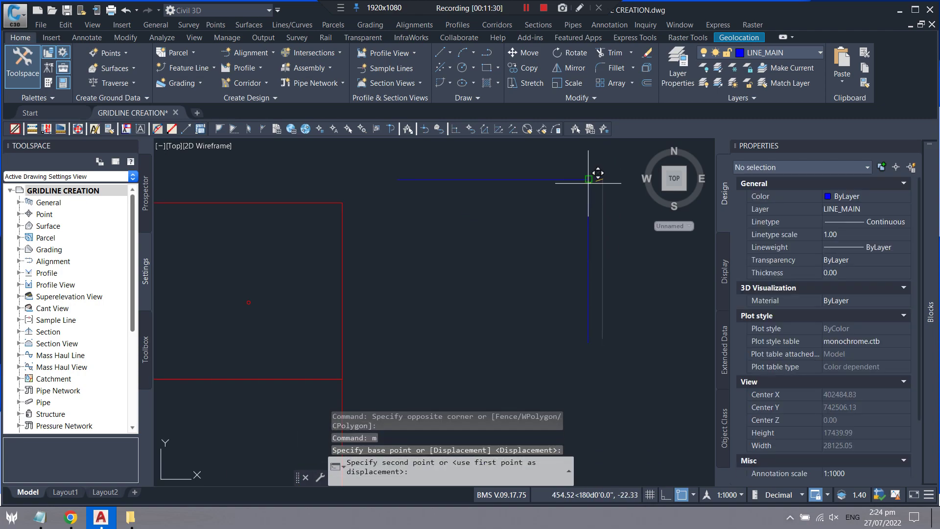
key("Escape")
Step: Copy the top horizontal blue line down to form the bottom side
left_click(509, 160)
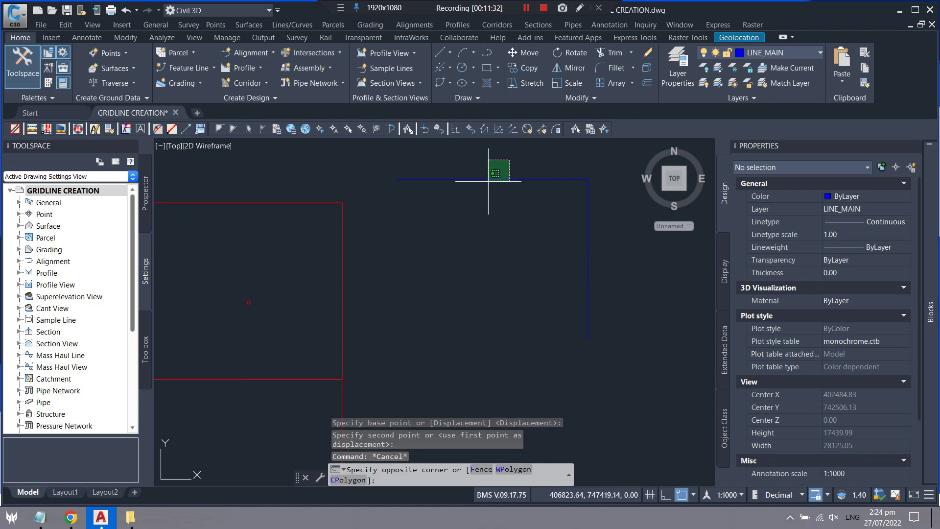
left_click(484, 188)
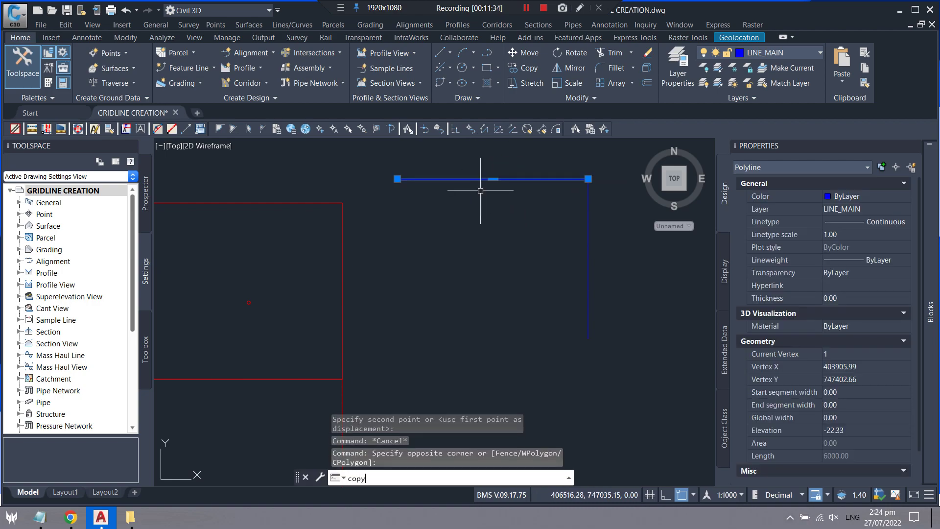
key("Return")
left_click(588, 180)
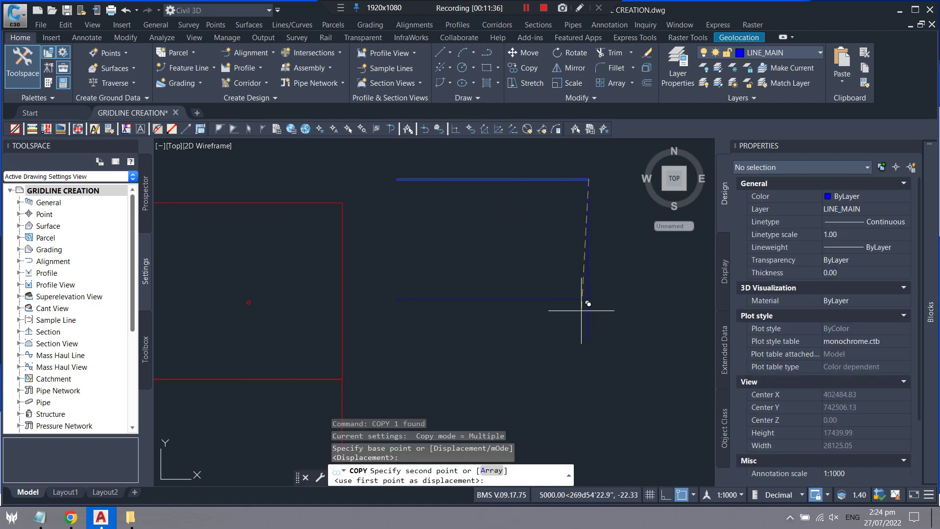
left_click(588, 338)
key("Escape")
Step: Copy the vertical blue line across to close the rectangle's left side
left_click_drag(608, 274, 580, 294)
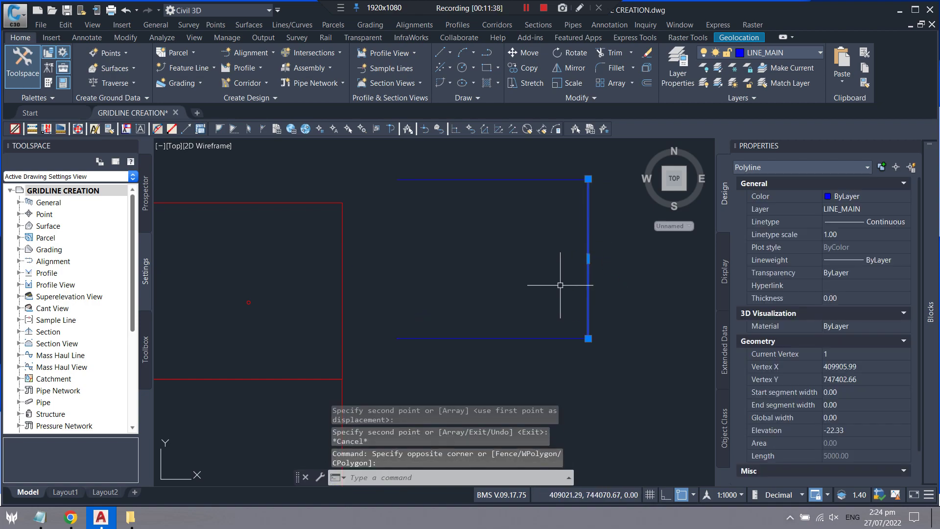
key("Return")
left_click(588, 179)
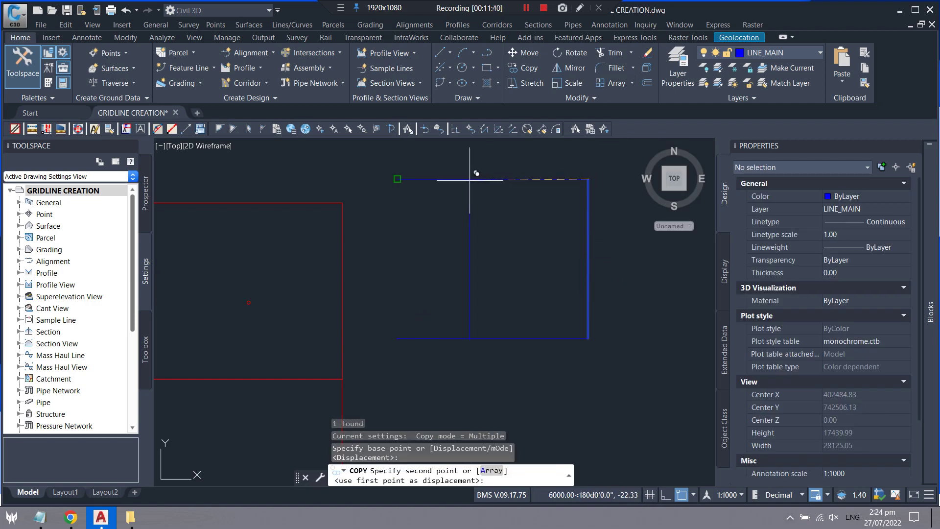
left_click(402, 181)
key("Escape")
Step: Join the four blue sides into one rectangle polyline with JN
scroll(500, 187, "down", 2)
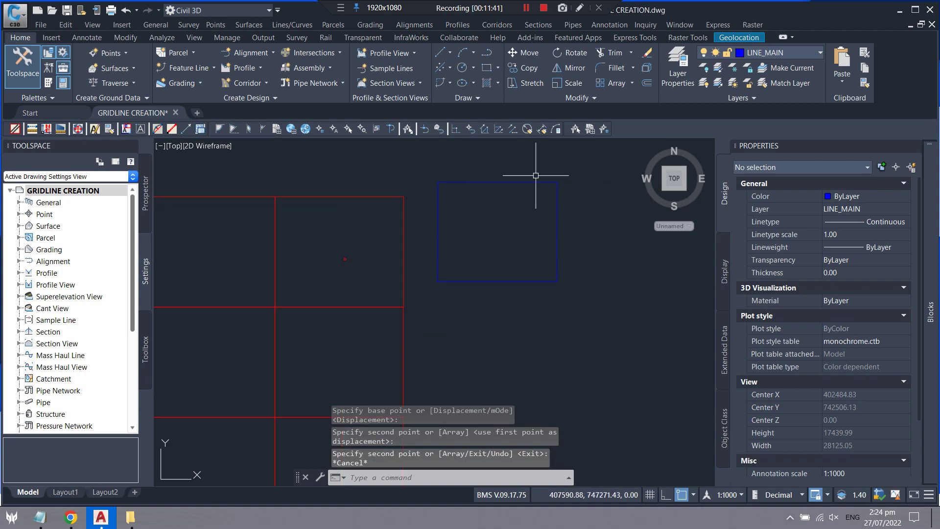
left_click(570, 147)
left_click(433, 322)
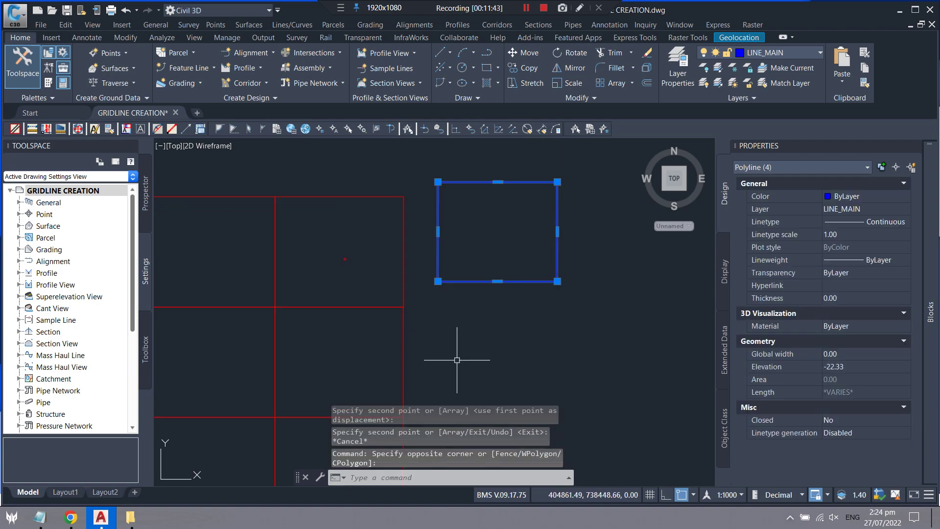
type("j")
type("n")
key("Return")
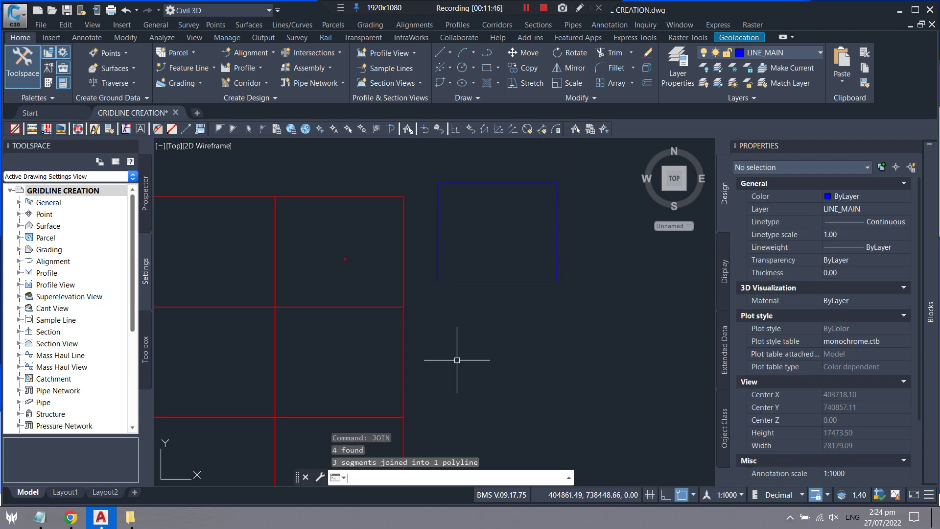
Step: Copy the joined rectangle into the first index sheet cell
left_click(518, 279)
left_click(477, 228)
key("Escape")
left_click(630, 203)
left_click(518, 261)
type("cop")
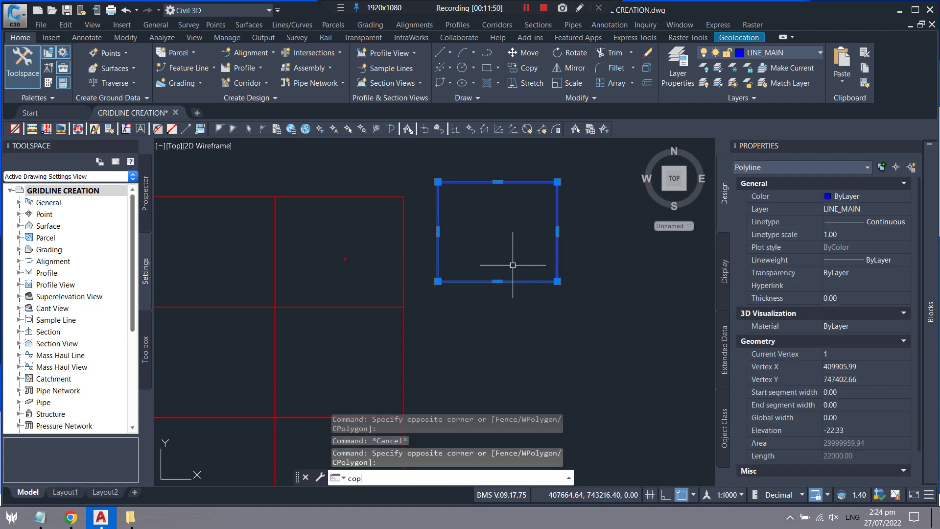
key("Return")
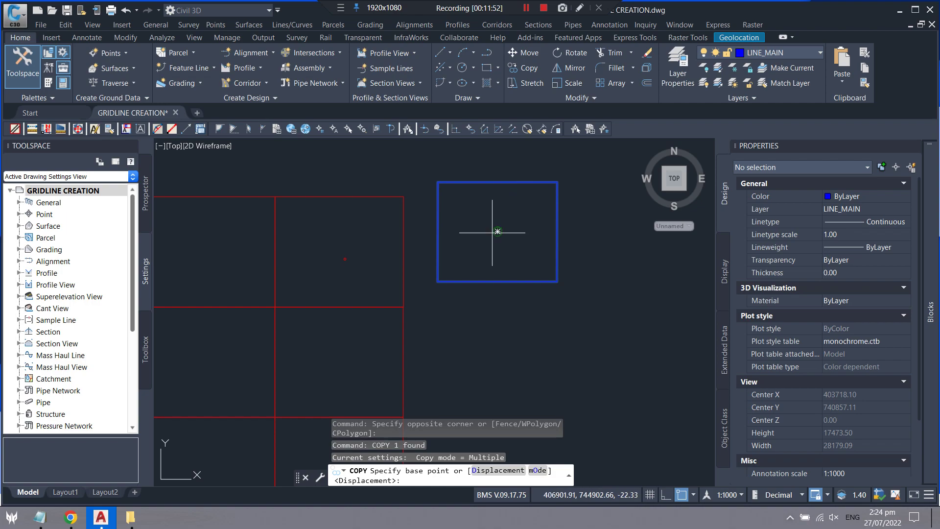
left_click(498, 231)
scroll(529, 219, "down", 5)
scroll(446, 228, "up", 5)
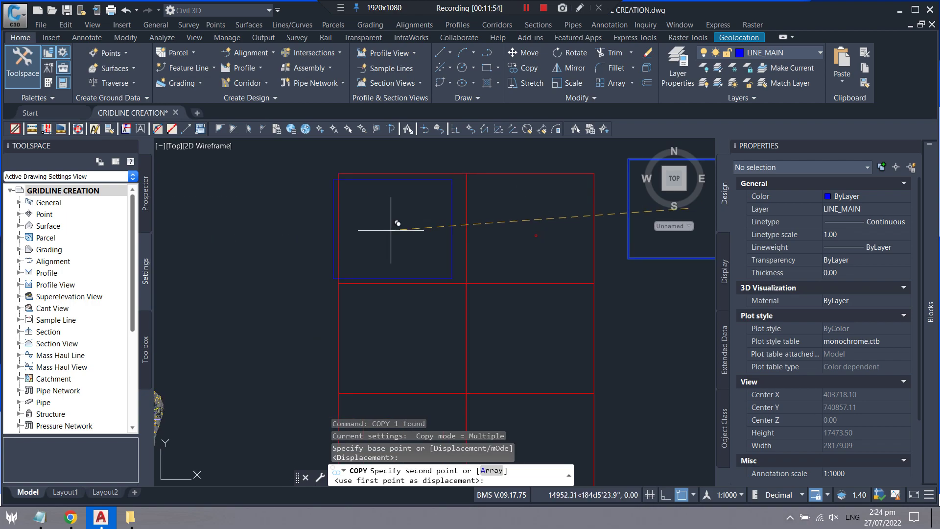
left_click(402, 228)
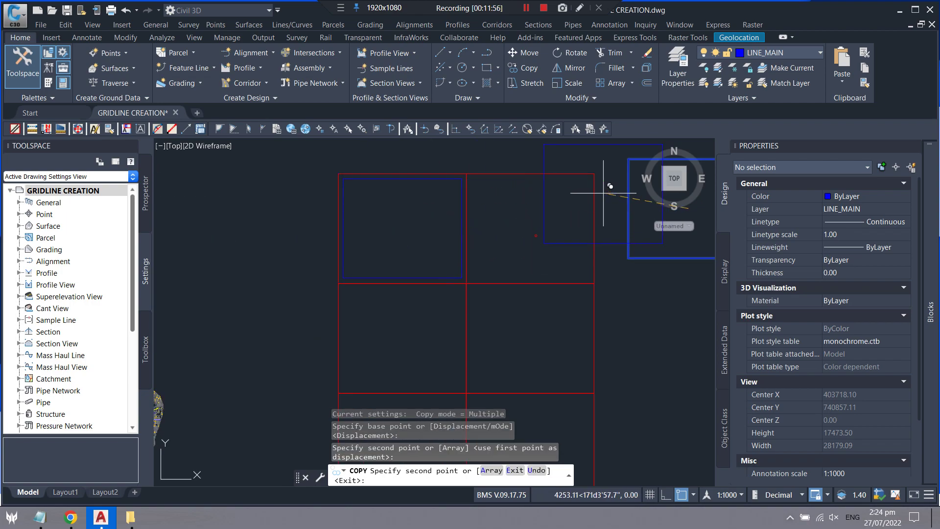
Step: Place three more rectangle copies in neighbouring index sheet cells
left_click(534, 226)
scroll(486, 177, "down", 3)
scroll(457, 220, "up", 3)
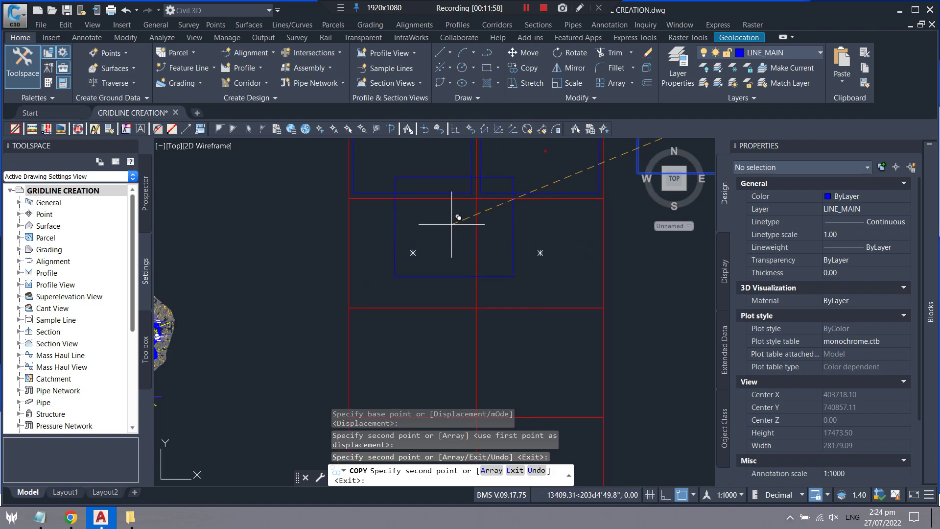
left_click(409, 239)
left_click(534, 248)
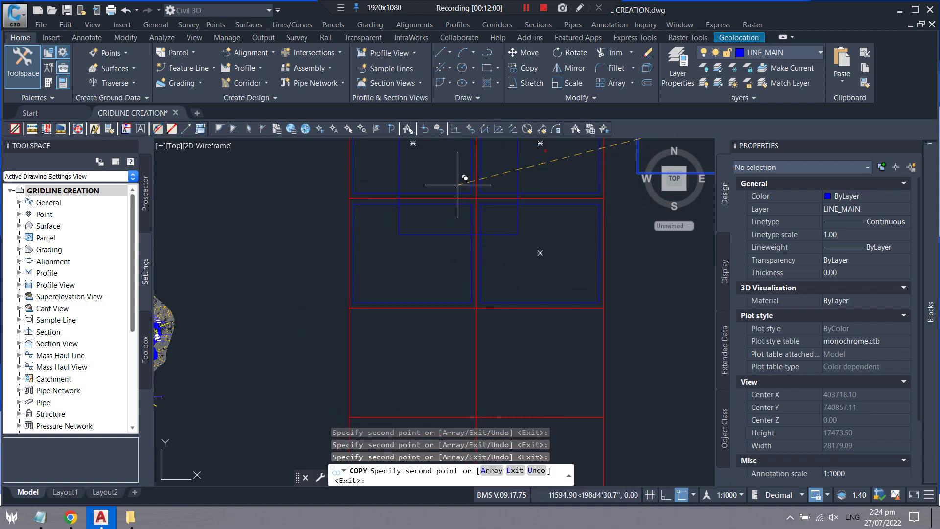
scroll(455, 258, "down", 3)
scroll(455, 258, "up", 4)
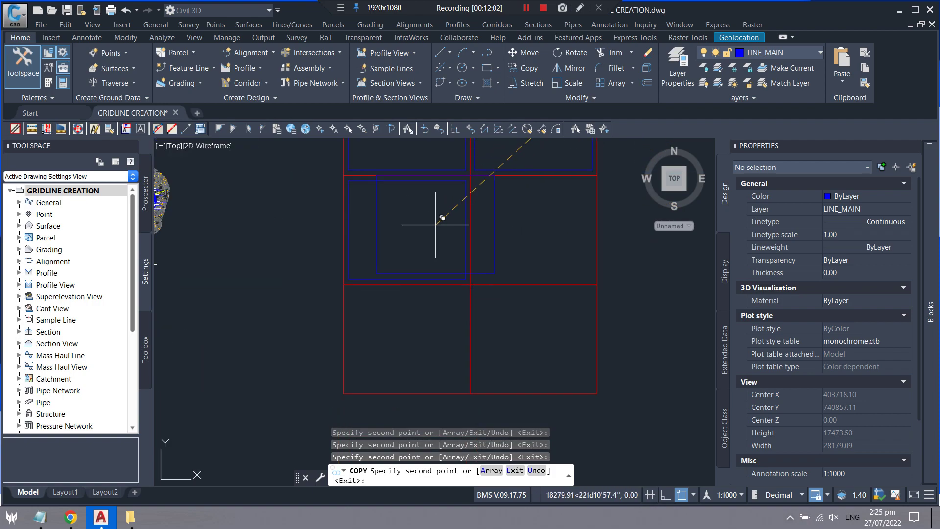
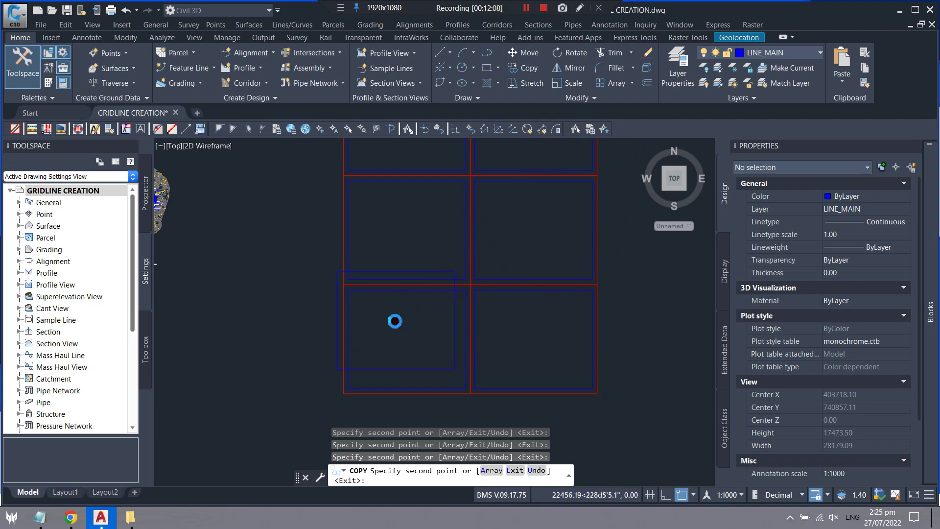
Step: Stop copying sheet frames, zoom into them, and bring the grid annotation notes forward
key("Escape")
scroll(414, 330, "down", 3)
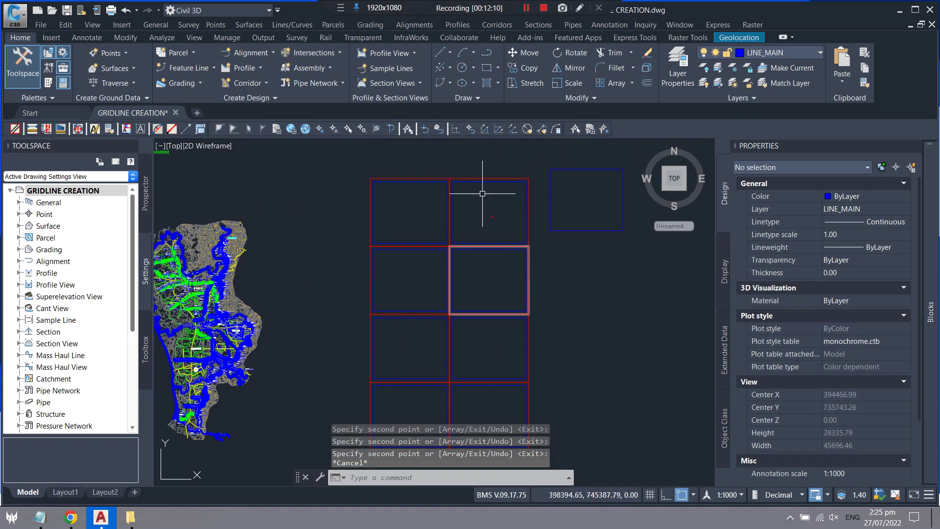
scroll(399, 164, "up", 4)
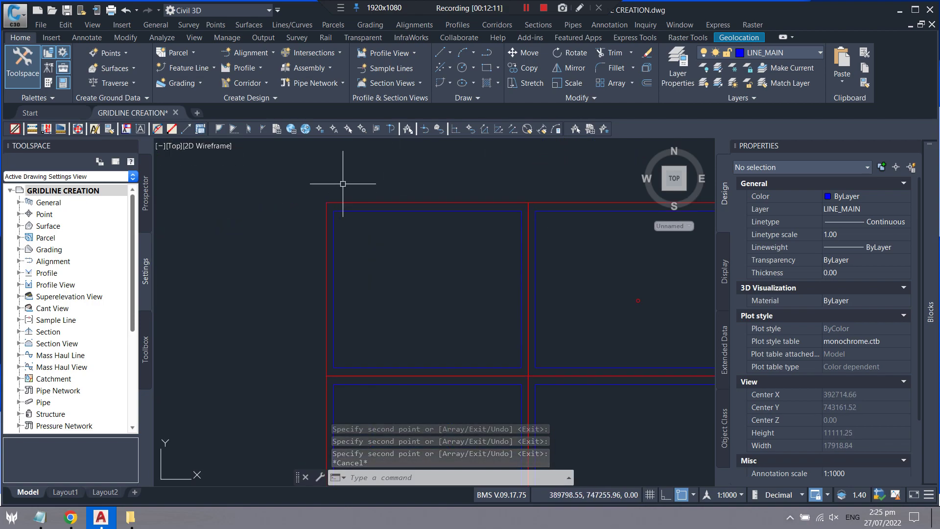
scroll(497, 185, "up", 2)
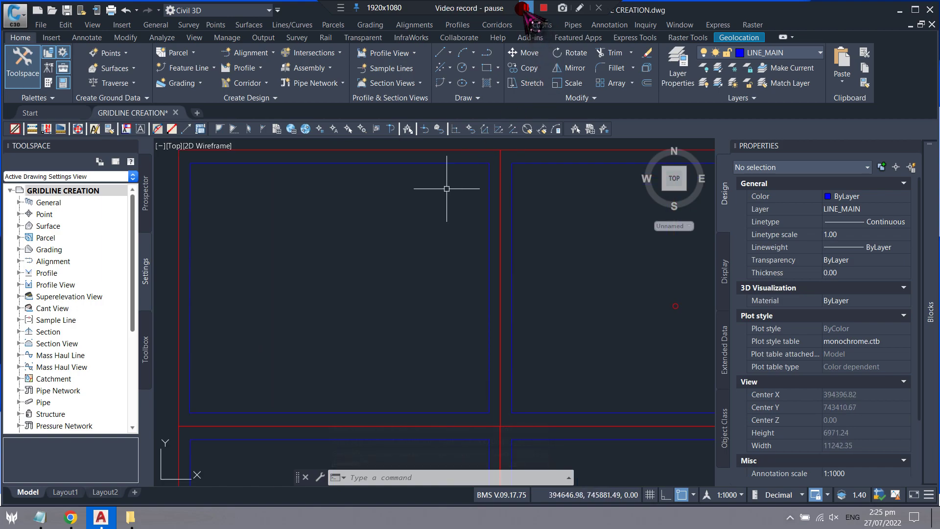
left_click(39, 517)
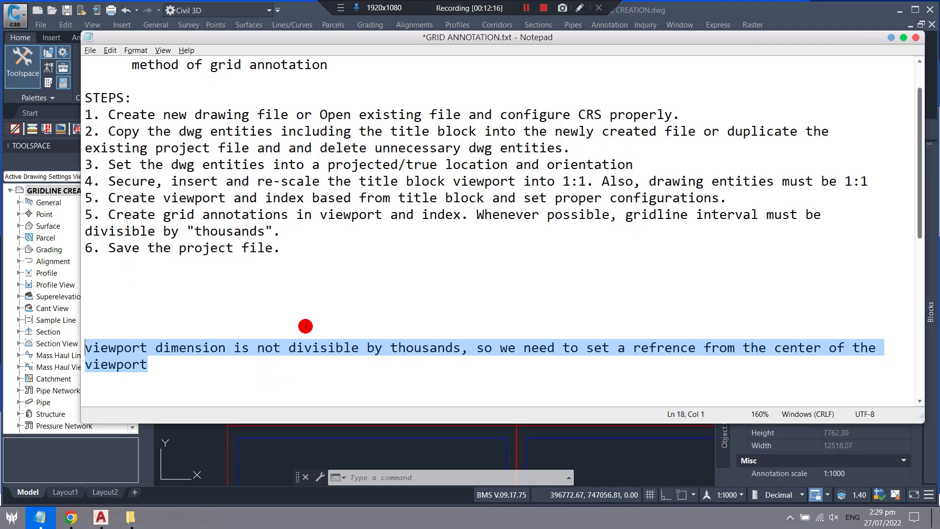
Step: Highlight the rule that gridline intervals must be divisible by thousands, then minimize Notepad
left_click(241, 371)
scroll(268, 289, "up", 1)
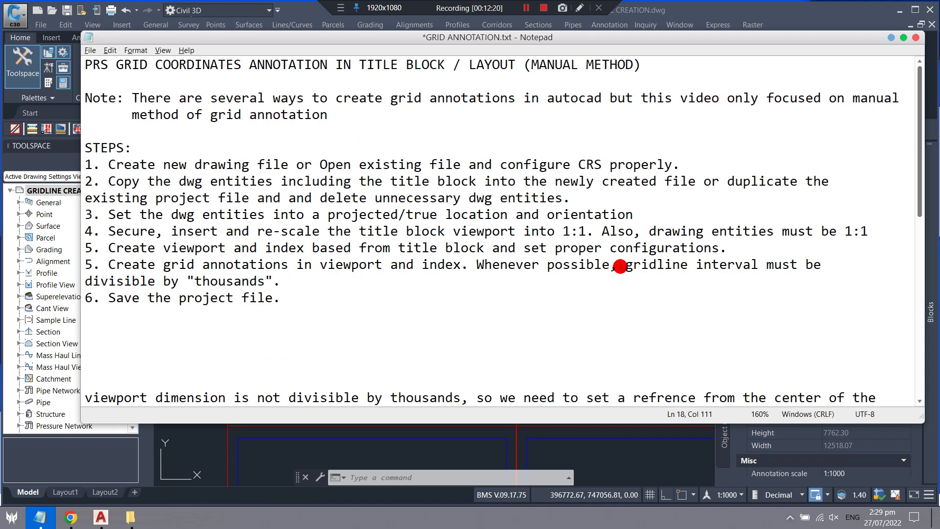
left_click_drag(620, 266, 792, 282)
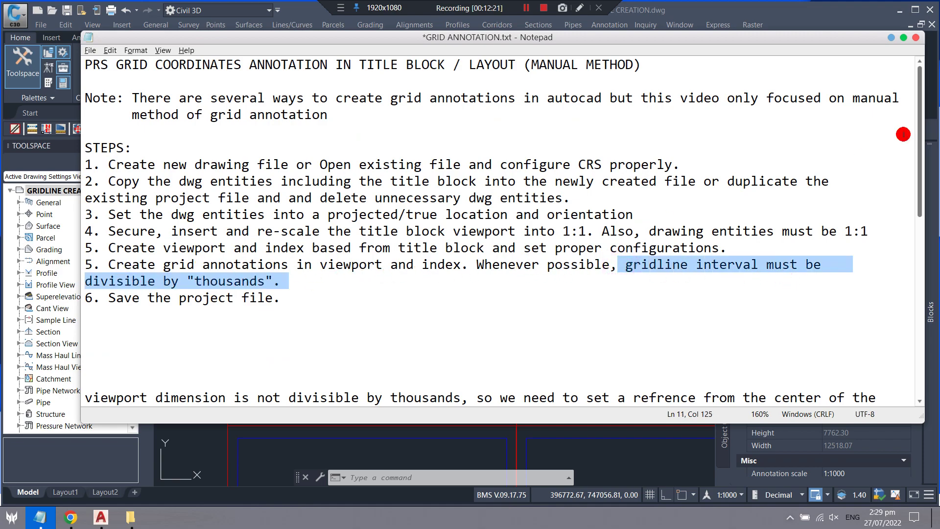
left_click(891, 38)
type("dima")
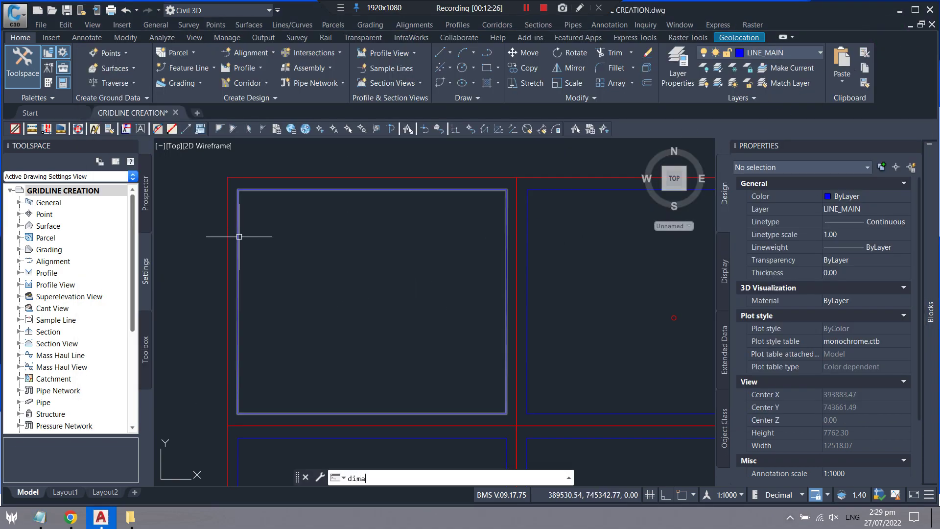
Step: Measure one sheet frame side as 5000 with an aligned dimension, then delete it
key("Return")
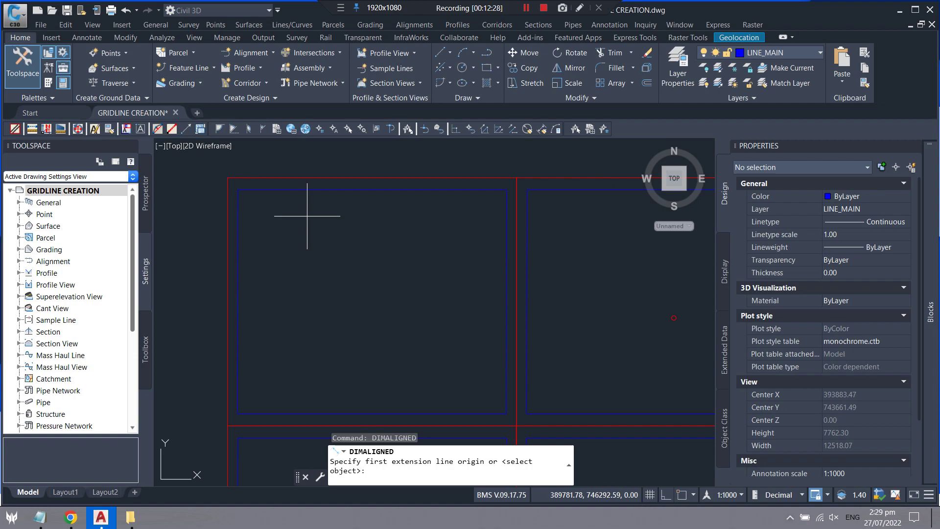
left_click(240, 190)
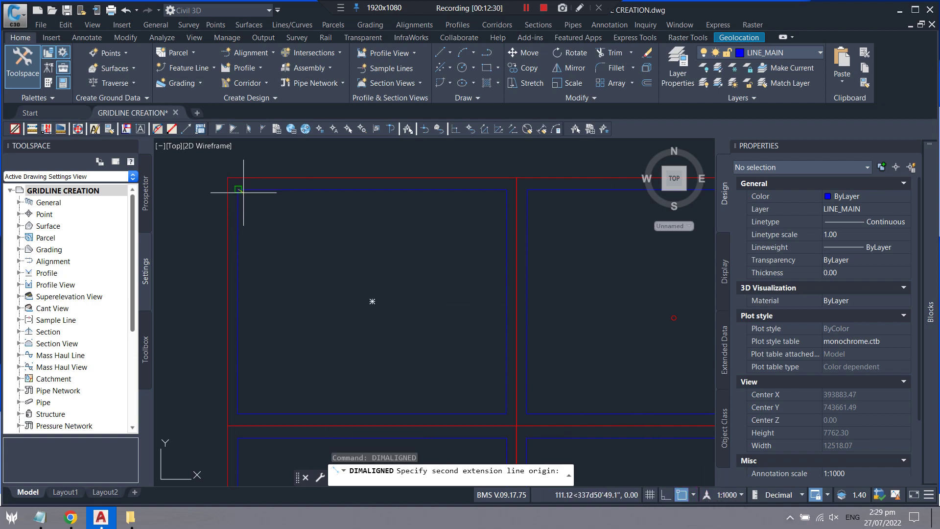
left_click(237, 416)
scroll(273, 293, "up", 4)
left_click(309, 291)
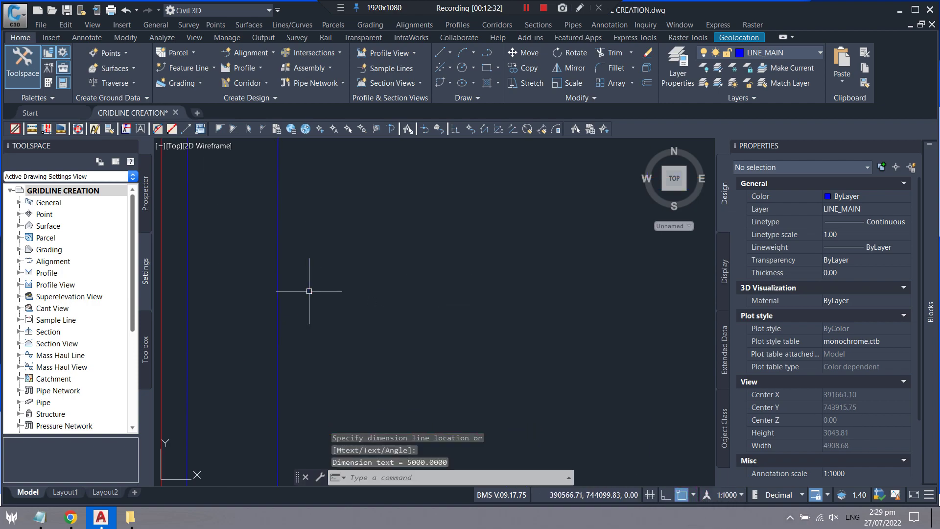
left_click(290, 319)
scroll(314, 279, "up", 2)
scroll(247, 267, "up", 3)
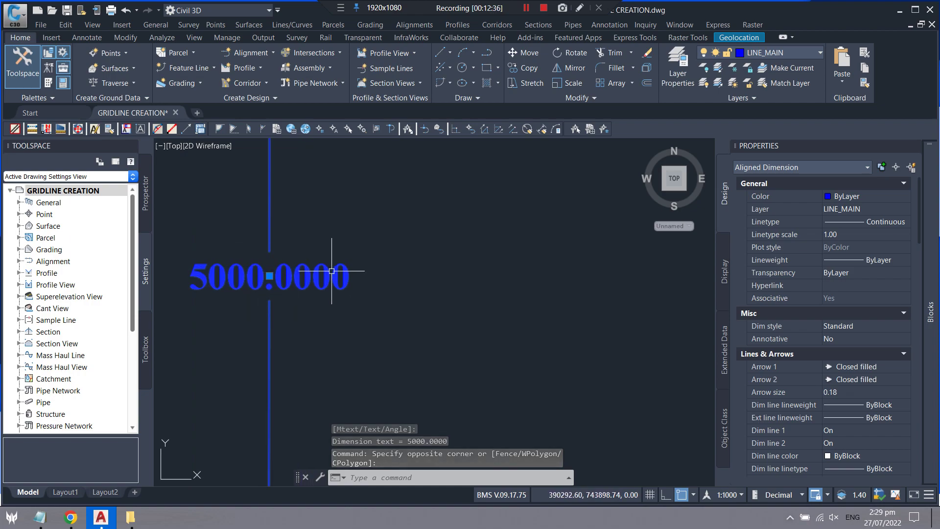
scroll(296, 271, "down", 3)
scroll(325, 283, "down", 2)
scroll(309, 289, "down", 3)
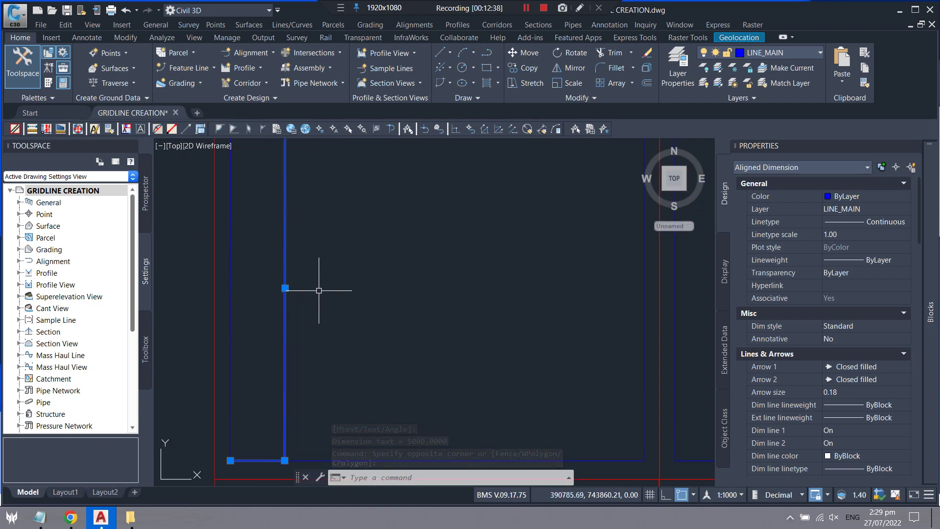
key("Delete")
scroll(325, 306, "down", 5)
scroll(315, 274, "up", 3)
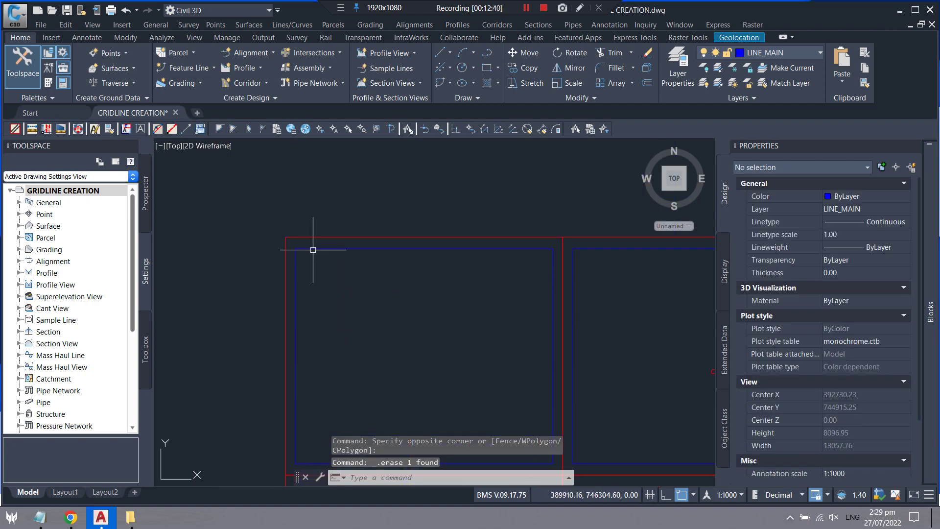
key("Return")
key("Escape")
Step: Measure the frame's other side as 6000 with an aligned dimension, then delete it
type("dimaa")
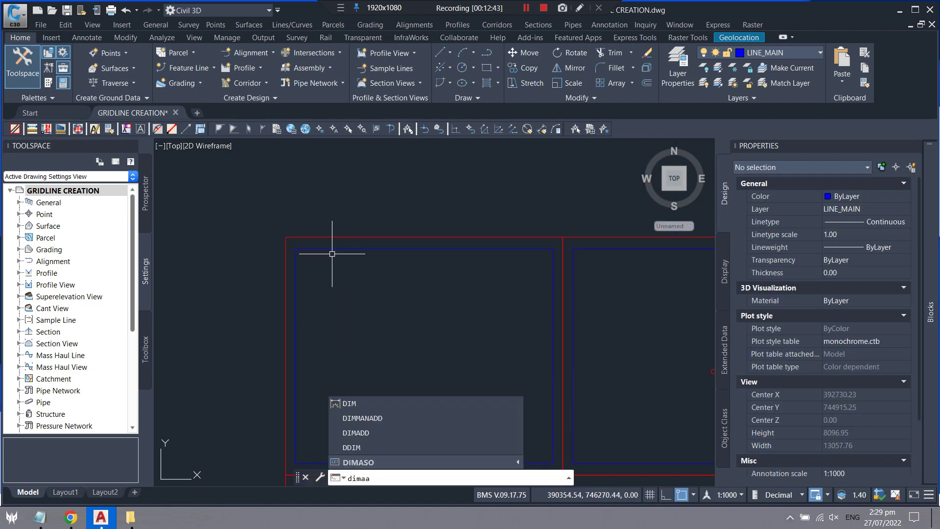
key("Return")
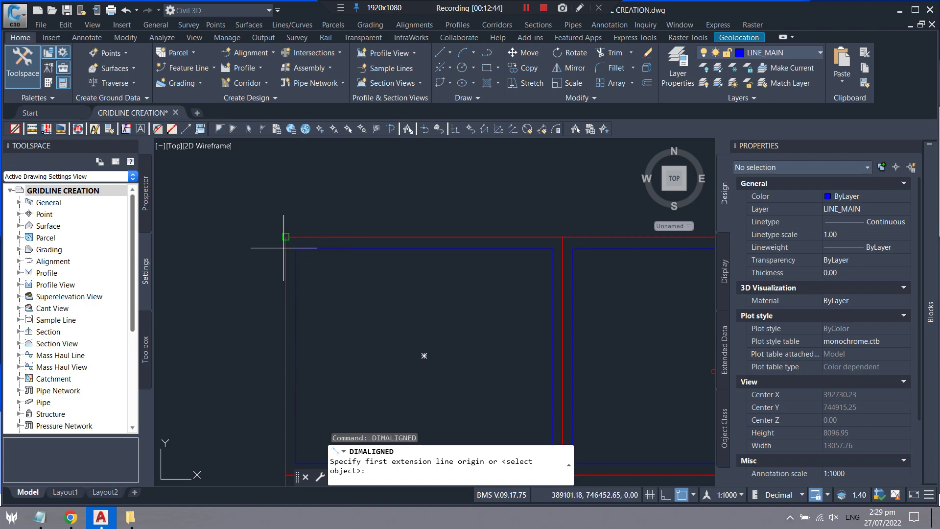
left_click(295, 249)
left_click(552, 248)
scroll(445, 245, "up", 3)
left_click(430, 288)
key("Escape")
left_click(477, 319)
left_click(384, 288)
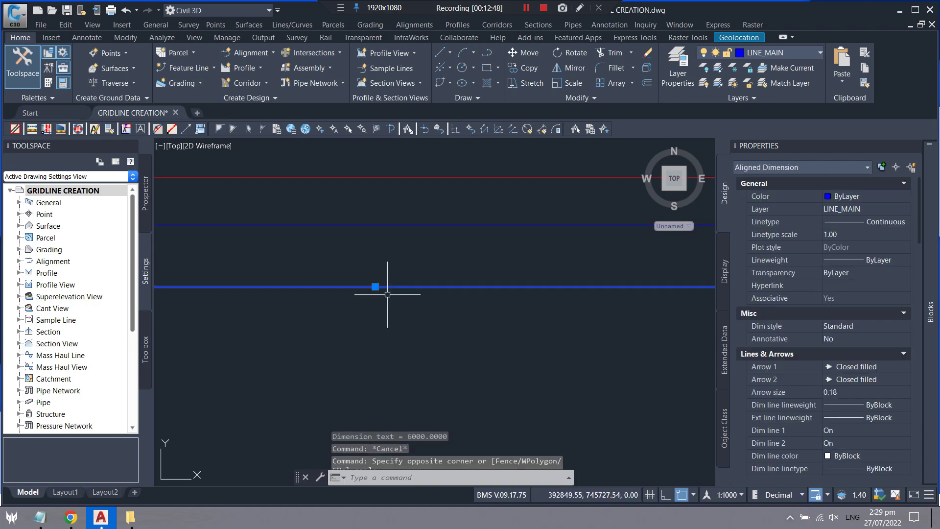
scroll(415, 282, "up", 1)
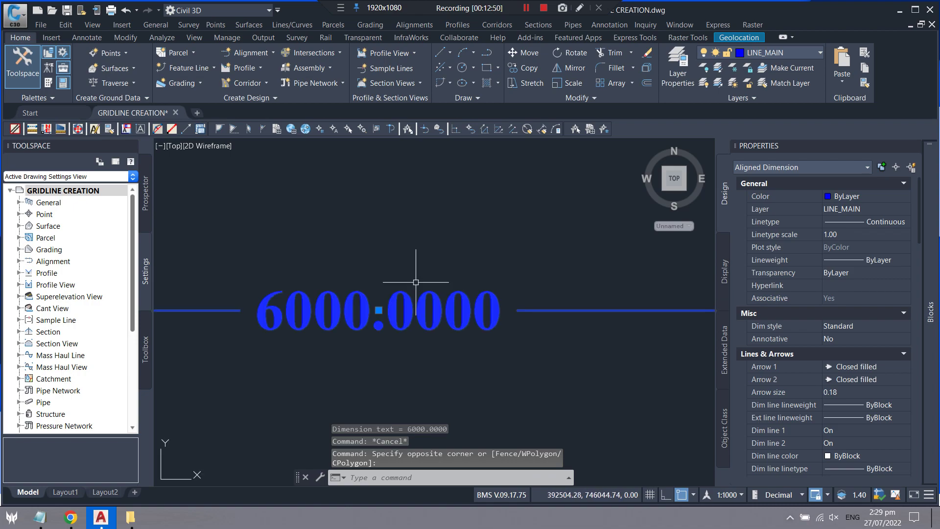
scroll(336, 314, "down", 1)
scroll(336, 304, "down", 1)
scroll(339, 293, "down", 2)
scroll(338, 293, "down", 1)
scroll(320, 317, "up", 1)
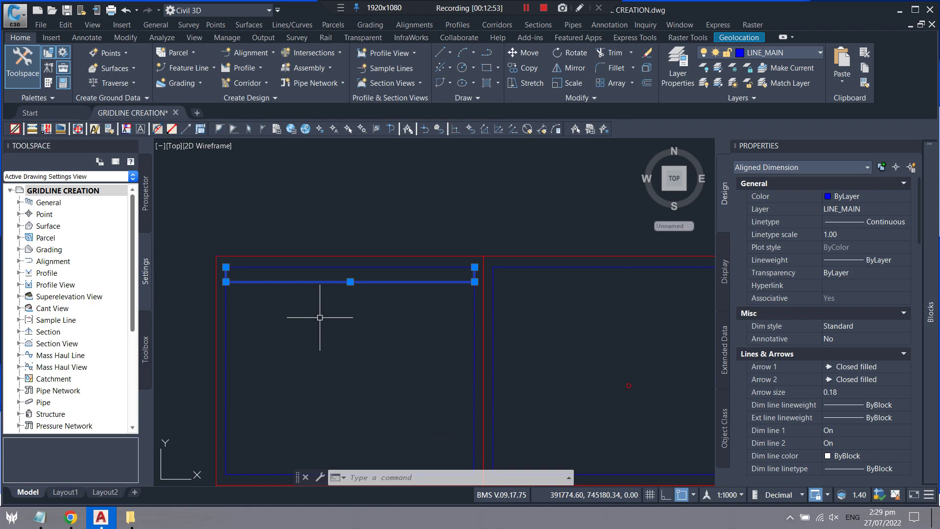
key("Delete")
scroll(245, 269, "up", 1)
scroll(253, 233, "down", 1)
scroll(297, 320, "up", 2)
type("mg")
key("Return")
Step: Draw the coordinate grid at interval 1000 and text height 50, snapping to endpoint corners
scroll(281, 220, "down", 2)
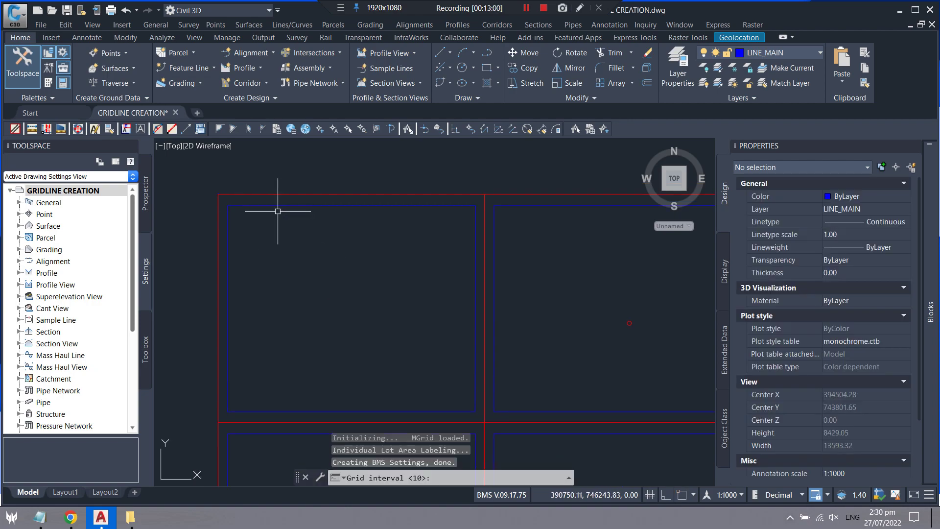
left_click(442, 479)
type("1000")
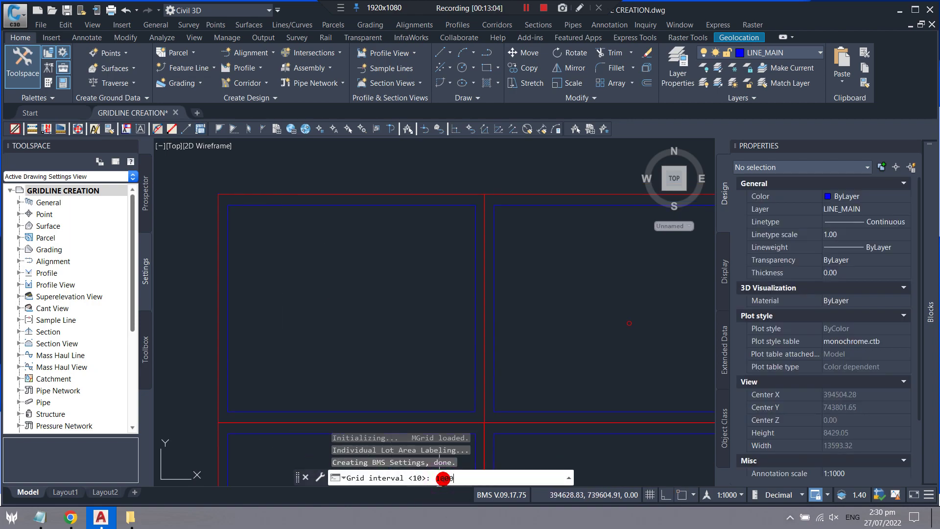
key("Return")
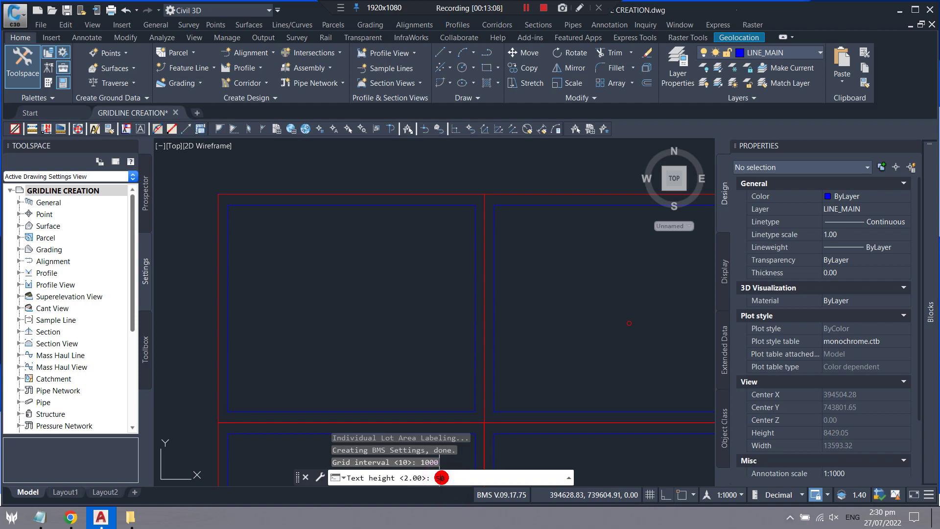
type("50")
key("Return")
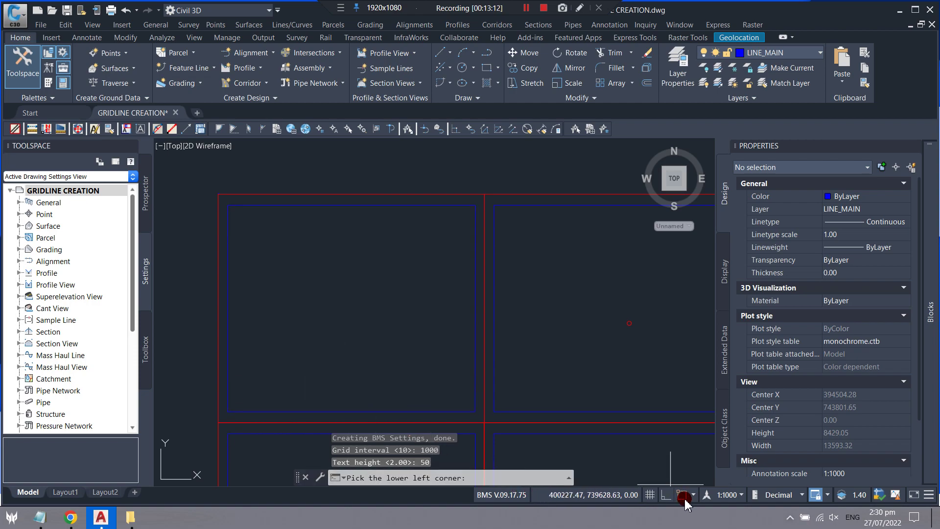
left_click(827, 494)
left_click(719, 271)
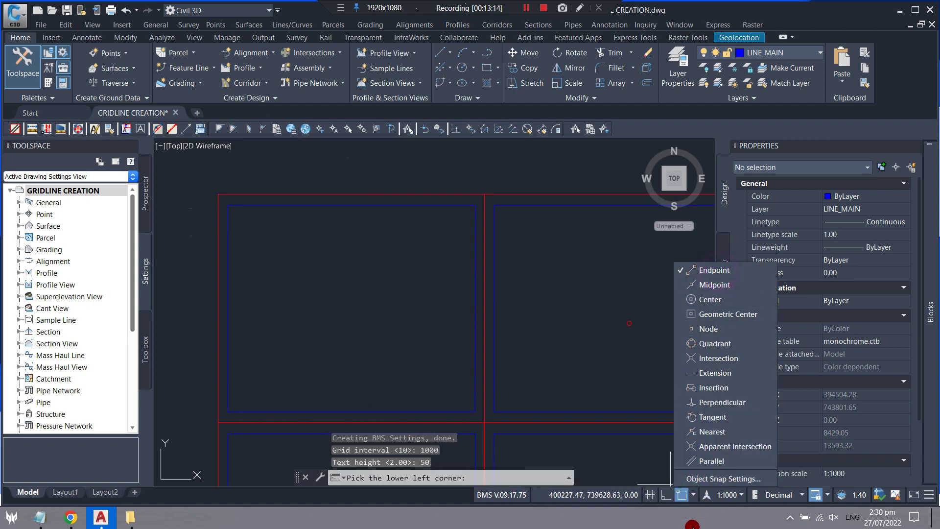
left_click(228, 411)
scroll(471, 208, "up", 2)
left_click(471, 208)
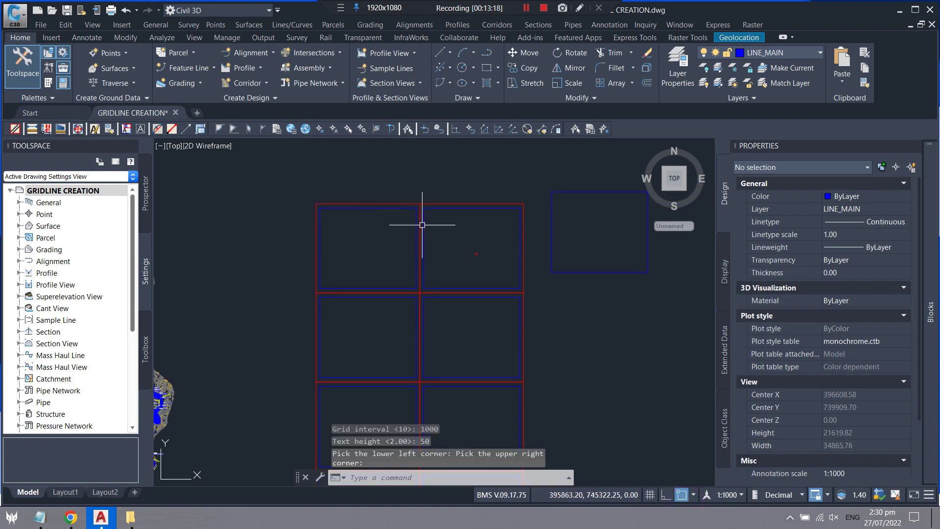
Step: Window-select all 26 grid objects to move them
scroll(370, 265, "down", 5)
scroll(519, 204, "up", 2)
scroll(363, 223, "down", 2)
scroll(318, 205, "up", 3)
scroll(316, 167, "up", 2)
scroll(325, 173, "down", 5)
left_click(473, 141)
left_click(326, 242)
type("m")
key("Return")
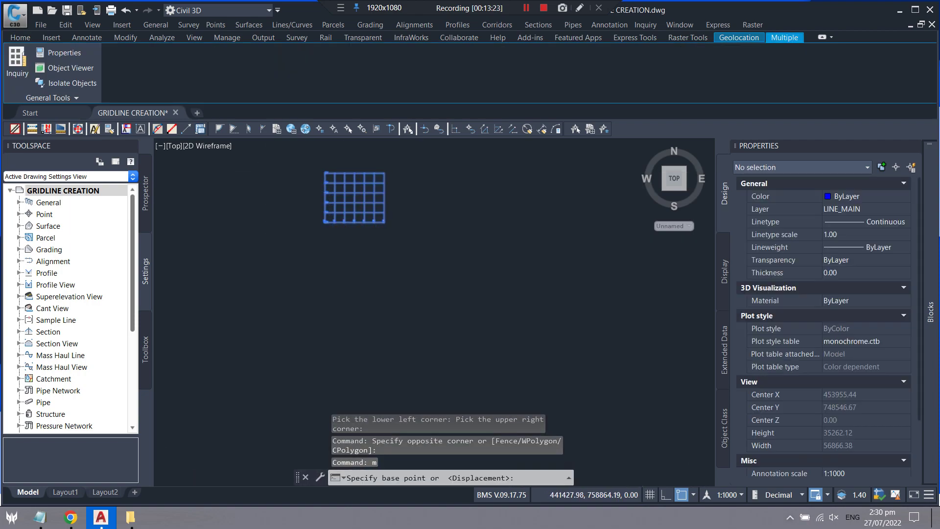
Step: Move the grid by its top-left corner onto the first sheet frame's corner
scroll(326, 176, "up", 3)
scroll(328, 255, "up", 2)
left_click(330, 265)
scroll(346, 255, "down", 3)
scroll(489, 203, "down", 3)
scroll(328, 245, "up", 5)
scroll(318, 254, "up", 6)
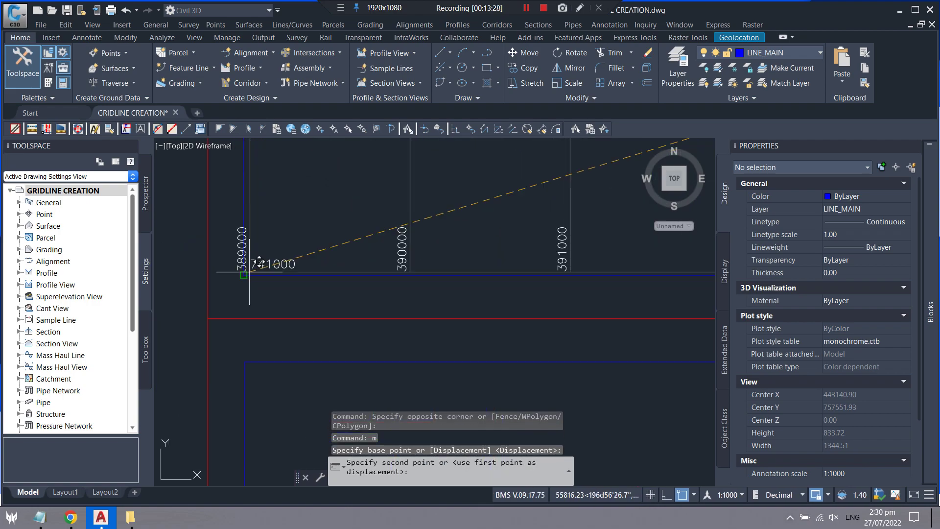
left_click(243, 274)
scroll(387, 216, "down", 10)
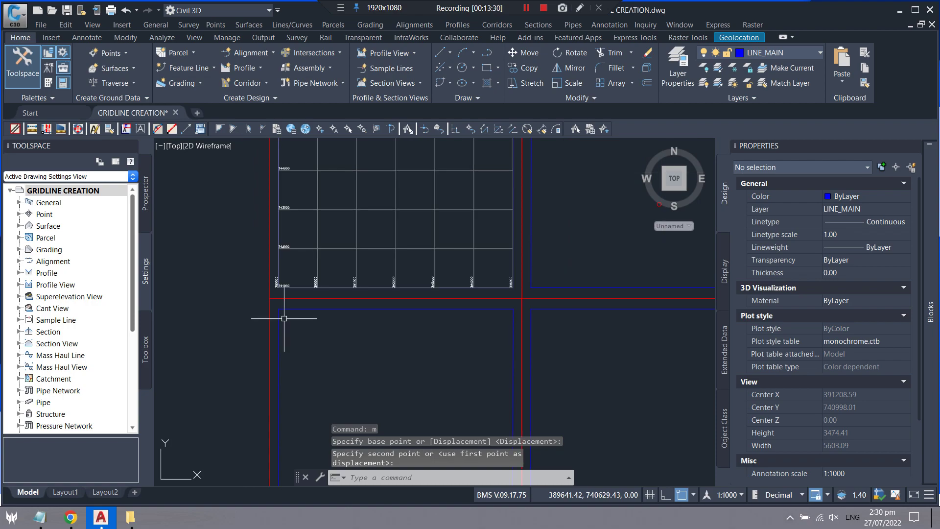
scroll(268, 187, "up", 6)
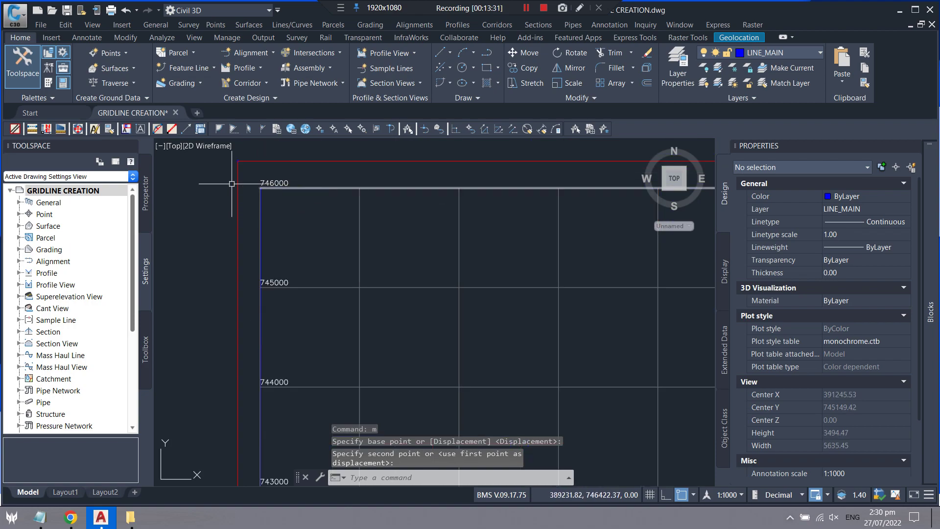
scroll(259, 177, "down", 2)
scroll(265, 165, "down", 2)
scroll(278, 190, "up", 2)
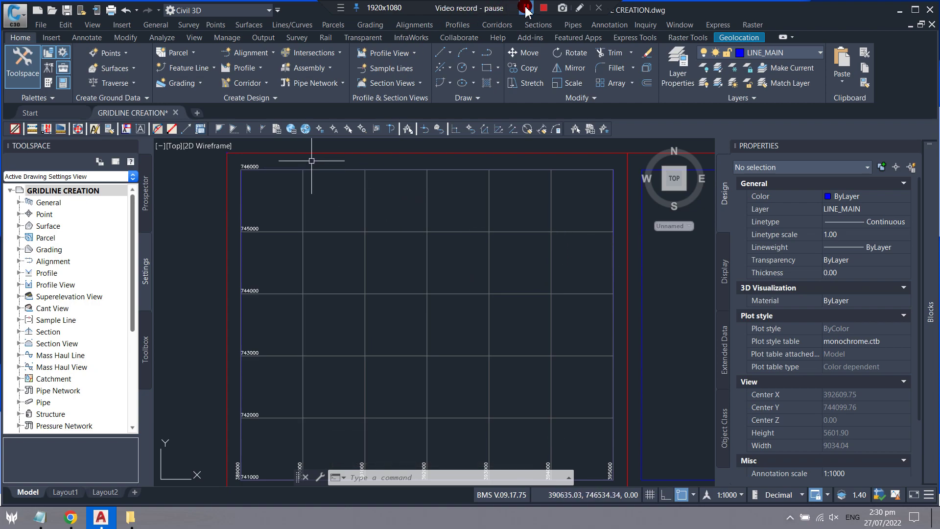
scroll(463, 179, "down", 3)
scroll(430, 180, "up", 2)
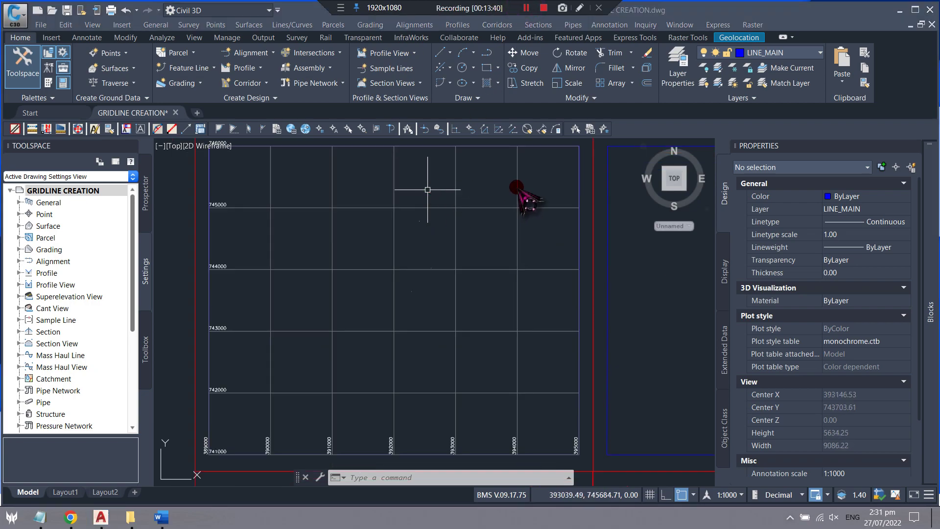
Step: Cancel the pending move and select the grid's bottom horizontal line
left_click(382, 201)
key("Escape")
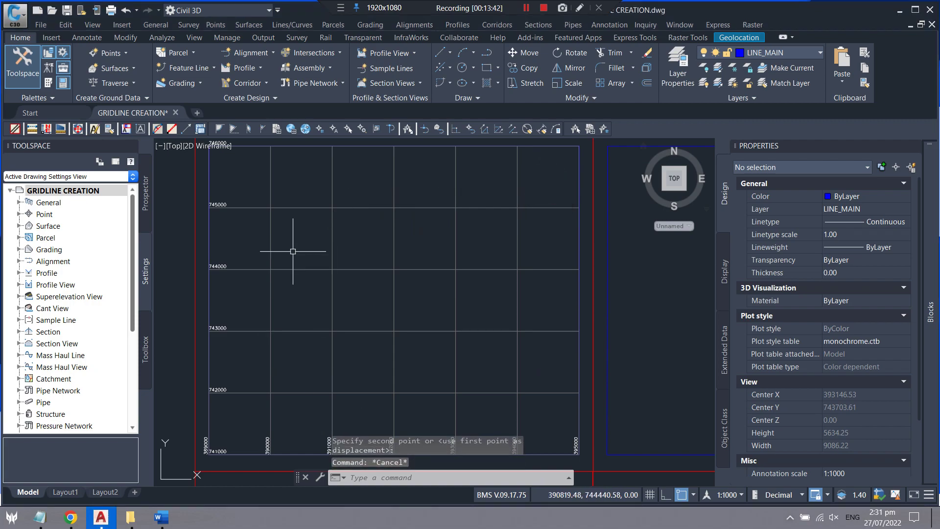
scroll(306, 242, "down", 2)
scroll(304, 383, "up", 5)
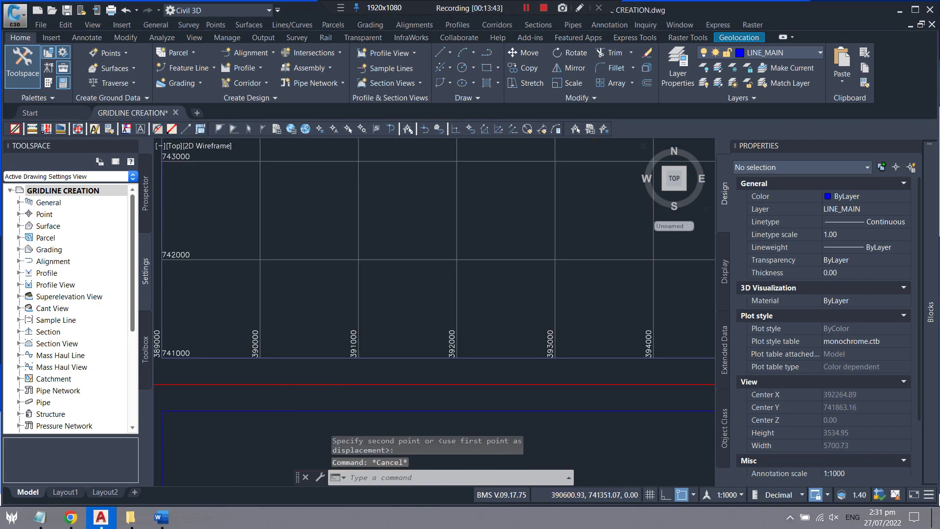
left_click(301, 355)
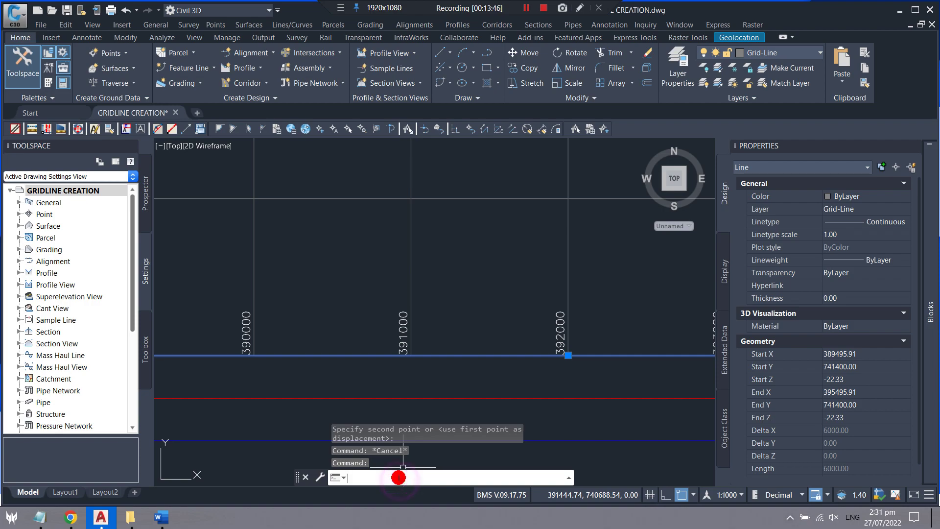
Step: With Osnap off, offset a grid line by a two-point picked distance
type("offset")
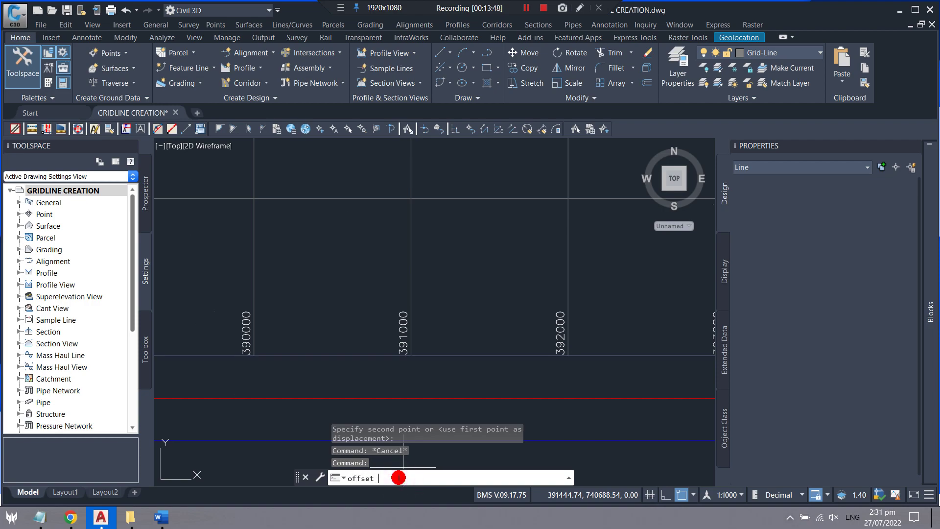
key("Return")
left_click(682, 494)
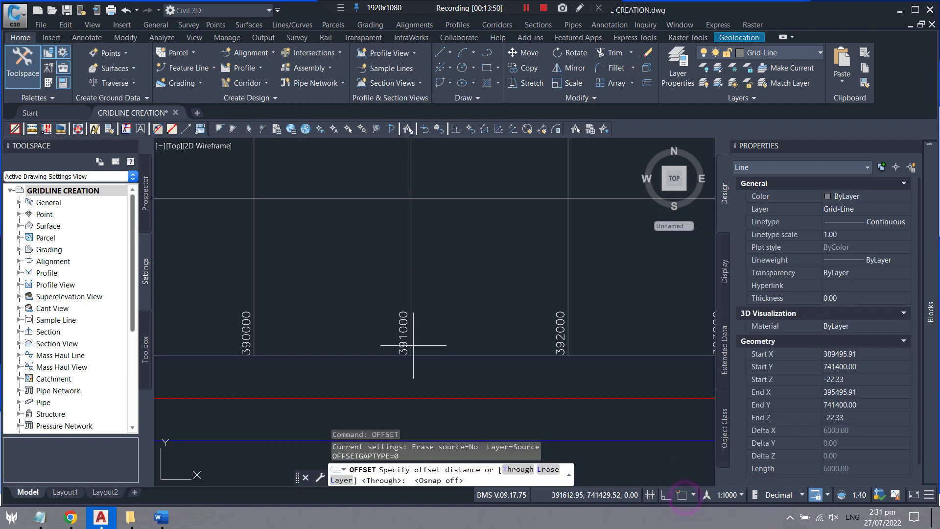
left_click(411, 351)
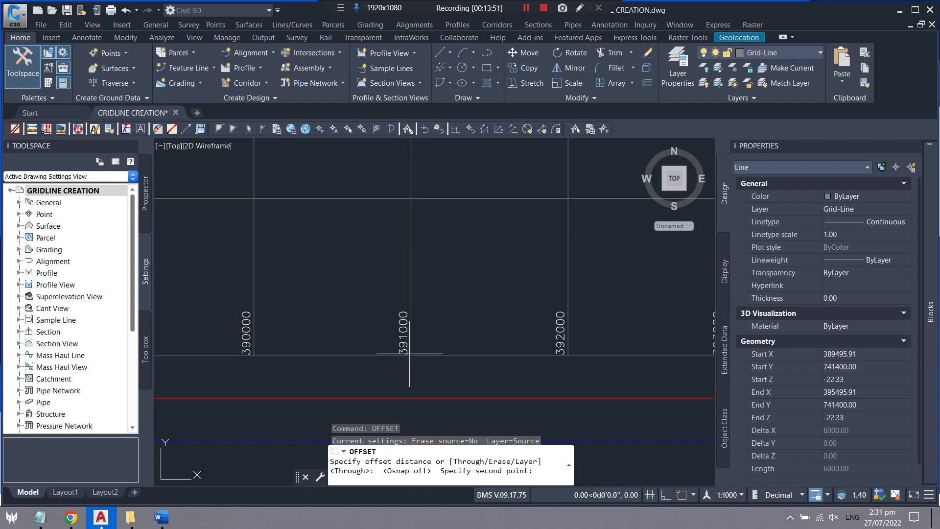
left_click(411, 301)
scroll(461, 325, "down", 3)
scroll(462, 273, "down", 3)
left_click(461, 273)
scroll(417, 284, "down", 1)
scroll(391, 293, "up", 3)
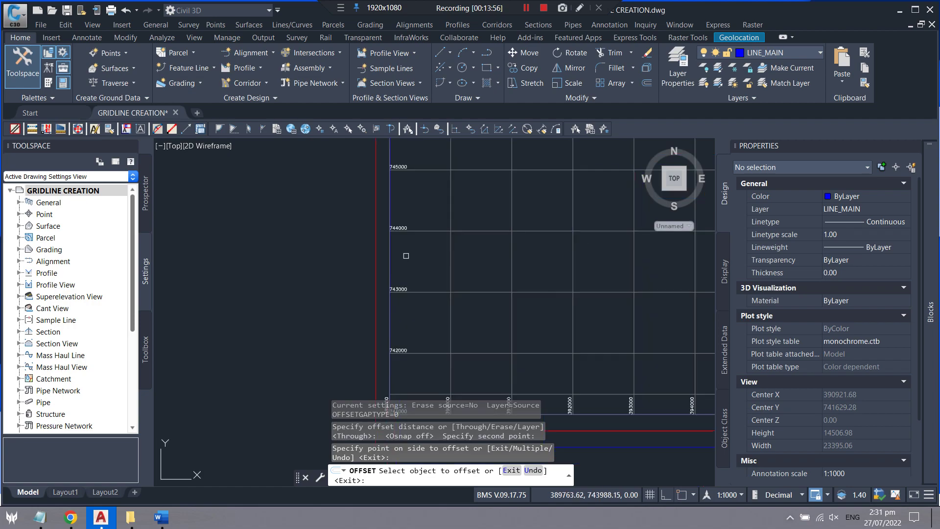
Step: Offset another grid line to the same side, then select the new left vertical line
left_click(391, 293)
left_click(413, 273)
scroll(416, 269, "up", 3)
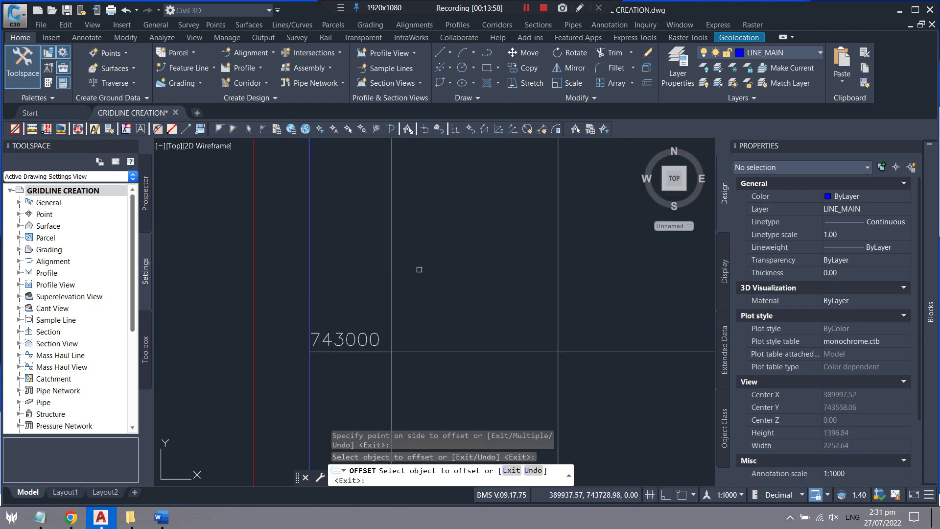
scroll(538, 251, "down", 2)
scroll(380, 248, "down", 2)
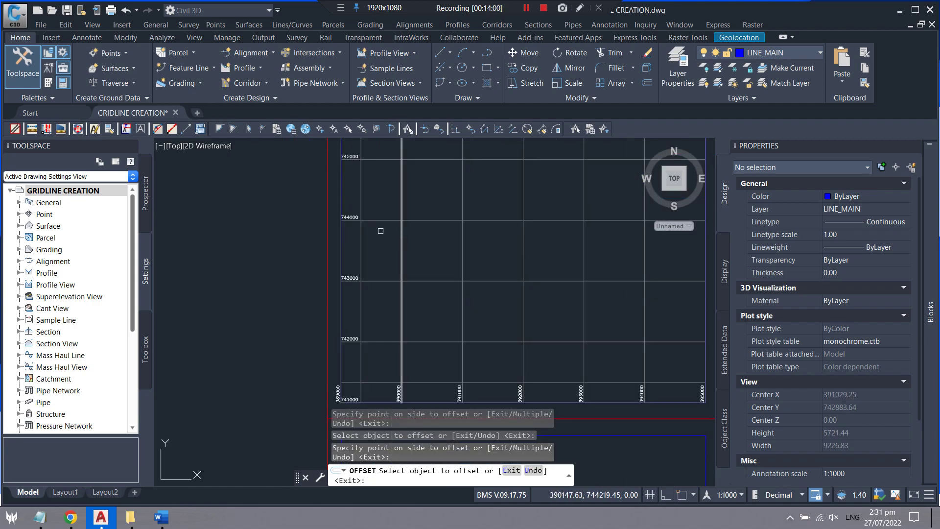
key("Escape")
scroll(377, 235, "down", 2)
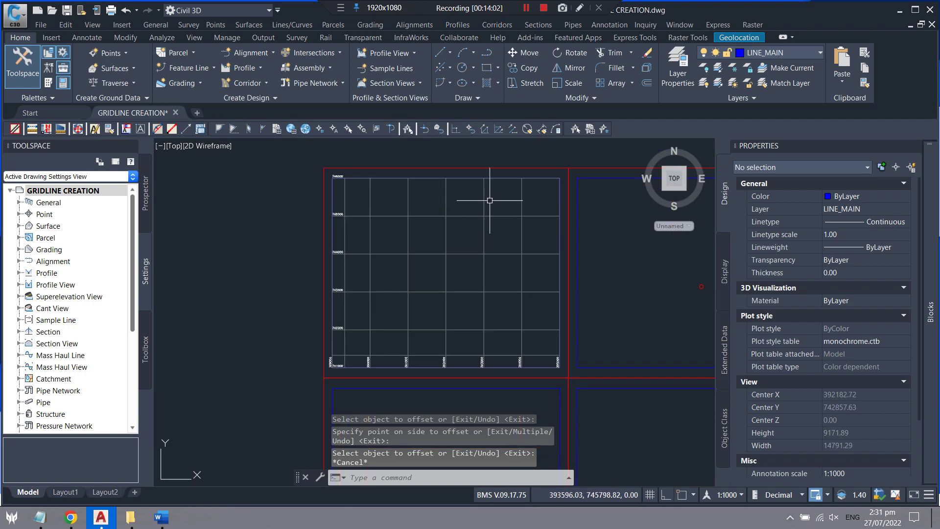
left_click(332, 256)
scroll(365, 355, "up", 3)
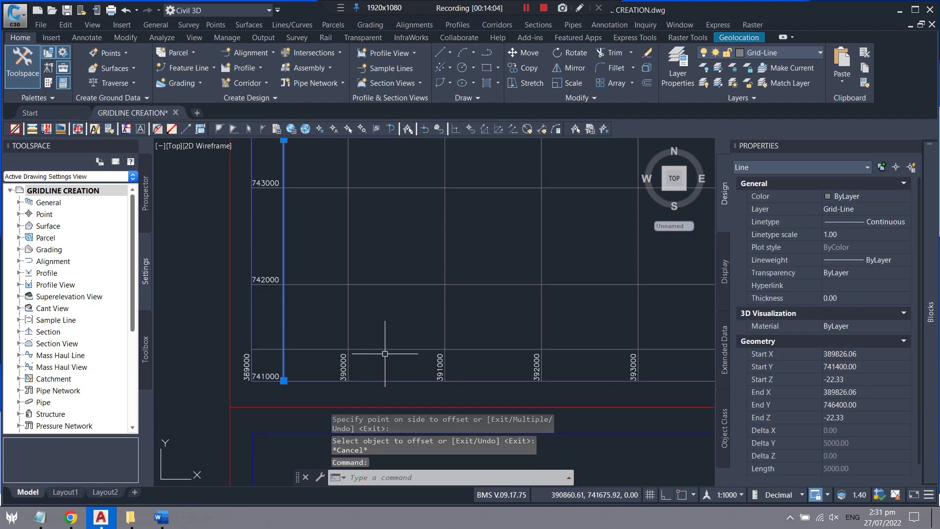
Step: Trim away all interior grid lines using a crossing window
left_click(387, 349)
type("tri")
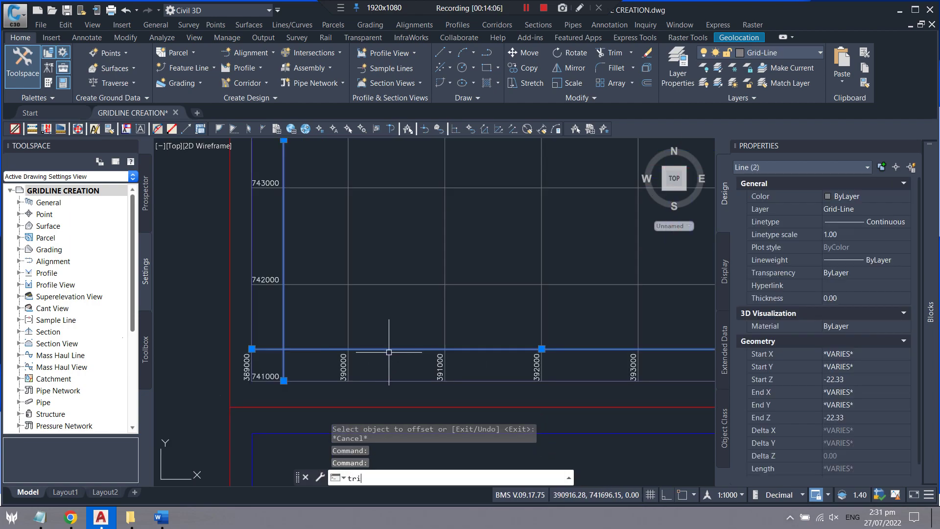
type("r")
key("Return")
scroll(389, 351, "down", 4)
left_click(505, 255)
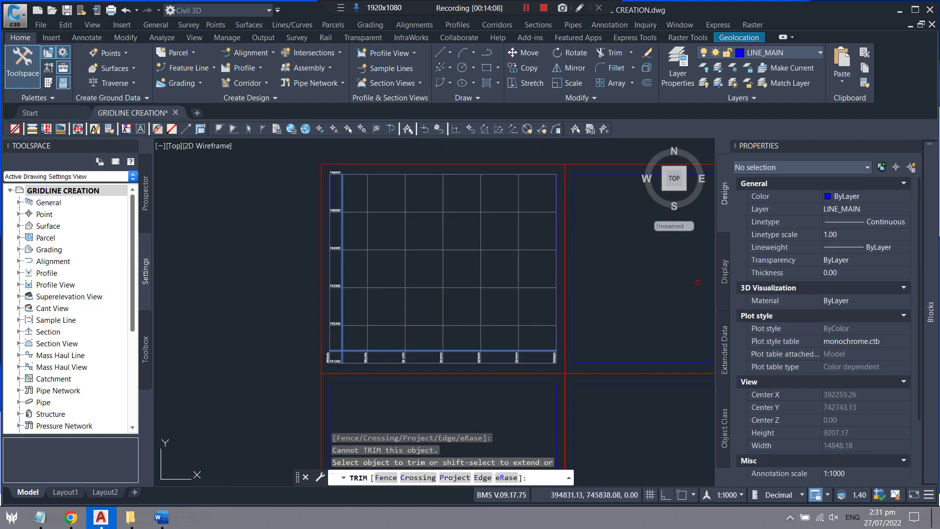
left_click(555, 191)
left_click(373, 315)
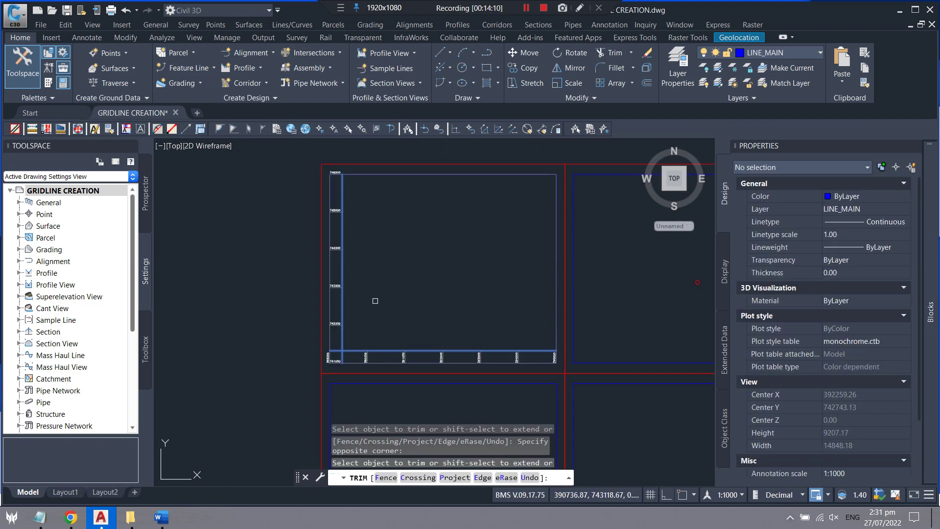
key("Escape")
scroll(329, 357, "up", 3)
scroll(315, 343, "up", 3)
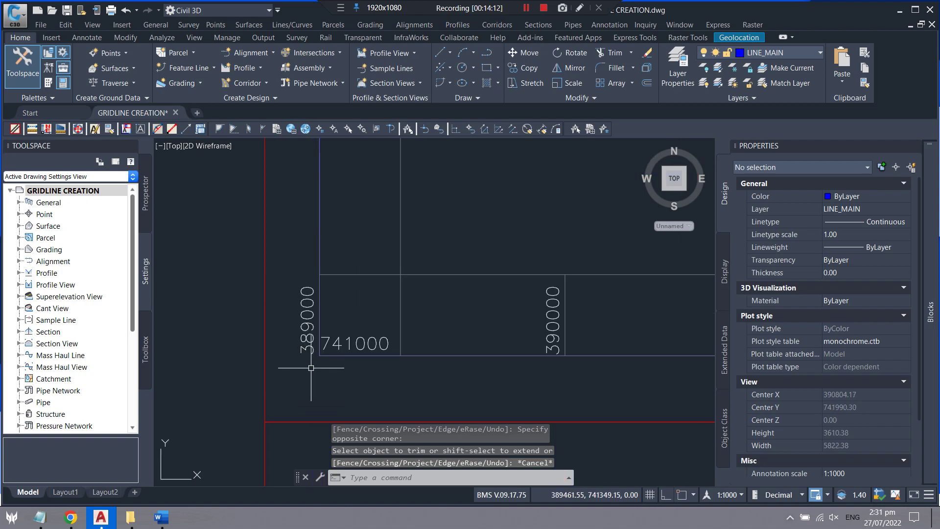
Step: Delete the 741000, 389000 and 746000 corner labels
left_click(342, 344)
left_click(274, 330)
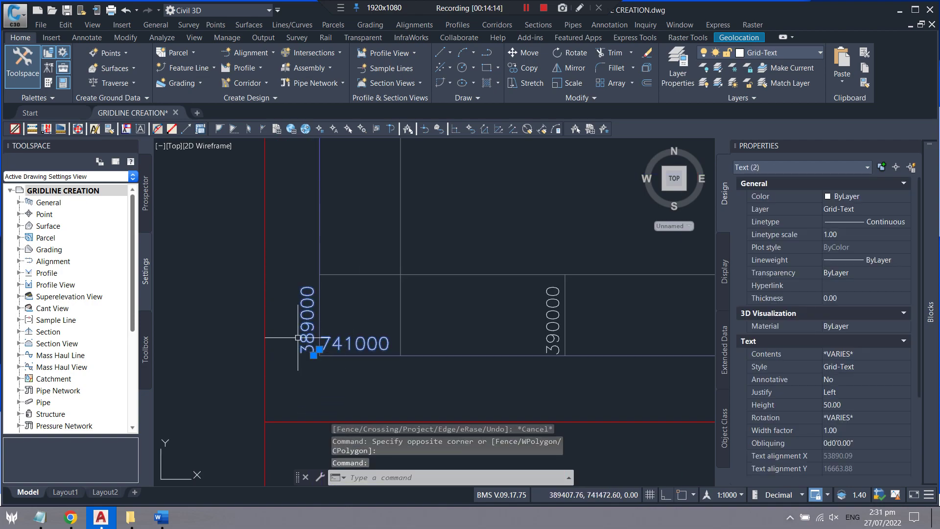
key("Delete")
scroll(368, 311, "down", 3)
scroll(346, 231, "down", 2)
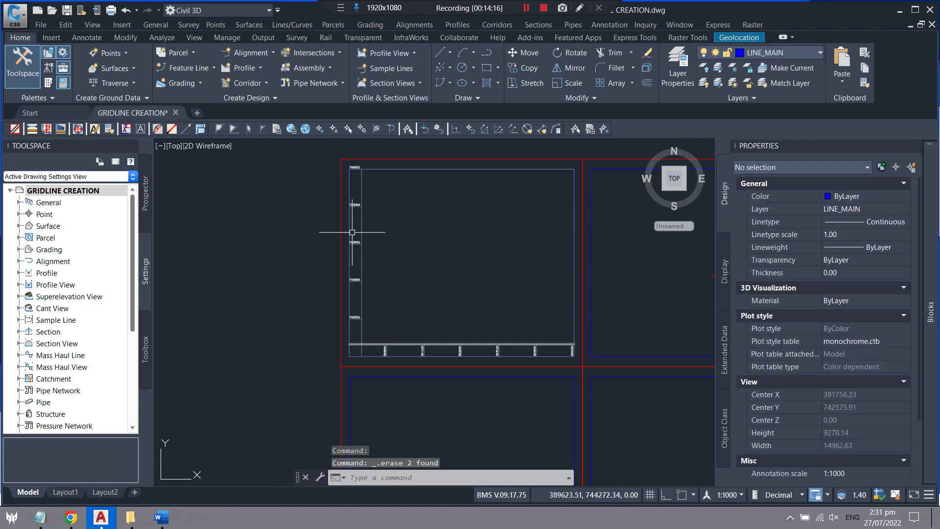
scroll(360, 156, "up", 8)
left_click(335, 178)
left_click(298, 213)
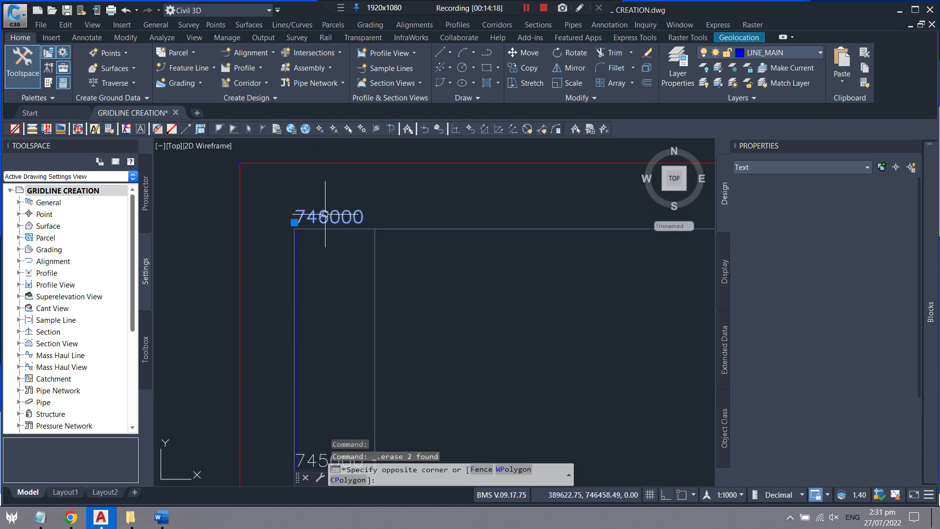
key("Delete")
Step: Delete the 395000 corner label and the two lower-left corner grid lines
scroll(332, 201, "down", 3)
scroll(352, 200, "down", 2)
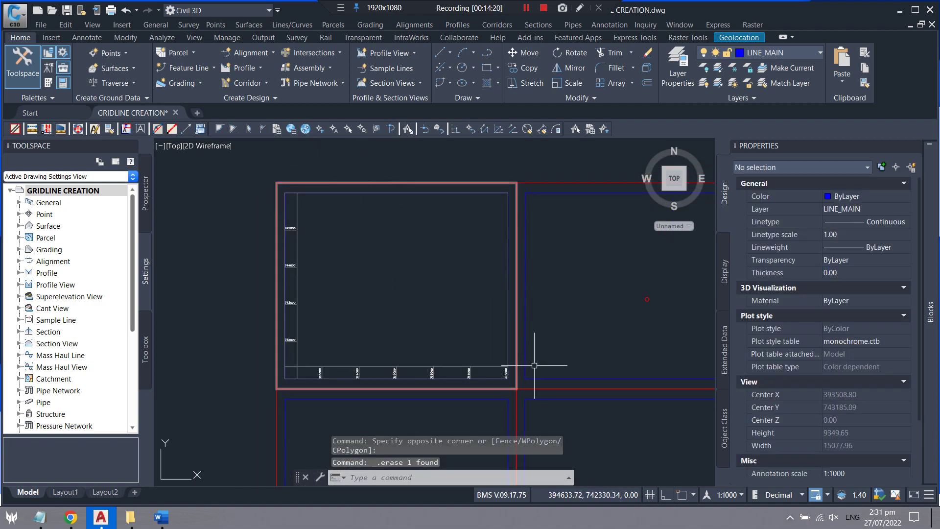
scroll(501, 380, "up", 5)
left_click(480, 365)
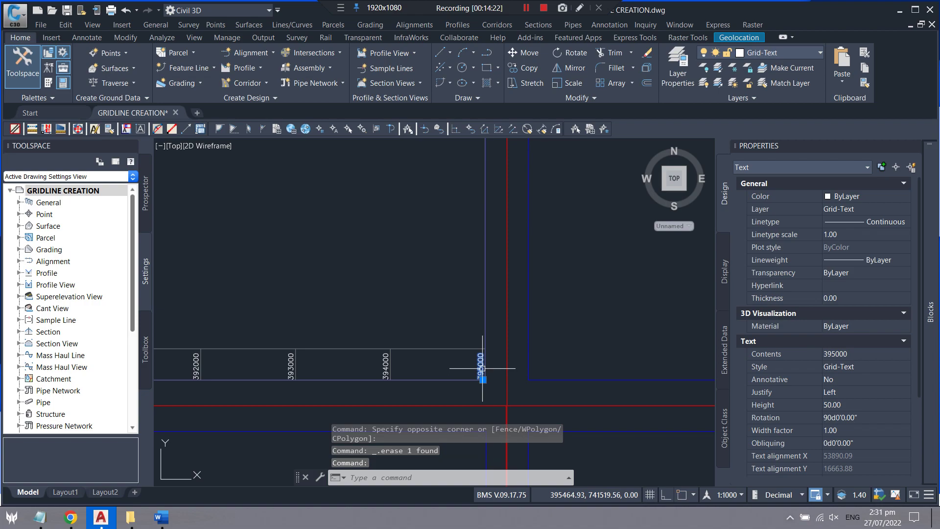
key("Delete")
scroll(505, 278, "down", 3)
scroll(343, 319, "up", 3)
scroll(318, 343, "up", 2)
left_click(359, 326)
left_click(294, 347)
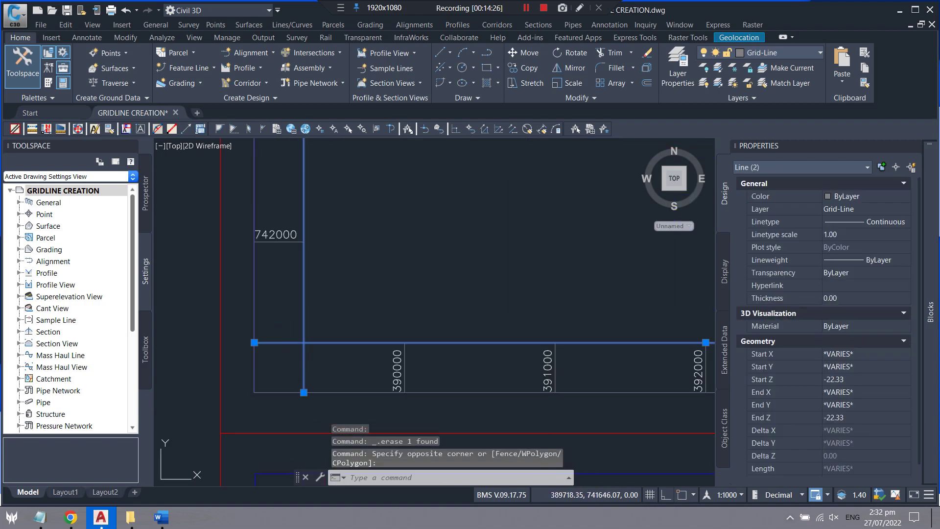
key("Delete")
Step: Delete the stray top horizontal grid line and the extra vertical border line
scroll(359, 320, "down", 4)
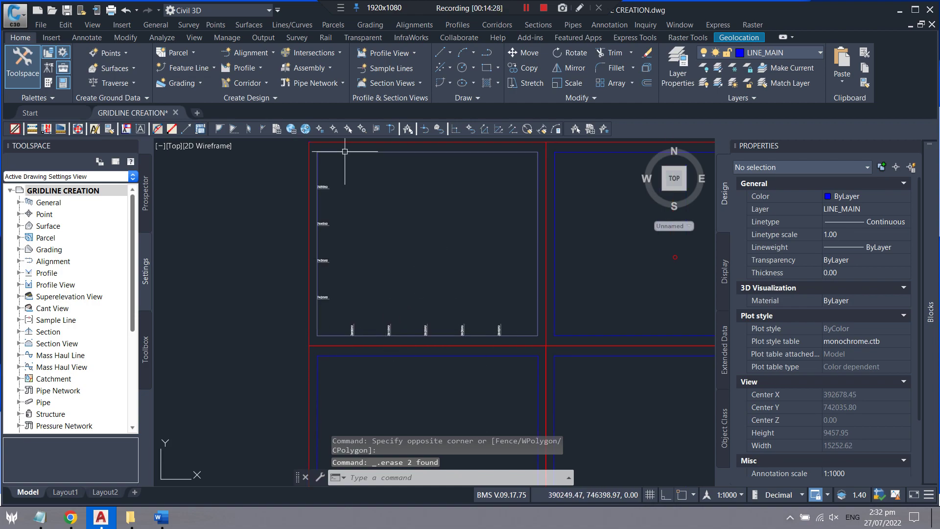
scroll(345, 151, "up", 3)
scroll(298, 215, "up", 3)
scroll(364, 233, "down", 3)
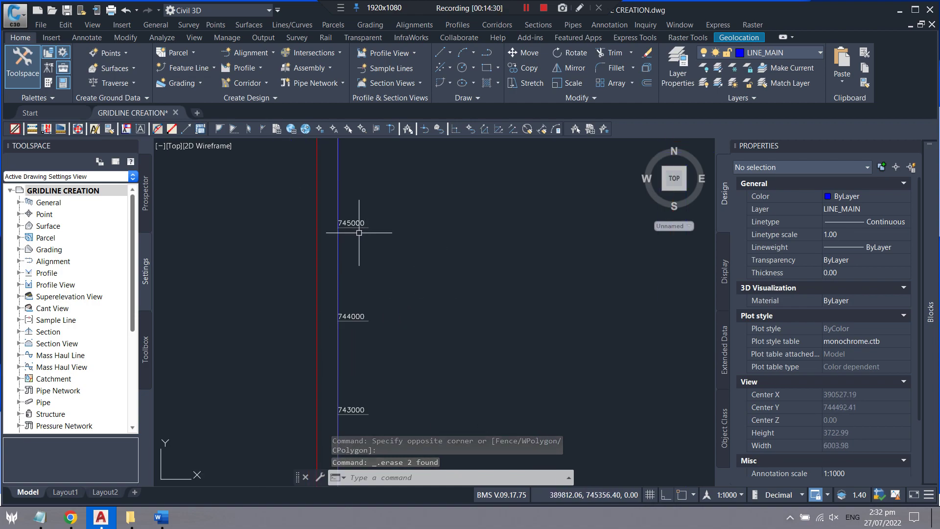
scroll(345, 216, "down", 3)
scroll(346, 208, "up", 3)
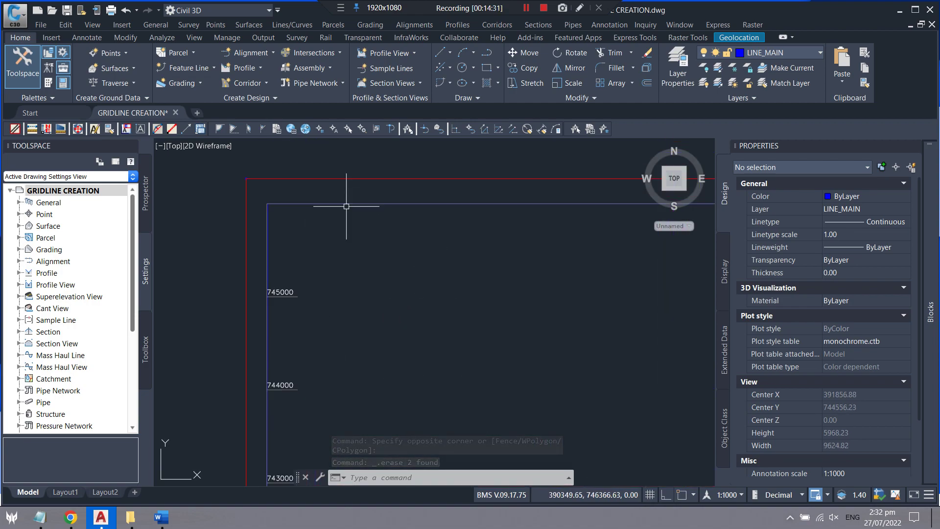
left_click(292, 202)
scroll(267, 215, "up", 3)
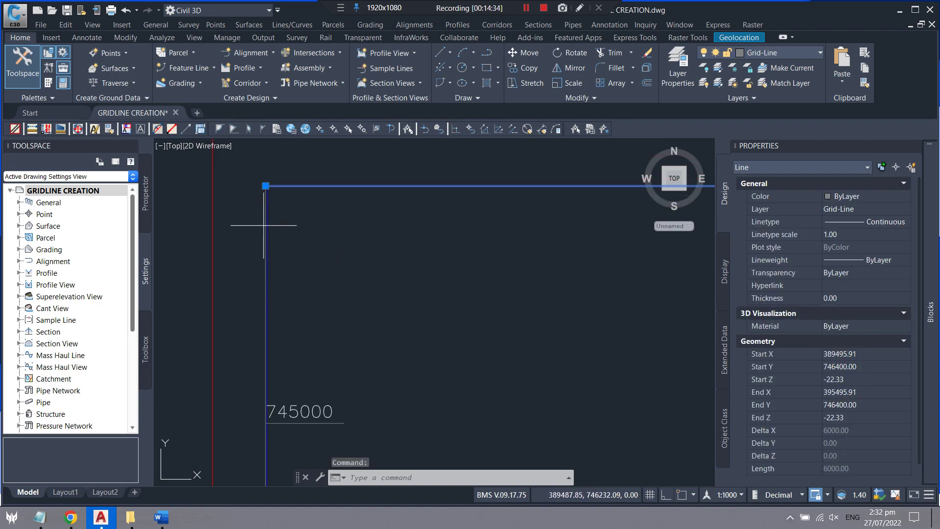
left_click(264, 225)
key("Delete")
scroll(390, 349, "down", 3)
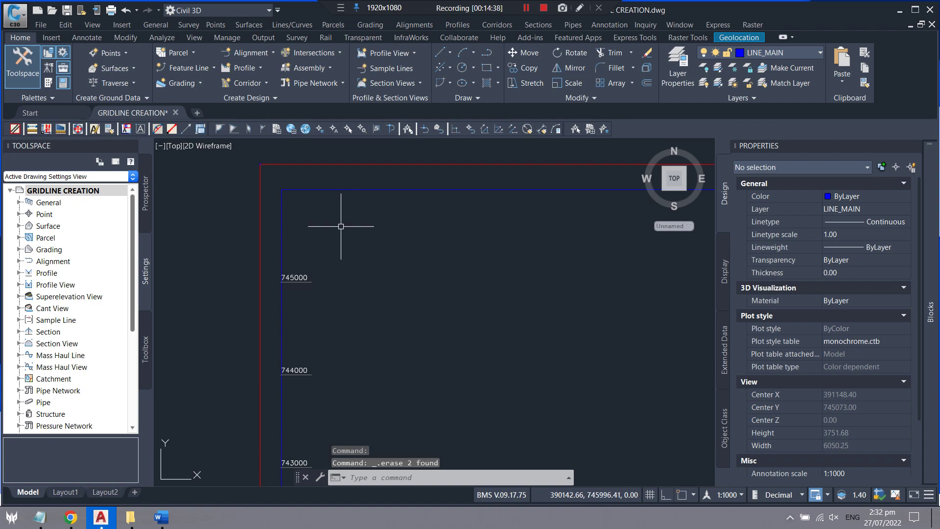
Step: Draw a small circle (radius 42.54) on the left border at the 745000 gridline end
type("cicle")
key("Return")
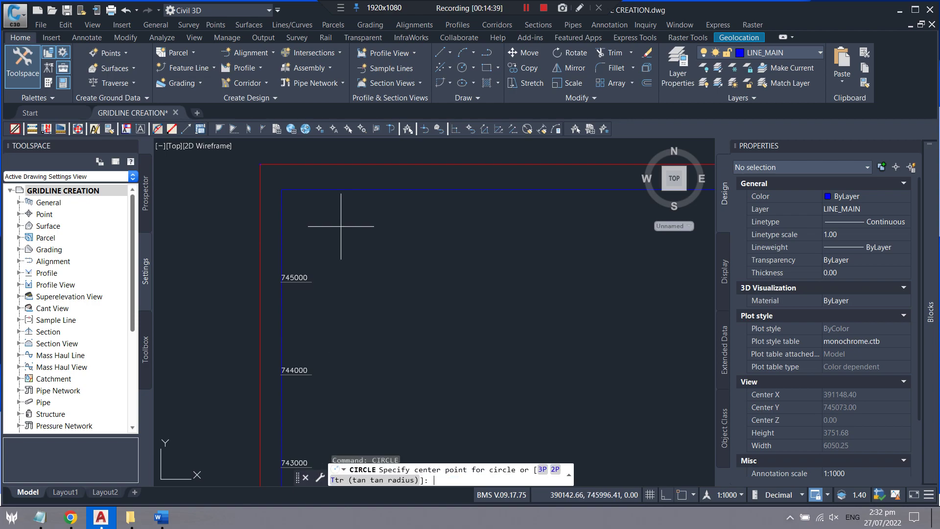
scroll(290, 295, "up", 5)
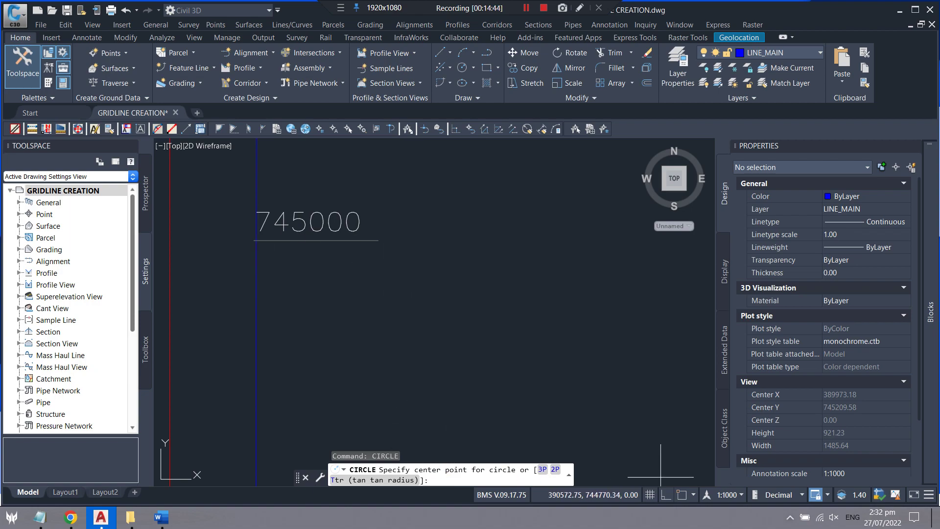
scroll(273, 231, "up", 2)
scroll(245, 252, "up", 2)
left_click(244, 248)
left_click(284, 254)
Step: Select the circle, edit its Center Y in Properties, and add the 745000 label to the selection
left_click(294, 270)
left_click(255, 252)
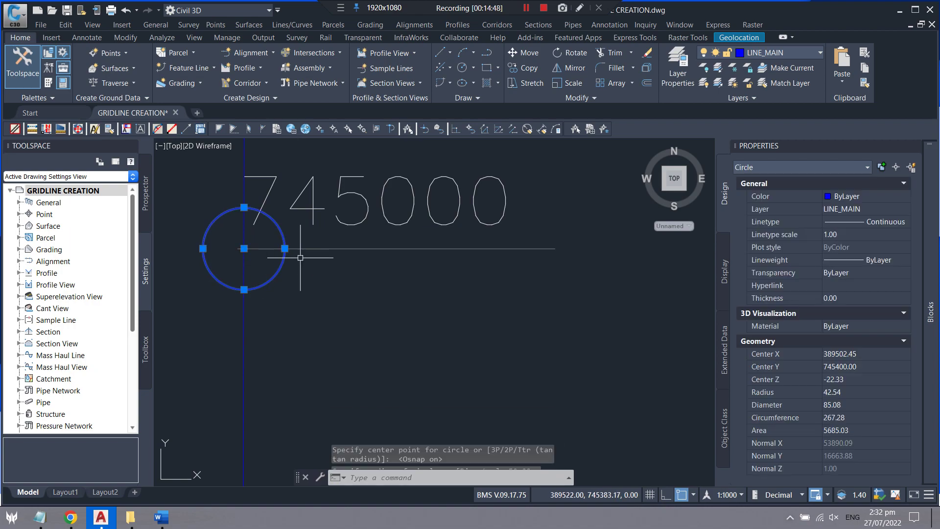
scroll(300, 254, "down", 2)
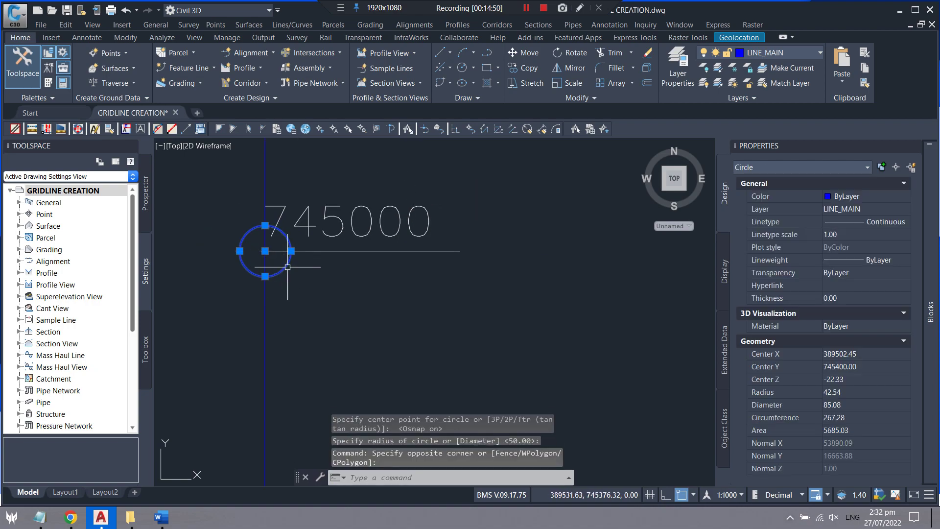
left_click(853, 369)
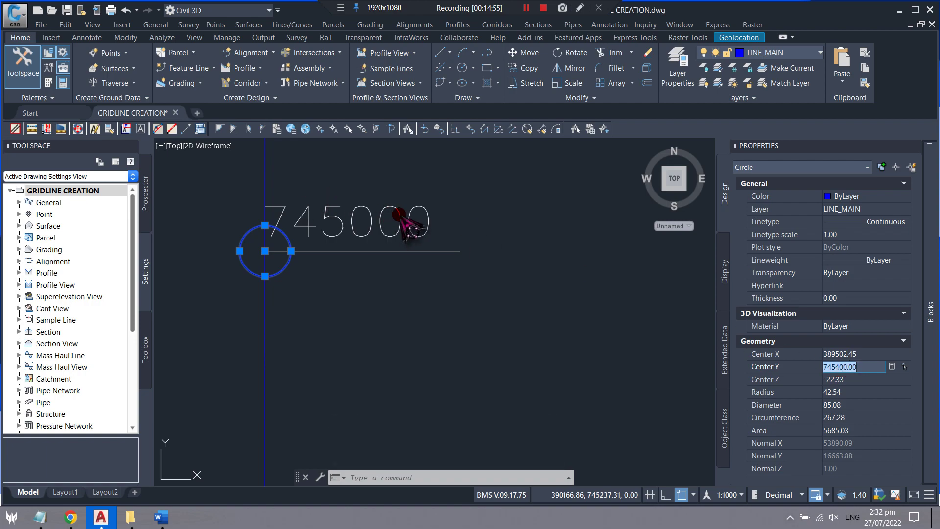
left_click(359, 215)
Step: Edit the 745000 northing label text to read 745400
type("texte")
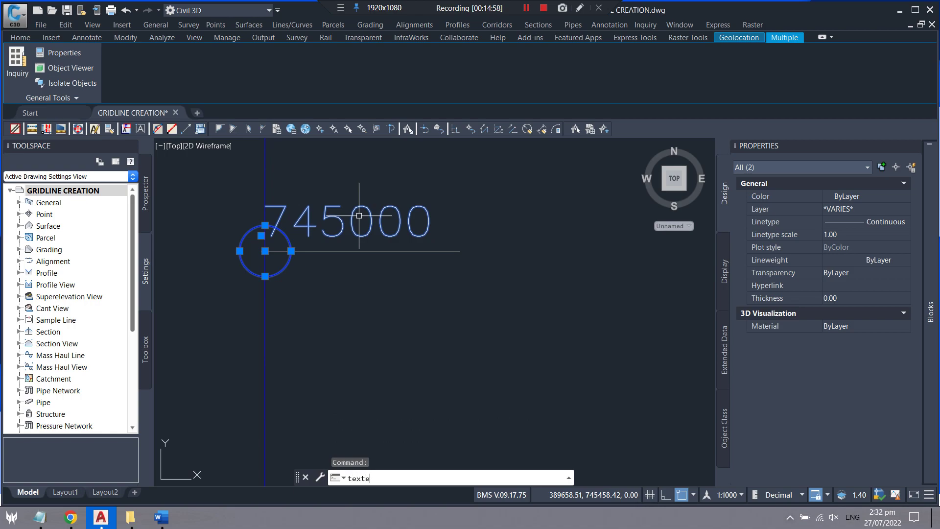
key("Return")
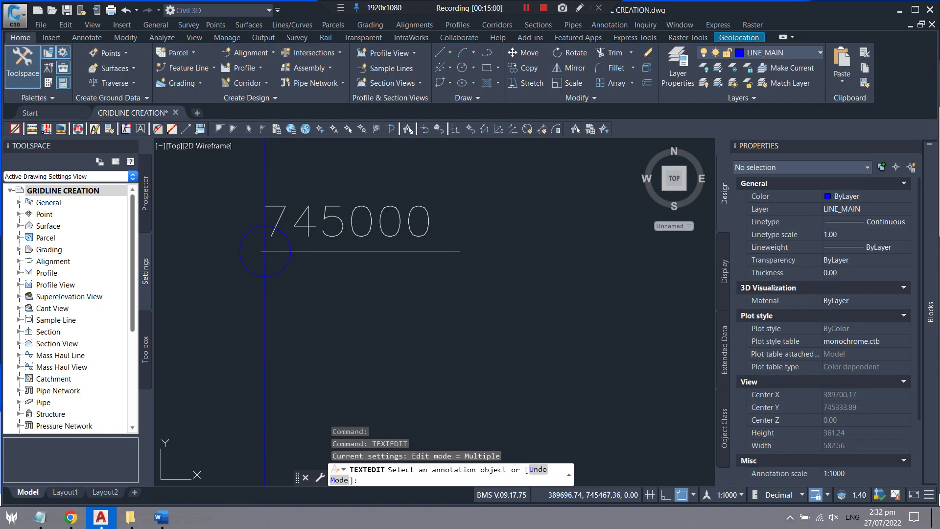
left_click(389, 220)
left_click_drag(447, 226, 528, 238)
key("BackSpace")
key("BackSpace")
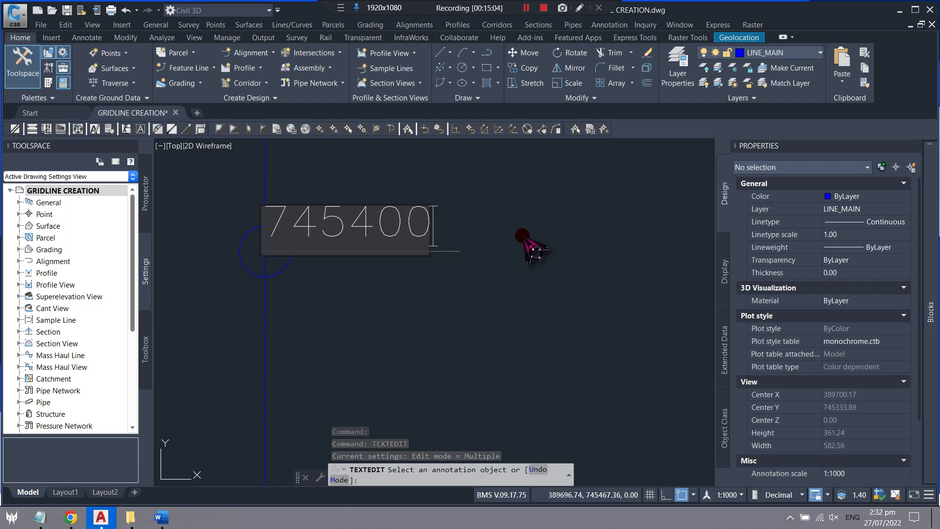
double_click(361, 217)
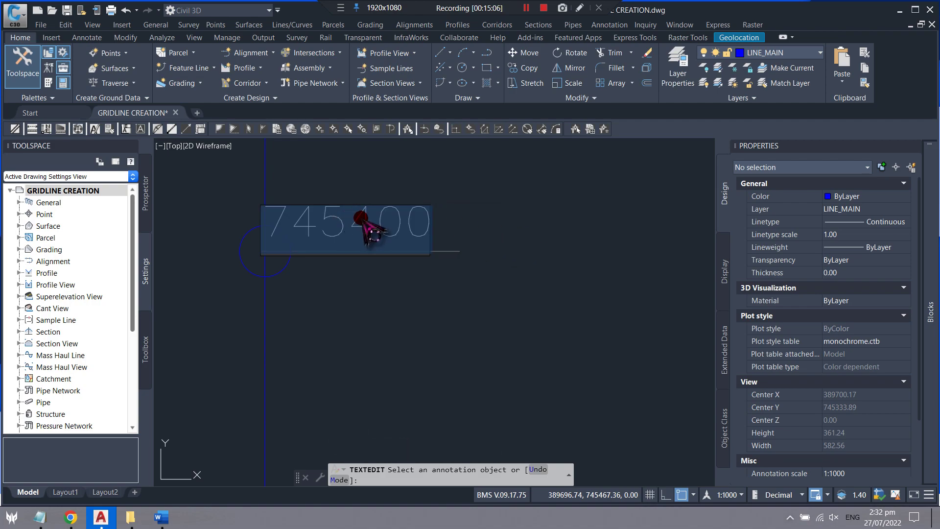
left_click(484, 215)
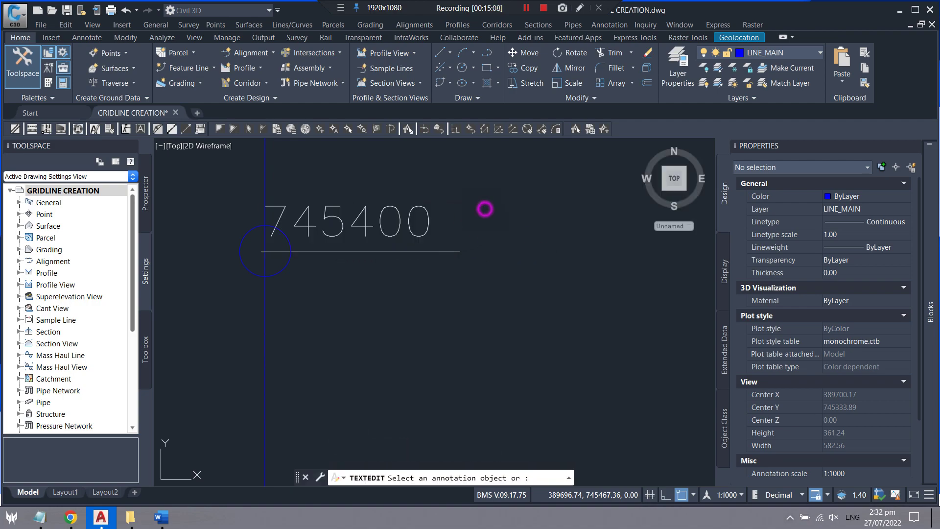
Step: Change the next two northing labels to 744400 and 743400
scroll(318, 172, "down", 4)
scroll(319, 173, "down", 1)
scroll(331, 307, "down", 1)
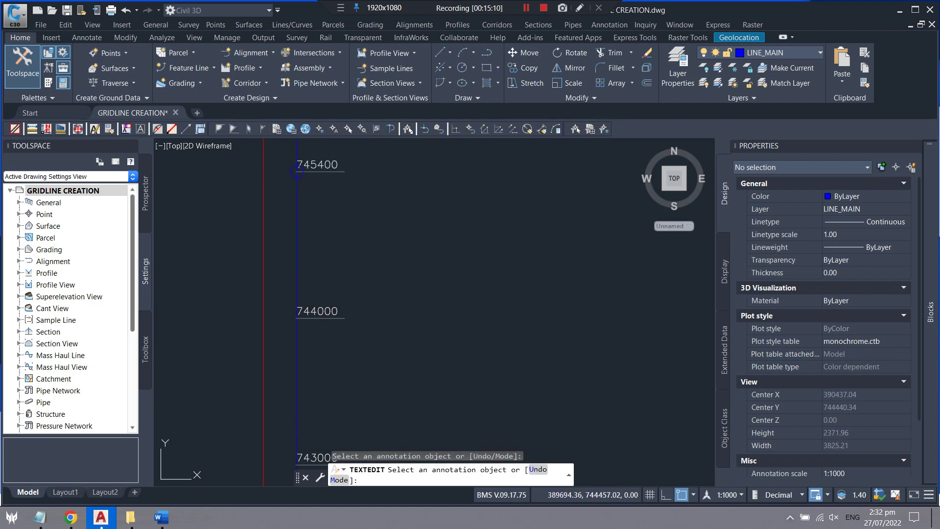
left_click(337, 316)
scroll(333, 312, "up", 2)
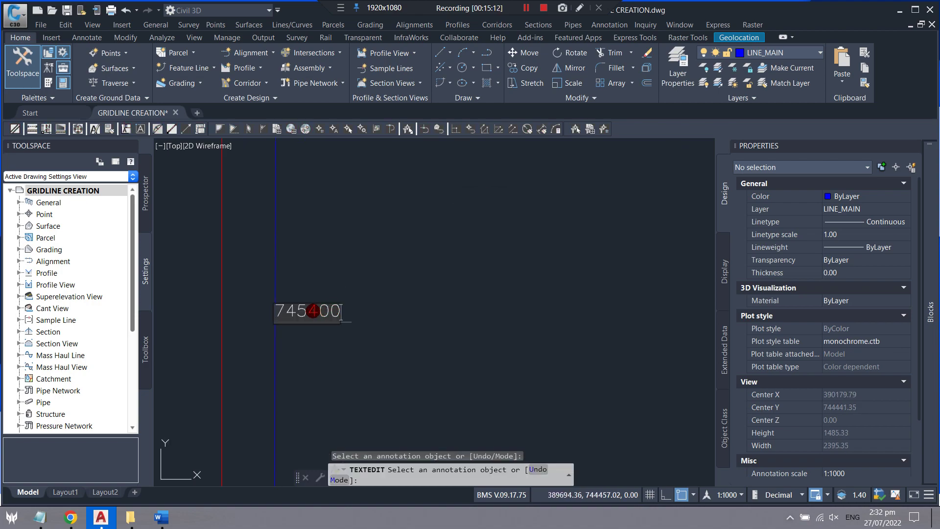
left_click(302, 306)
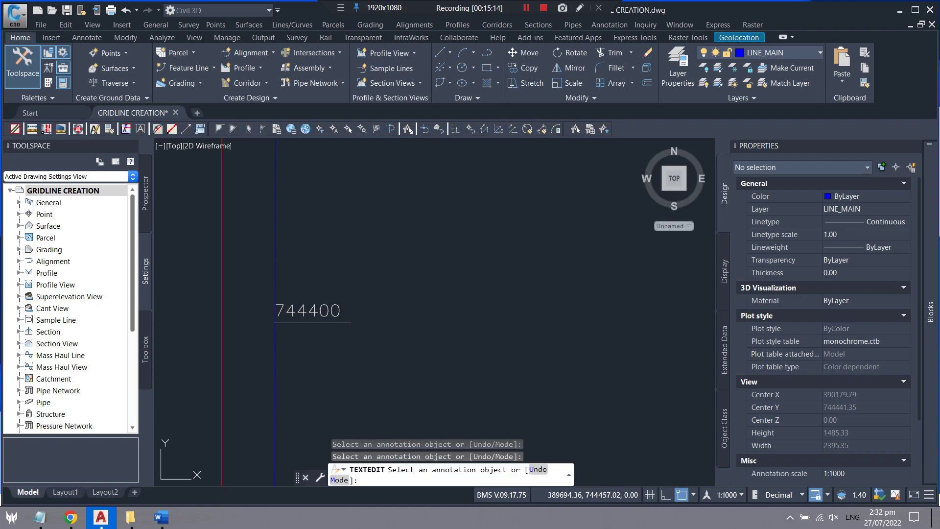
scroll(310, 258, "down", 2)
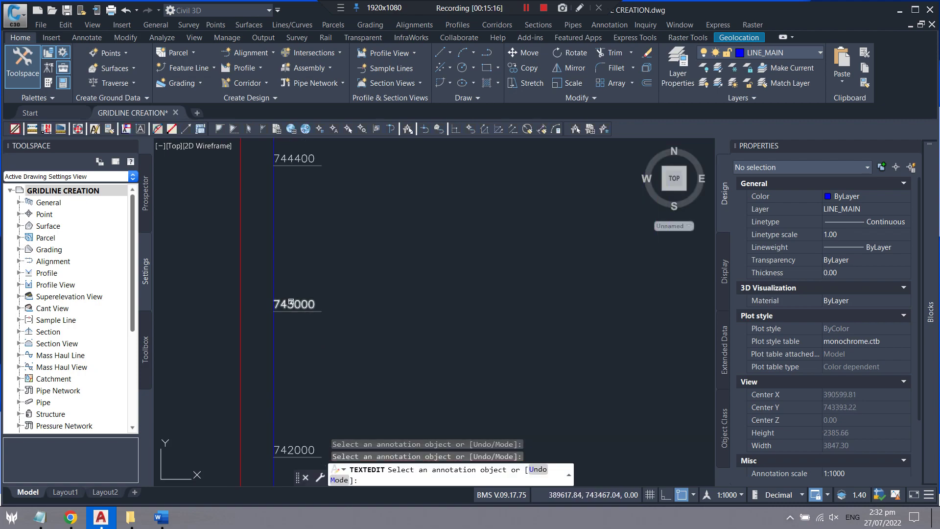
left_click(295, 302)
scroll(295, 302, "up", 4)
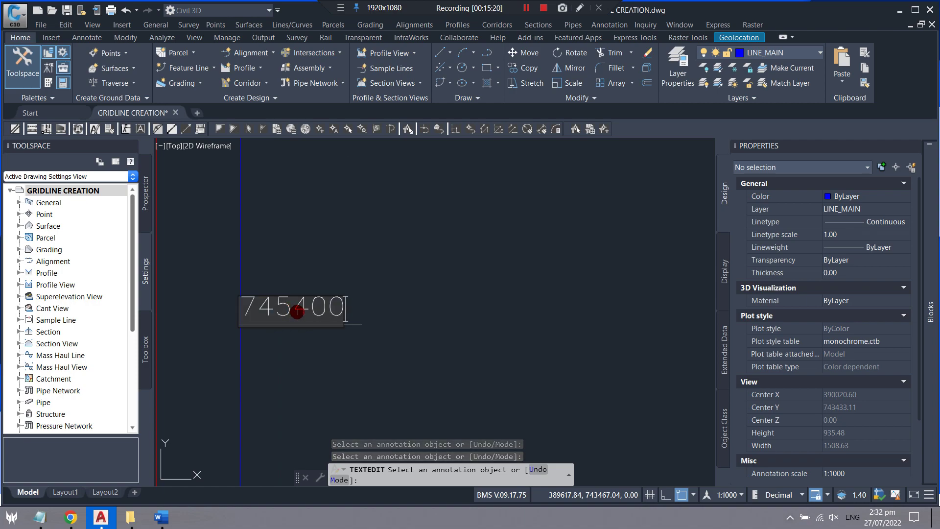
left_click(283, 305)
key("BackSpace")
type("3")
key("Return")
Step: Change the 742000 northing label to 742400
scroll(277, 420, "down", 2)
left_click(278, 419)
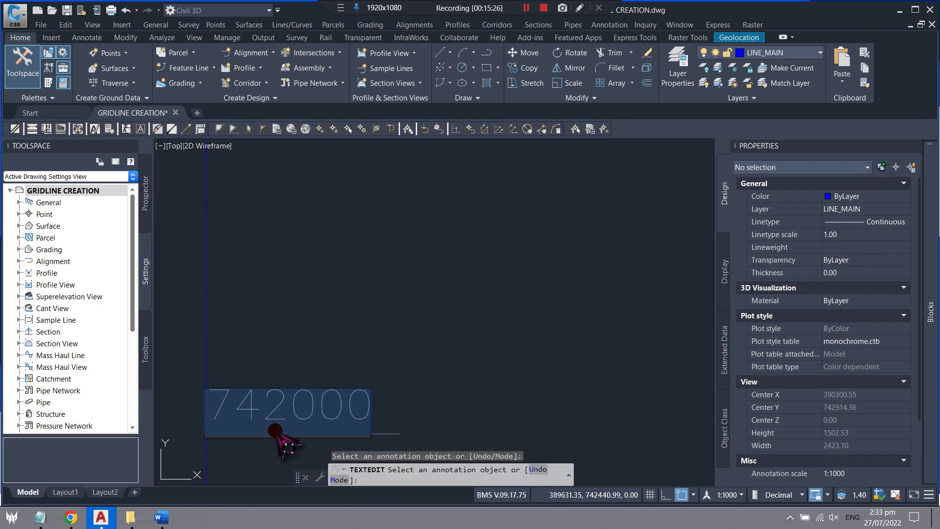
key("BackSpace")
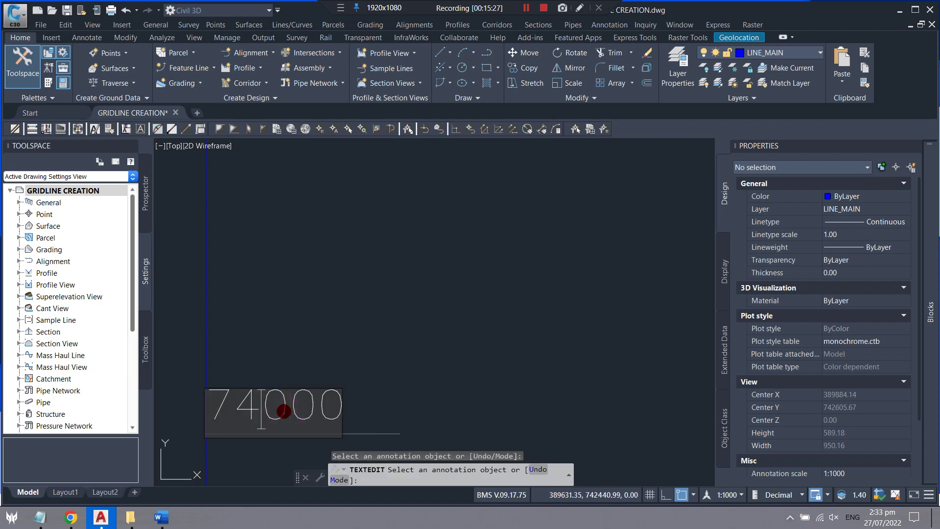
type("2")
key("Delete")
key("BackSpace")
type("54")
key("BackSpace")
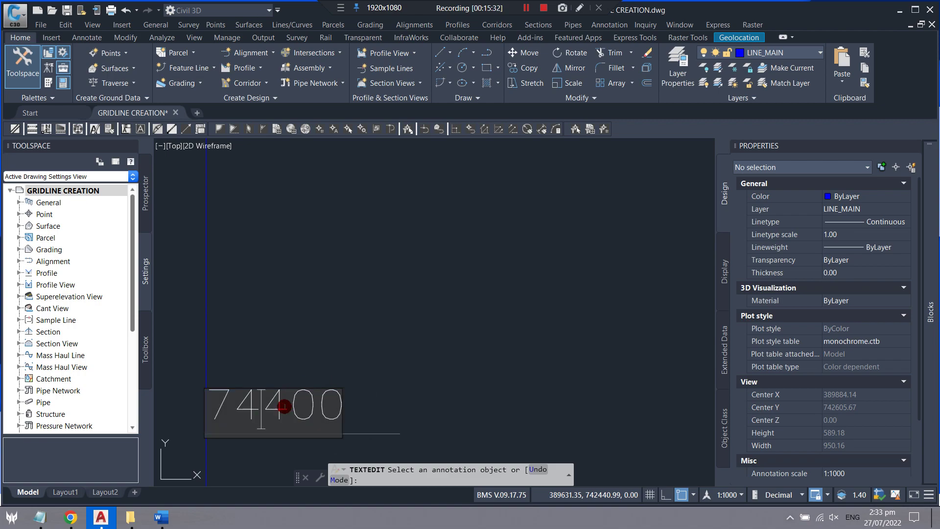
type("2")
left_click(285, 355)
Step: Erase the marker circle beside the 745400 label
scroll(285, 355, "down", 6)
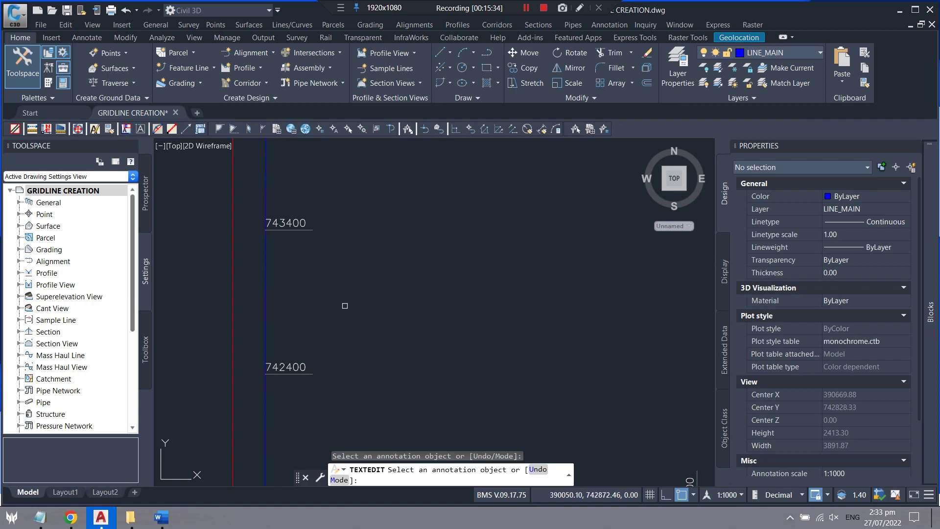
scroll(345, 265, "down", 3)
scroll(333, 235, "down", 2)
scroll(308, 201, "up", 3)
scroll(301, 189, "up", 3)
key("Escape")
scroll(275, 210, "up", 2)
left_click(267, 218)
key("Delete")
scroll(364, 177, "down", 3)
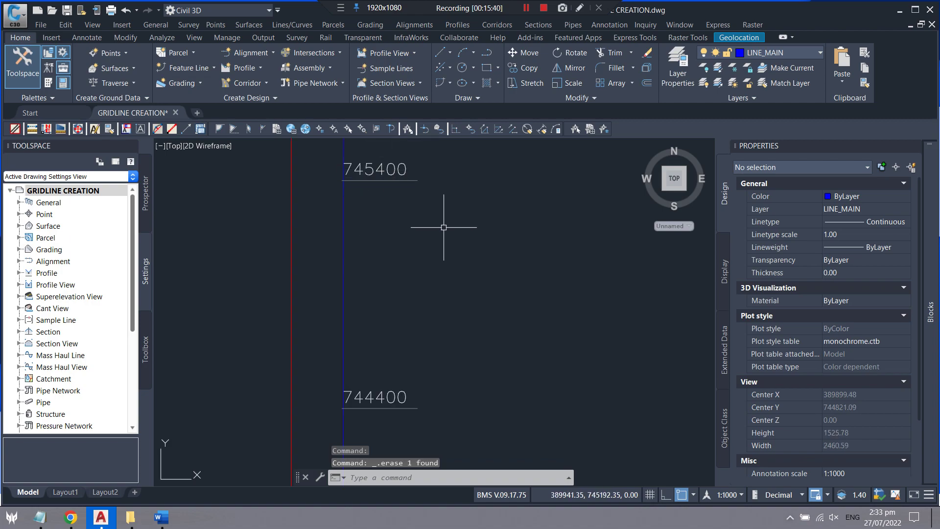
Step: Place an aligned check dimension between the 745400 and 744400 gridlines, reading 1000.0013
type("dima")
key("Return")
scroll(335, 162, "up", 4)
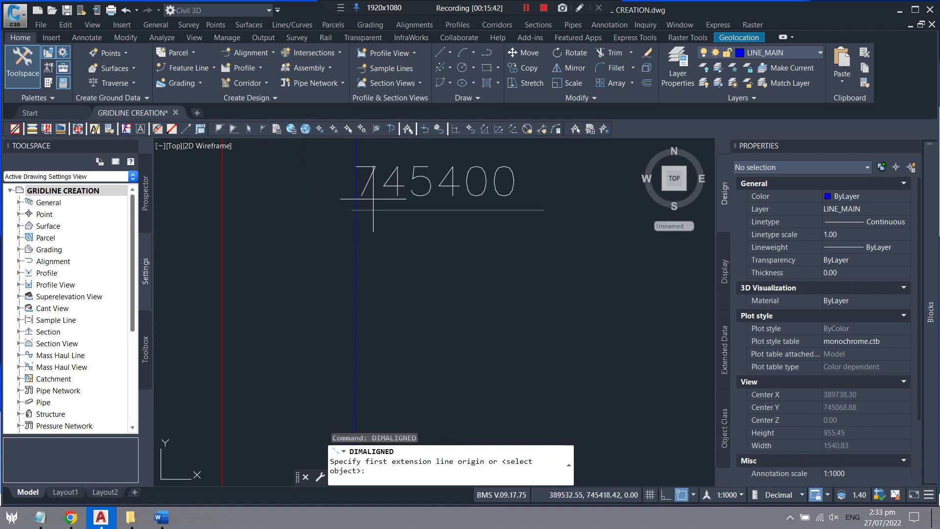
left_click(359, 209)
scroll(336, 193, "down", 3)
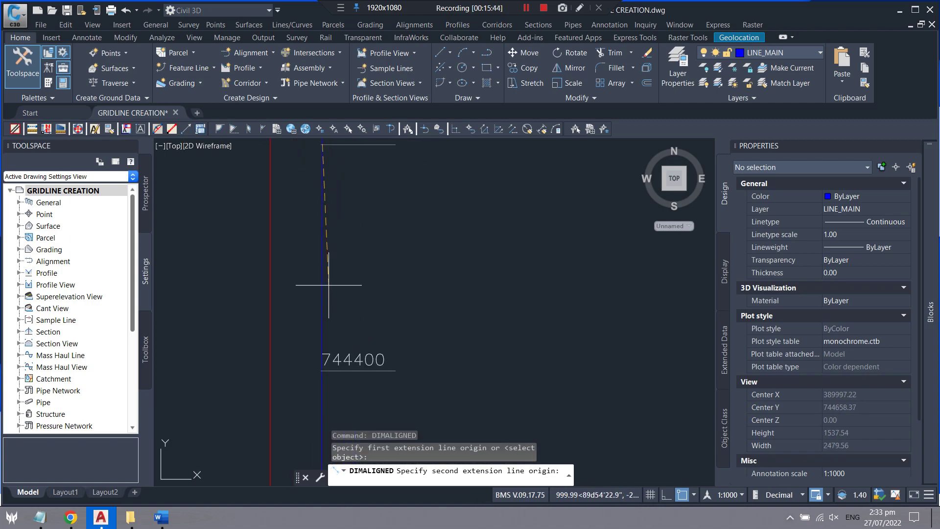
scroll(320, 380, "up", 3)
left_click(330, 357)
scroll(367, 318, "down", 3)
left_click(429, 242)
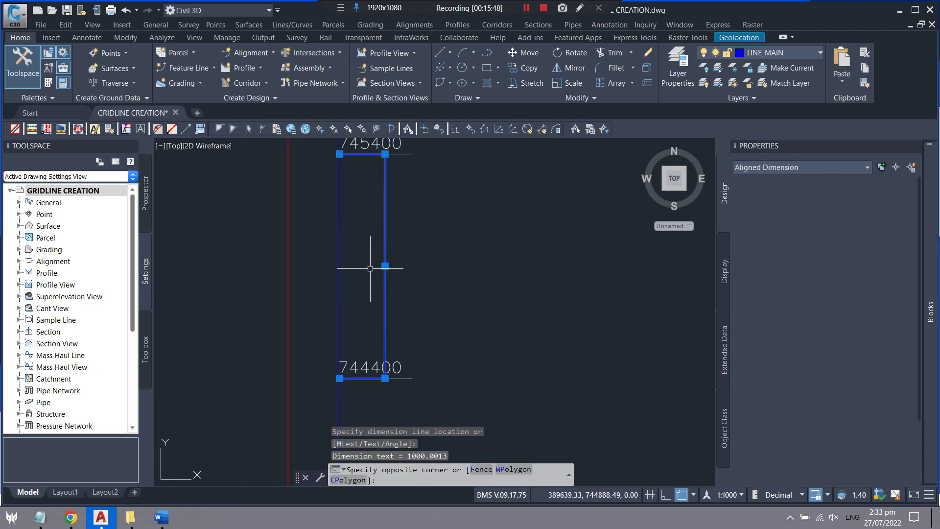
Step: Erase the check dimension
left_click(372, 267)
scroll(417, 263, "up", 4)
scroll(325, 284, "up", 4)
scroll(382, 220, "down", 2)
scroll(362, 236, "down", 3)
scroll(352, 225, "down", 2)
scroll(393, 220, "down", 2)
key("Delete")
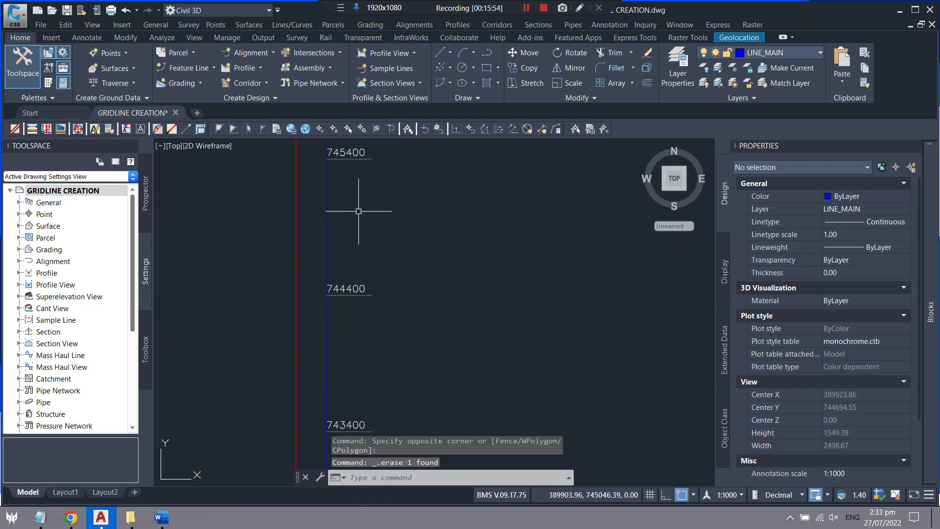
Step: Delete the stray horizontal line along the easting labels
scroll(344, 191, "down", 5)
scroll(446, 322, "up", 3)
scroll(355, 309, "up", 5)
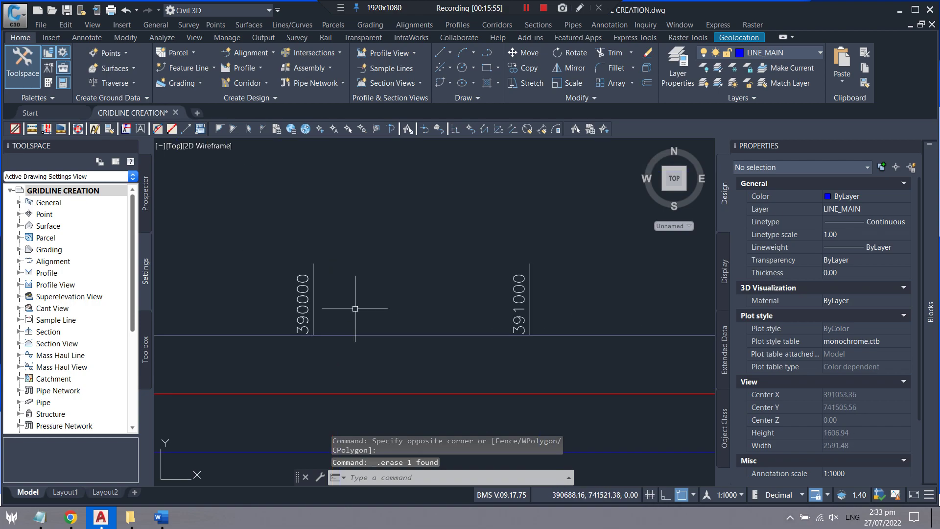
left_click(367, 334)
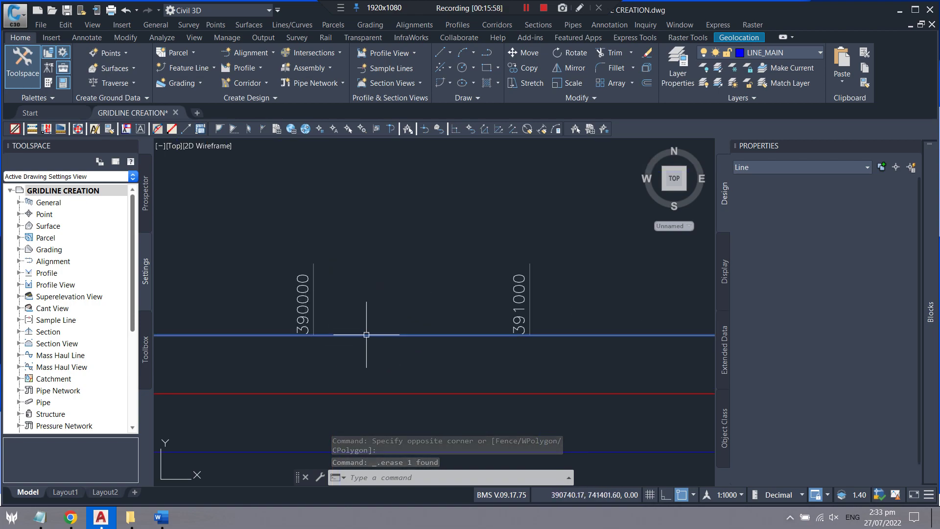
key("Delete")
scroll(399, 250, "down", 2)
scroll(397, 274, "down", 4)
scroll(397, 274, "up", 4)
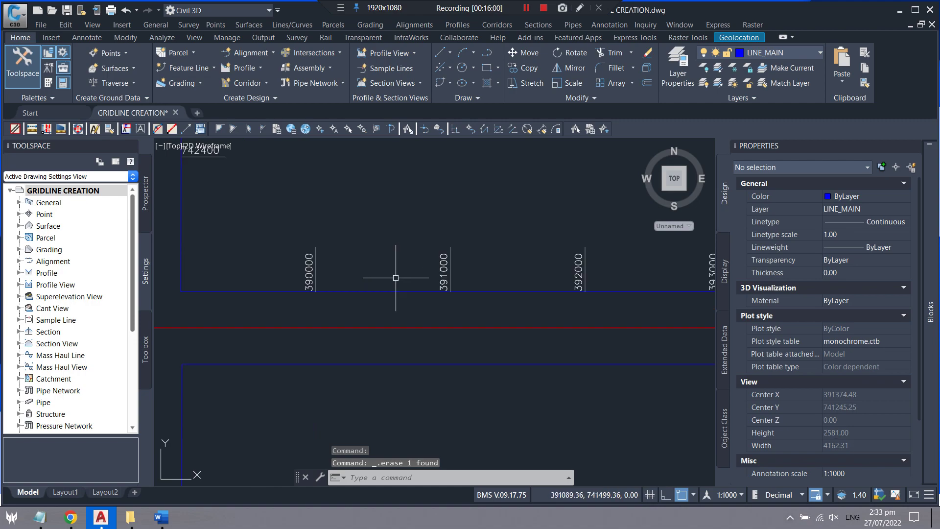
Step: Draw a circle (radius 85.43) centred at the foot of the 390000 easting gridline
type("c")
key("Return")
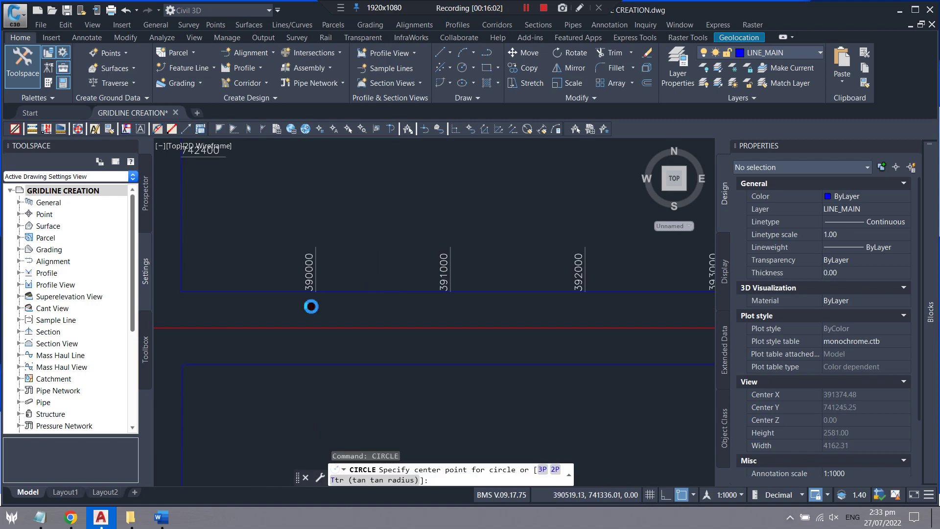
scroll(319, 299, "down", 4)
scroll(313, 300, "up", 3)
scroll(318, 296, "up", 7)
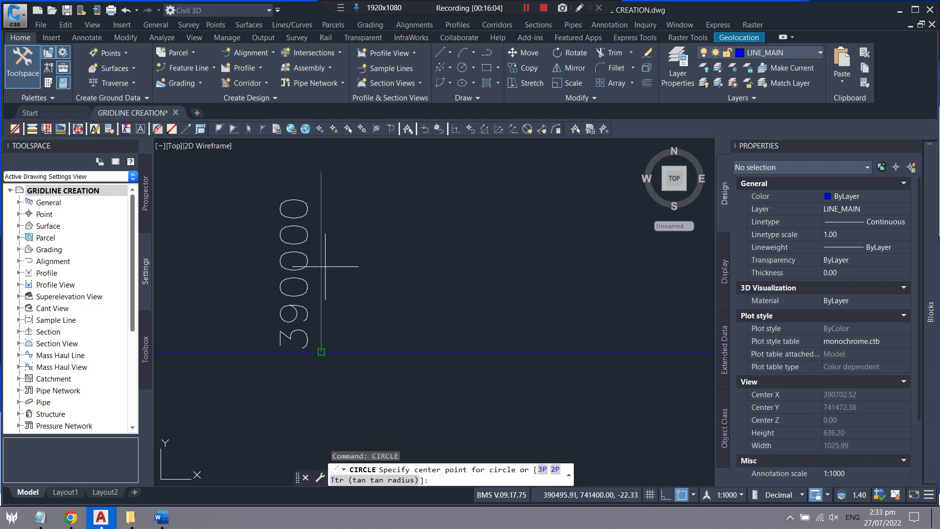
left_click(321, 351)
left_click(347, 313)
Step: Select the circle and read its Center X value, 390495.91, in Properties
scroll(387, 237, "down", 2)
scroll(387, 238, "up", 2)
left_click(402, 232)
left_click(380, 258)
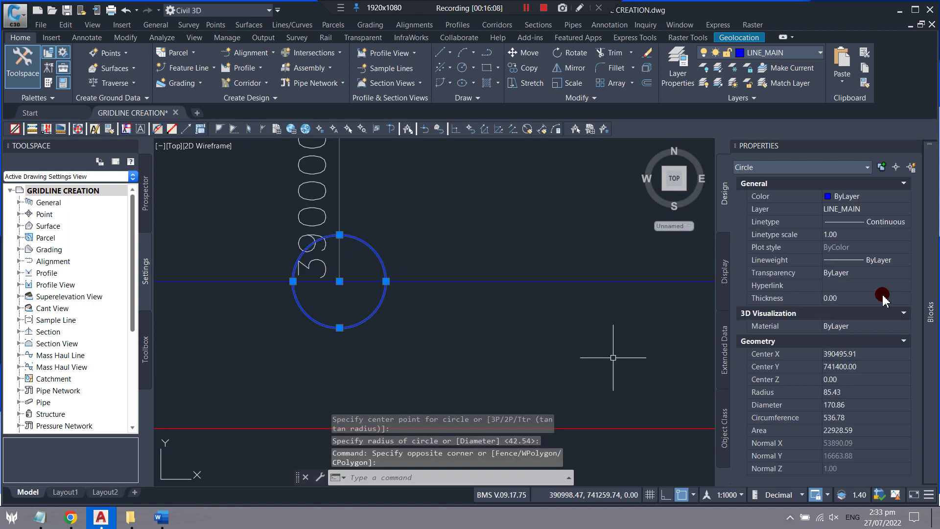
left_click(851, 354)
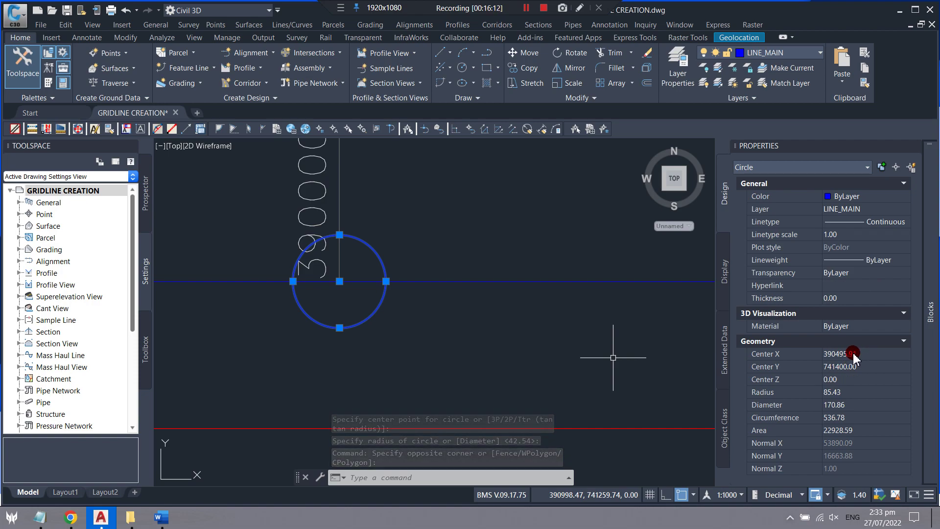
left_click(866, 352)
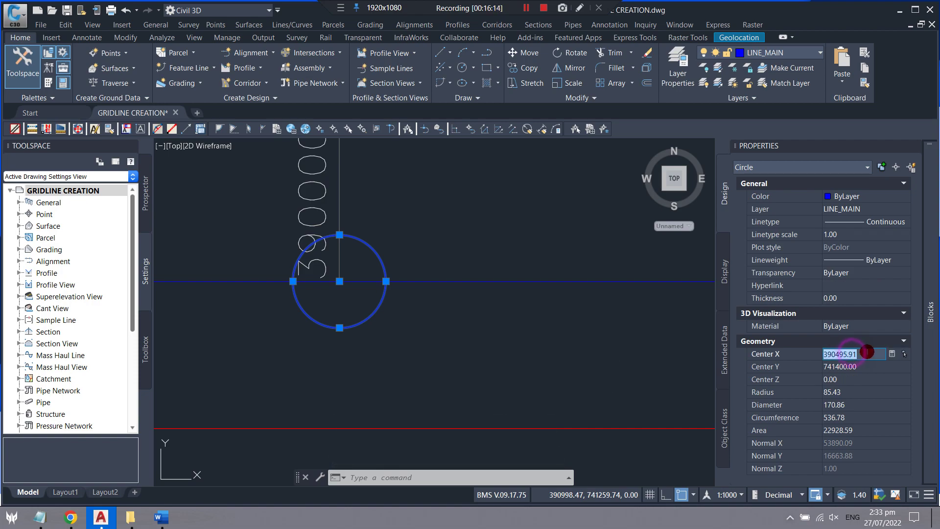
left_click(811, 349)
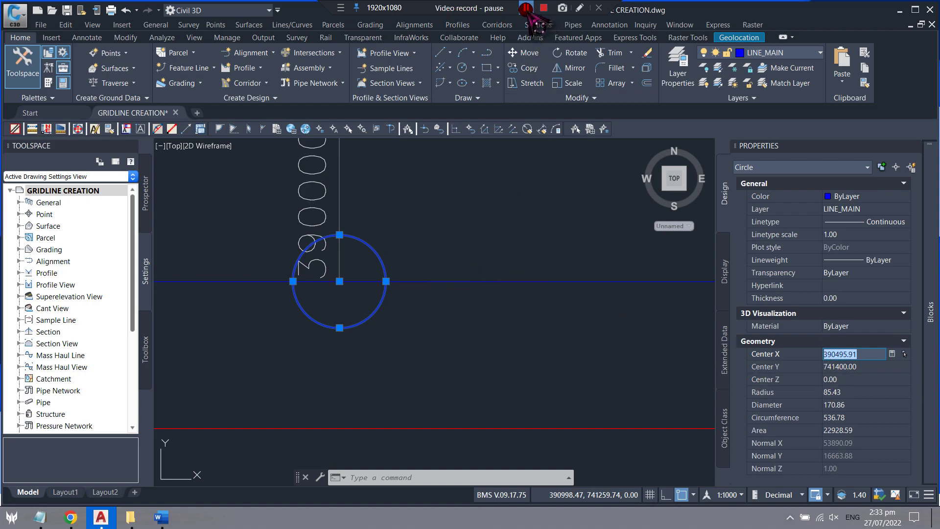
Step: Clear the circle selection and select the 390000 label text
left_click(426, 293)
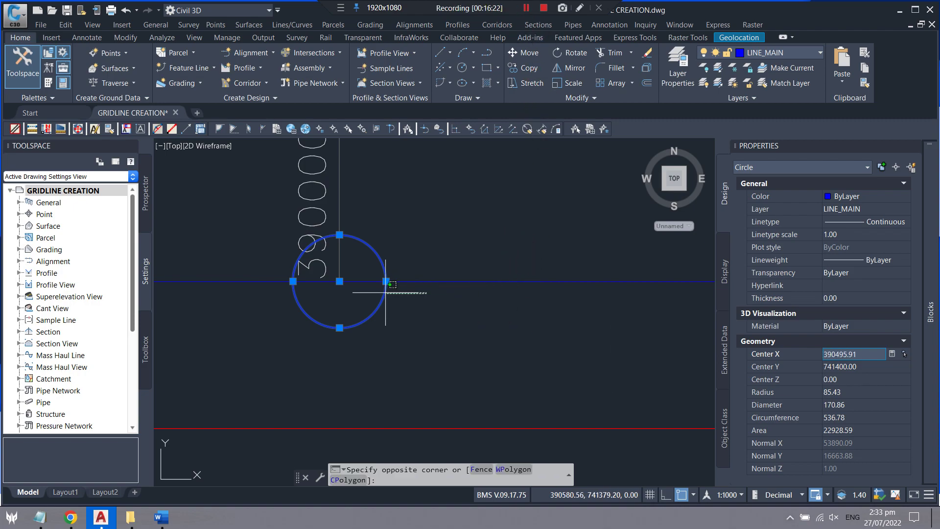
scroll(389, 294, "down", 1)
key("Escape")
scroll(428, 251, "down", 5)
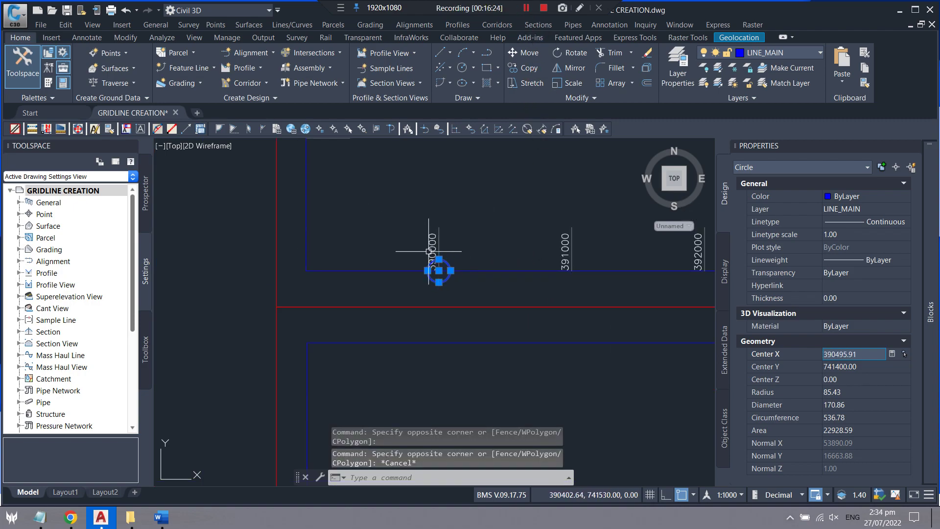
key("Escape")
scroll(428, 251, "up", 2)
left_click(433, 243)
Step: With TEXTEDIT, change the first easting label from 390000 to 390496
type("tex")
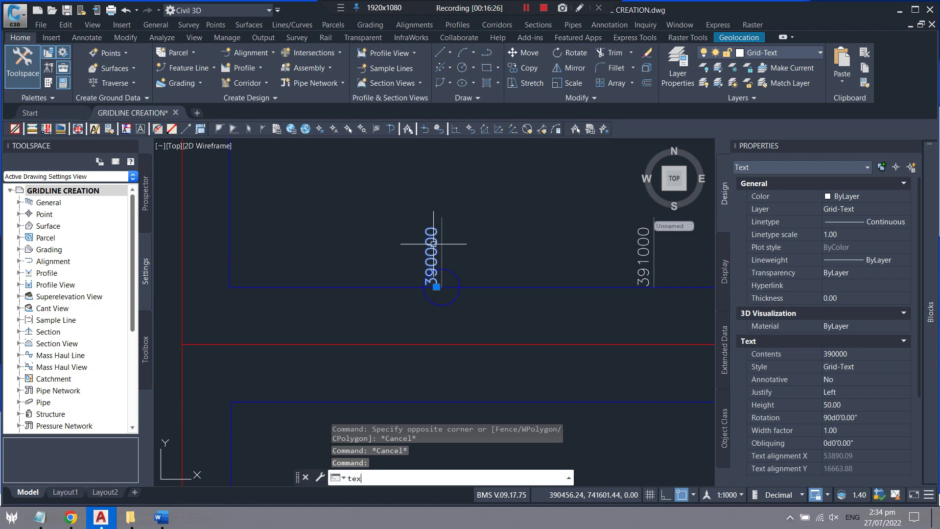
type("tedit")
key("Return")
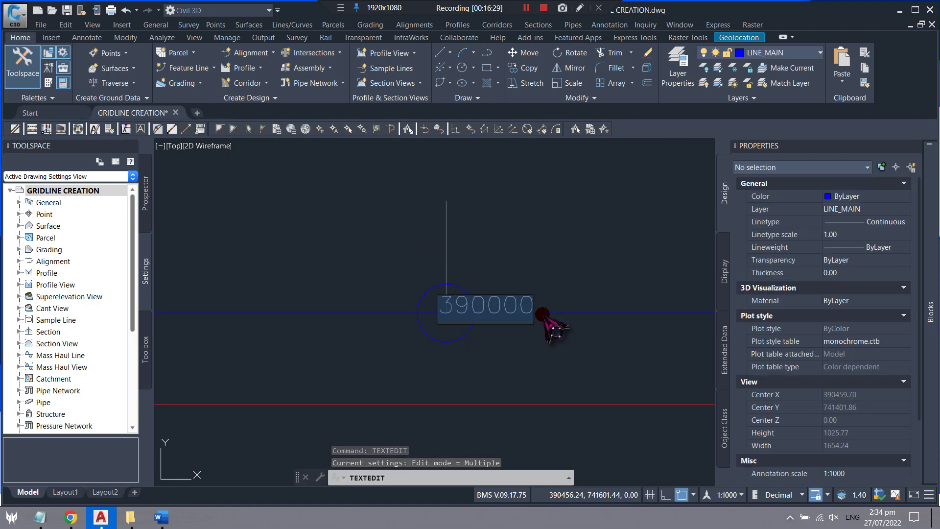
type("390495.91")
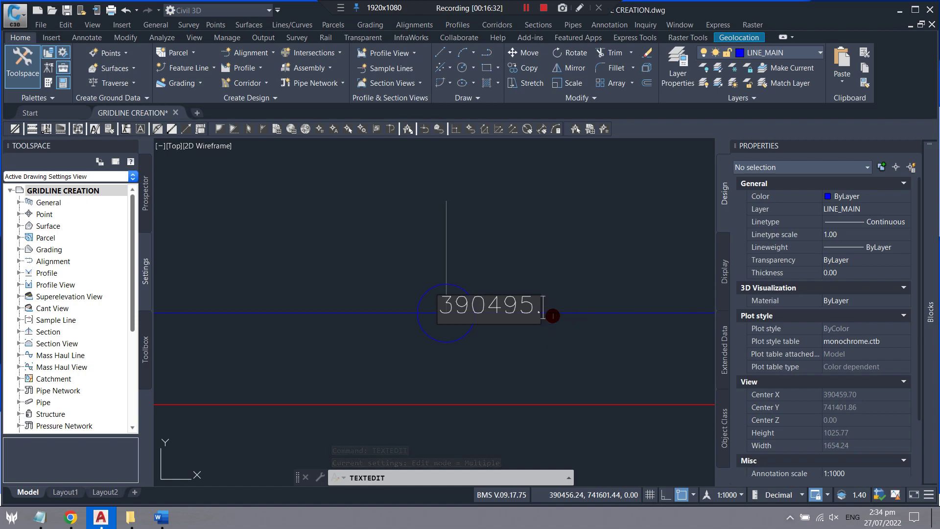
key("BackSpace")
key("BackSpace")
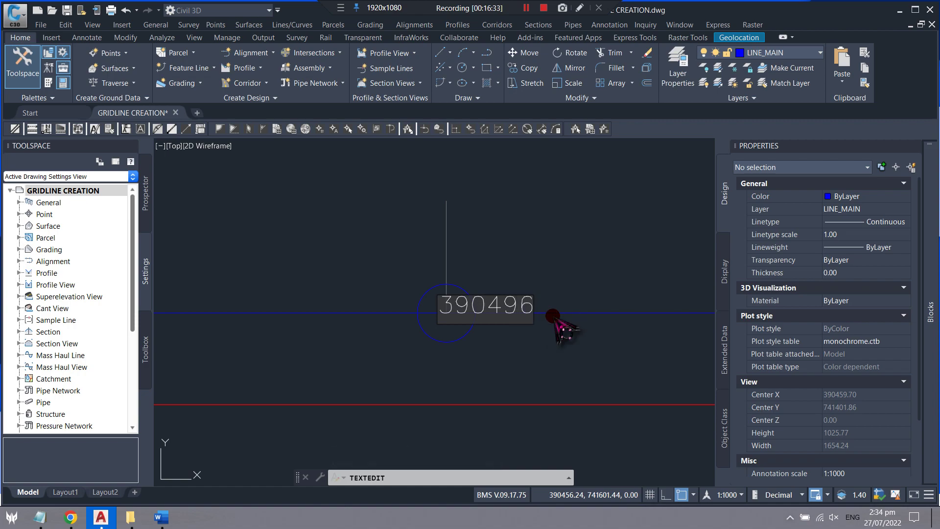
type("6")
key("Return")
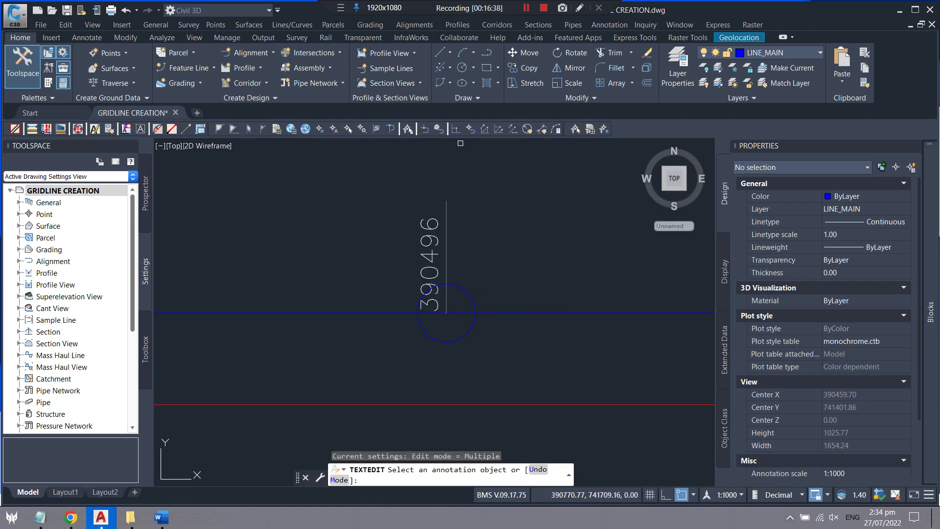
scroll(343, 218, "down", 2)
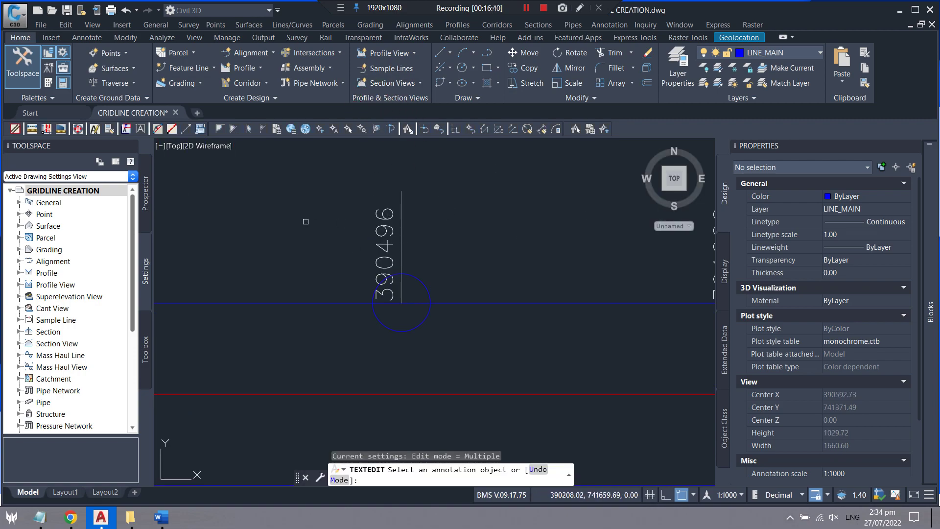
scroll(281, 268, "down", 2)
left_click(374, 257)
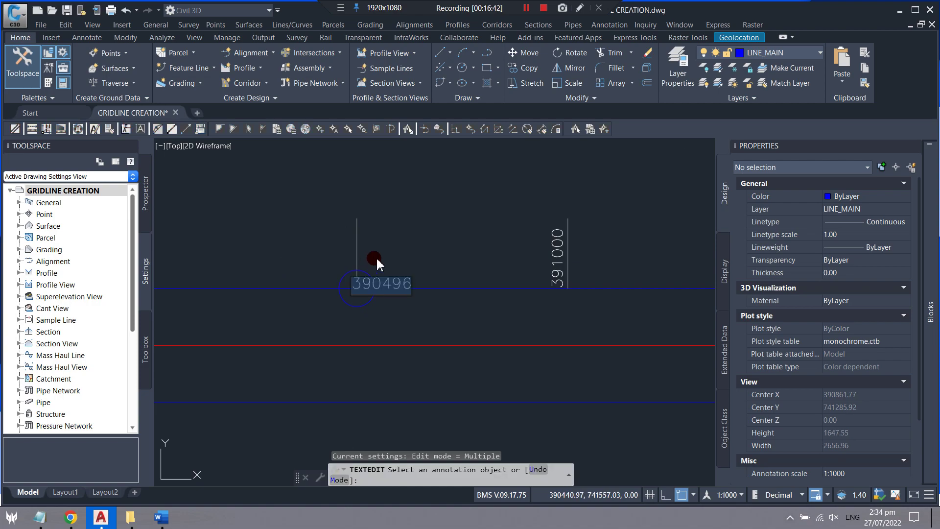
left_click(423, 244)
middle_click_drag(627, 265, 417, 267)
Step: Change the 391000 easting label to 391496, correcting a mistyped digit
left_click(381, 274)
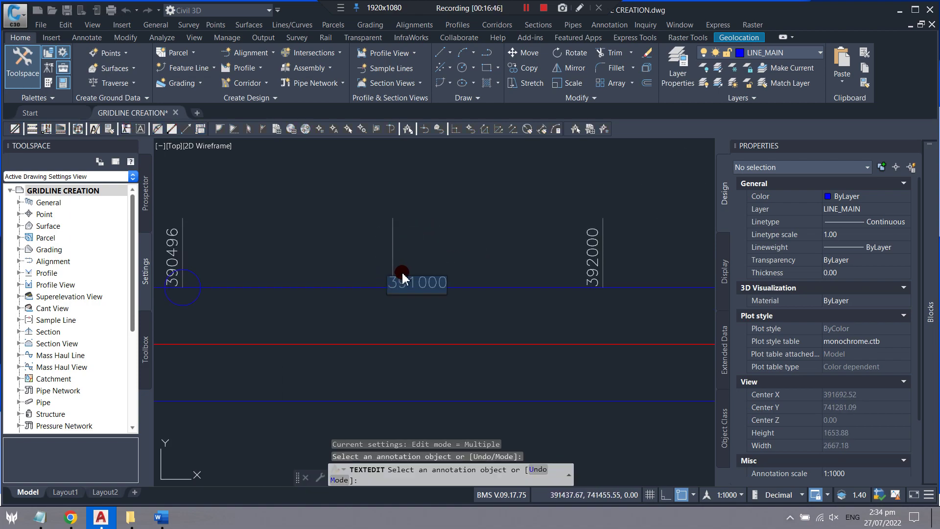
scroll(421, 284, "up", 2)
key("BackSpace")
type("2")
key("Return")
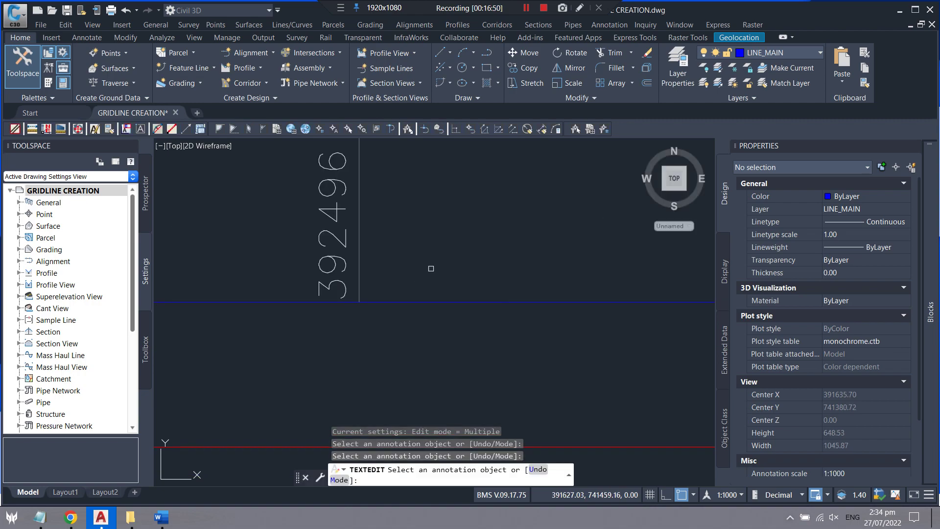
scroll(429, 270, "down", 4)
left_click(388, 263)
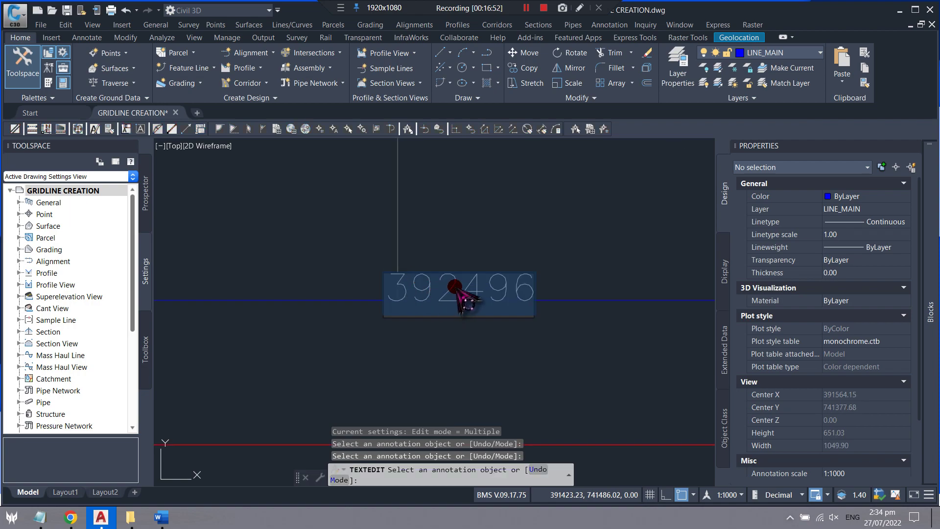
key("BackSpace")
type("1")
key("Return")
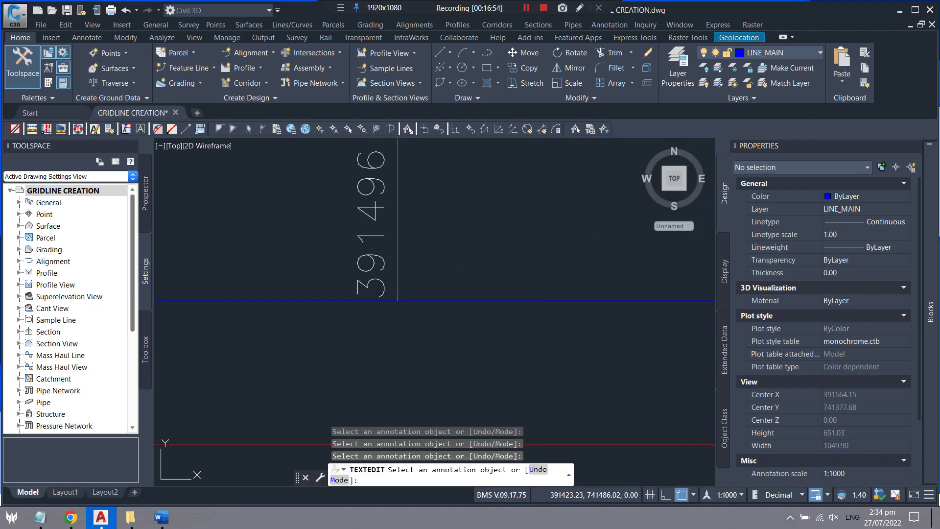
scroll(478, 263, "down", 3)
scroll(477, 263, "up", 4)
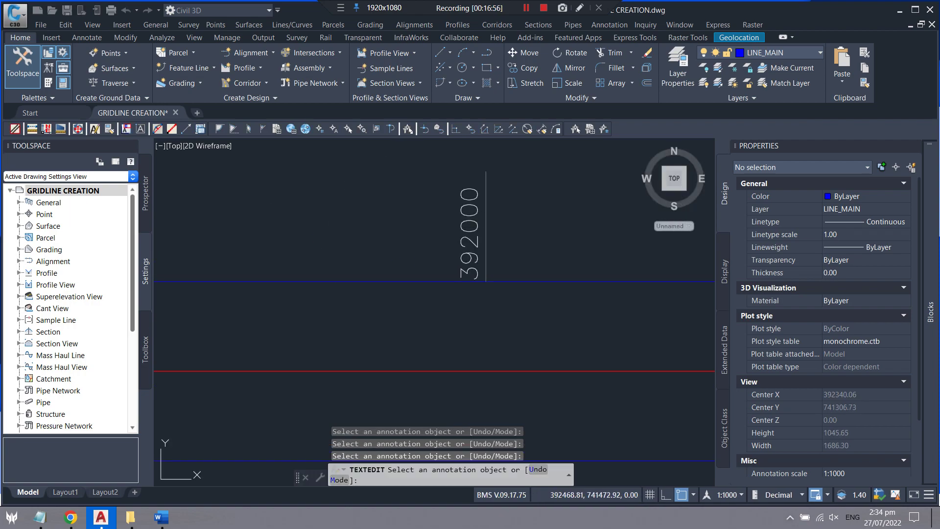
Step: Change the 392000 easting label to 392496
left_click(478, 263)
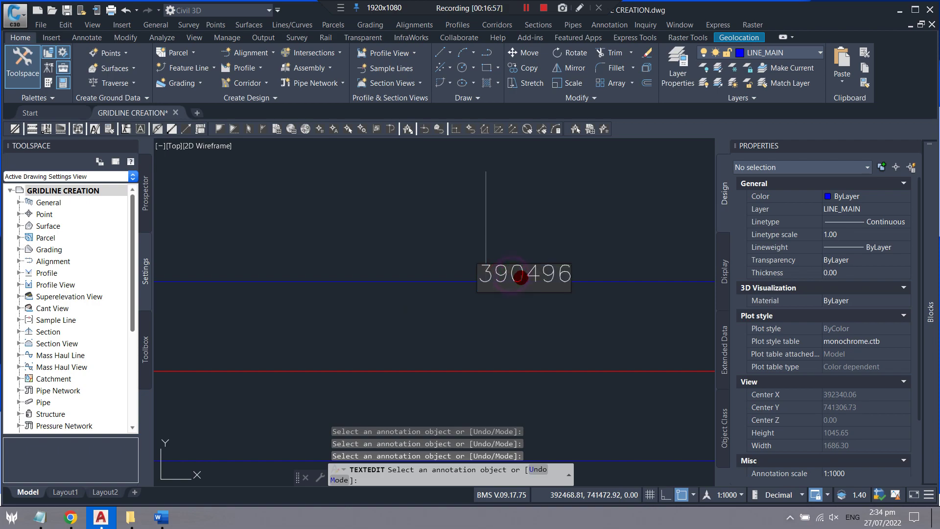
key("Return")
scroll(504, 250, "down", 4)
scroll(505, 249, "up", 2)
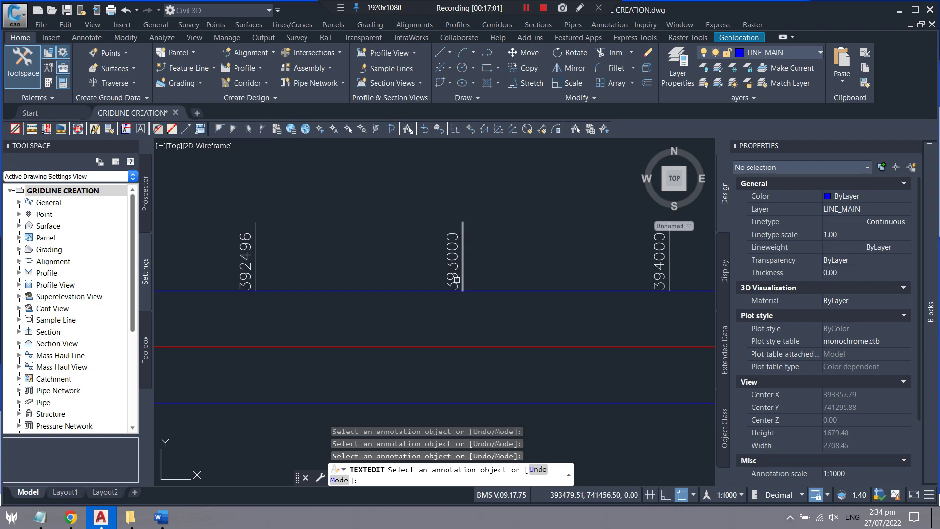
scroll(474, 285, "up", 2)
Step: Change the 393000 easting label to 393496
left_click(474, 285)
type("390496")
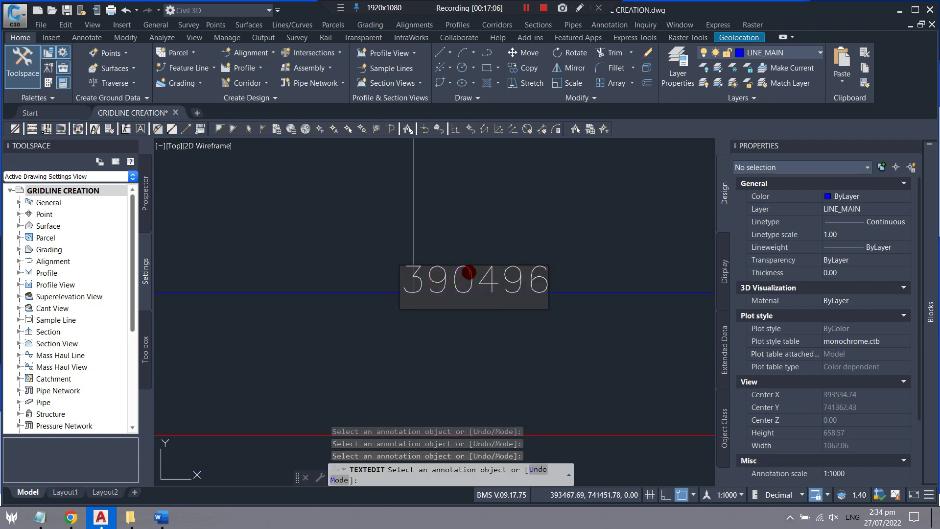
left_click(469, 272)
key("BackSpace")
scroll(490, 245, "down", 3)
scroll(494, 239, "up", 1)
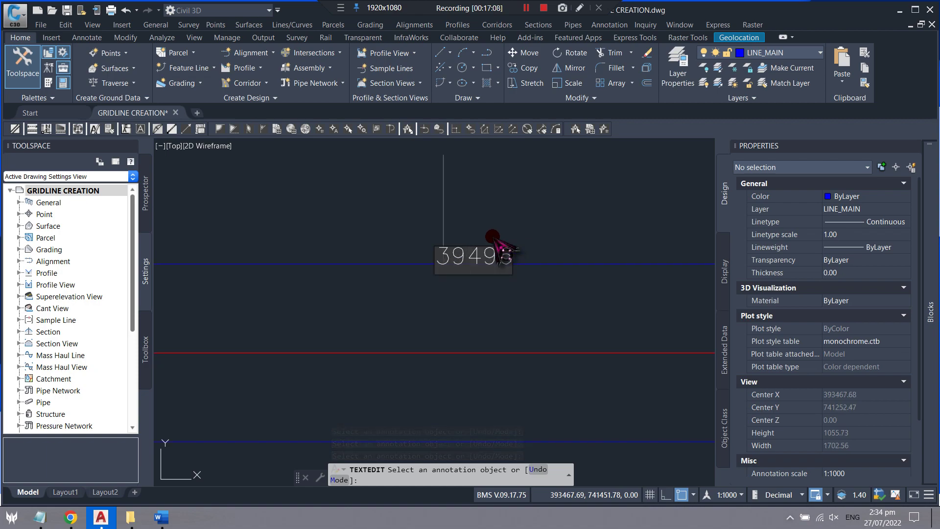
type("3")
key("Return")
scroll(495, 240, "down", 3)
scroll(309, 235, "down", 1)
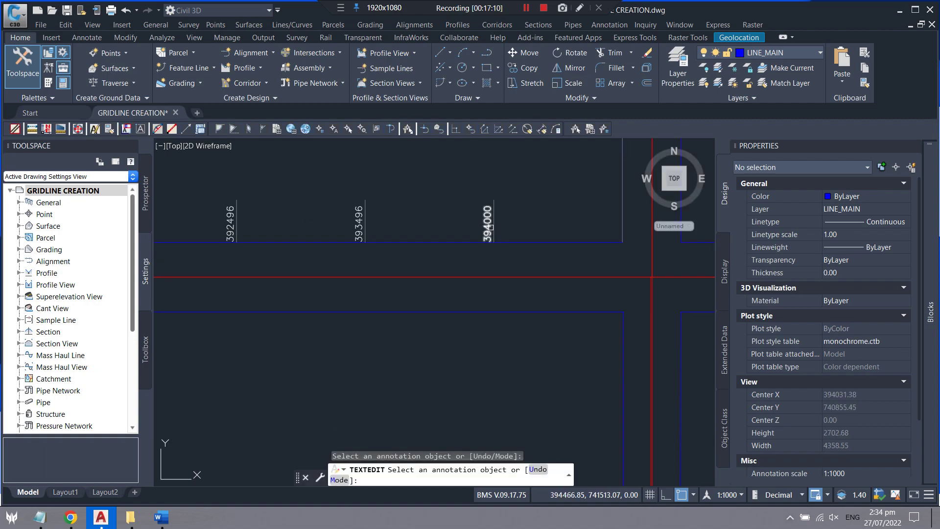
scroll(490, 227, "up", 2)
Step: Change the 394000 easting label to 394496 and end label editing
left_click(514, 248)
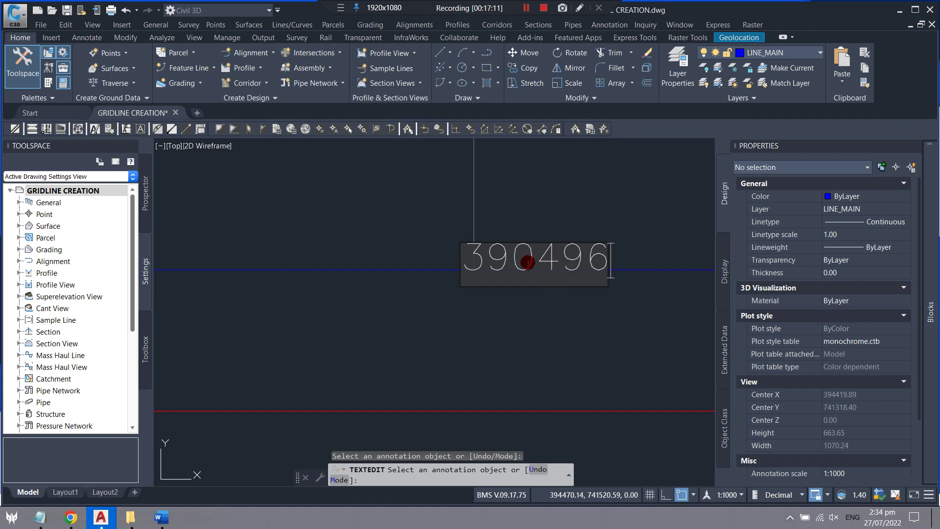
key("BackSpace")
type("3")
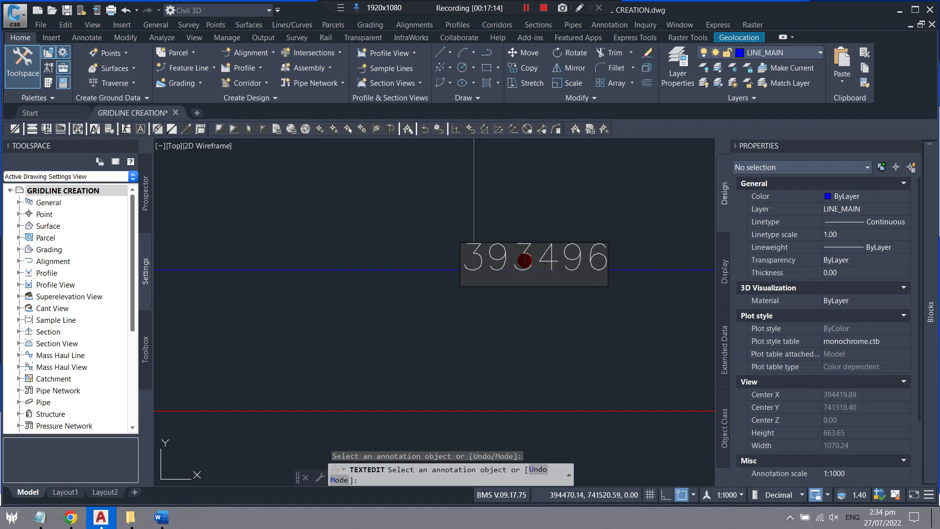
key("BackSpace")
type("4")
key("Return")
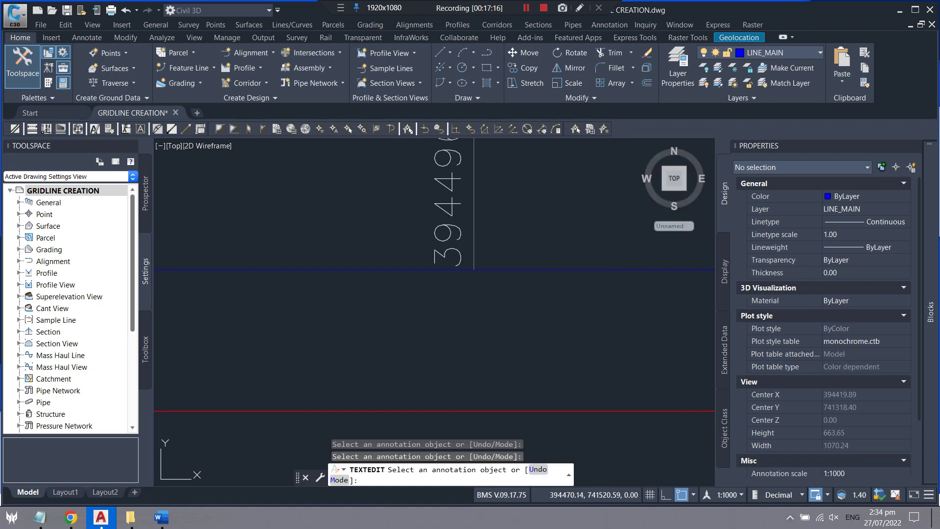
scroll(523, 240, "down", 5)
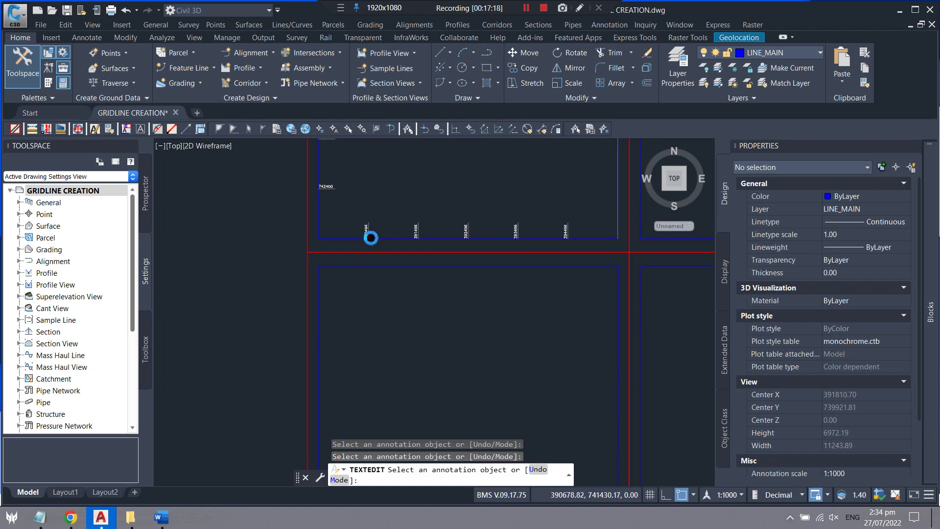
scroll(369, 222, "up", 3)
key("Escape")
scroll(372, 239, "up", 2)
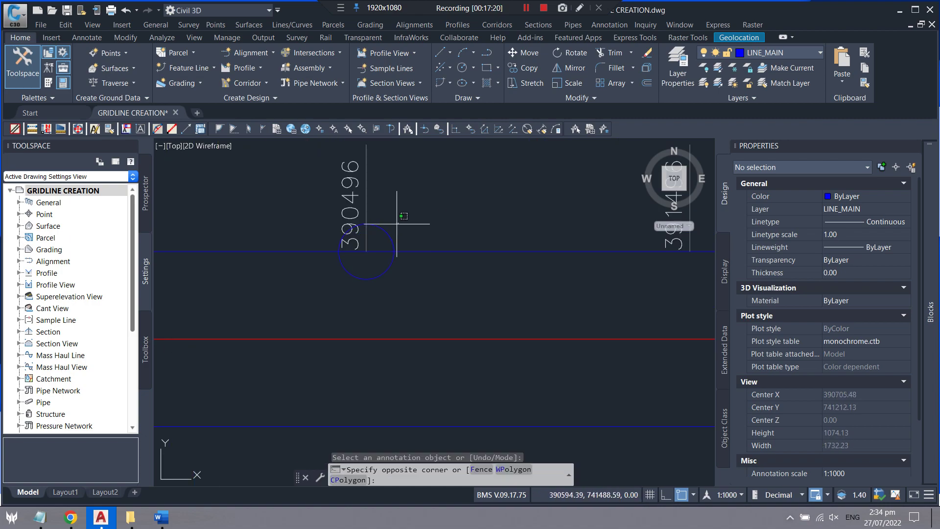
Step: Delete the circle and dimension the 390496–391496 gridline spacing, reading 1000
left_click(383, 241)
key("Delete")
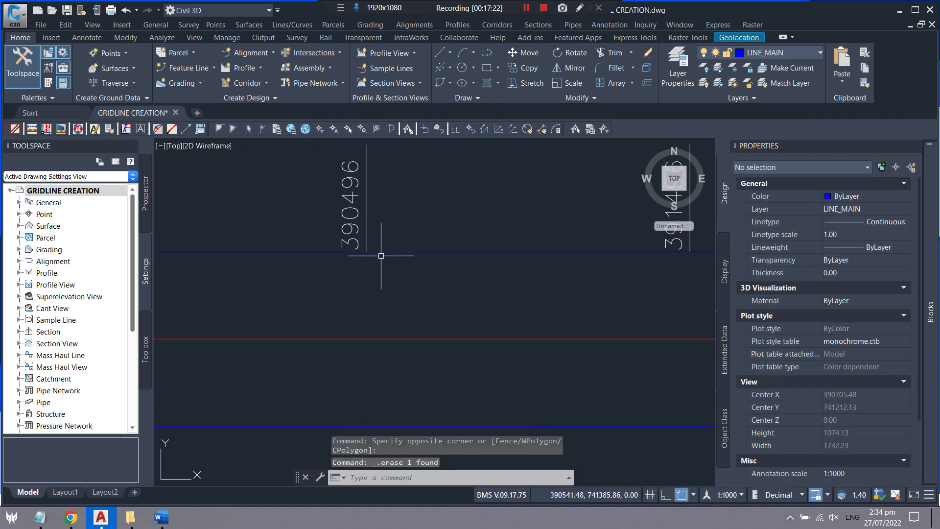
type("dima")
key("Return")
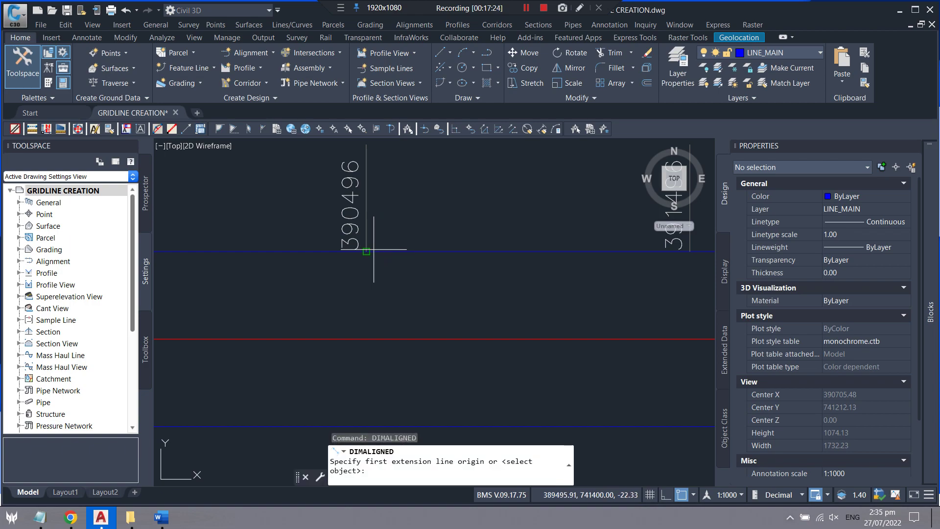
left_click(368, 250)
scroll(397, 308, "down", 3)
scroll(539, 270, "up", 3)
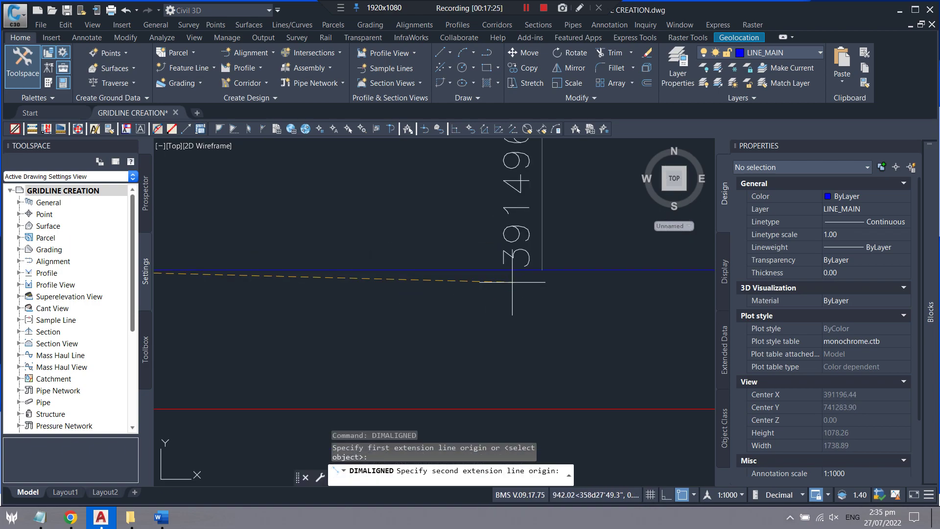
left_click(542, 268)
left_click(405, 269)
Step: Erase the 1000 check dimension and reframe the view on the sheets
left_click(435, 238)
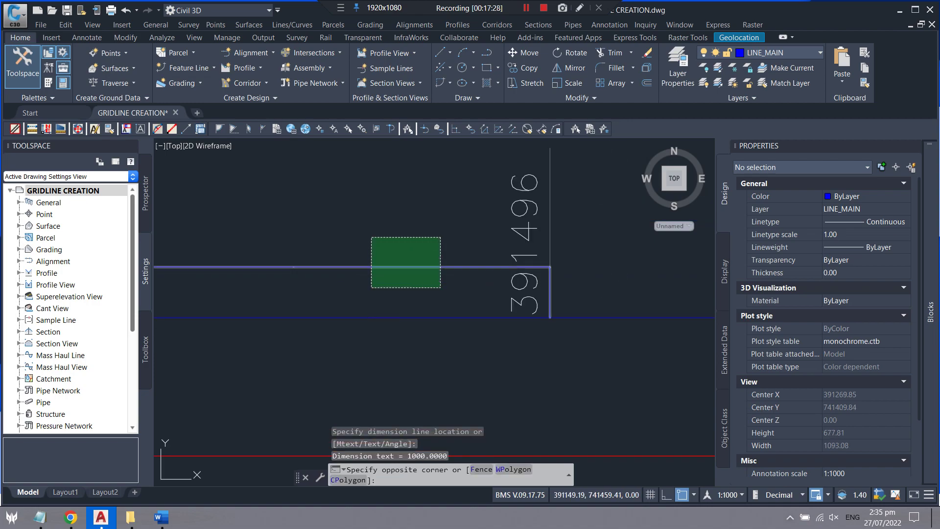
left_click(383, 271)
scroll(383, 271, "up", 3)
scroll(321, 284, "up", 2)
scroll(357, 262, "up", 2)
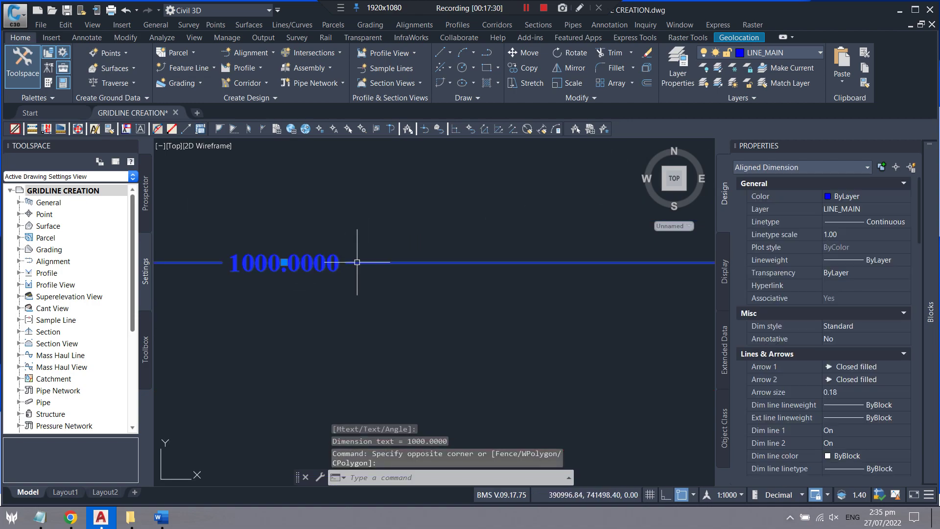
scroll(338, 265, "down", 2)
scroll(362, 255, "down", 1)
scroll(367, 254, "down", 1)
scroll(371, 250, "down", 2)
scroll(371, 250, "down", 1)
key("Escape")
left_click(382, 218)
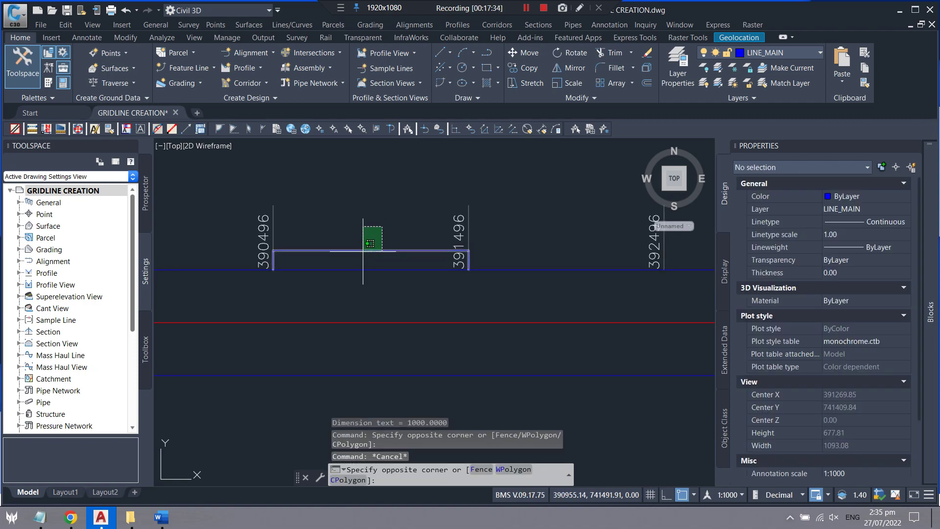
left_click(362, 240)
key("Delete")
scroll(387, 236, "down", 5)
middle_click_drag(356, 100, 370, 163)
middle_click_drag(424, 308, 417, 316)
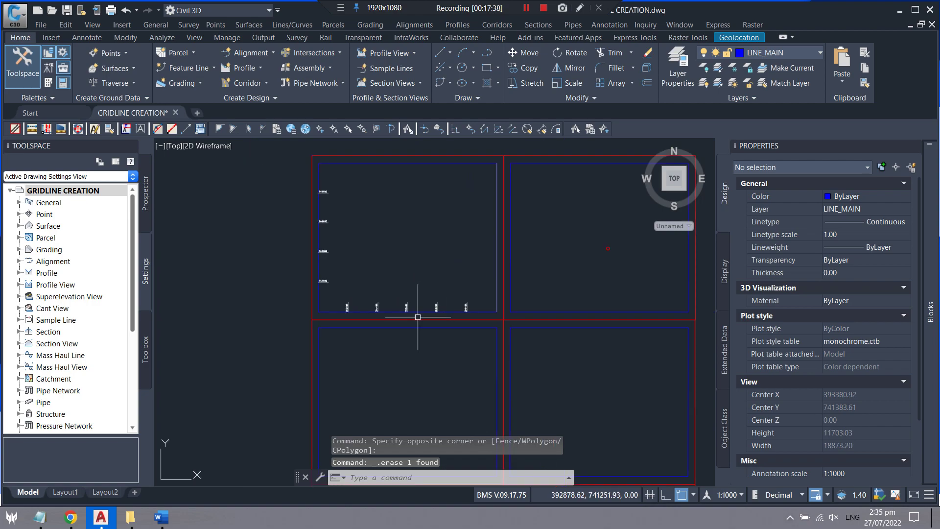
Step: Select the northing labels and MOVE them from the label line's endpoint
scroll(339, 199, "up", 2)
left_click(350, 172)
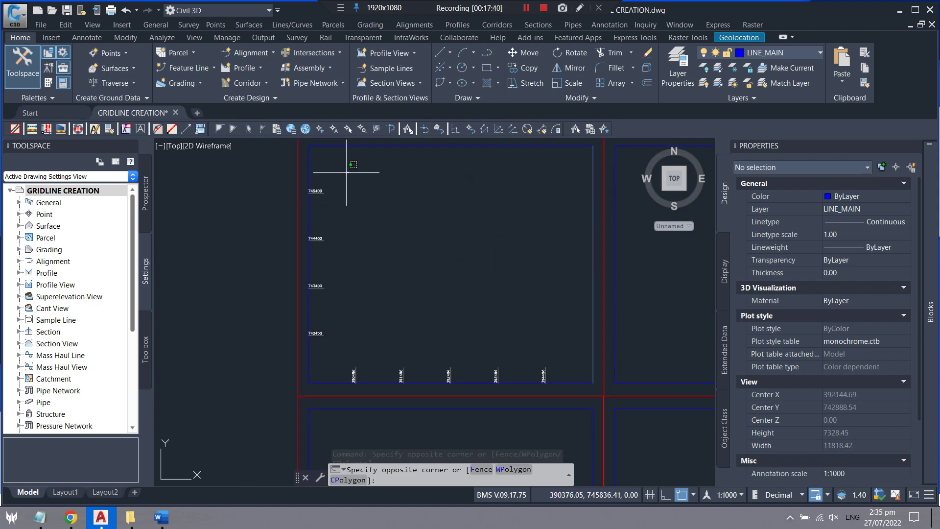
left_click(316, 345)
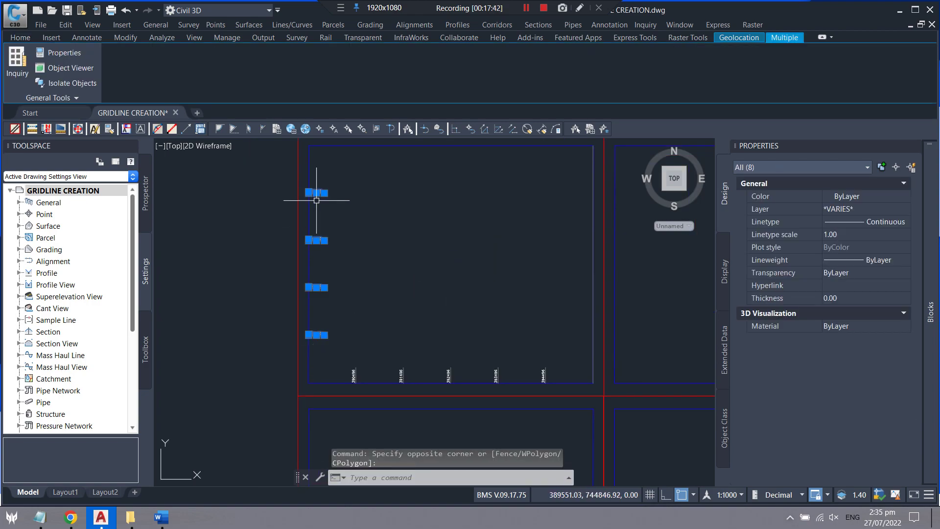
scroll(315, 198, "up", 4)
scroll(293, 183, "up", 1)
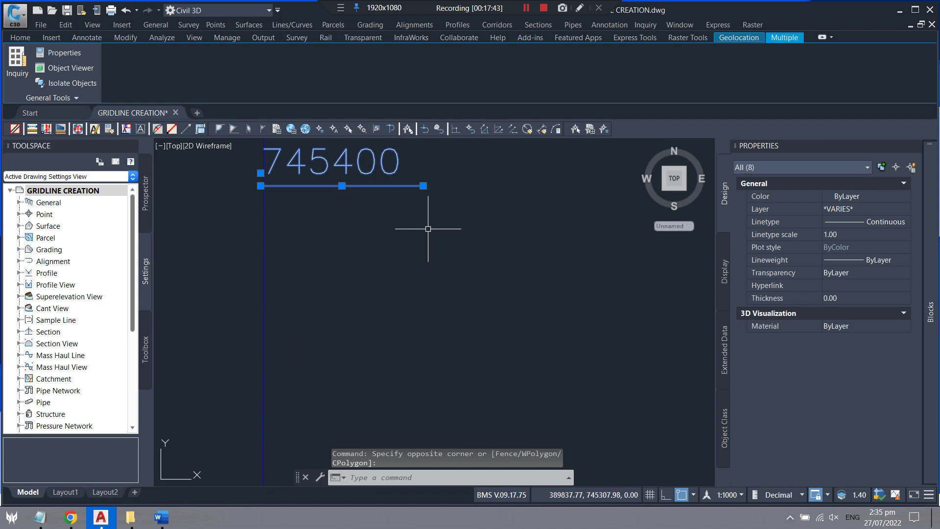
type("m")
key("Return")
scroll(379, 258, "down", 2)
scroll(343, 204, "up", 4)
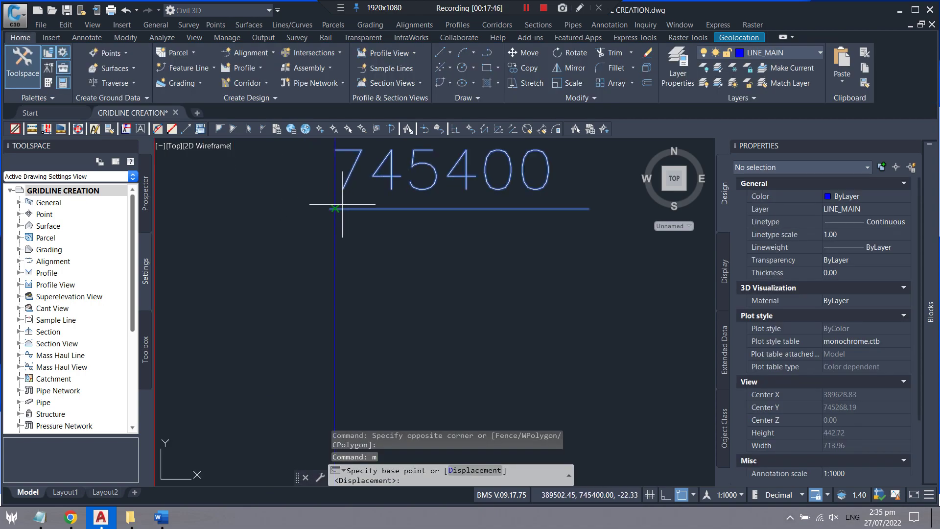
left_click(326, 209)
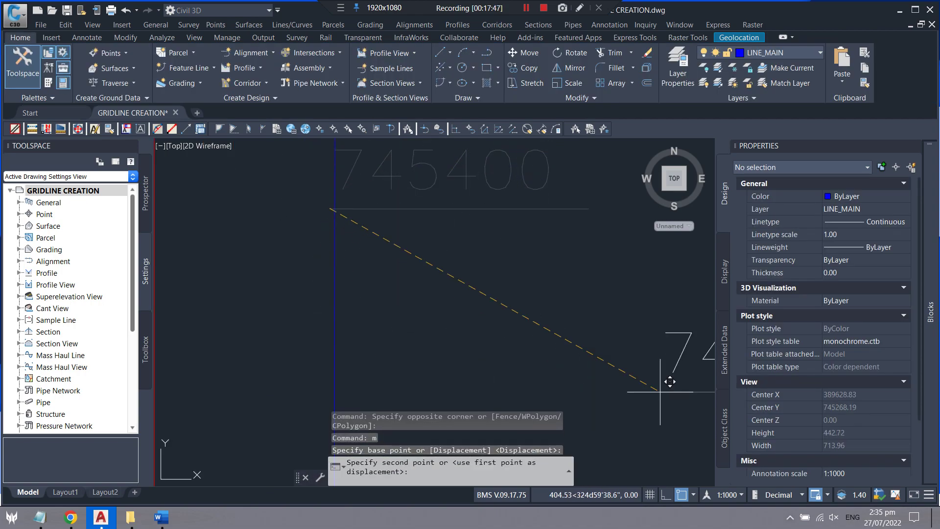
Step: Snap the northing labels perpendicular onto the red frame line, then select the five easting labels
left_click(693, 496)
left_click(723, 401)
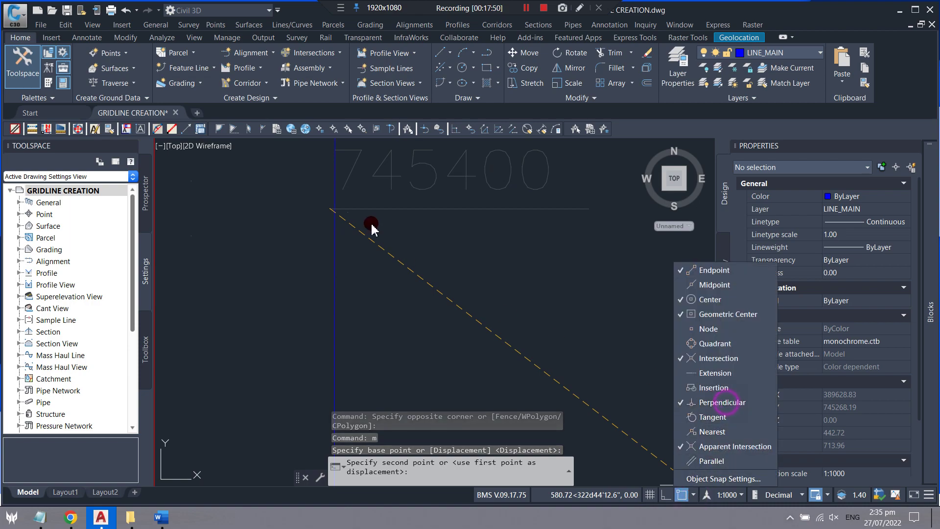
scroll(494, 220, "up", 2)
scroll(384, 246, "down", 3)
scroll(278, 247, "up", 2)
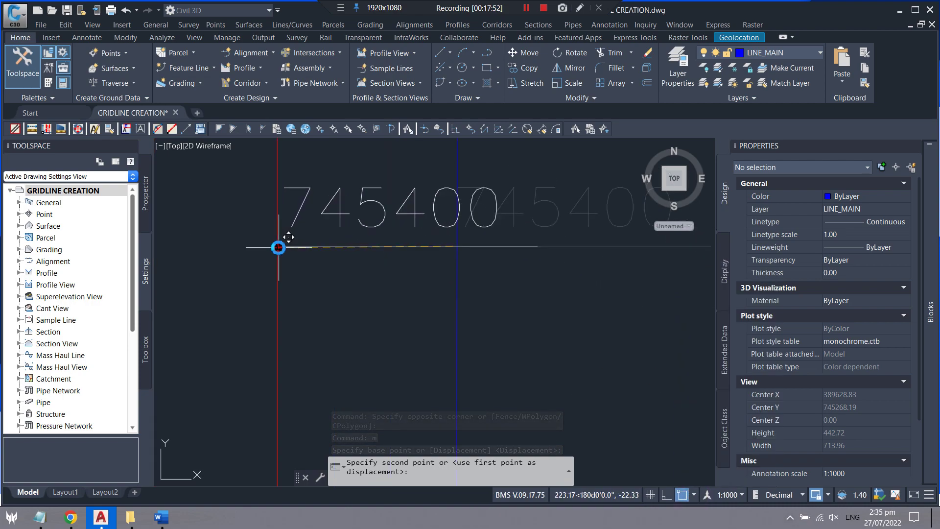
left_click(277, 245)
scroll(271, 197, "down", 2)
scroll(271, 197, "down", 5)
scroll(274, 221, "down", 4)
scroll(521, 346, "up", 2)
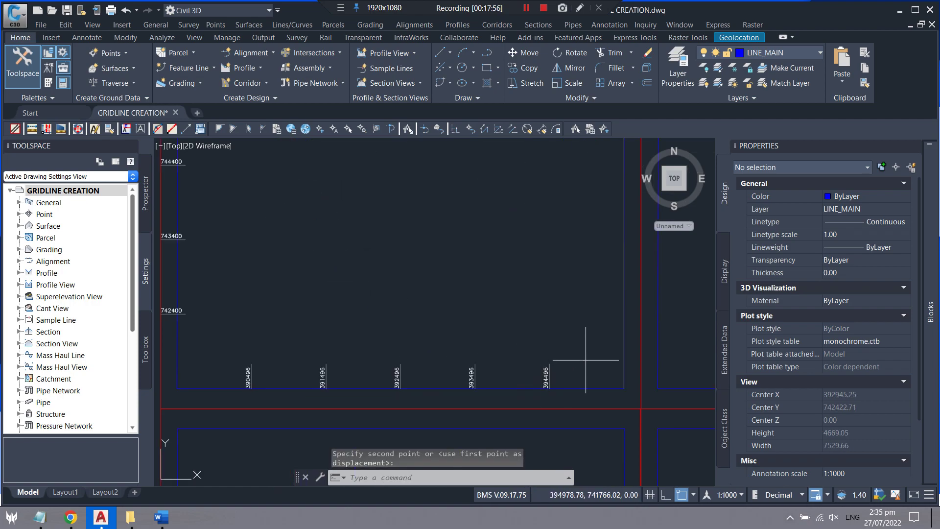
left_click(573, 360)
left_click(211, 379)
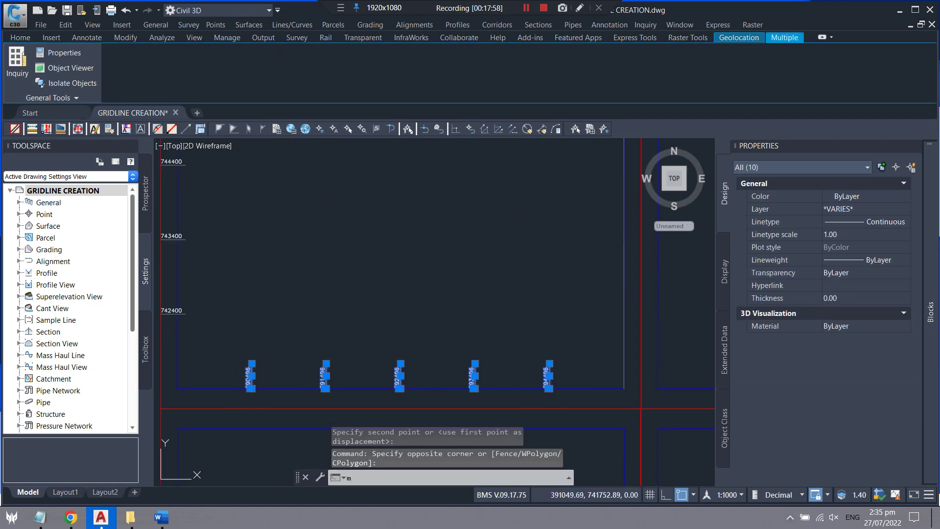
Step: Move the five easting labels onto the sheet frame's horizontal border line
key("Return")
scroll(248, 399, "up", 4)
scroll(338, 342, "up", 2)
left_click(363, 318)
scroll(351, 205, "down", 4)
left_click(358, 253)
scroll(318, 265, "down", 4)
Step: Select a blue gridline polyline and use Select Similar, then cancel the selection
left_click(312, 263)
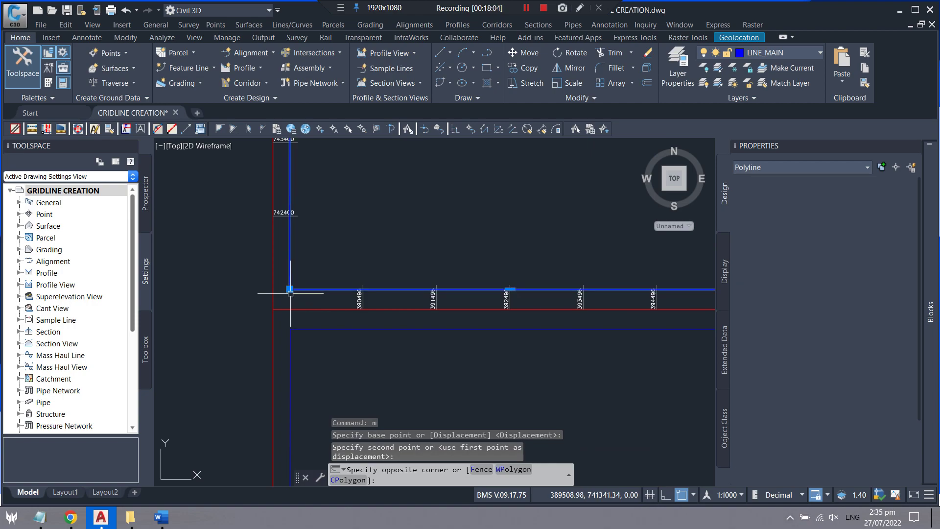
left_click(288, 293)
scroll(289, 293, "down", 3)
right_click(413, 193)
left_click(473, 382)
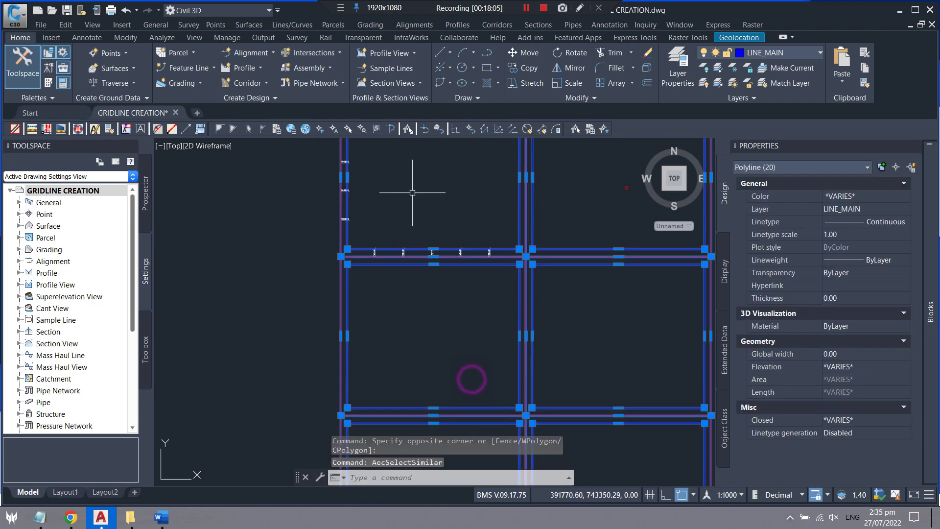
scroll(341, 312, "down", 3)
key("Escape")
Step: Select the blue gridline polylines with several crossing windows
scroll(401, 270, "up", 3)
left_click(403, 271)
left_click(386, 290)
scroll(378, 286, "up", 2)
left_click(374, 269)
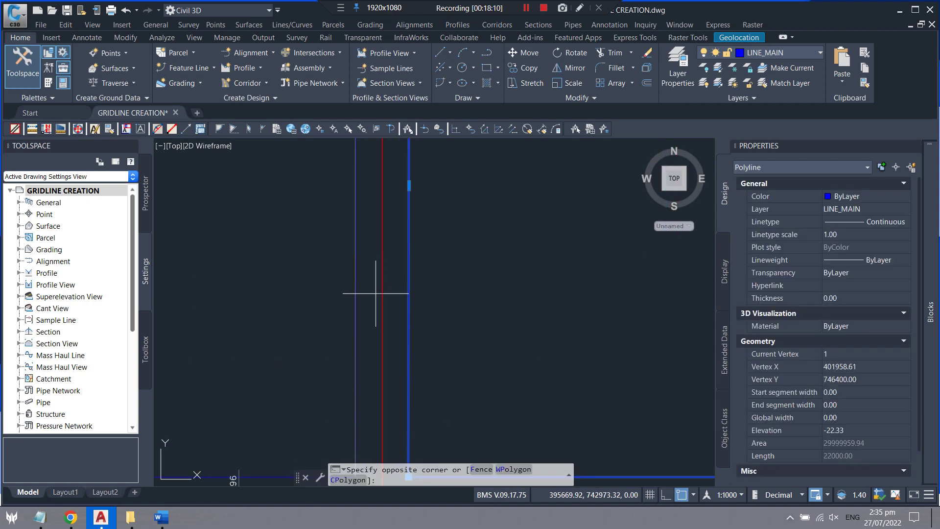
left_click(346, 235)
scroll(357, 221, "down", 3)
scroll(357, 221, "up", 4)
left_click(383, 247)
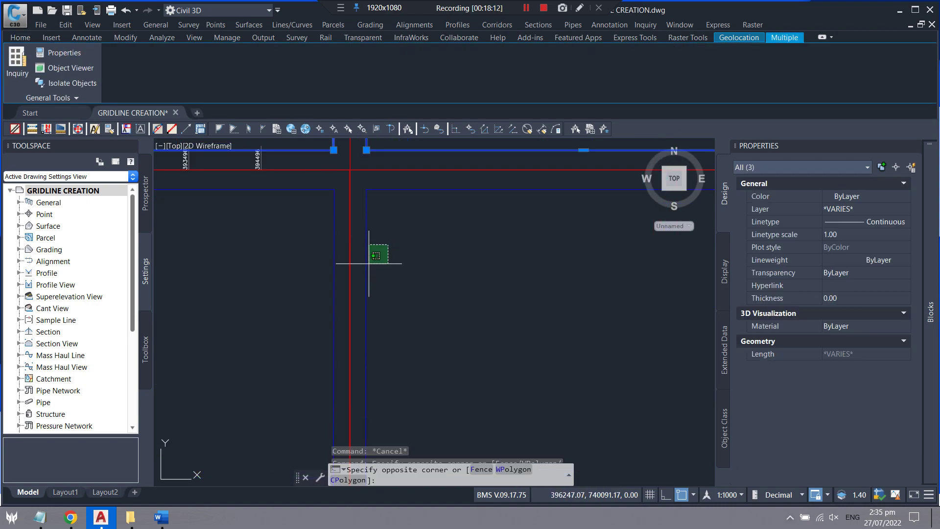
Step: Add more blue gridlines, including the lower horizontal and vertical lines, to the selection
left_click(339, 295)
scroll(318, 294, "up", 3)
left_click(384, 209)
scroll(356, 357, "down", 3)
left_click(382, 318)
left_click(332, 340)
left_click(315, 315)
left_click(371, 221)
Step: Select the remaining blue gridlines and erase all nine selected objects
scroll(372, 221, "down", 5)
scroll(369, 210, "up", 3)
scroll(369, 210, "up", 2)
left_click(478, 267)
left_click(516, 257)
scroll(506, 262, "down", 3)
scroll(530, 255, "up", 5)
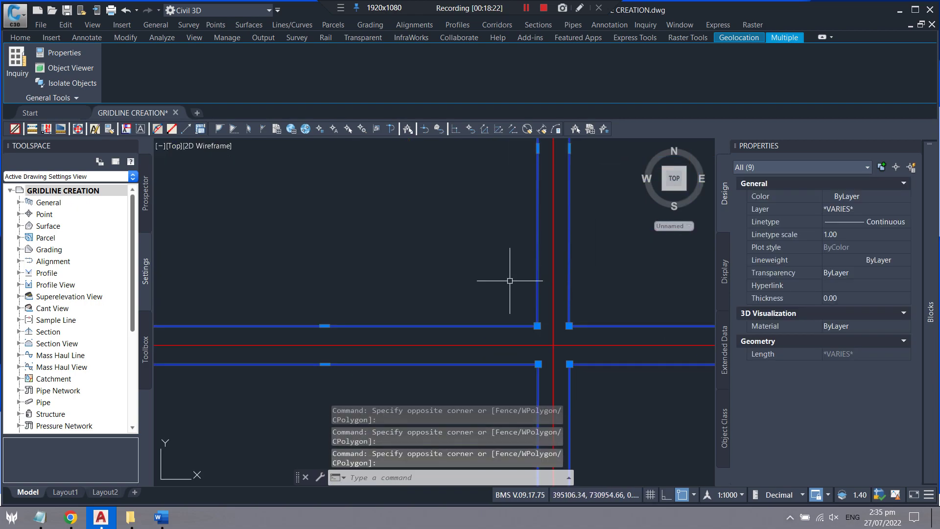
key("Delete")
Step: Pan back over the frame and begin a window around the northing labels
scroll(432, 294, "down", 5)
scroll(432, 294, "down", 2)
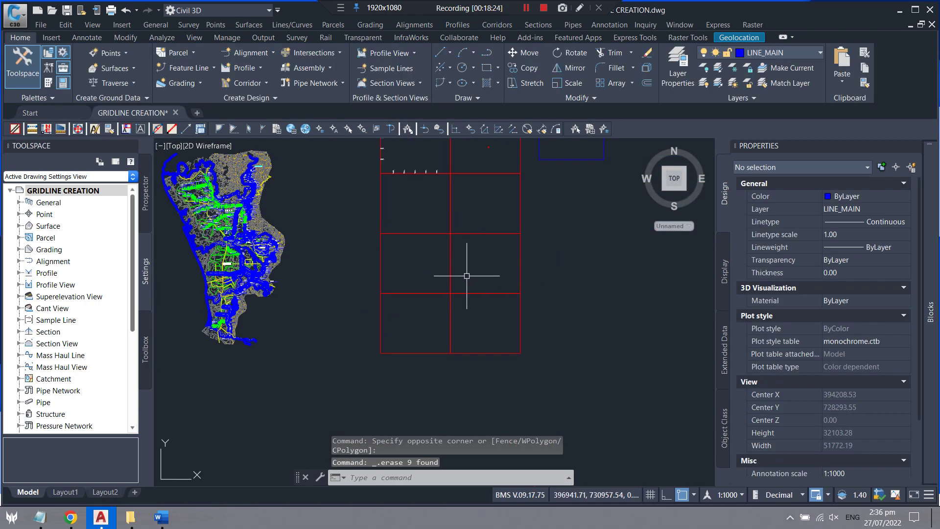
scroll(467, 276, "down", 1)
scroll(457, 203, "up", 3)
scroll(377, 199, "up", 4)
scroll(297, 171, "up", 5)
scroll(286, 184, "down", 4)
left_click(358, 204)
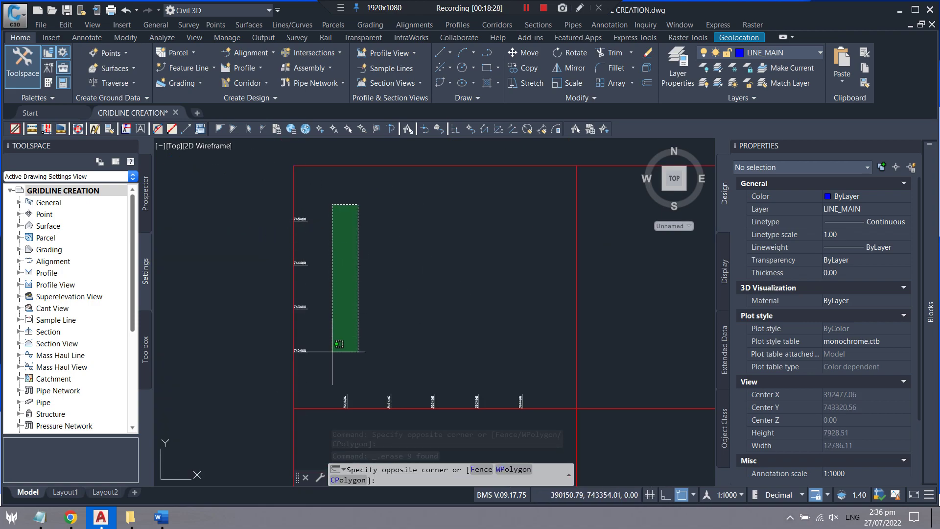
Step: Select the eight northing labels and COPY them from the label line's endpoint
left_click(291, 400)
scroll(321, 218, "up", 4)
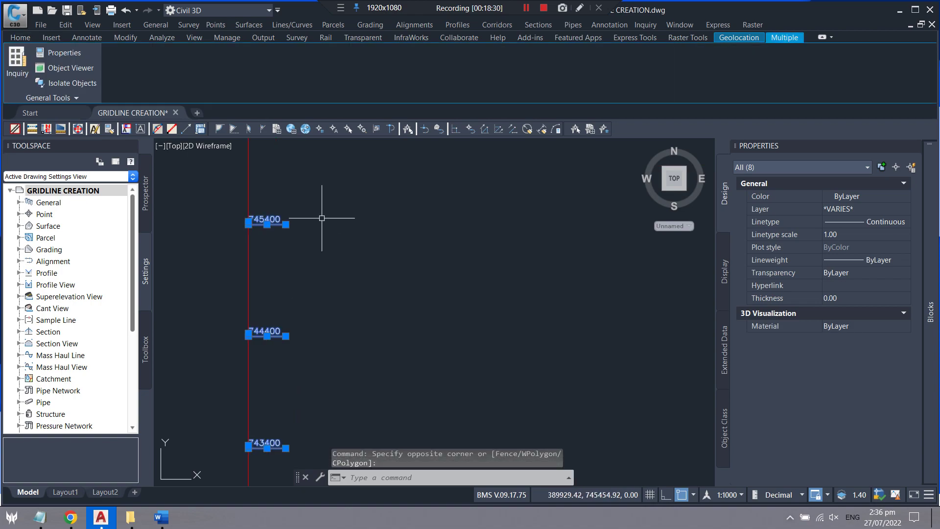
type("COPy")
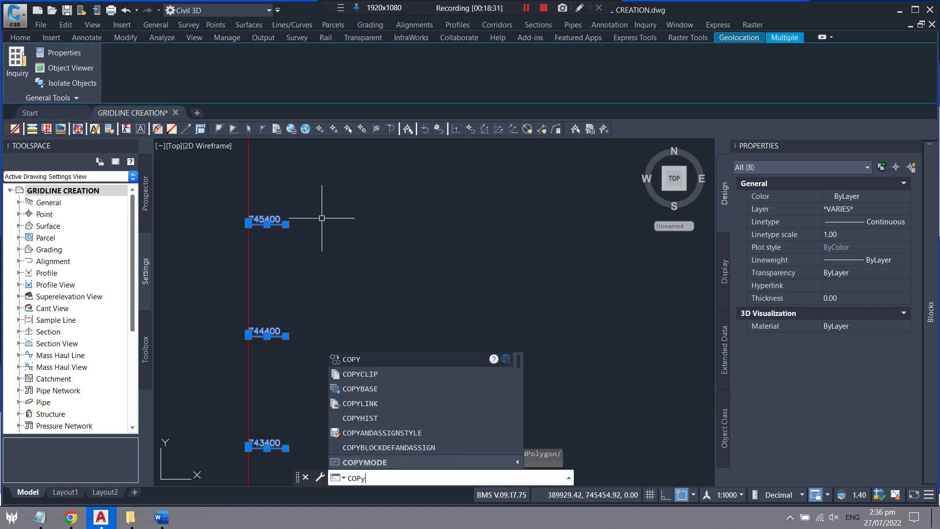
key("Return")
scroll(233, 238, "up", 3)
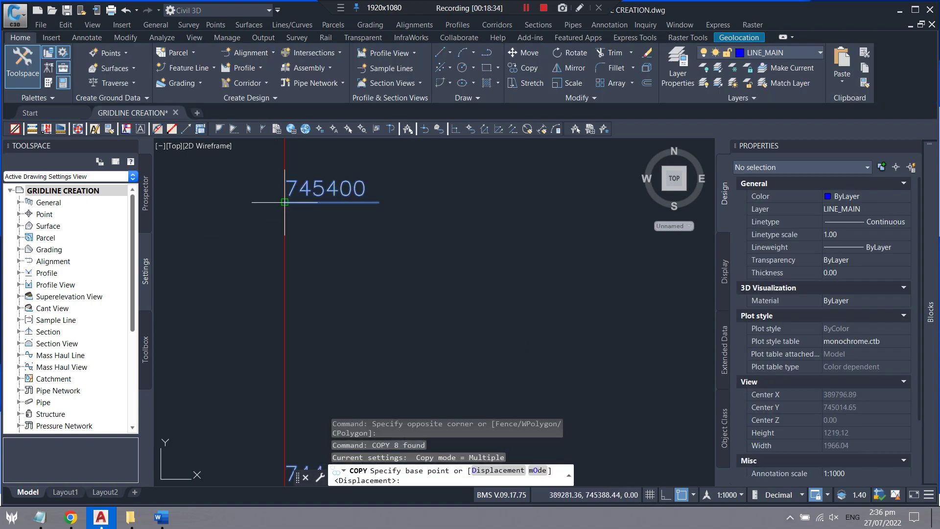
left_click(285, 201)
scroll(284, 202, "down", 4)
scroll(386, 197, "down", 2)
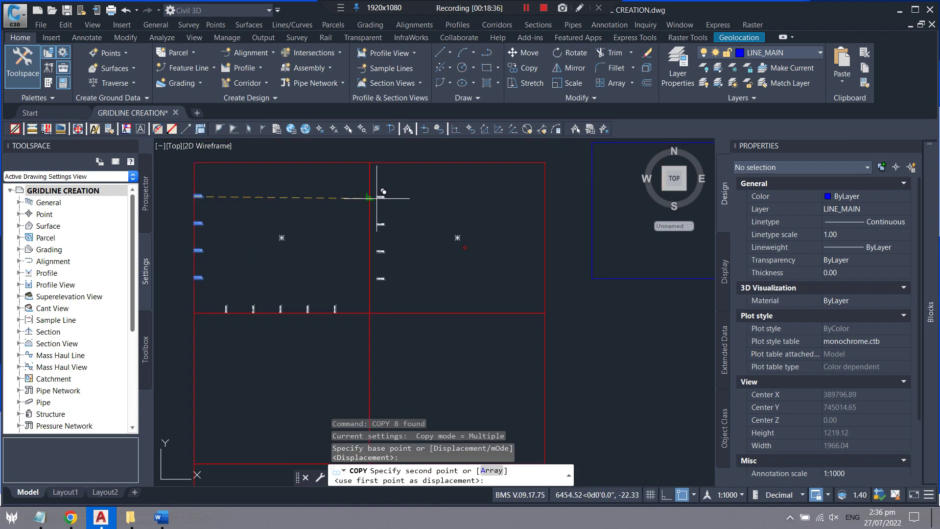
Step: Using Ortho, place the copied northing labels on the next frame's vertical border
key("F8")
scroll(382, 194, "up", 3)
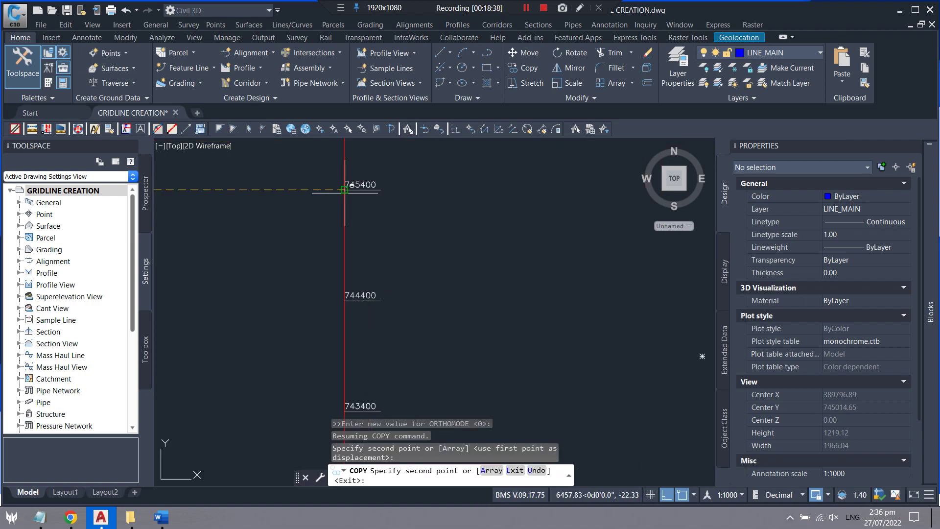
scroll(345, 190, "down", 3)
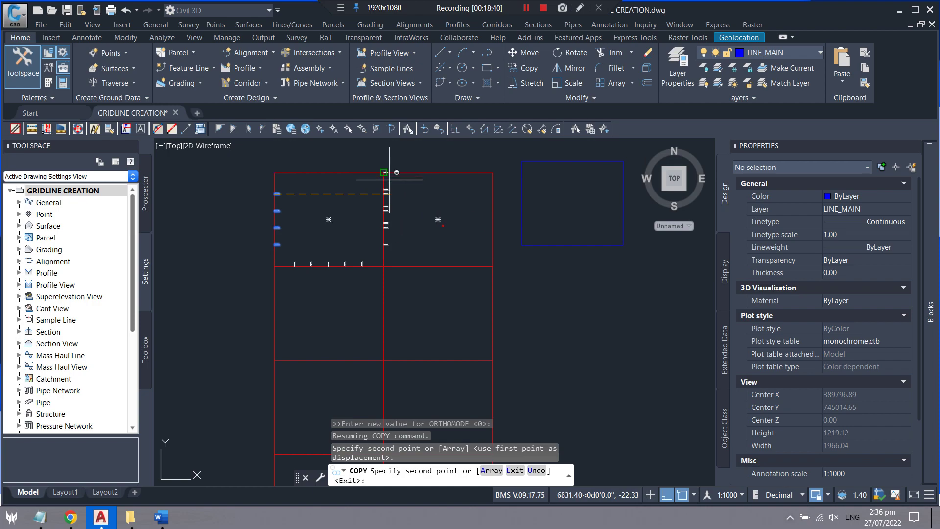
scroll(389, 180, "up", 4)
key("F8")
scroll(477, 189, "down", 4)
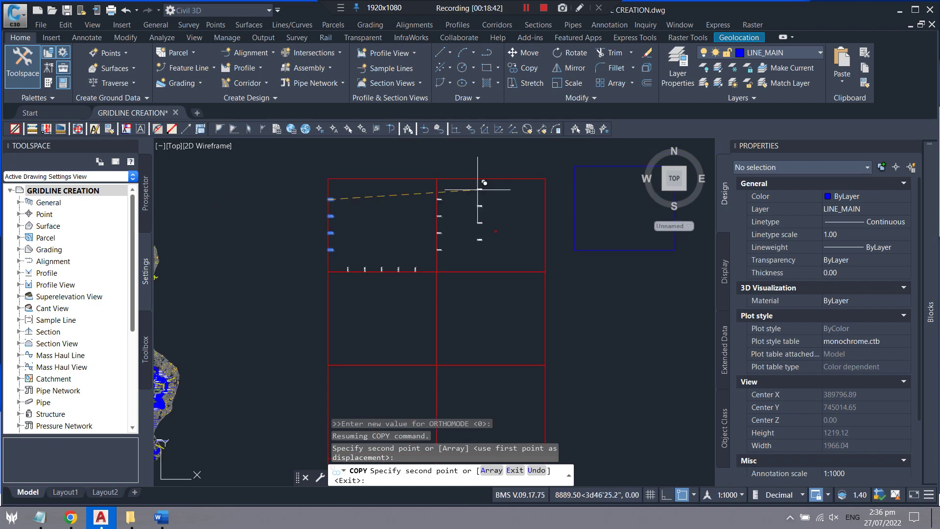
left_click(402, 197)
scroll(399, 245, "up", 4)
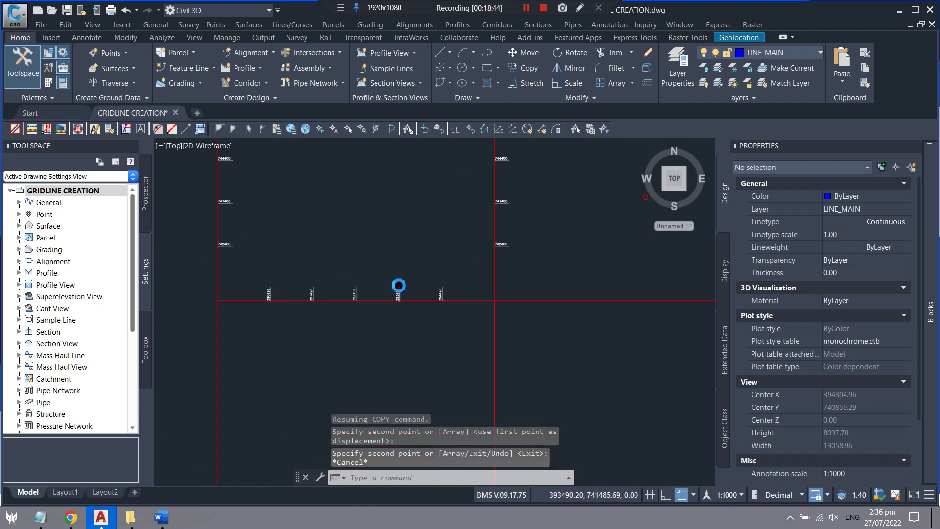
key("Escape")
left_click(598, 247)
scroll(544, 258, "down", 4)
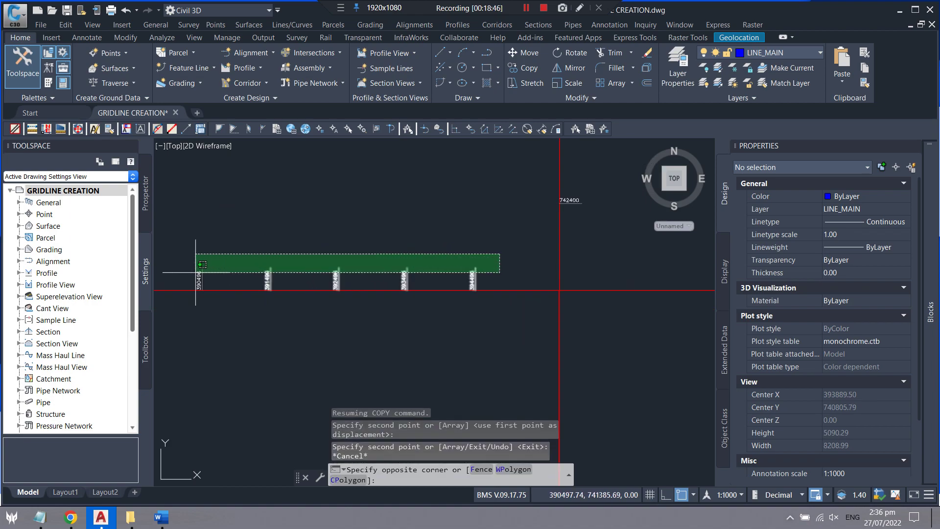
Step: Copy the ten easting labels up to the upper frame border, then select the eastern northing labels
left_click(156, 306)
type("cif")
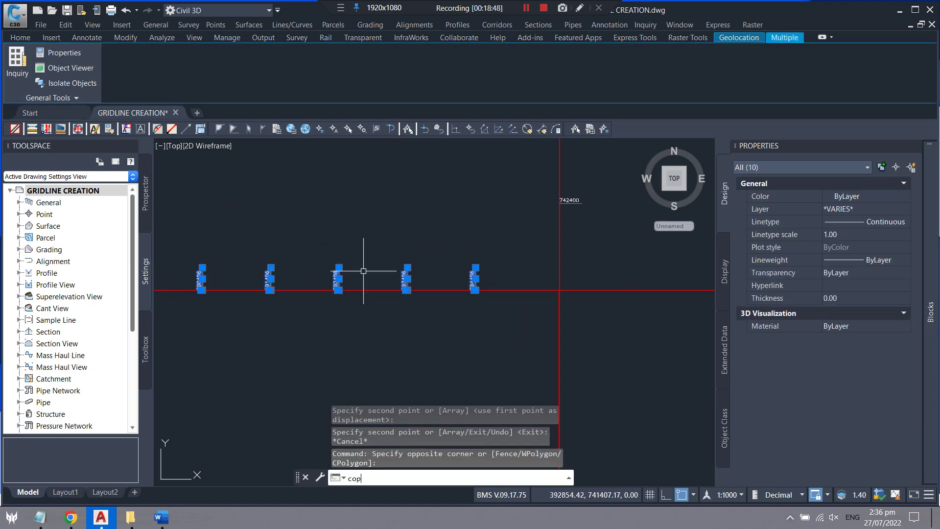
type("y")
key("Return")
left_click(479, 267)
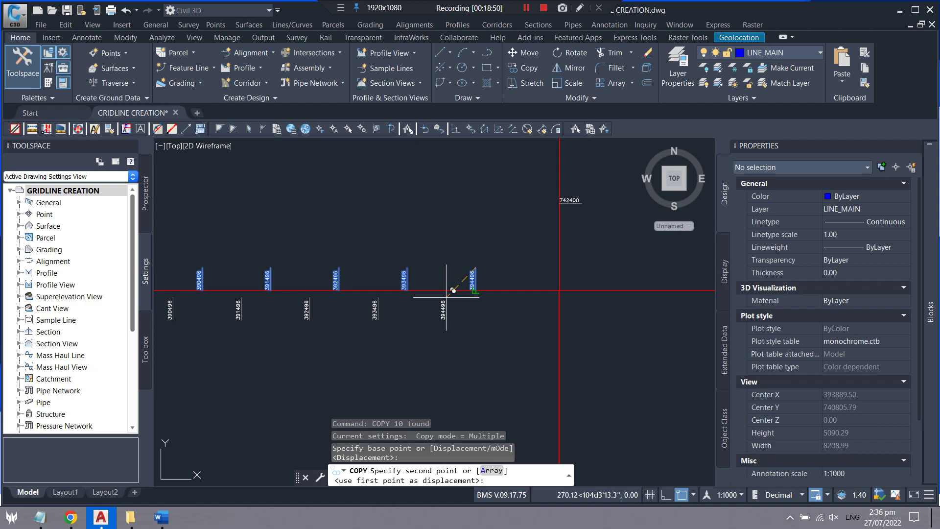
scroll(451, 248, "down", 3)
scroll(431, 210, "up", 3)
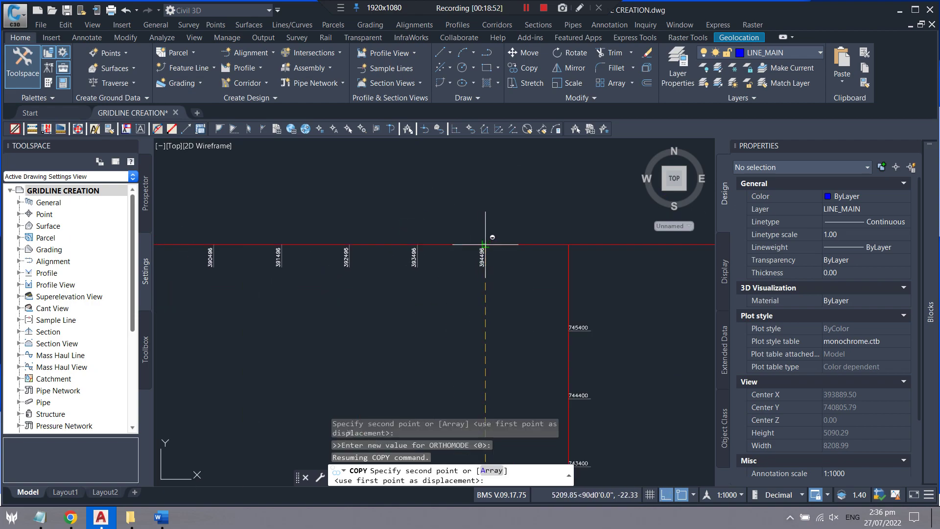
scroll(480, 235, "down", 3)
scroll(465, 232, "down", 2)
key("Escape")
scroll(466, 230, "up", 4)
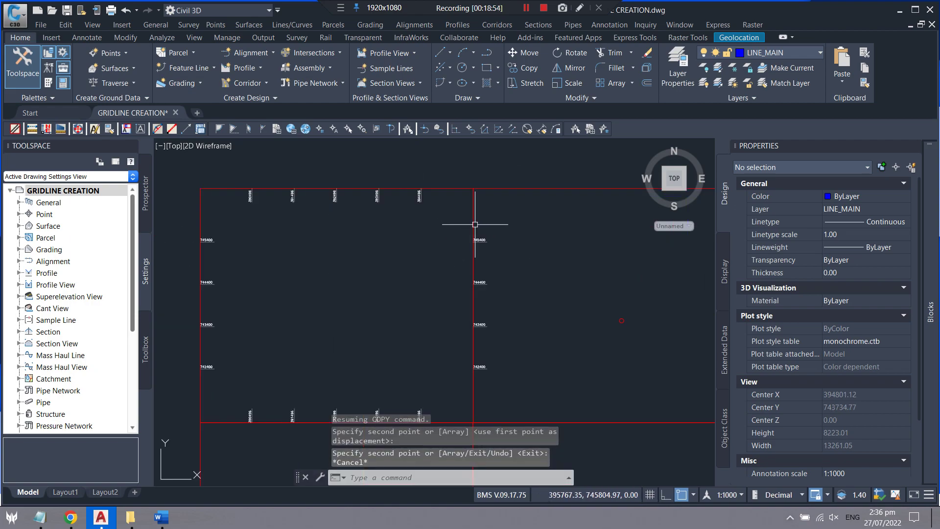
left_click(503, 219)
left_click(487, 366)
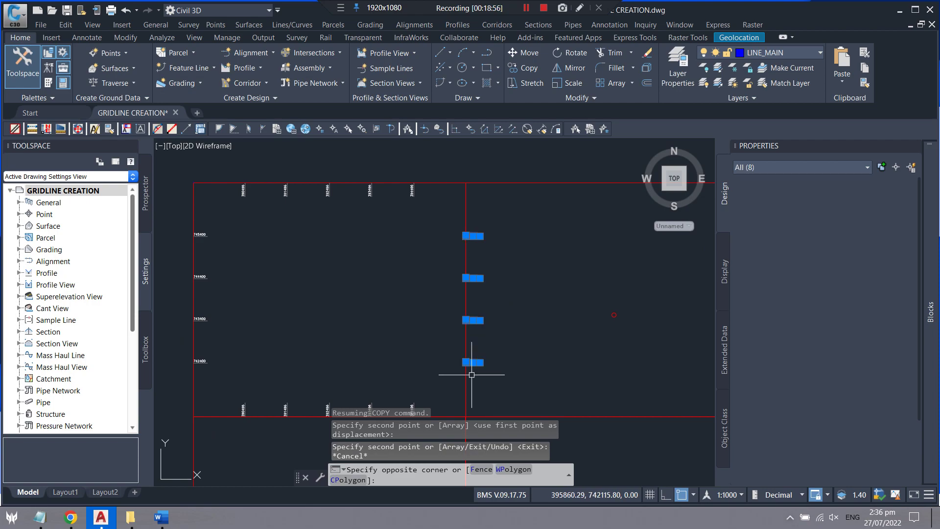
Step: Copy the selected northing labels with Ortho onto the next frame to the east
type("Cop")
key("Return")
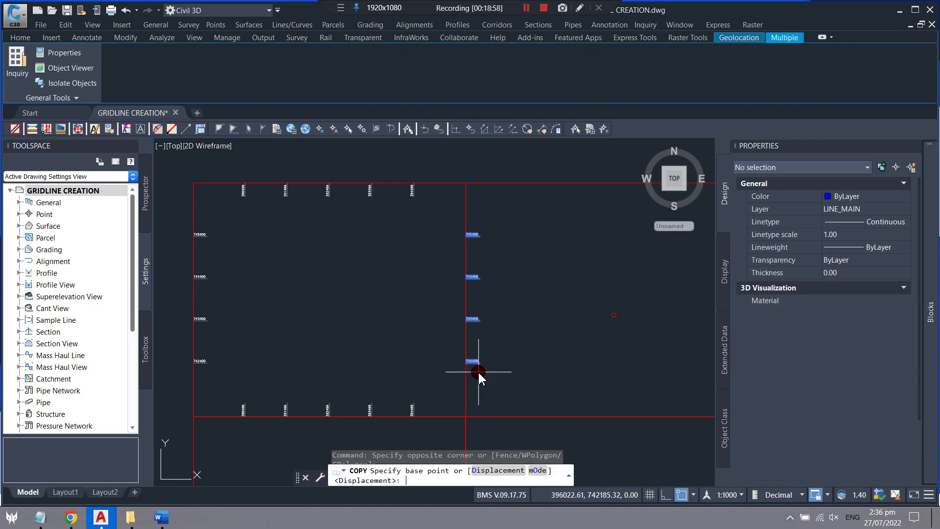
scroll(482, 211, "up", 2)
scroll(511, 242, "up", 3)
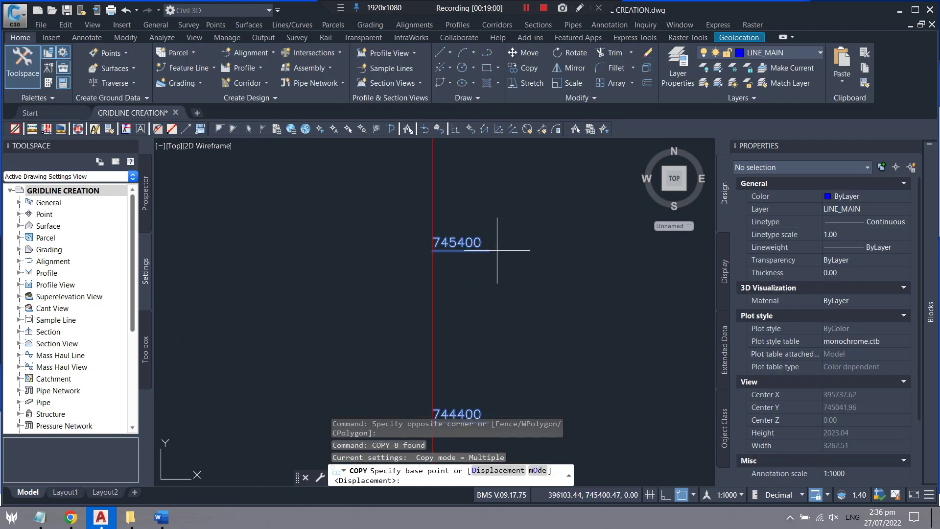
left_click(492, 250)
key("F8")
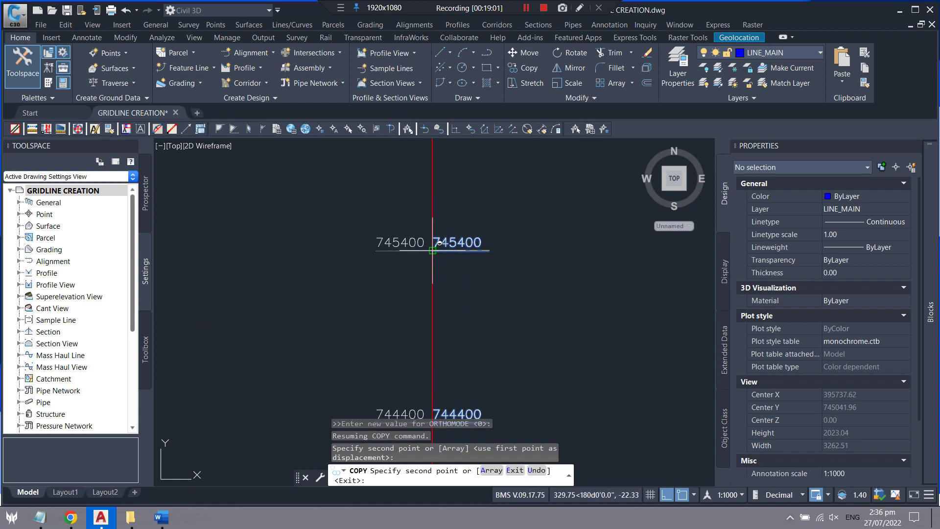
left_click(432, 205)
scroll(477, 200, "down", 5)
key("Escape")
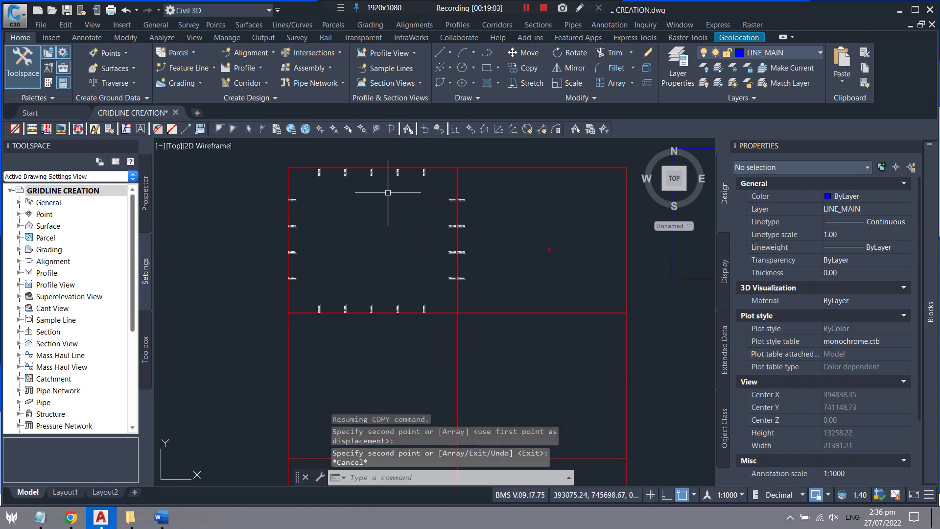
Step: Copy the four middle-gridline northing labels from the gridline end onto the right frame edge
left_click(454, 193)
scroll(416, 201, "up", 2)
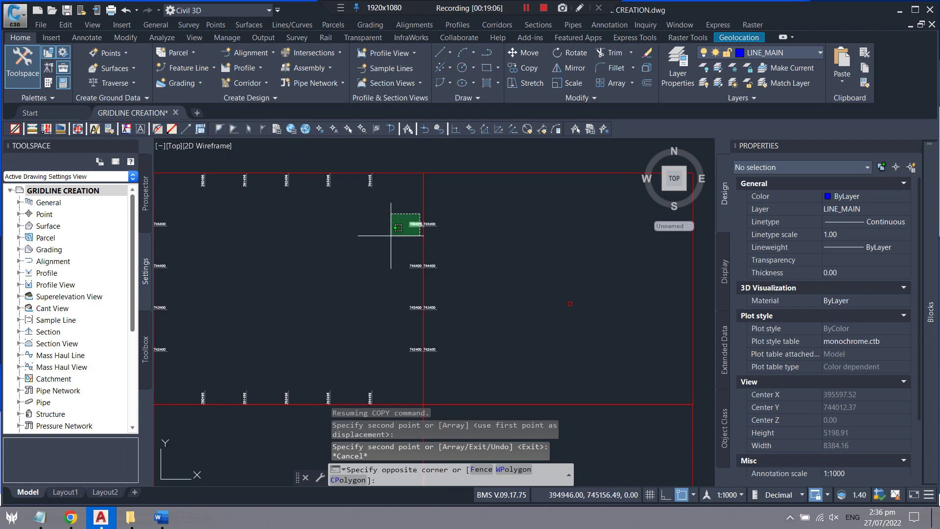
left_click(391, 363)
type("co")
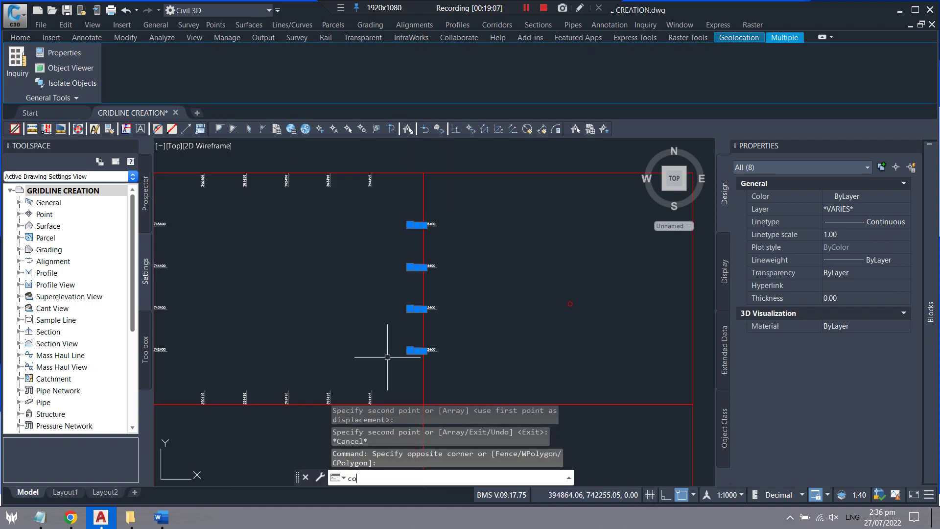
key("Return")
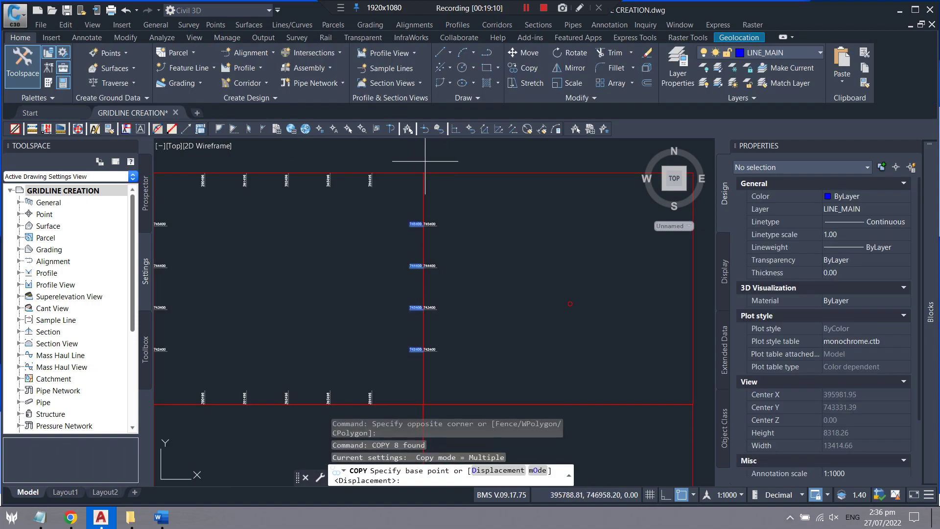
left_click(424, 172)
scroll(430, 168, "down", 3)
left_click(497, 186)
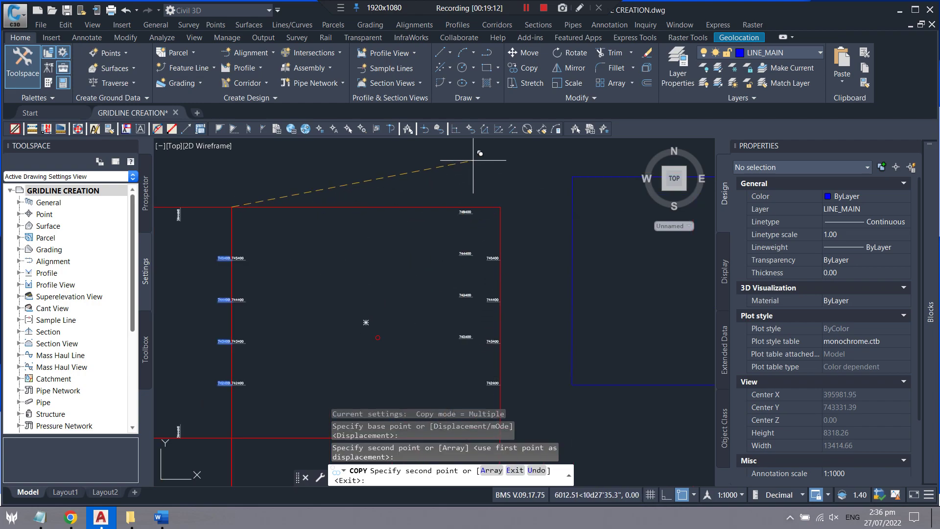
key("Escape")
Step: Select the top easting labels and begin selecting the bottom ones
scroll(343, 176, "up", 2)
scroll(335, 169, "up", 2)
scroll(353, 185, "up", 1)
scroll(467, 185, "down", 1)
scroll(396, 177, "down", 2)
scroll(387, 309, "up", 1)
scroll(394, 279, "up", 1)
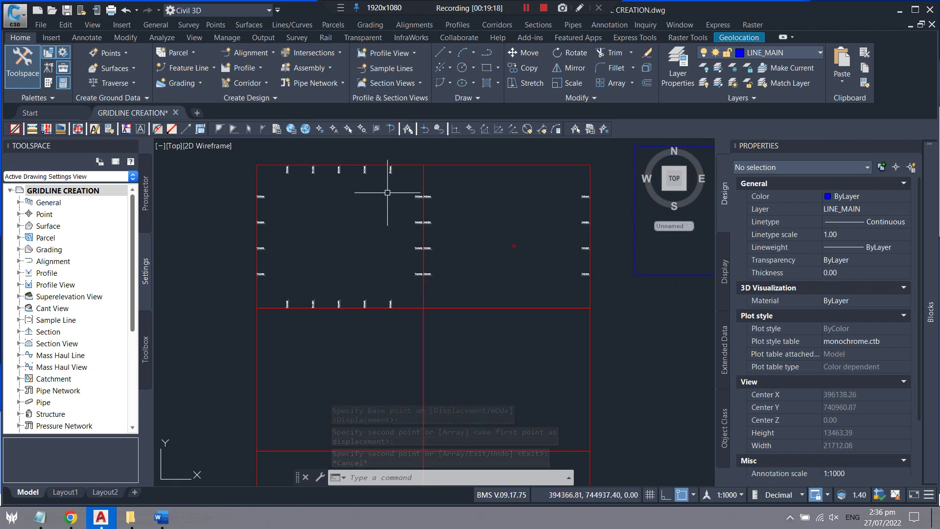
scroll(384, 189, "up", 1)
left_click(408, 166)
left_click(204, 162)
scroll(378, 336, "down", 1)
scroll(420, 336, "up", 1)
left_click(418, 326)
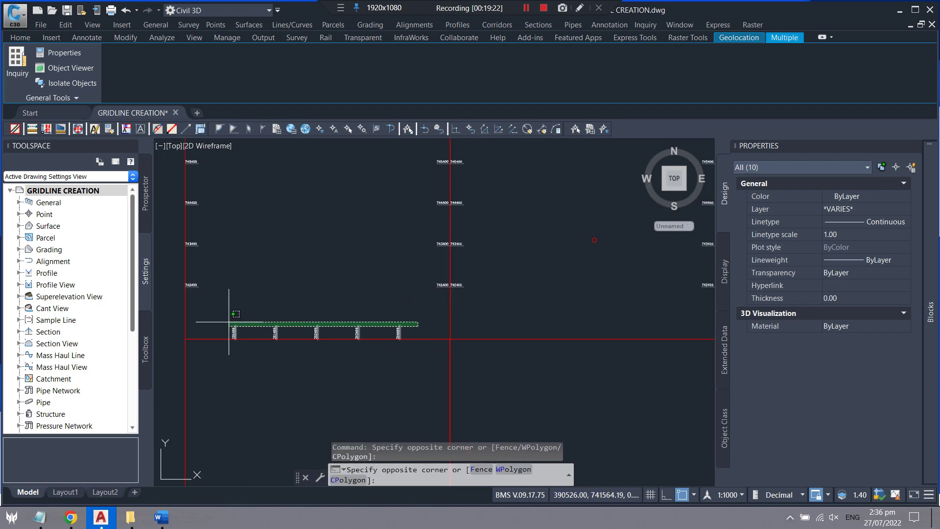
Step: Add the bottom and remaining easting labels, 20 in total, and start COPY
left_click(189, 316)
scroll(218, 321, "up", 2)
scroll(219, 321, "up", 3)
scroll(298, 318, "down", 3)
left_click(617, 312)
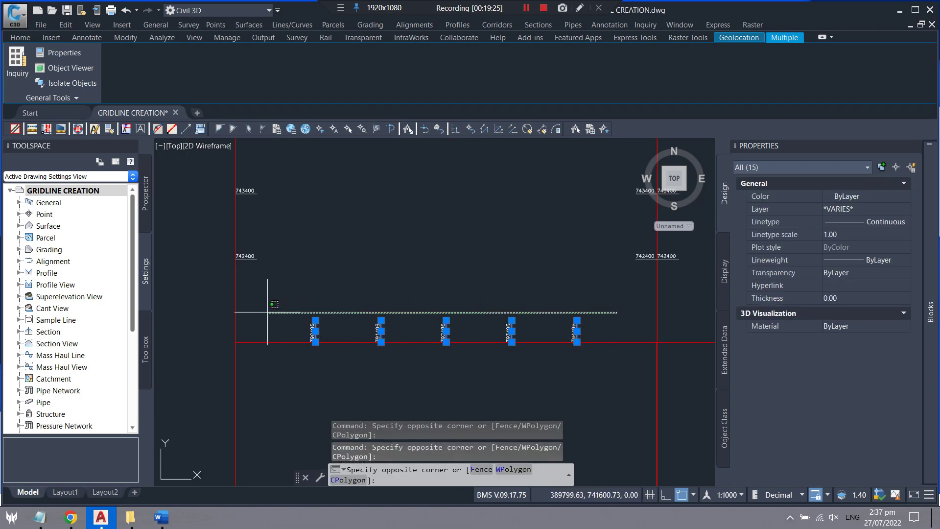
left_click(273, 342)
scroll(389, 264, "down", 2)
type("copy")
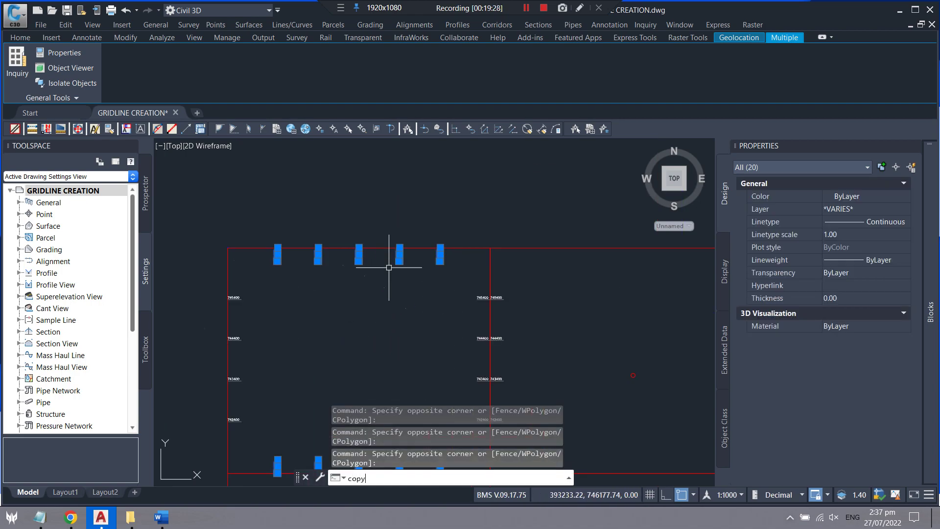
key("Return")
Step: Place a copy from the grid corner, then undo the misplaced copy and cancel
left_click(490, 247)
scroll(446, 177, "down", 4)
scroll(518, 255, "up", 4)
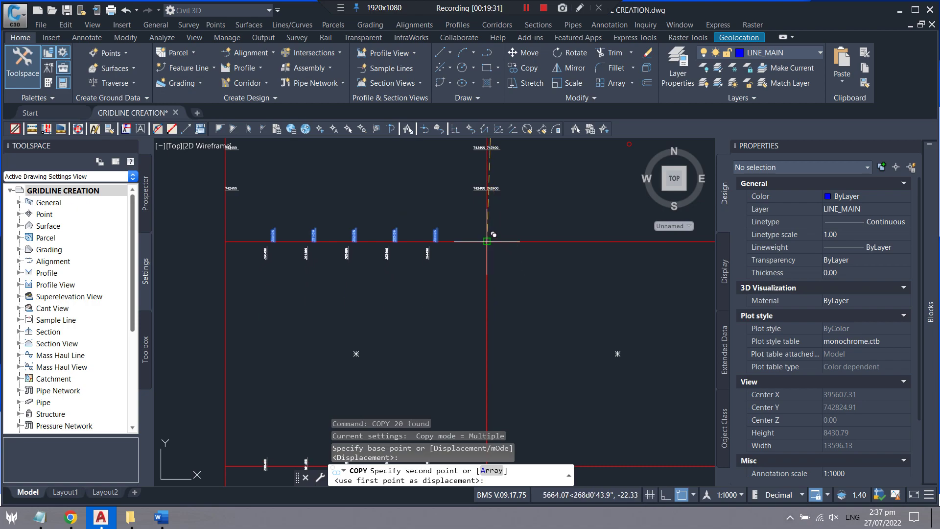
left_click(487, 241)
scroll(439, 172, "down", 4)
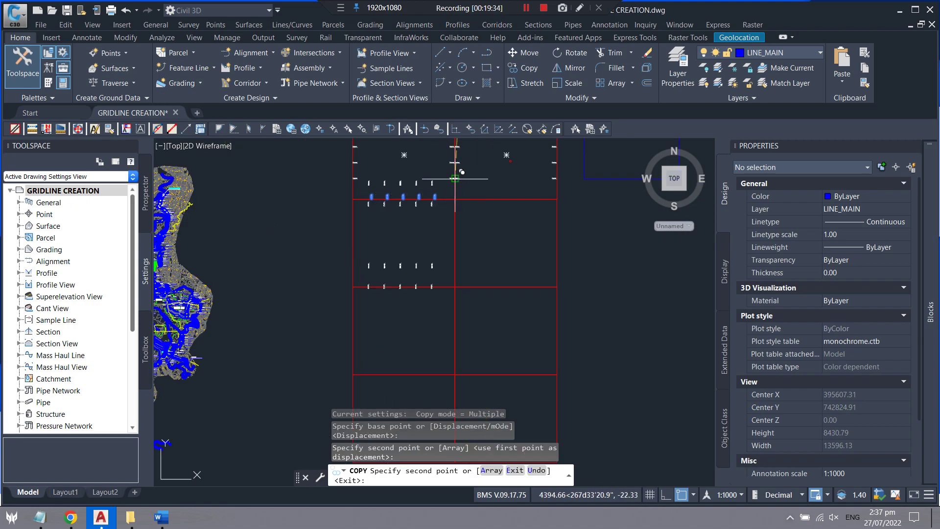
scroll(441, 235, "up", 4)
key("ctrl+z")
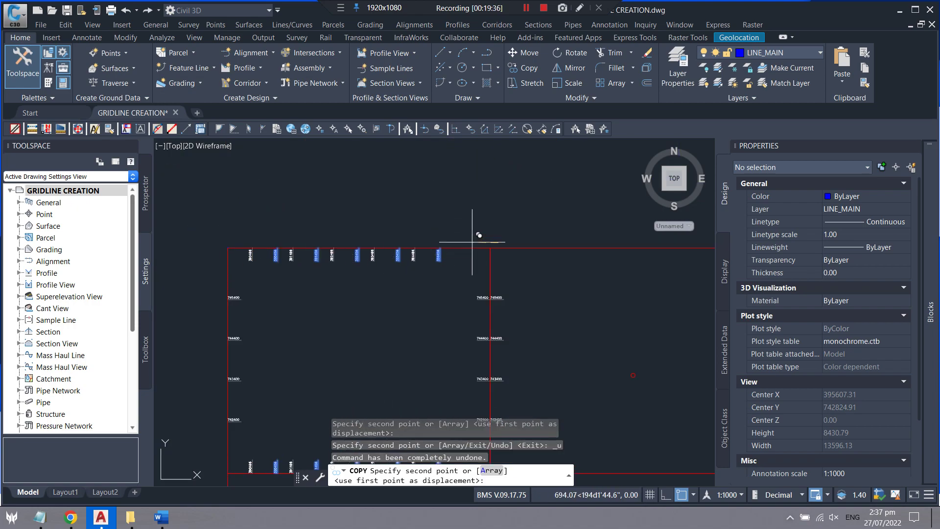
scroll(500, 242, "up", 2)
key("Escape")
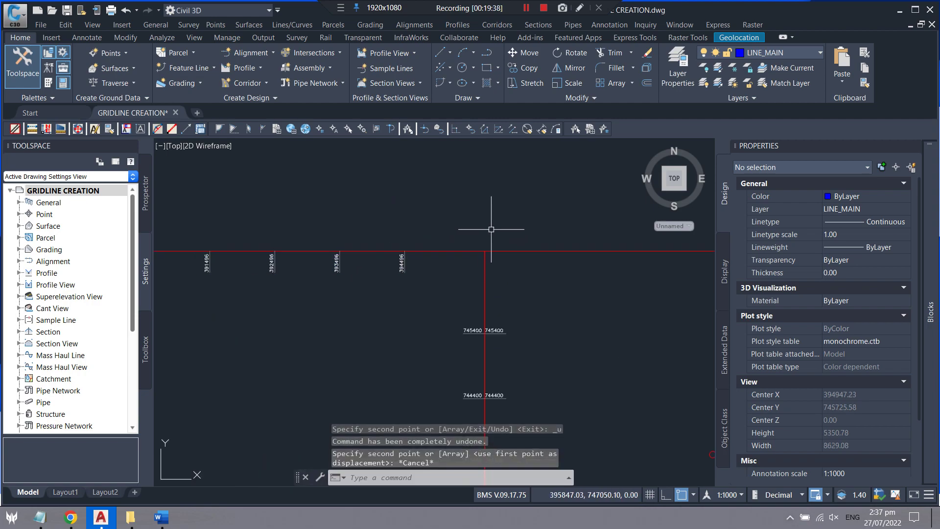
Step: Reselect the five top and the bottom easting labels and start a new copy
scroll(453, 244, "down", 3)
left_click_drag(457, 293, 210, 235)
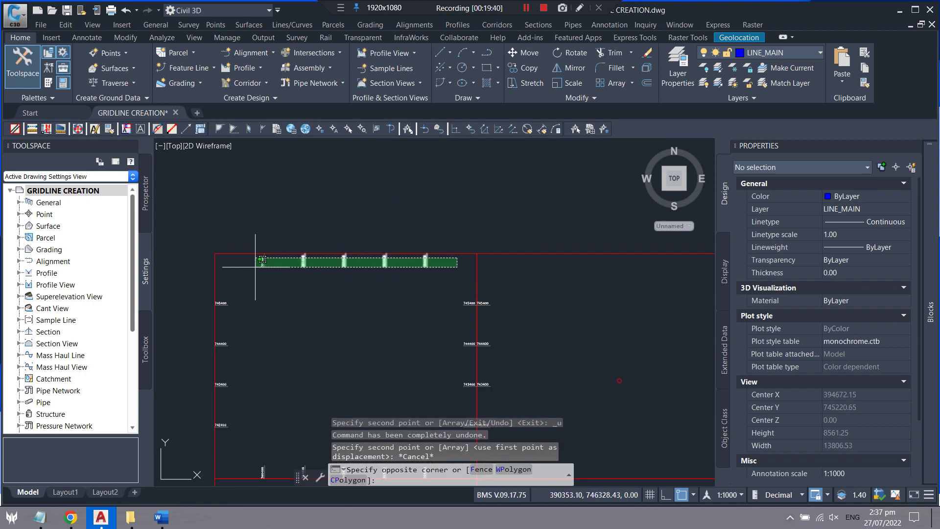
scroll(377, 272, "down", 2)
scroll(433, 314, "up", 2)
left_click(446, 316)
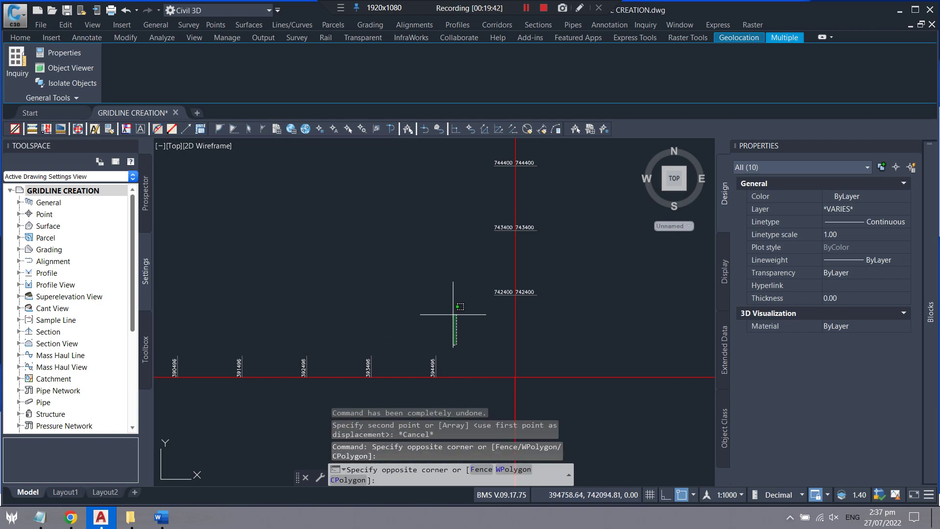
left_click(259, 346)
type("cop")
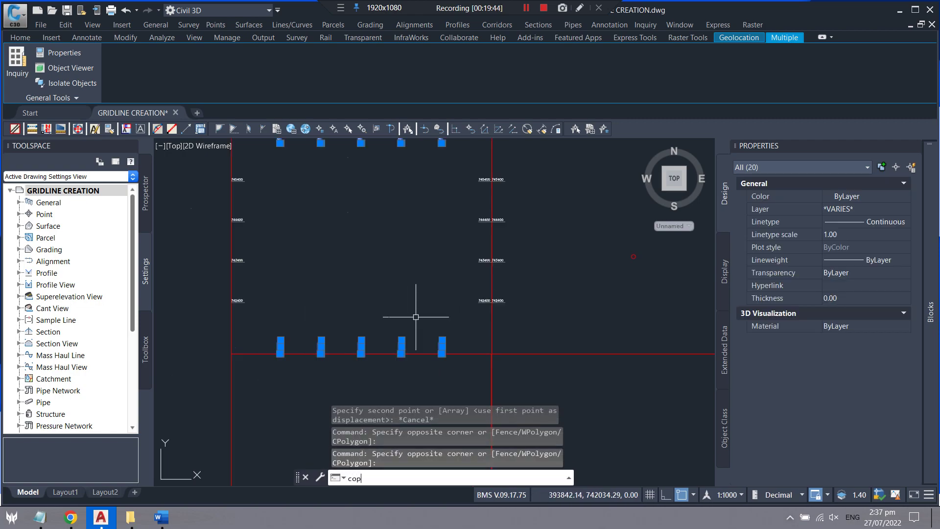
key("Return")
Step: From the gridline intersection, place three copies of the easting labels on the lower frame lines
scroll(434, 321, "down", 3)
scroll(468, 199, "up", 3)
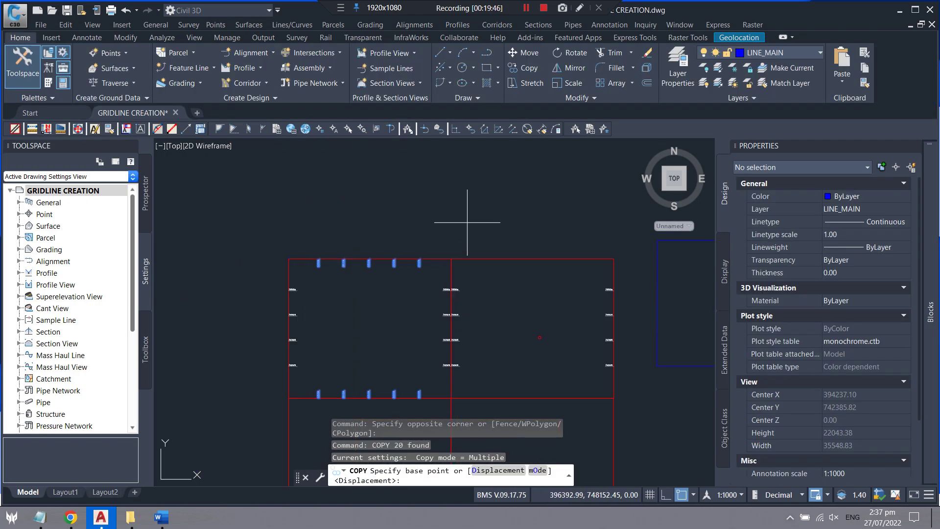
left_click(443, 279)
scroll(430, 181, "down", 4)
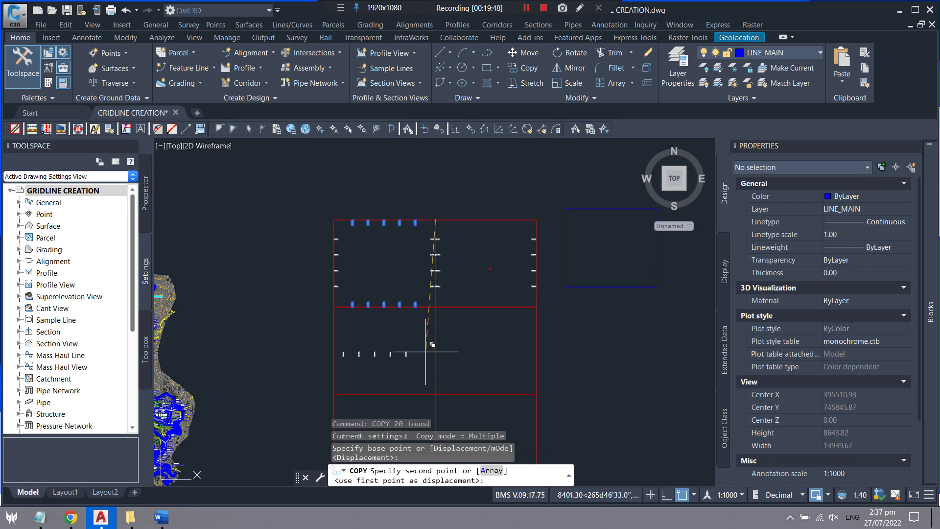
scroll(425, 351, "up", 4)
left_click(443, 244)
scroll(431, 250, "down", 1)
scroll(419, 262, "down", 4)
scroll(441, 232, "up", 5)
left_click(443, 271)
scroll(443, 270, "down", 4)
scroll(443, 270, "up", 4)
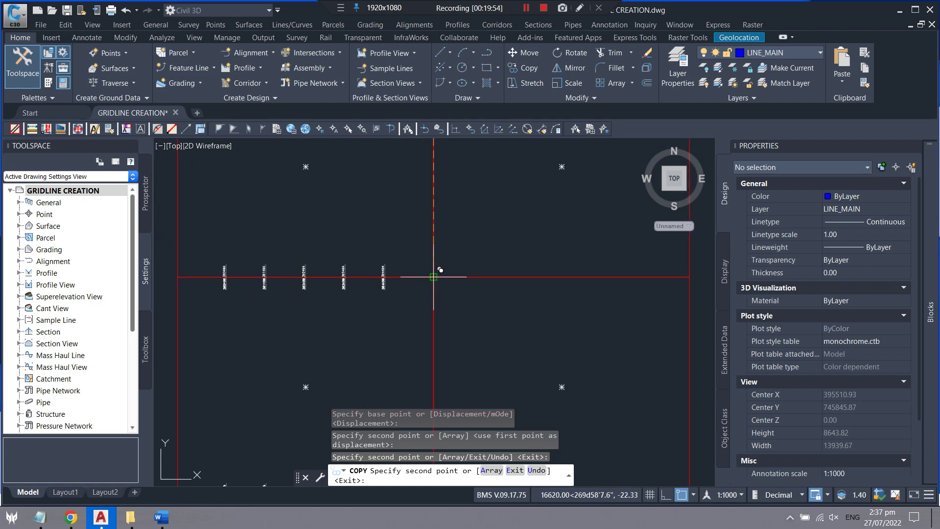
left_click(425, 211)
scroll(415, 262, "down", 3)
scroll(441, 220, "down", 3)
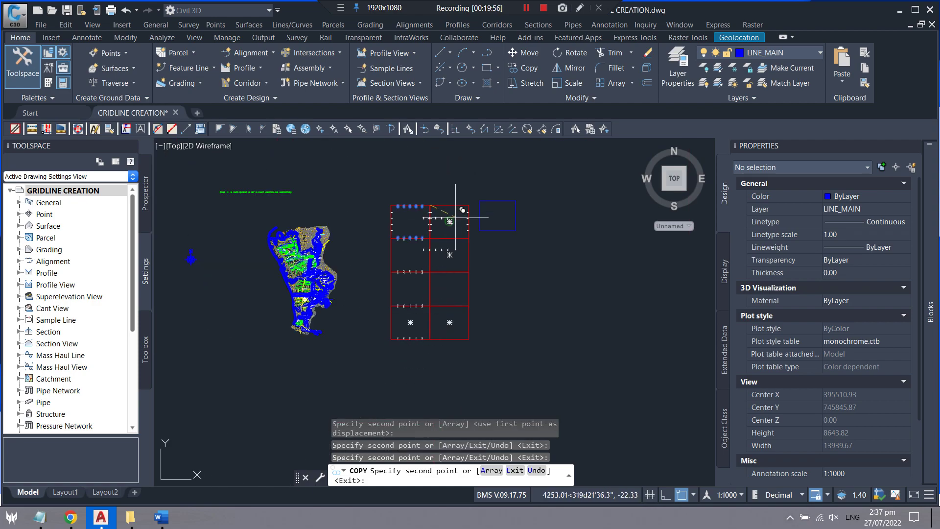
scroll(446, 193, "up", 4)
key("Escape")
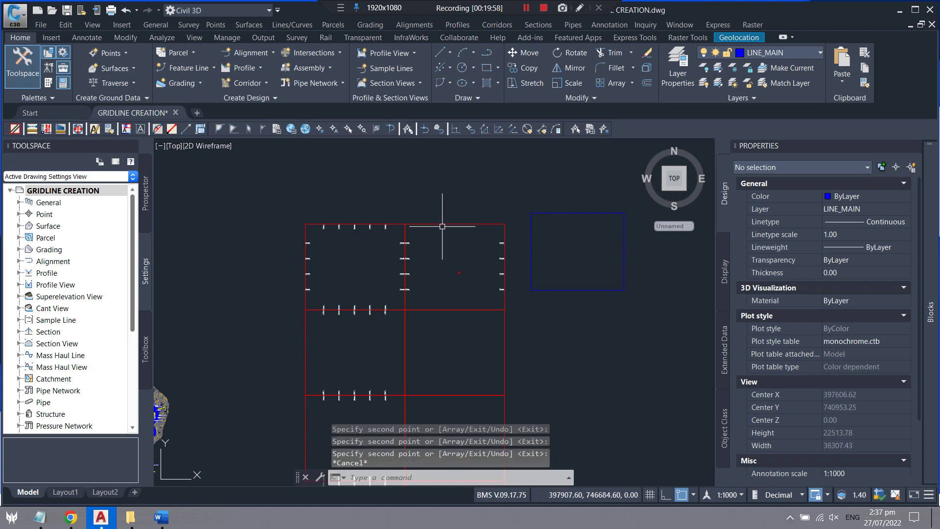
middle_click_drag(320, 206, 295, 224)
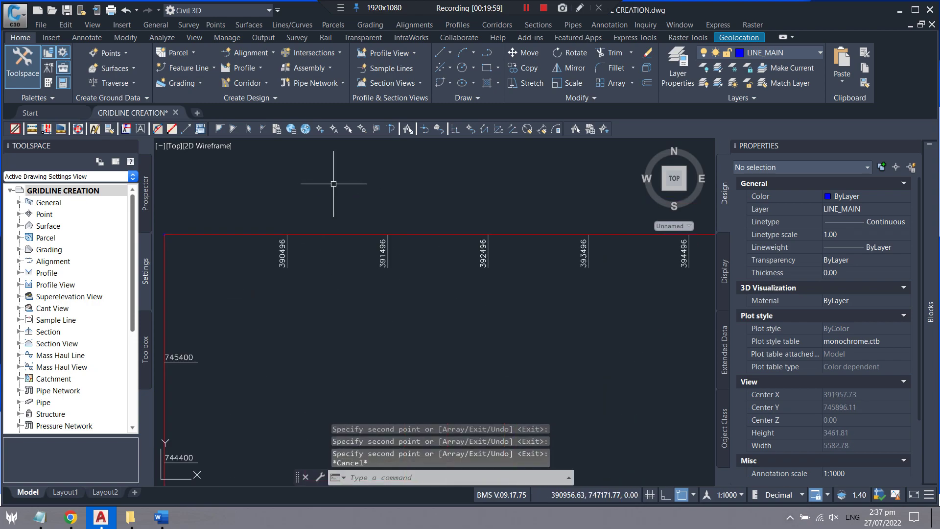
left_click(459, 234)
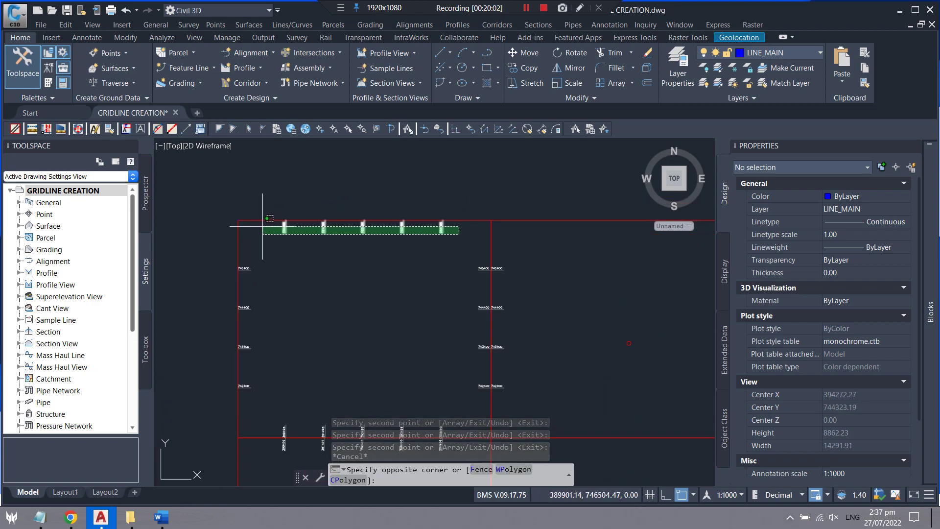
left_click(263, 225)
type("c")
key("Return")
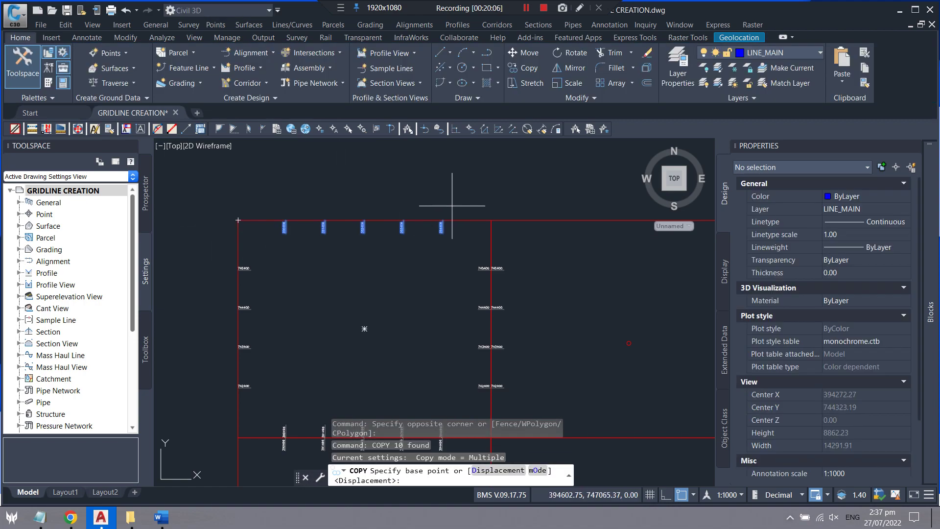
left_click(492, 221)
scroll(333, 231, "down", 4)
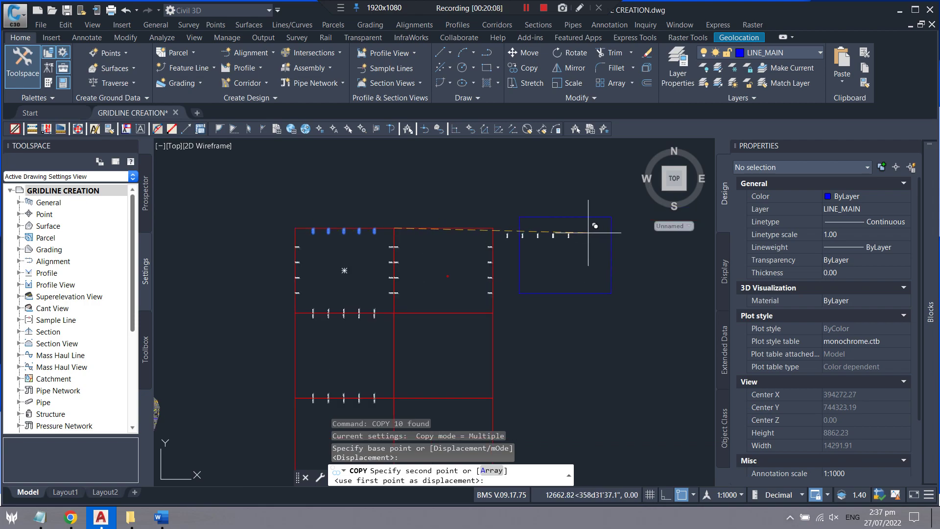
scroll(494, 228, "up", 3)
key("Escape")
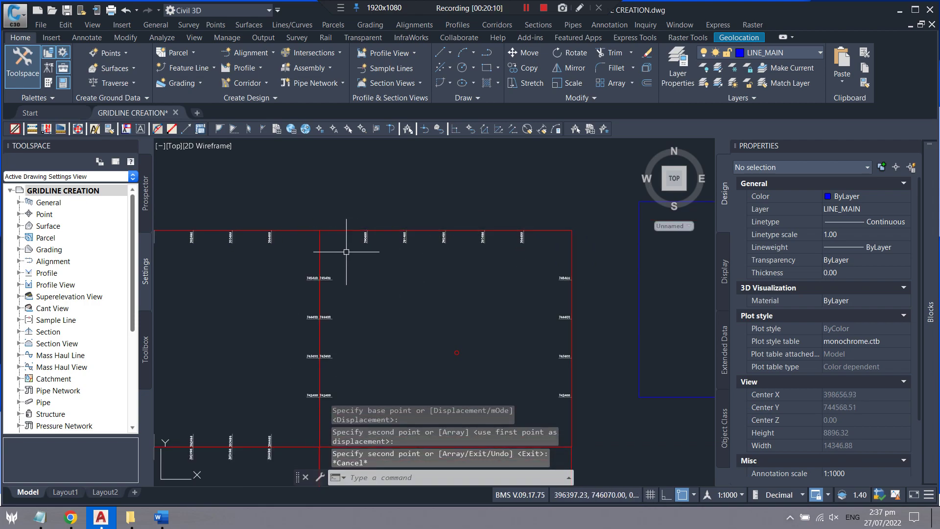
scroll(381, 227, "up", 4)
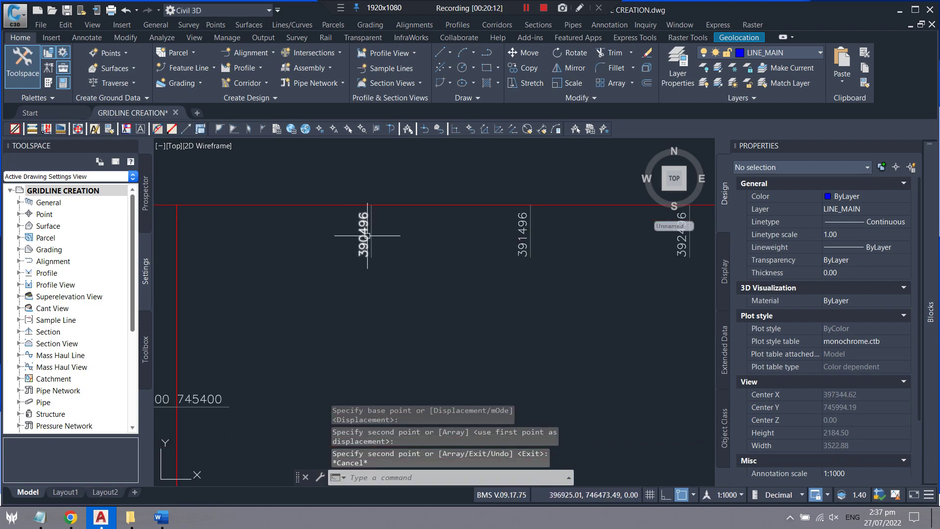
type("c")
Step: Draw a marker circle of radius 111.54 at the top of the 390496 easting gridline
key("Return")
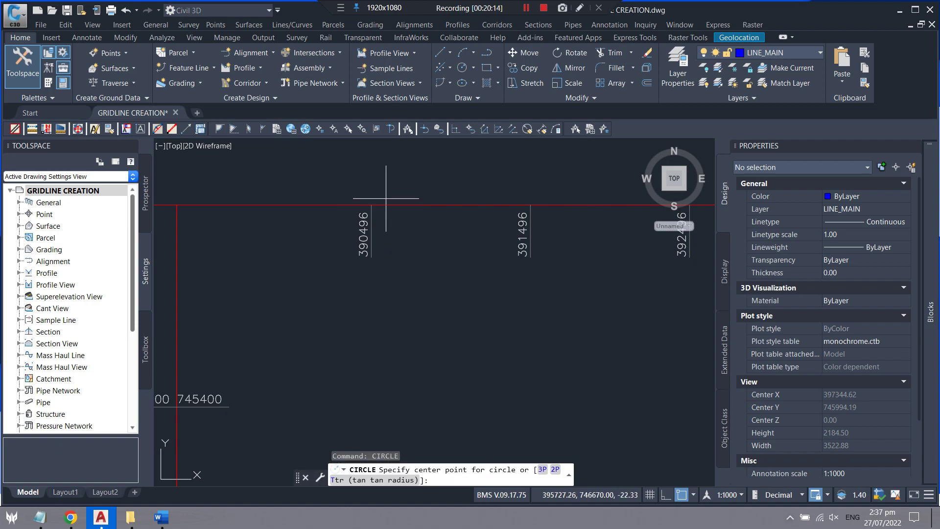
left_click(371, 205)
scroll(388, 184, "up", 2)
left_click(381, 203)
Step: Check the circle's Center X coordinate, then window-select the 390496 label
left_click(405, 191)
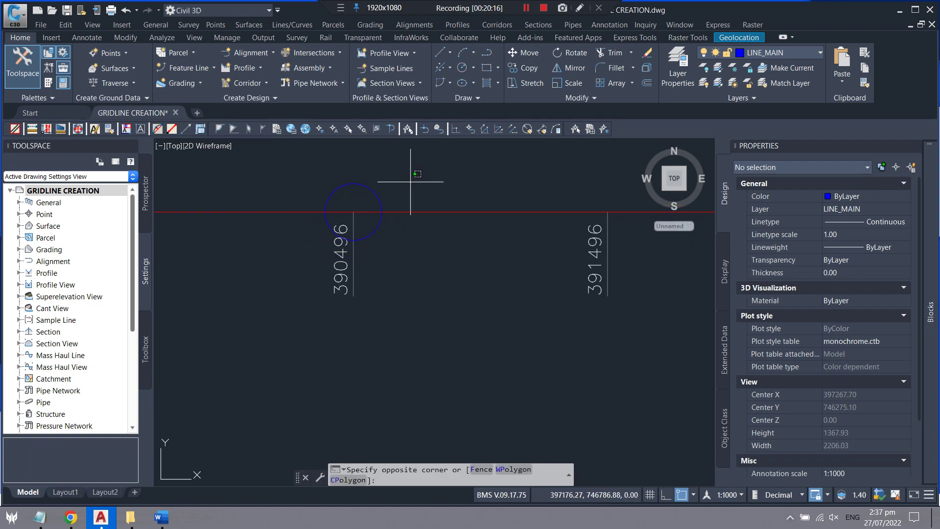
left_click(867, 366)
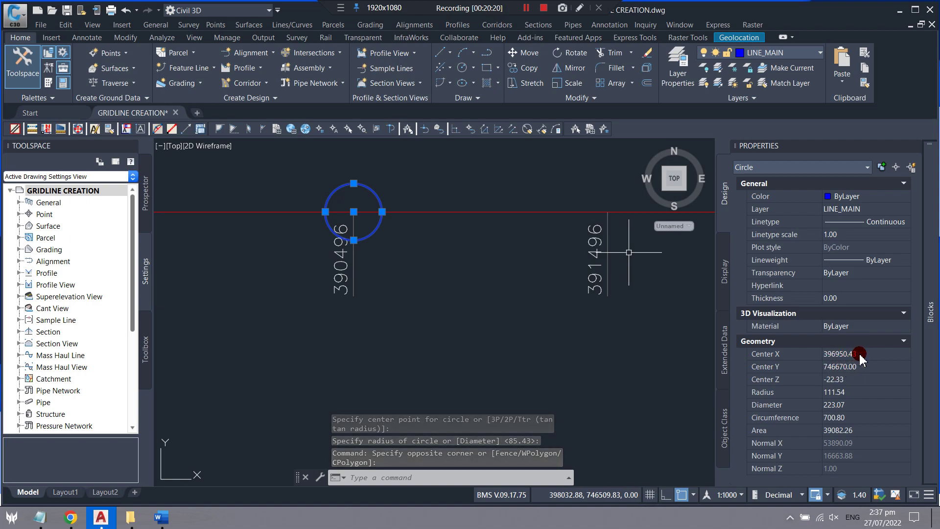
left_click(866, 354)
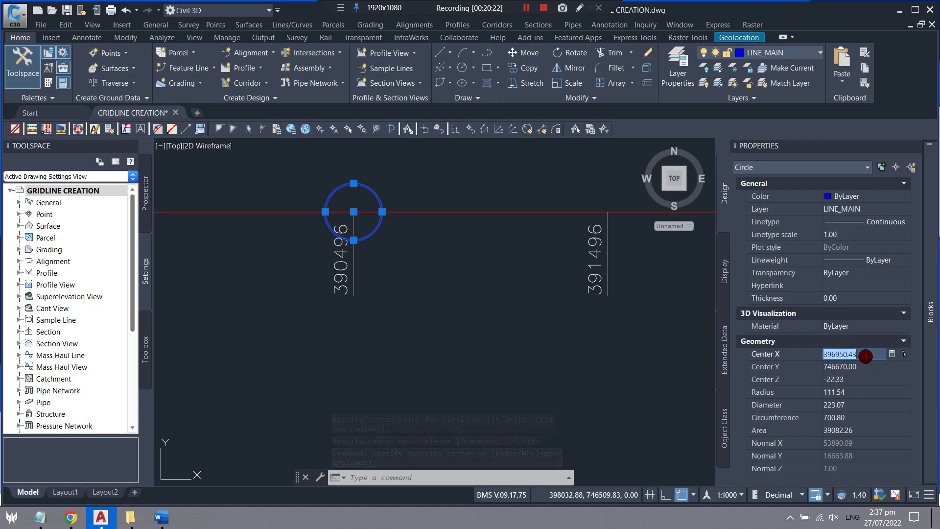
left_click(490, 301)
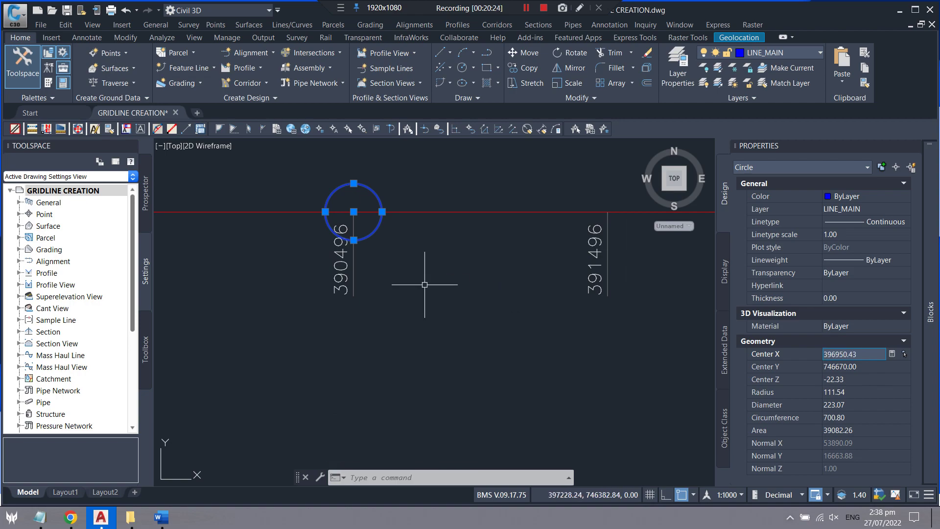
key("Escape")
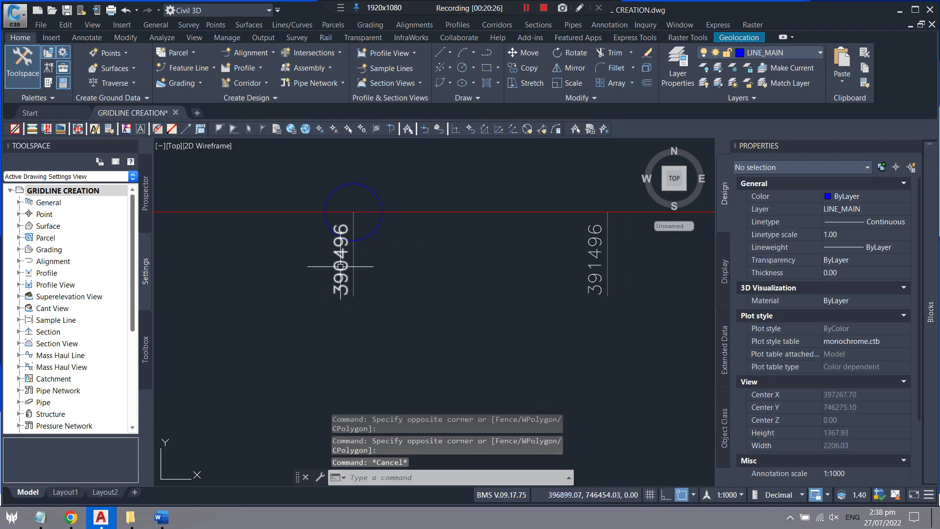
left_click(340, 265)
left_click(299, 281)
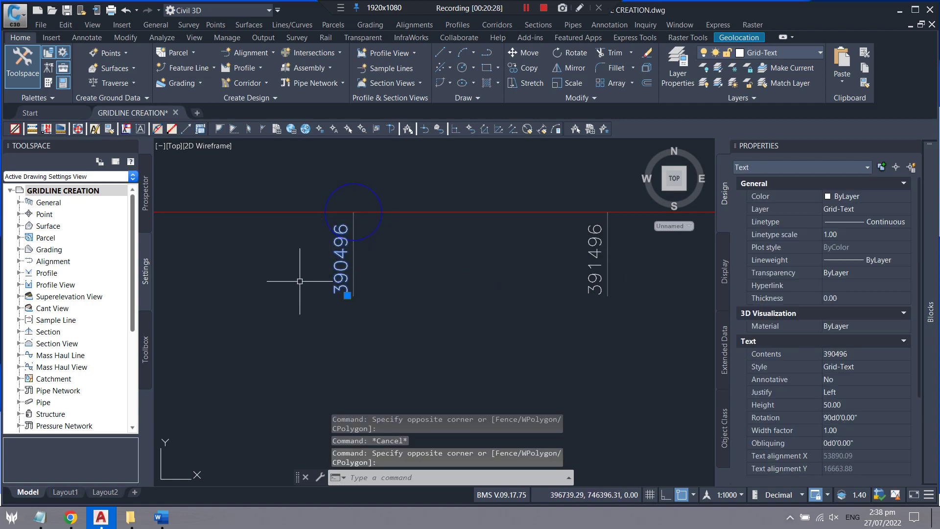
Step: Start TEXTEDIT (te) and change the first top easting label to 396950
type("texte")
key("Return")
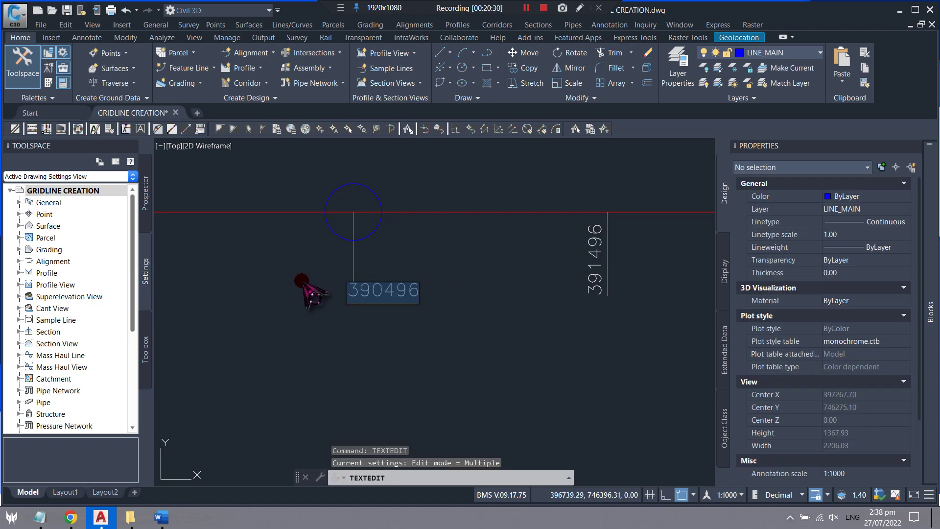
key("ctrl+v")
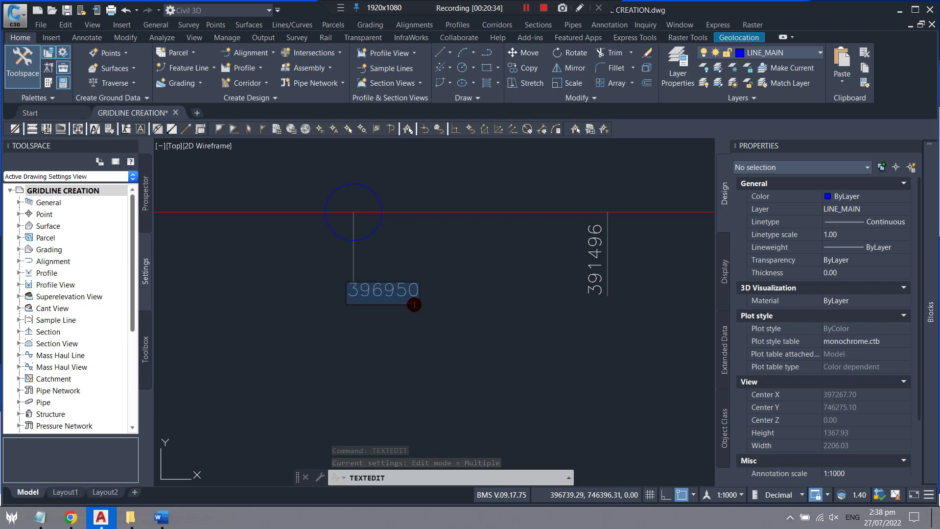
left_click(415, 304)
scroll(343, 220, "down", 3)
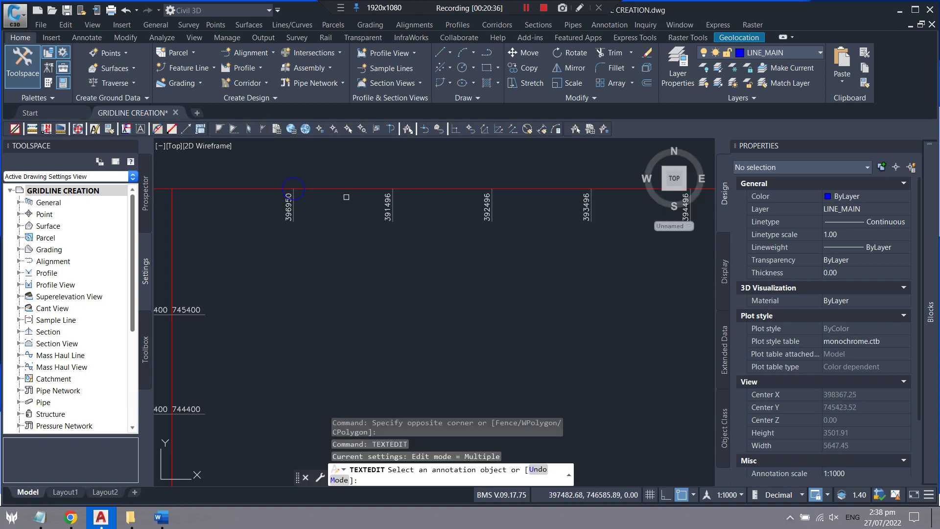
scroll(346, 197, "up", 5)
Step: Edit the next two top grid labels to 392496 and 393496
left_click(445, 247)
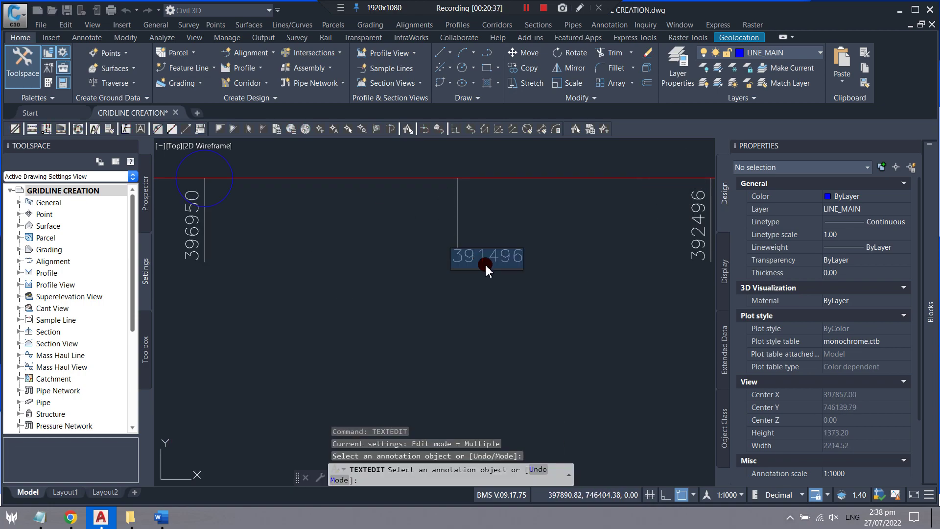
left_click(485, 257)
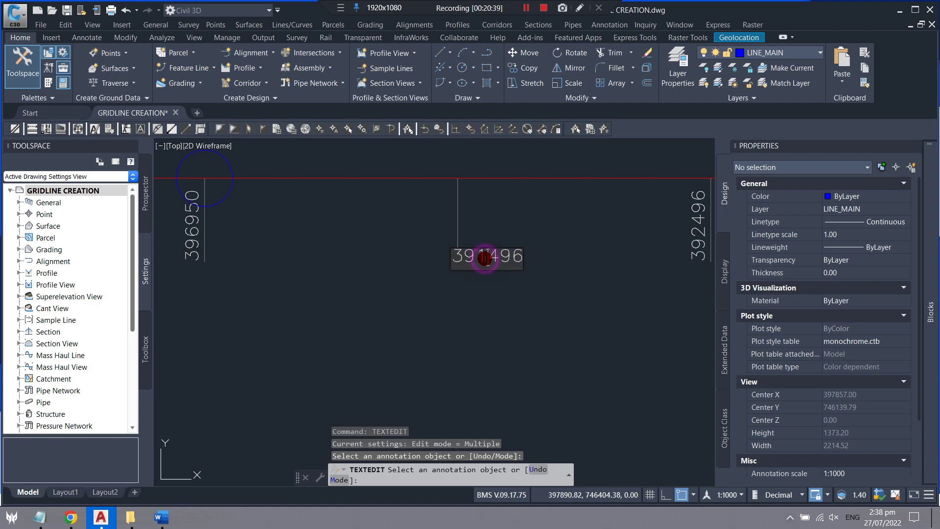
key("BackSpace")
type("2")
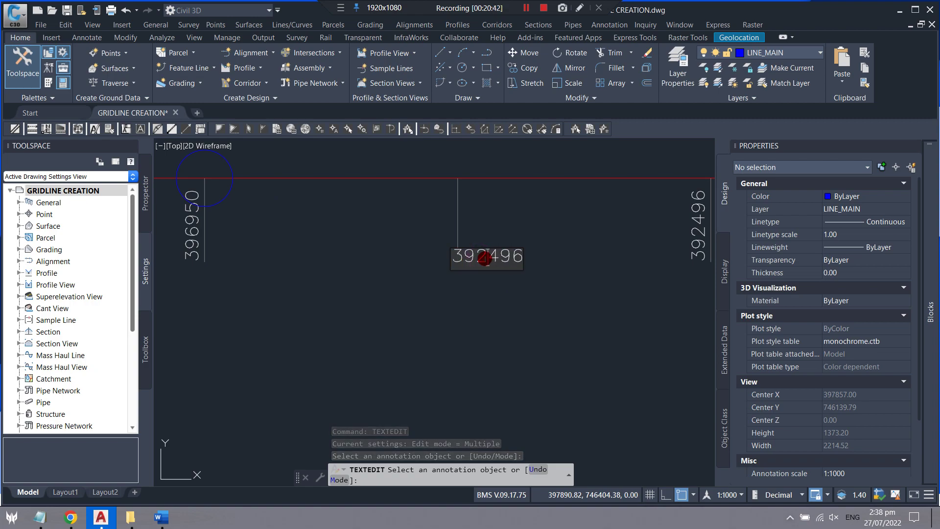
key("Return")
scroll(315, 267, "down", 2)
left_click(562, 255)
scroll(563, 259, "up", 2)
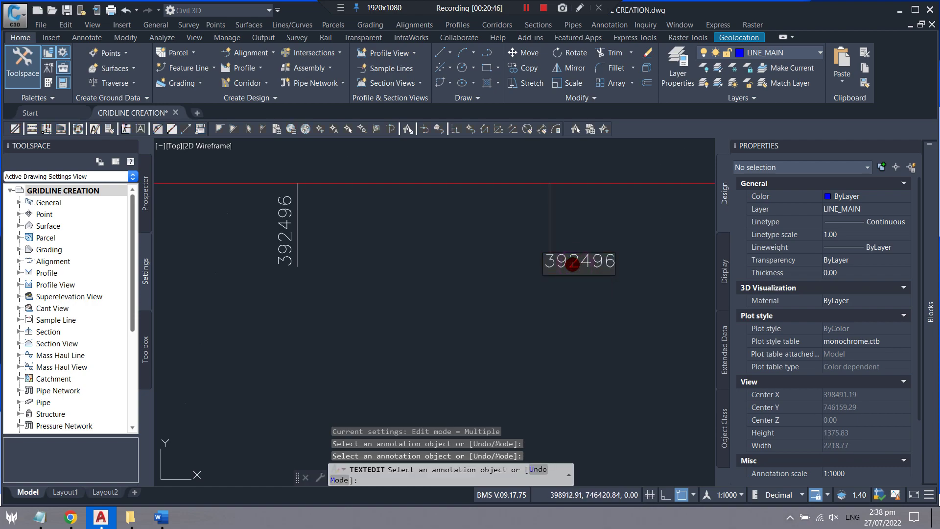
key("Return")
scroll(452, 250, "down", 3)
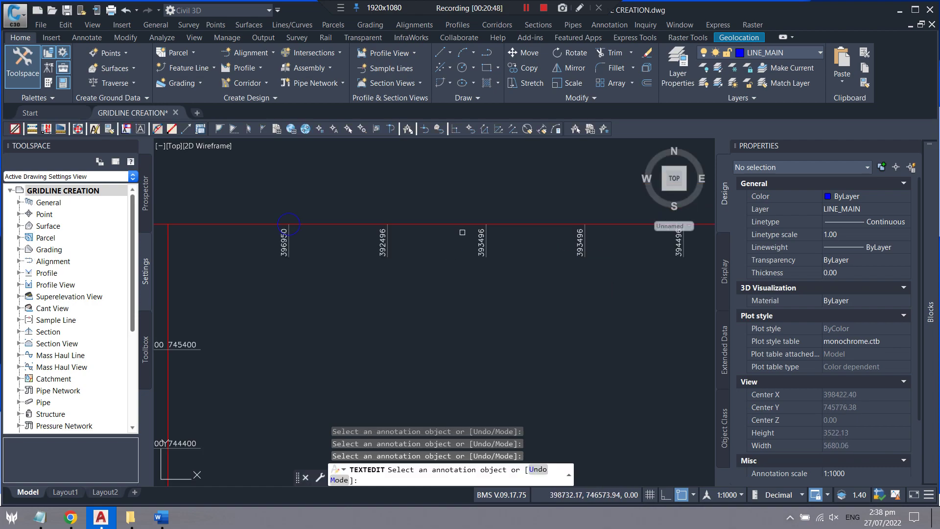
scroll(387, 238, "up", 2)
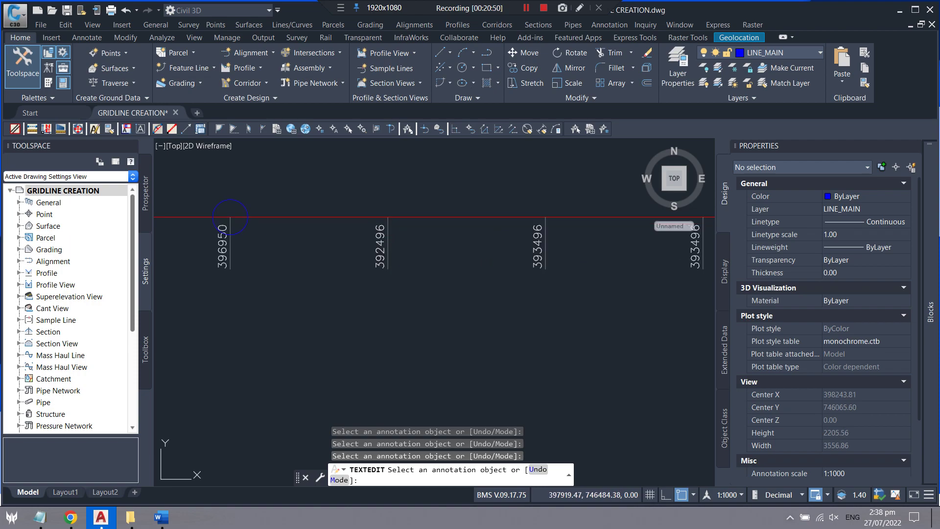
Step: Change the next two top labels to 397950 and 398950
left_click(384, 248)
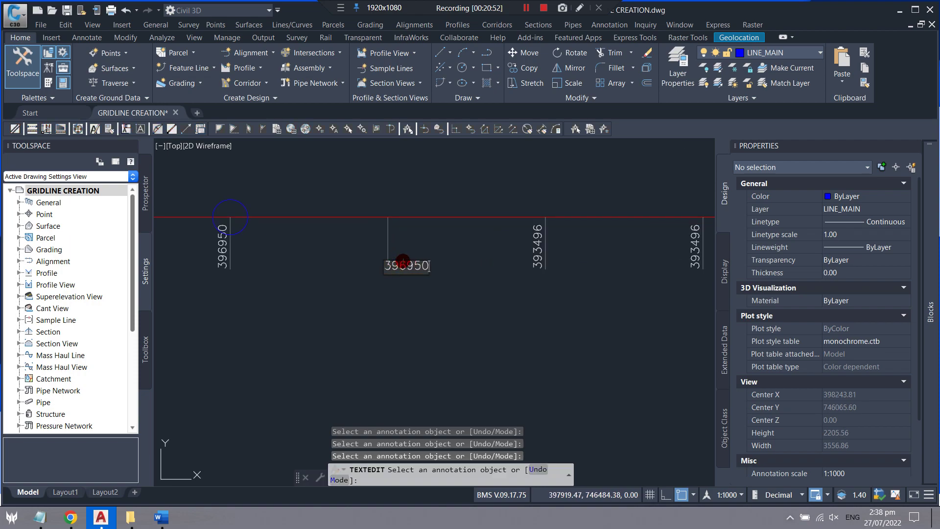
type("7")
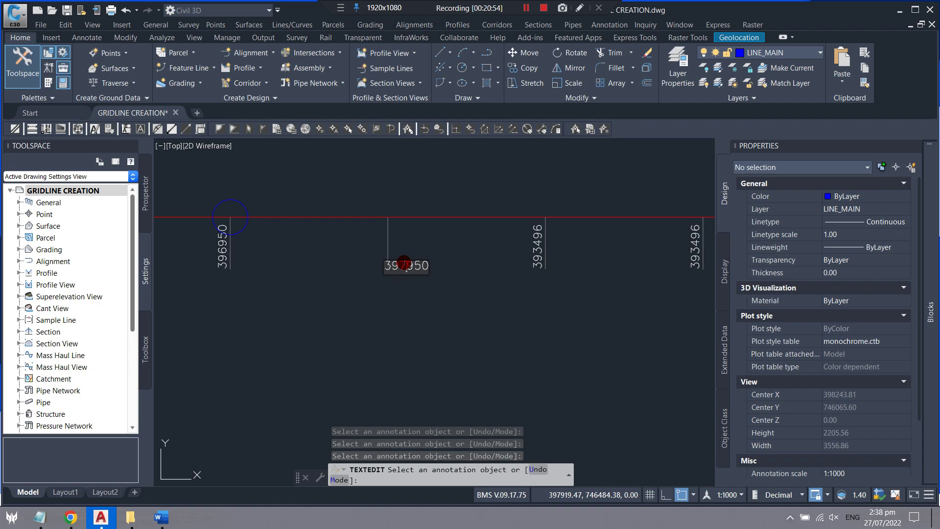
key("Return")
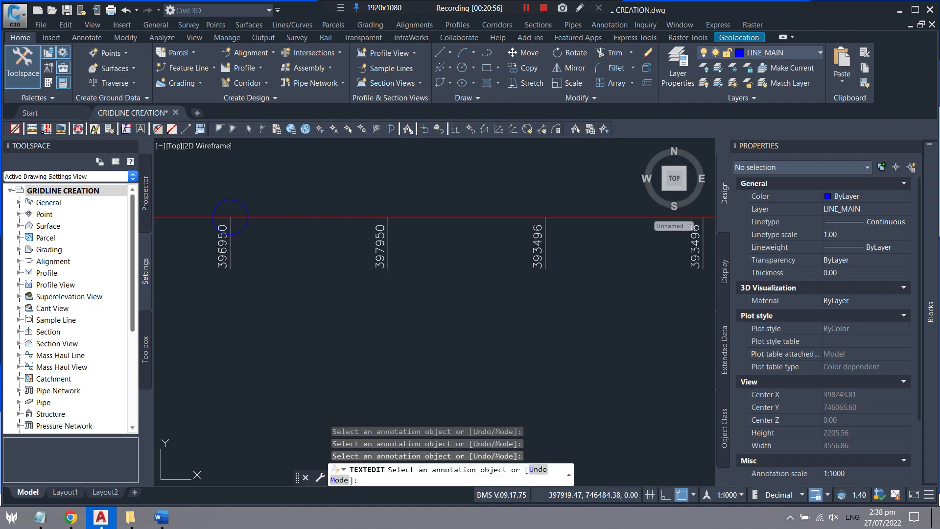
scroll(541, 271, "up", 2)
left_click(571, 267)
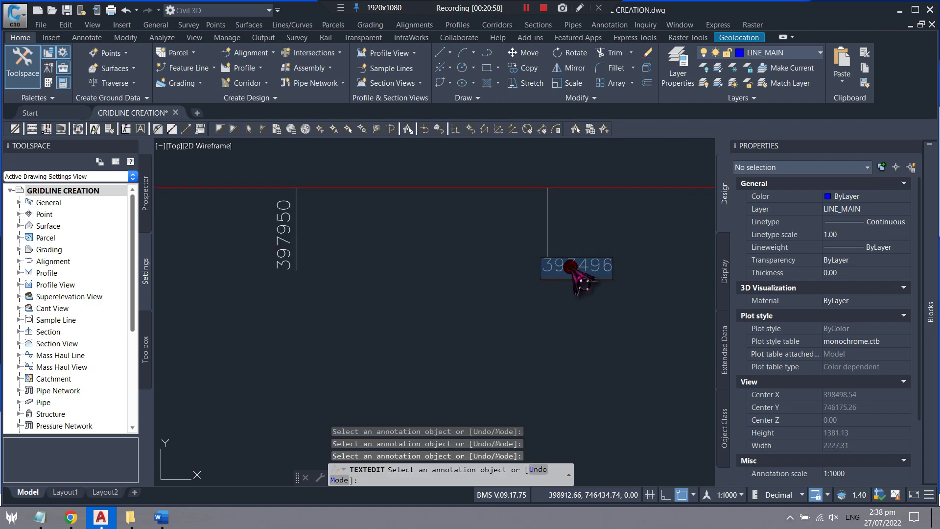
type("396950")
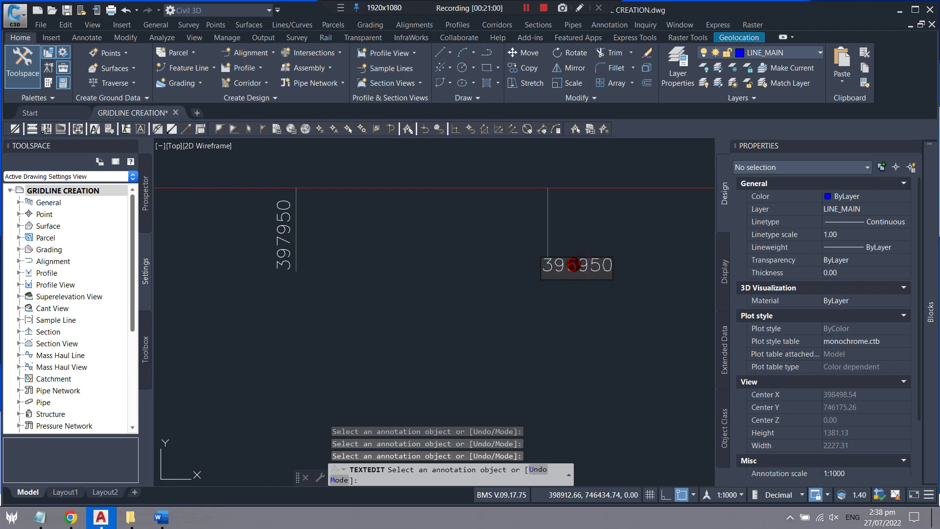
key("Return")
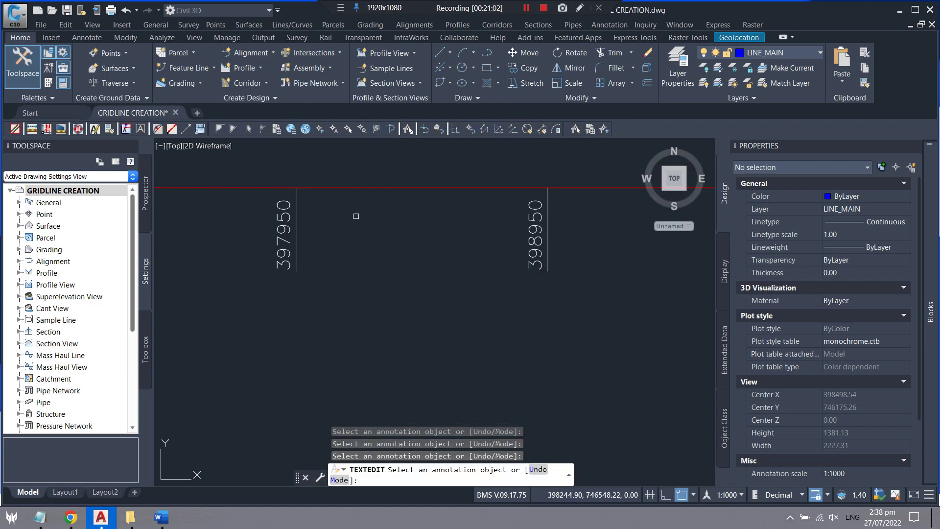
Step: Change the following top label to 399950, replacing the 6 with 9
scroll(356, 216, "down", 2)
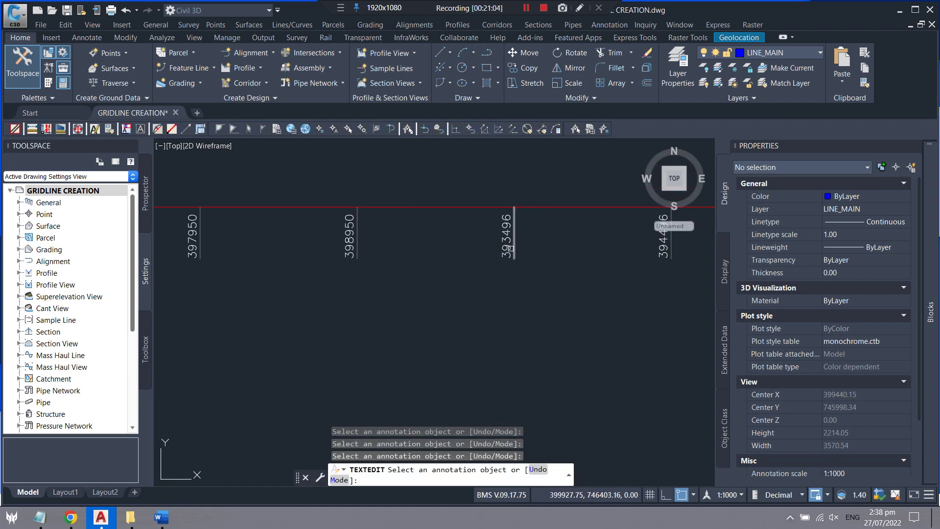
left_click(507, 235)
type("396950")
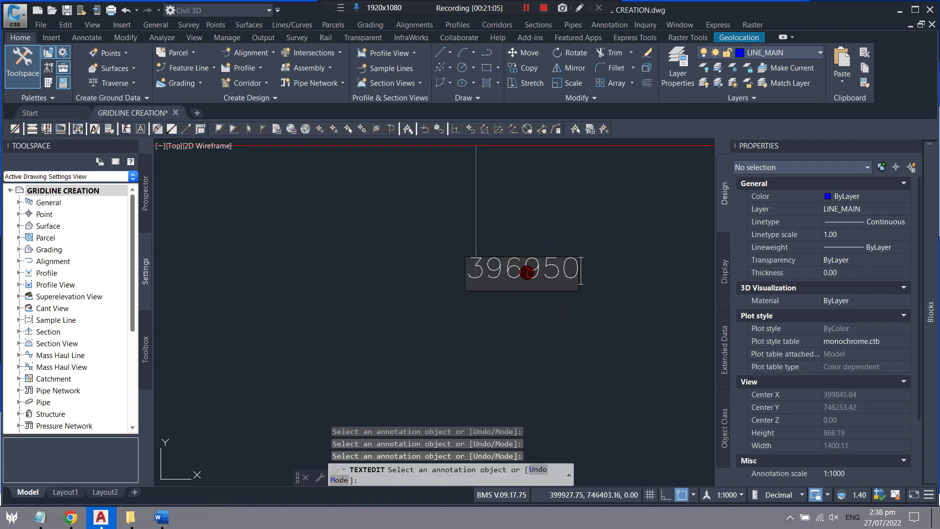
left_click(524, 271)
key("BackSpace")
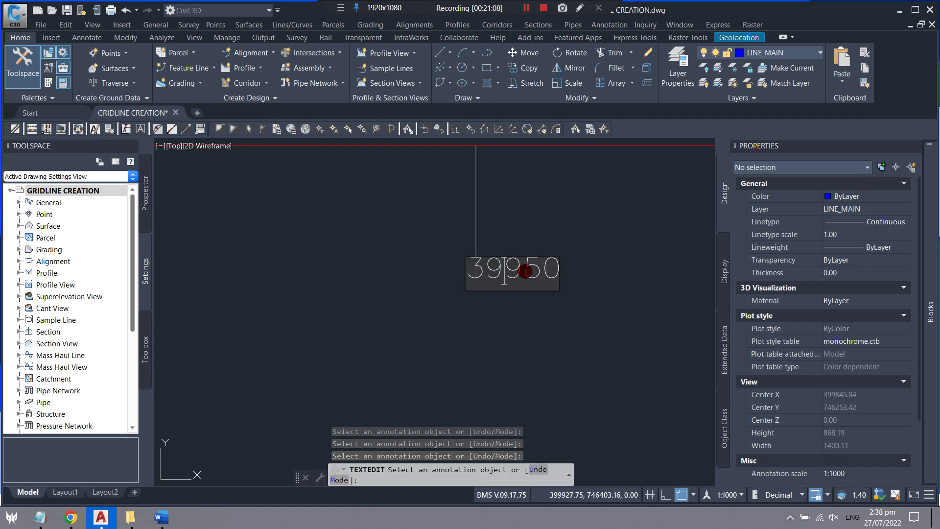
type("9")
key("Return")
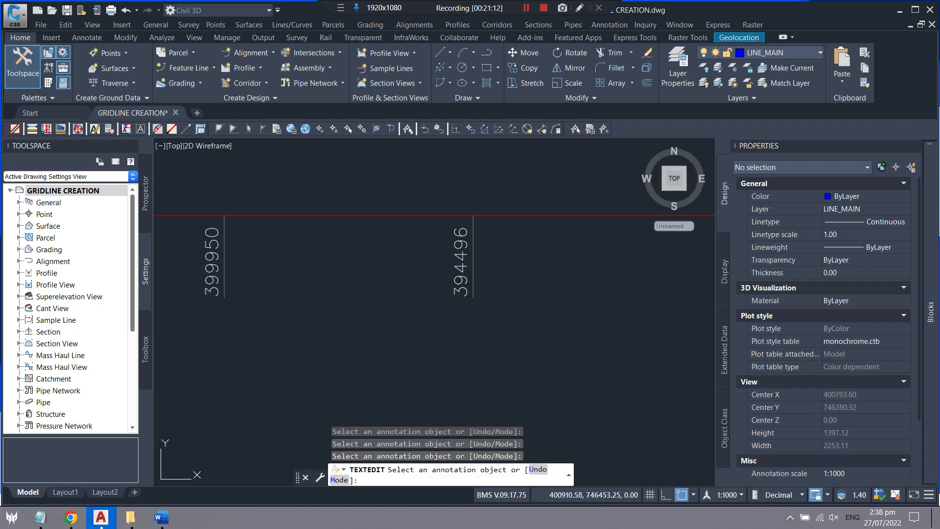
Step: Change the 394496 label to 400496
left_click(463, 274)
left_click(498, 296)
key("BackSpace")
key("BackSpace")
key("BackSpace")
type("400")
key("Return")
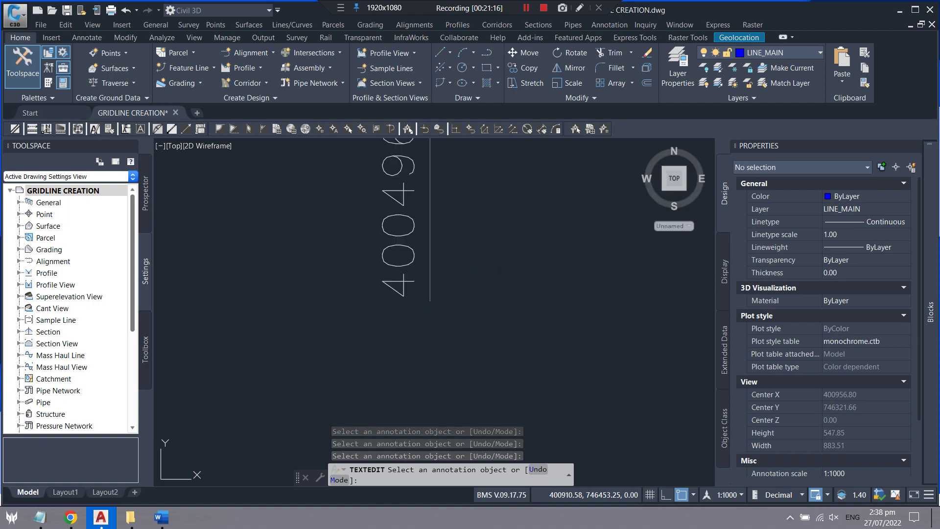
Step: Exit text editing and clear an accidental selection near the top labels
scroll(487, 224, "down", 4)
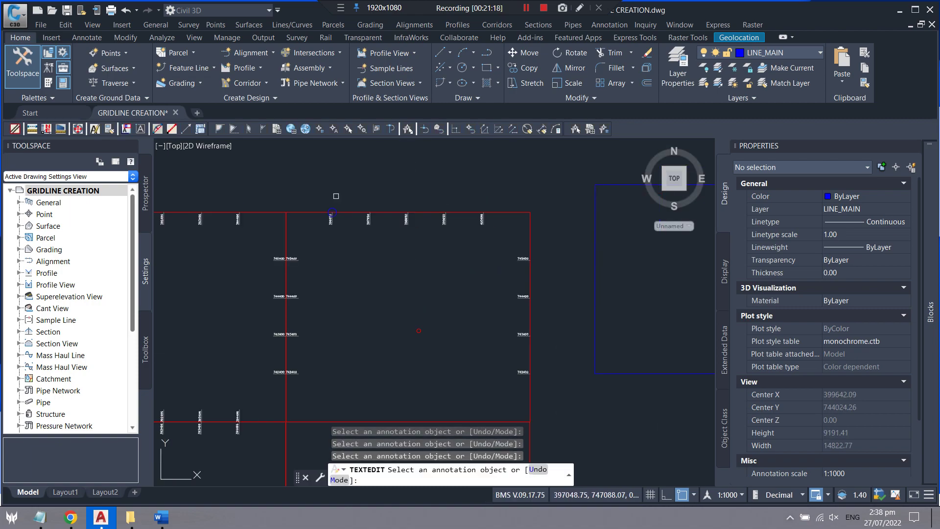
key("Escape")
scroll(336, 196, "up", 4)
left_click(343, 201)
left_click(321, 218)
key("Escape")
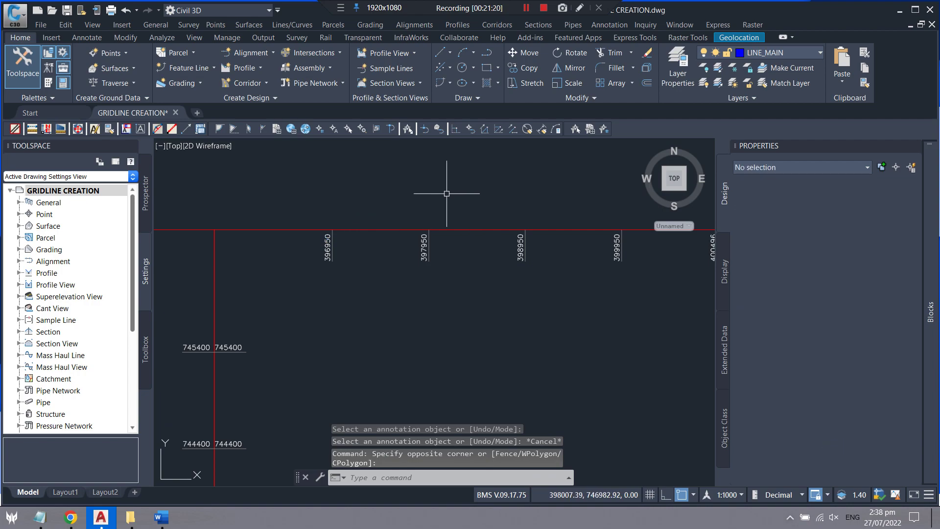
Step: Delete the stray object and crossing-select the five edited top easting labels
key("Delete")
scroll(446, 193, "down", 2)
left_click(617, 199)
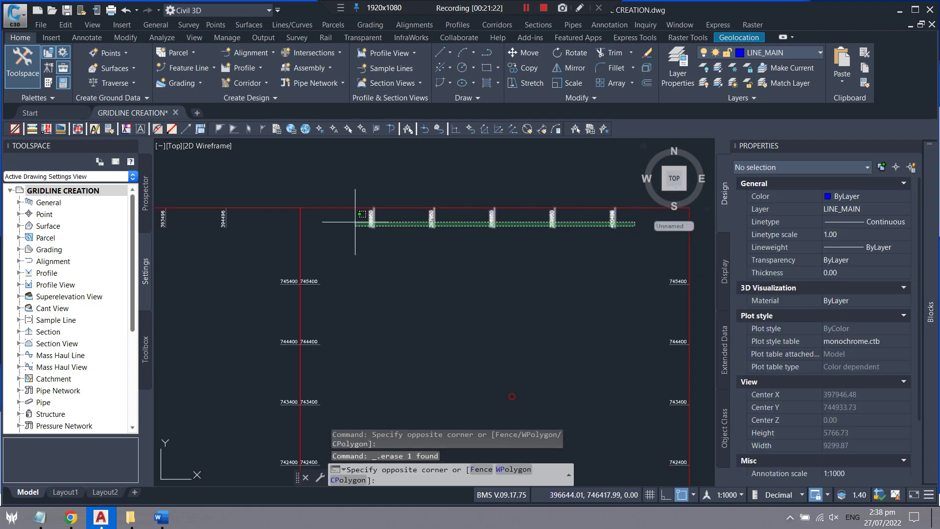
left_click(352, 228)
scroll(478, 250, "down", 2)
Step: Copy the top easting labels from the frame corner onto three further sheet frames
type("cif")
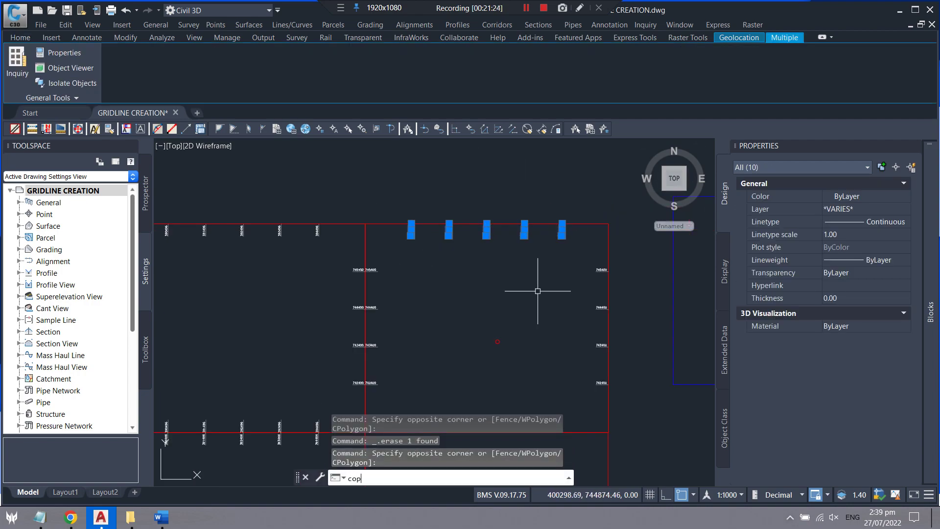
type("y")
key("Return")
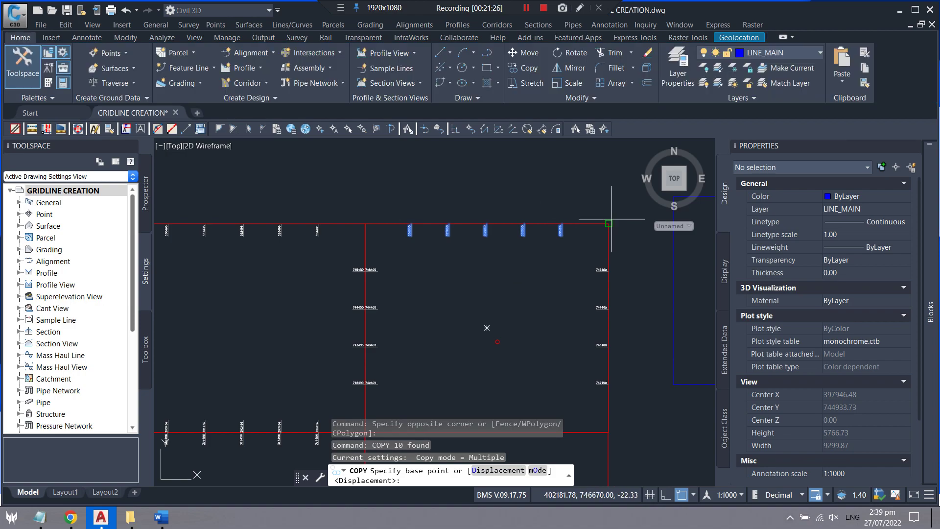
left_click(609, 223)
scroll(556, 168, "down", 3)
scroll(581, 274, "up", 3)
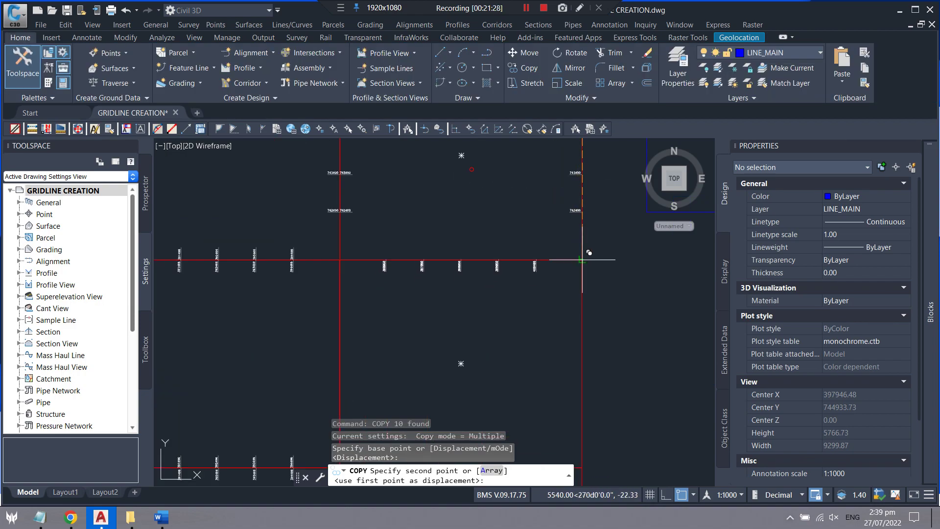
left_click(589, 253)
scroll(589, 253, "down", 1)
scroll(567, 331, "up", 2)
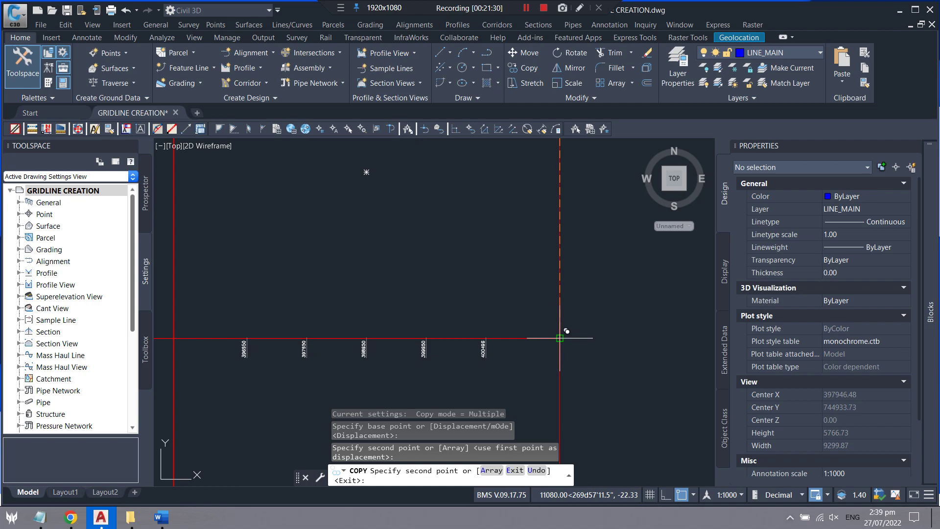
left_click(560, 338)
scroll(504, 157, "down", 2)
scroll(519, 281, "up", 2)
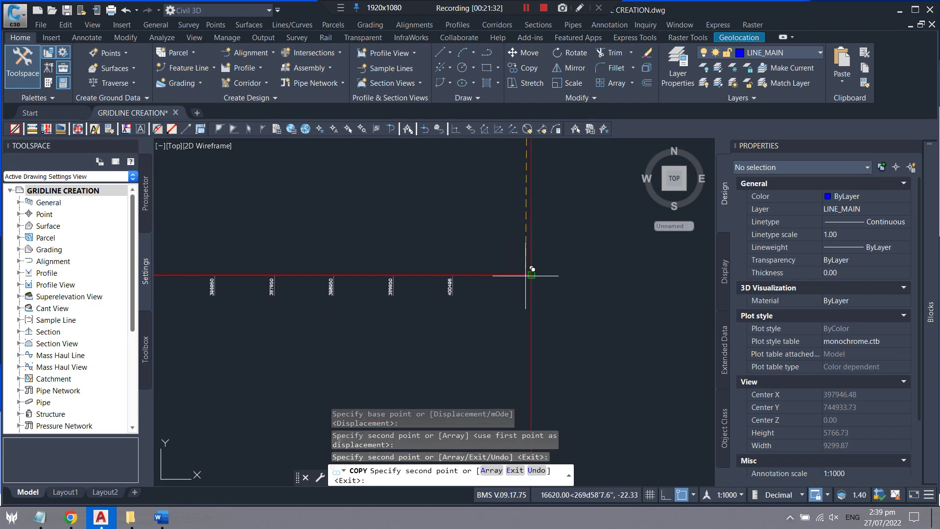
left_click(531, 275)
scroll(532, 274, "down", 3)
scroll(506, 277, "down", 3)
key("Escape")
Step: Reselect the top labels and begin another copy with Ortho on, then cancel it
scroll(491, 210, "up", 3)
scroll(494, 178, "up", 2)
scroll(476, 248, "up", 1)
scroll(517, 182, "up", 1)
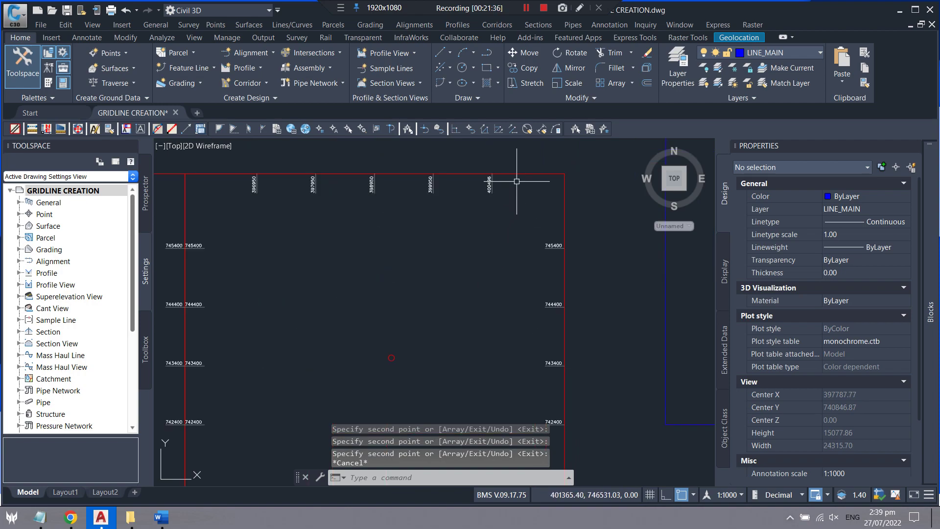
left_click(517, 182)
left_click(239, 187)
type("c")
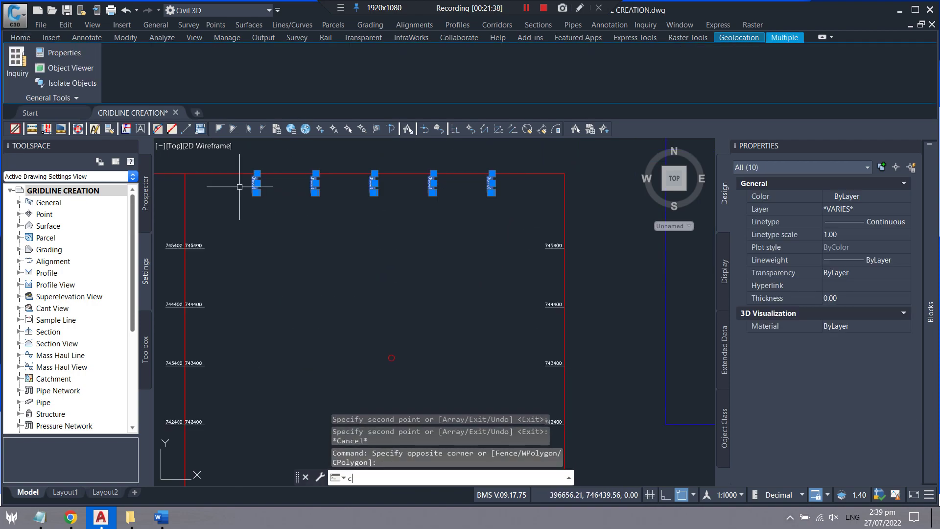
key("Return")
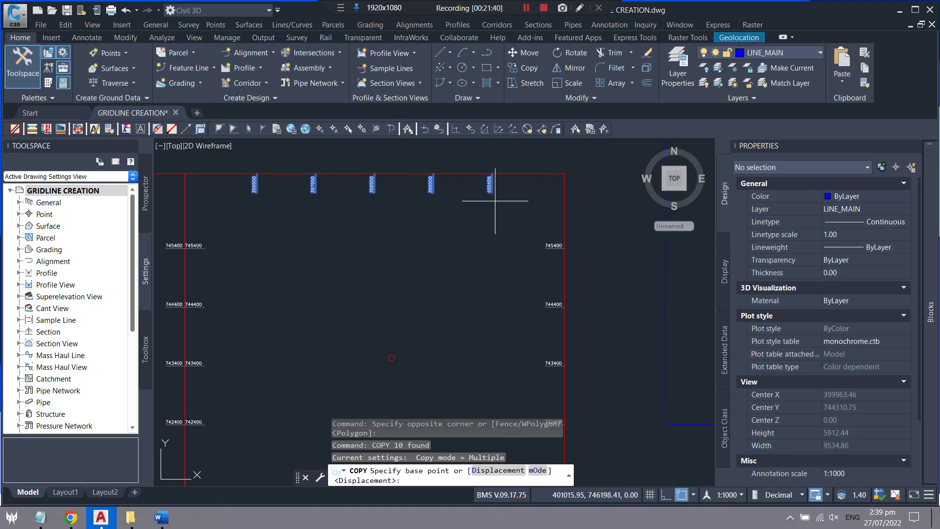
scroll(495, 201, "up", 5)
left_click(470, 195)
scroll(480, 193, "down", 3)
scroll(489, 191, "down", 3)
scroll(462, 266, "up", 3)
scroll(530, 267, "up", 2)
key("F8")
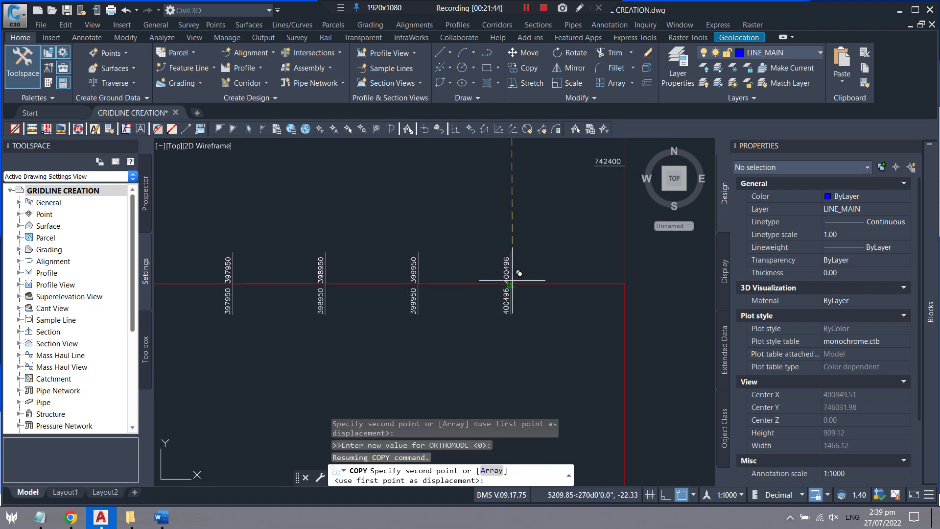
scroll(519, 206, "down", 2)
scroll(512, 200, "up", 4)
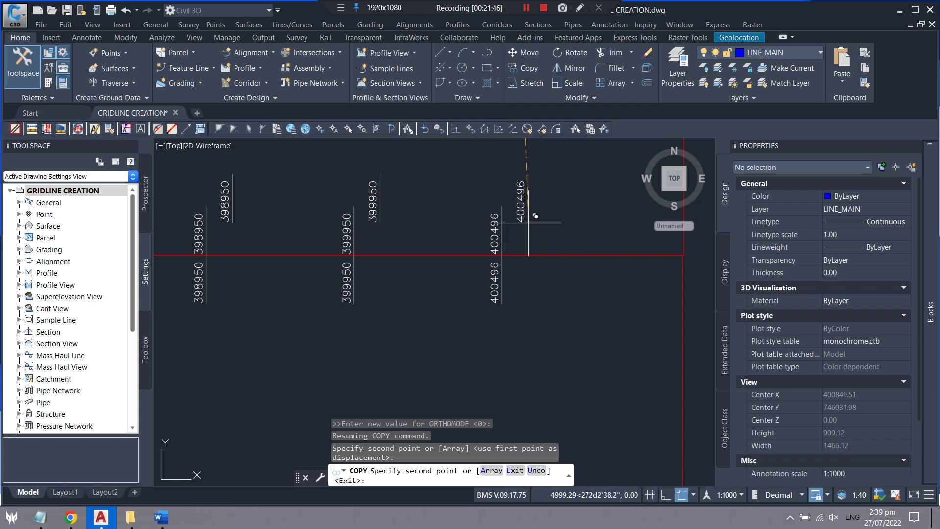
scroll(534, 196, "down", 5)
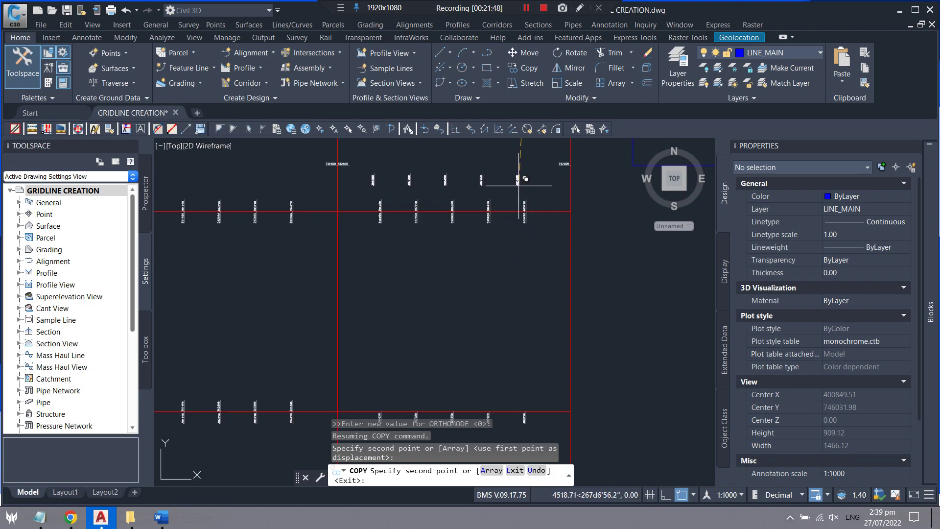
key("Escape")
Step: Copy the five top labels from the grid endpoint onto three more sheet frame gridlines
left_click(543, 198)
left_click(359, 203)
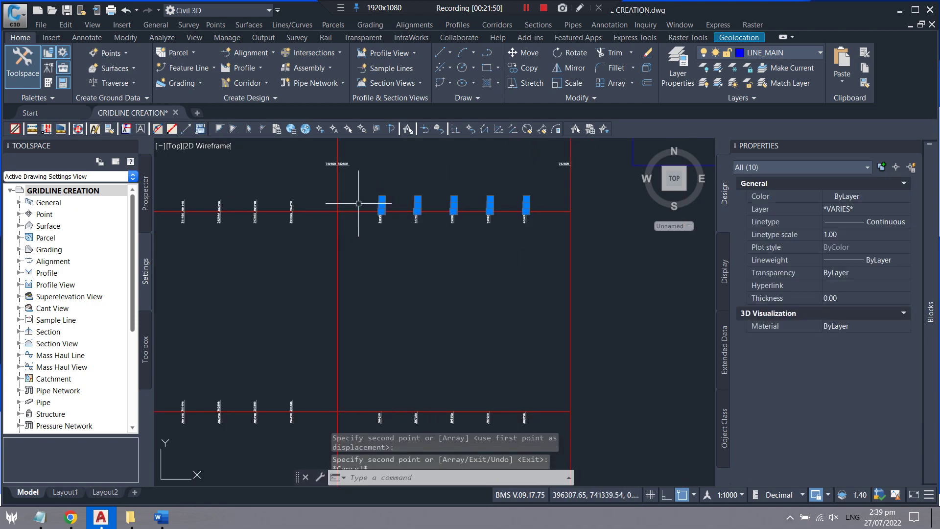
type("copy")
key("Return")
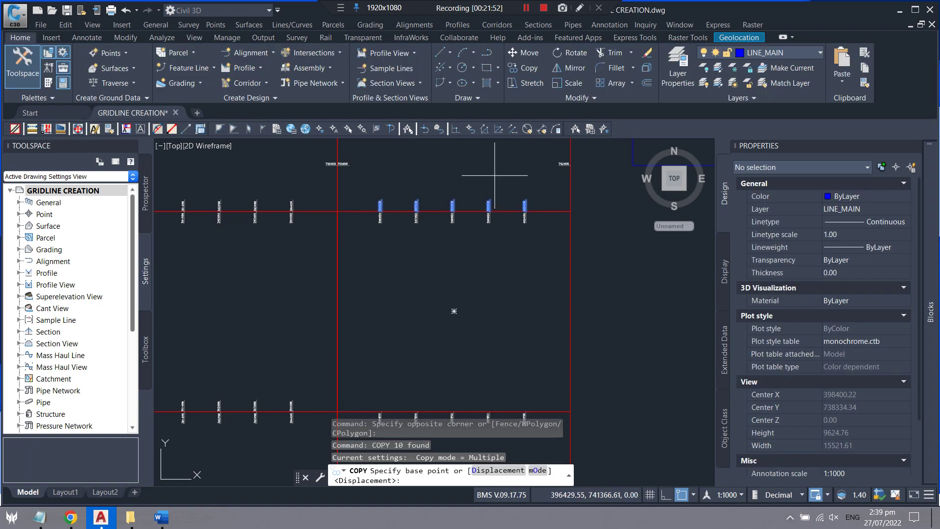
left_click(570, 212)
scroll(554, 255, "down", 4)
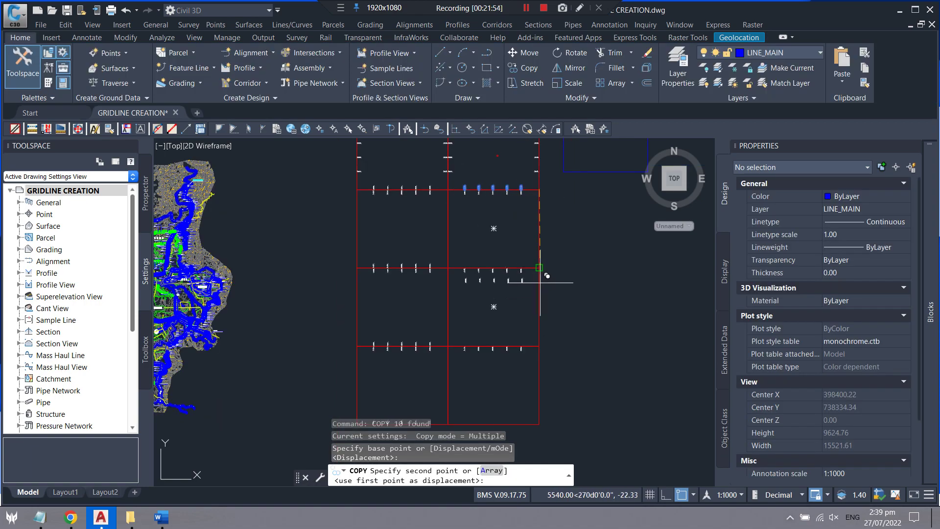
scroll(543, 262, "up", 5)
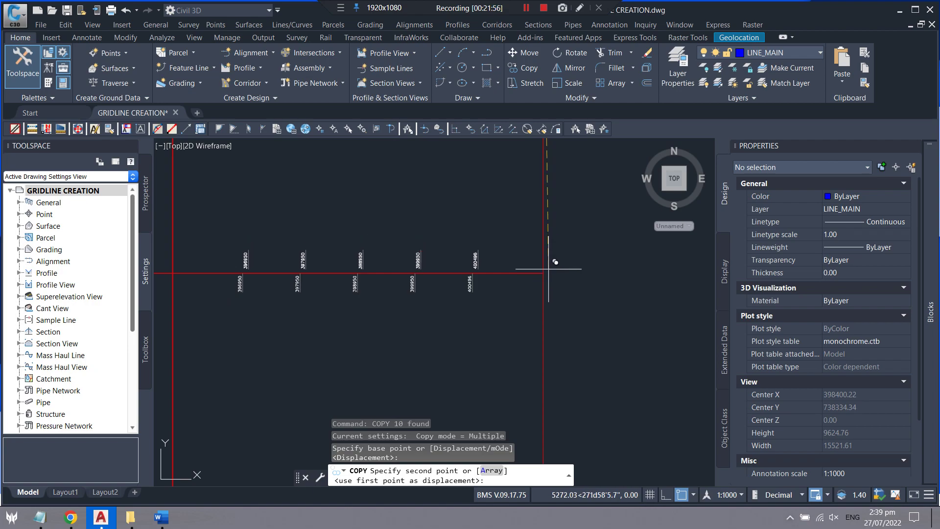
left_click(512, 210)
scroll(512, 211, "down", 3)
left_click(502, 338)
scroll(501, 338, "down", 3)
scroll(502, 338, "up", 2)
left_click(512, 266)
scroll(509, 294, "down", 2)
scroll(495, 274, "down", 2)
scroll(491, 251, "up", 5)
key("Escape")
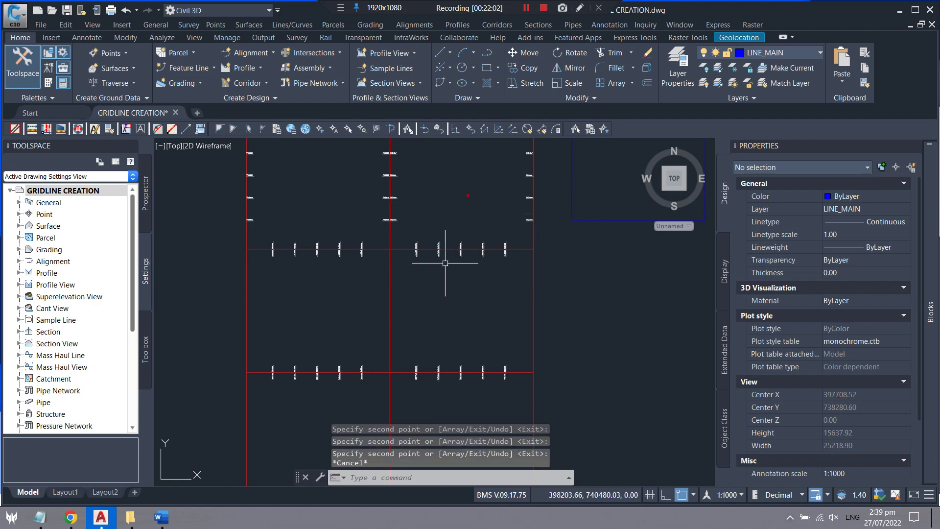
Step: Begin a crossing selection around the left-edge northing labels
scroll(489, 205, "down", 2)
scroll(344, 226, "up", 4)
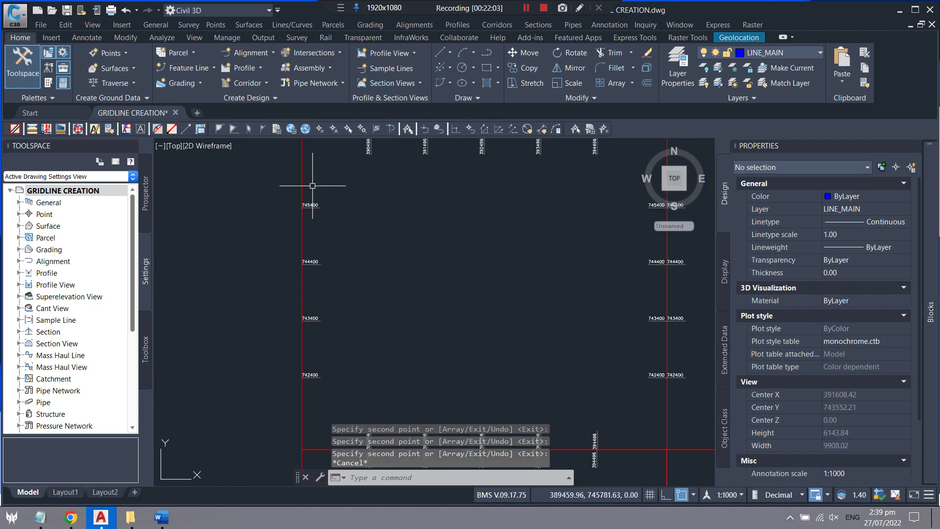
left_click(329, 185)
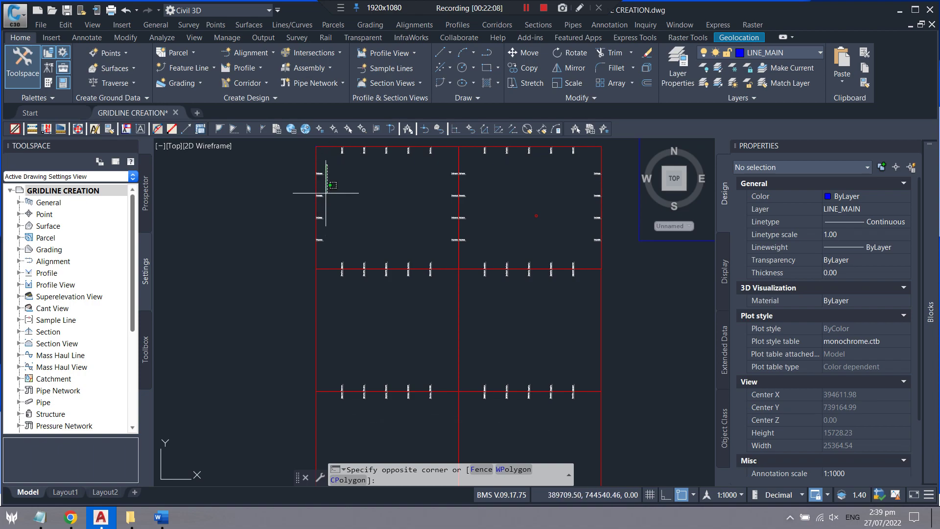
Step: Copy the eight left-edge northing labels from the grid intersection onto another frame's border
scroll(351, 167, "down", 2)
scroll(337, 171, "up", 2)
scroll(322, 206, "up", 2)
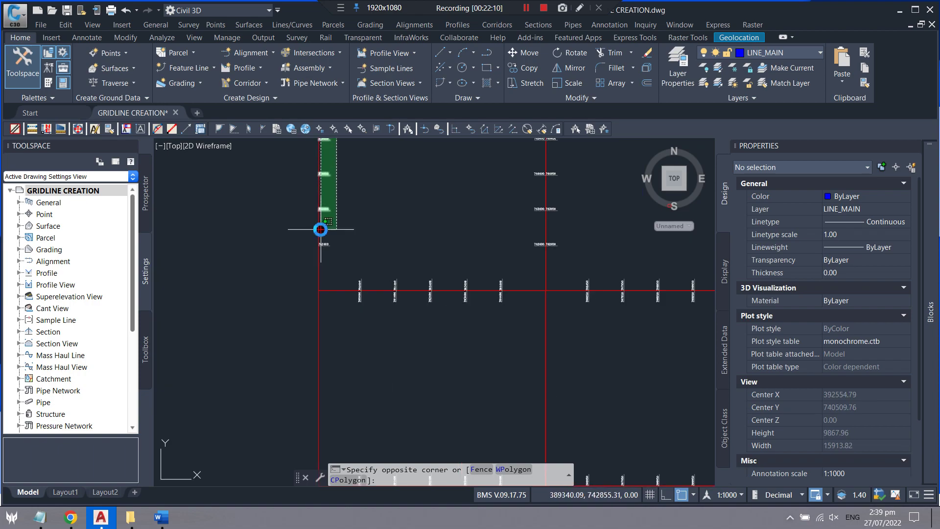
scroll(325, 240, "up", 2)
left_click(326, 264)
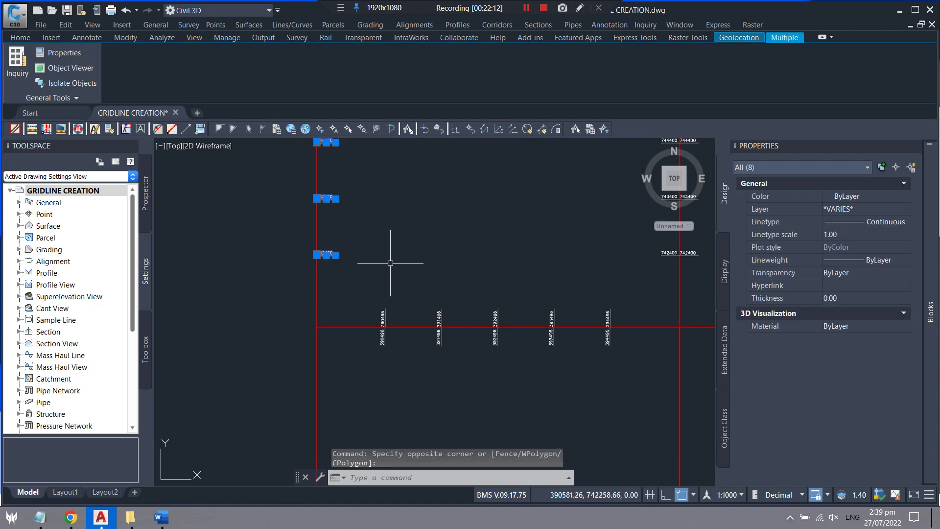
scroll(383, 275, "down", 2)
type("c")
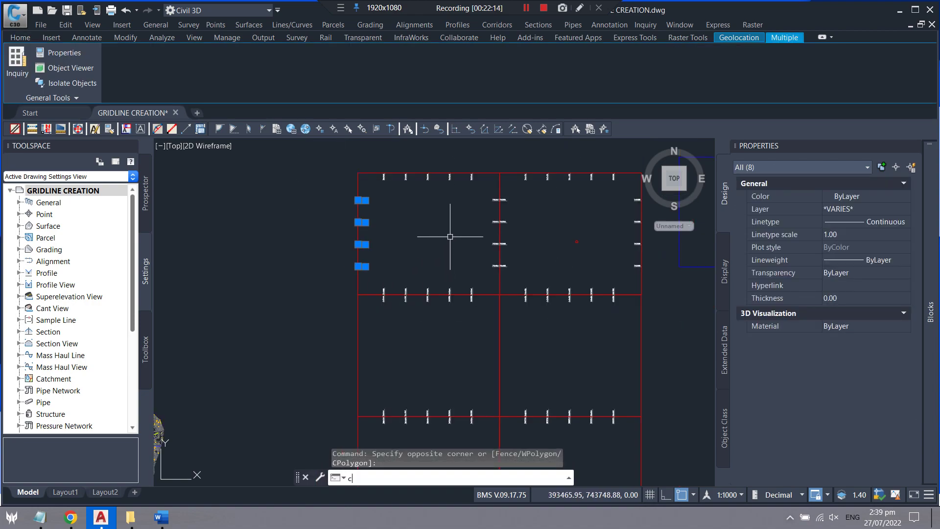
type("y")
key("Return")
scroll(400, 197, "up", 5)
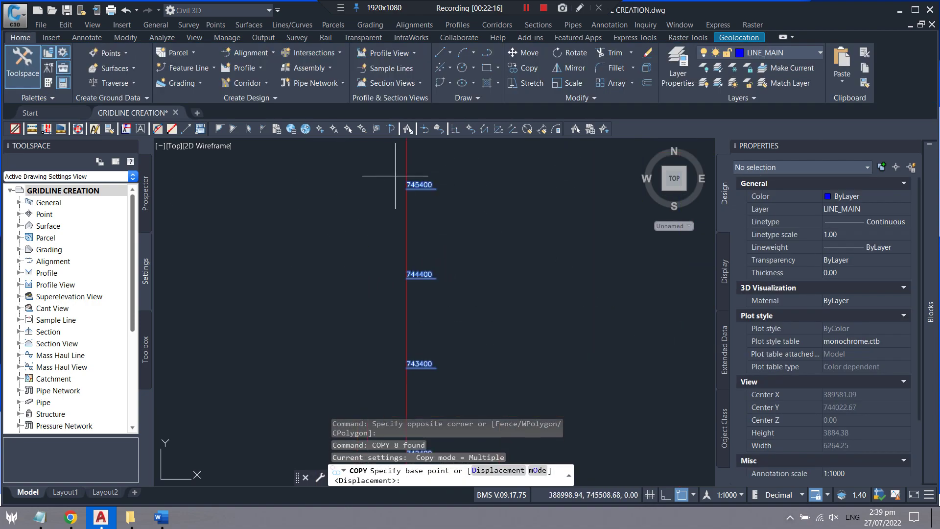
scroll(400, 196, "up", 5)
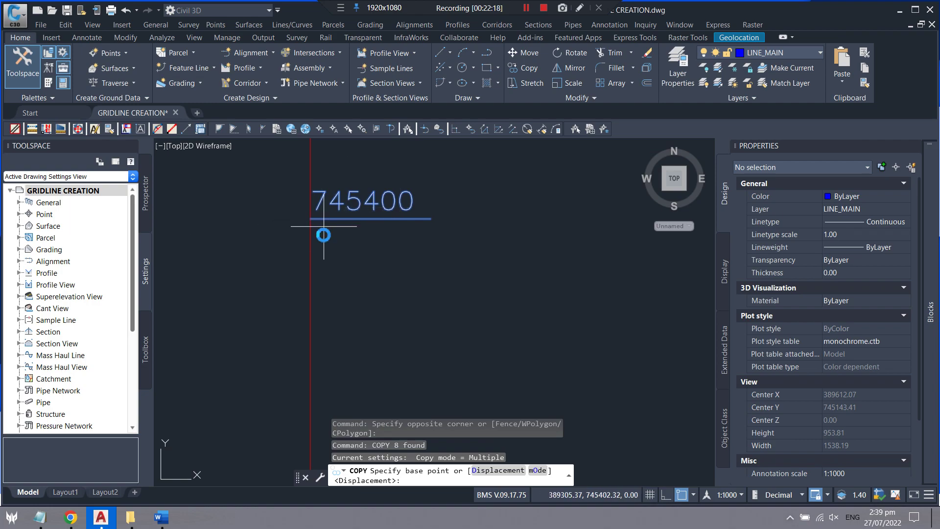
scroll(322, 218, "down", 8)
scroll(321, 160, "down", 4)
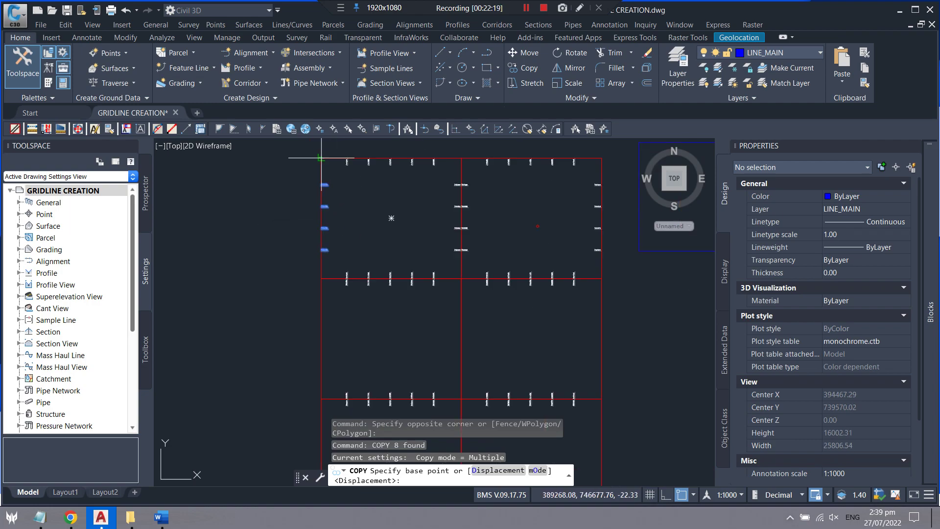
left_click(321, 278)
scroll(315, 308, "up", 2)
scroll(259, 299, "up", 2)
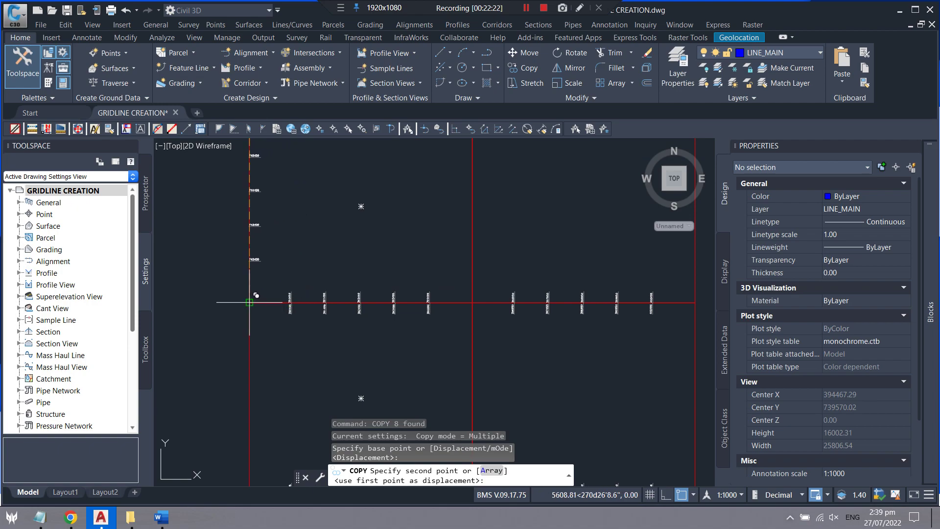
left_click(252, 301)
key("Escape")
Step: Clear a stray selection and start the Circle command
scroll(304, 209, "up", 3)
scroll(325, 212, "up", 2)
left_click(345, 198)
key("Escape")
scroll(204, 204, "up", 2)
scroll(216, 211, "up", 4)
type("c")
key("Return")
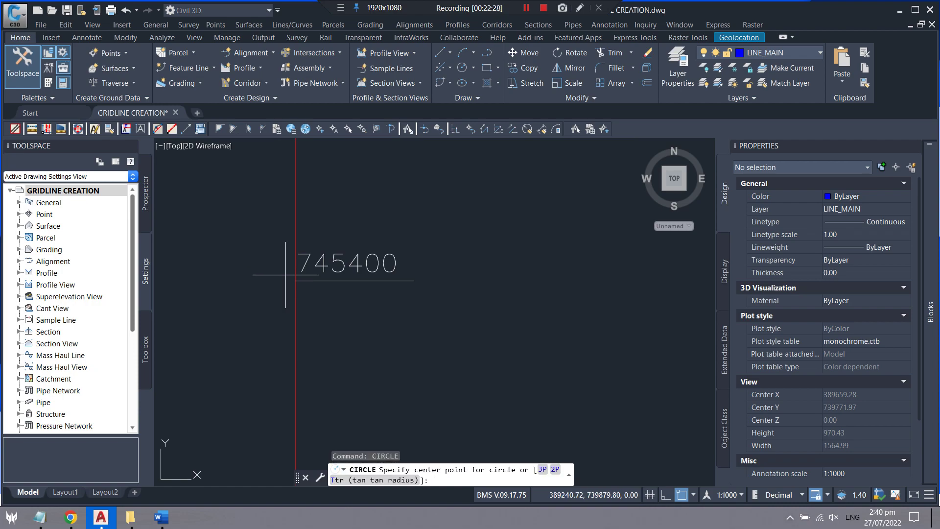
Step: Draw a circle at the gridline intersection and copy its Center Y value, 739860.00
left_click(295, 280)
left_click(321, 280)
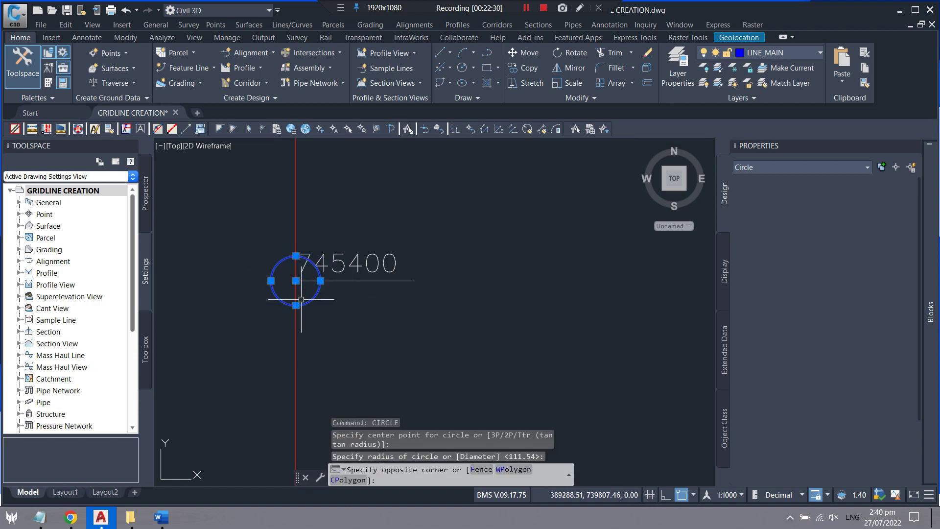
left_click(875, 342)
left_click_drag(821, 368, 866, 370)
key("ctrl+c")
Step: Select the 745400 northing label and start TEXTEDIT on it
left_click(424, 241)
key("Escape")
key("Escape")
left_click_drag(415, 239, 332, 298)
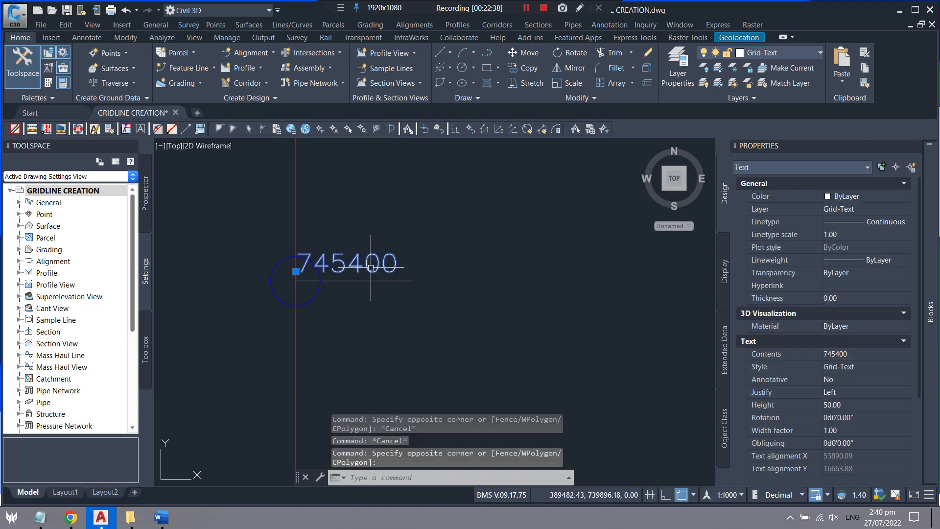
type("texte")
key("Return")
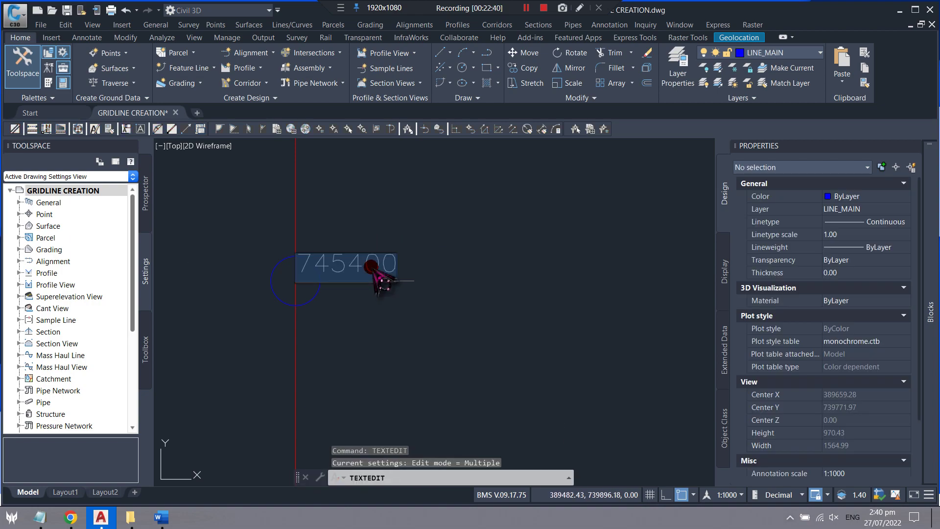
Step: Replace the label text with the pasted 739860, dropping the trailing .00
left_click(373, 267)
key("ctrl+v")
key("BackSpace")
key("BackSpace")
key("BackSpace")
left_click(317, 268)
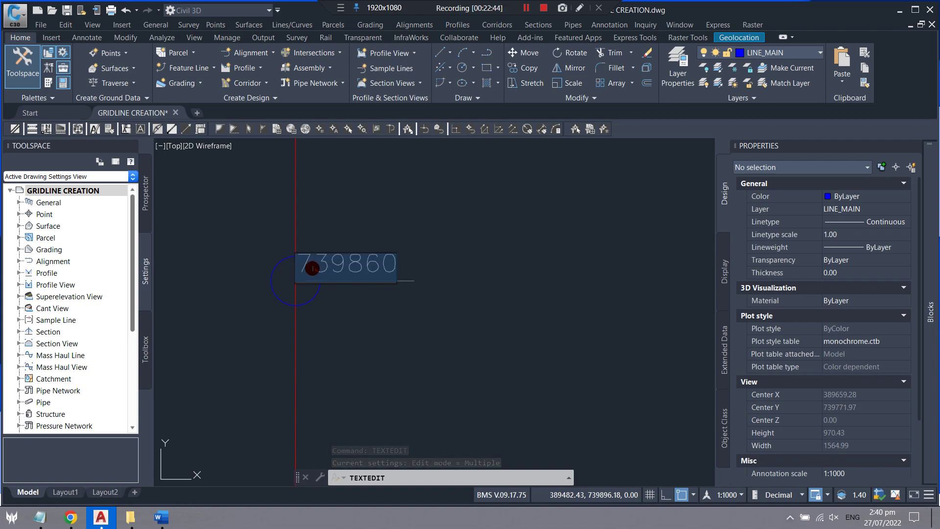
key("Return")
scroll(362, 280, "down", 2)
scroll(361, 280, "down", 1)
scroll(361, 280, "down", 1)
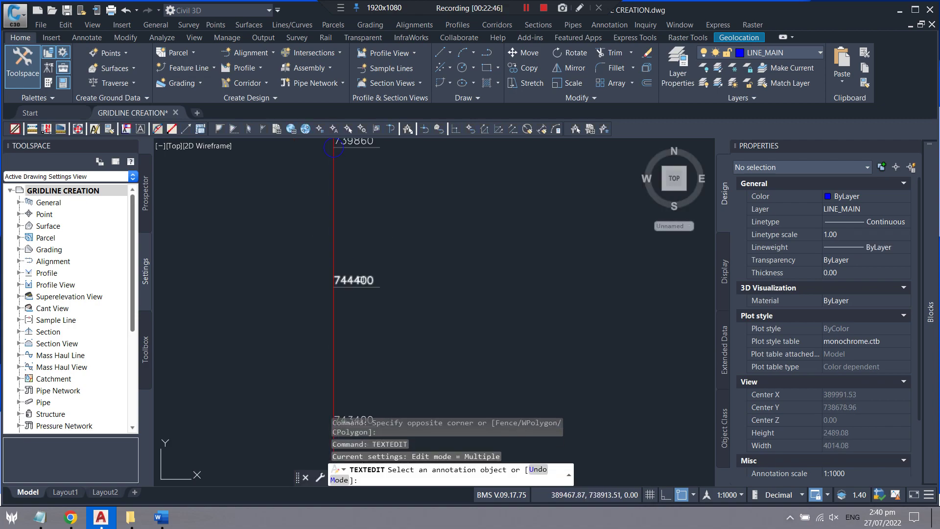
scroll(362, 278, "up", 4)
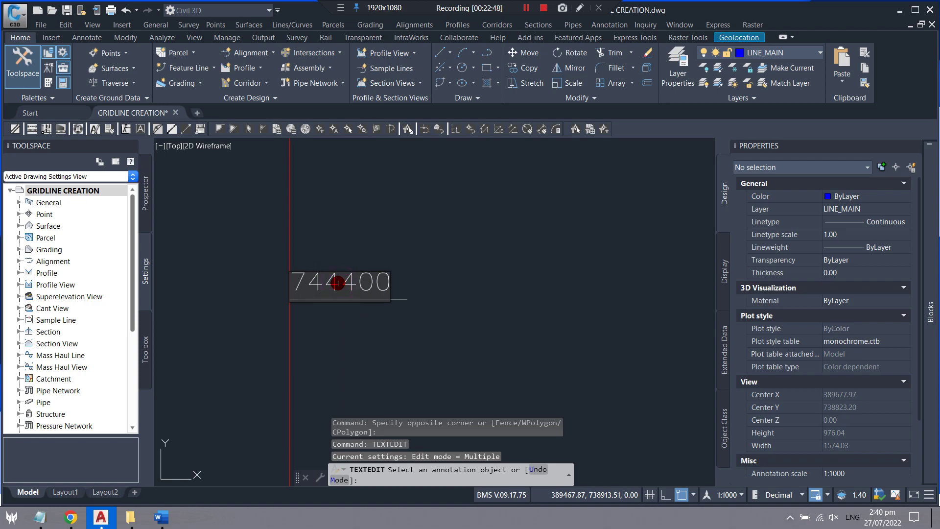
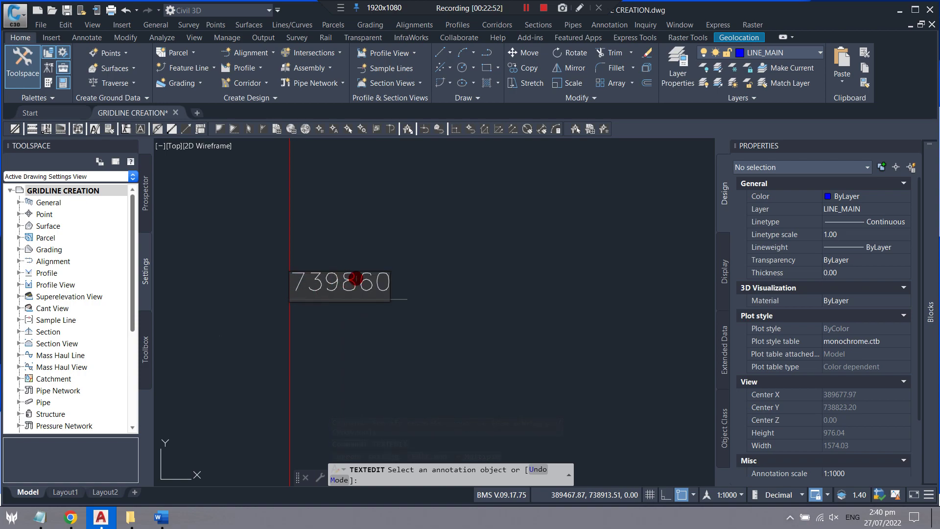
Step: Change the first two duplicated 739860 labels to 738860 and 737860
left_click(338, 282)
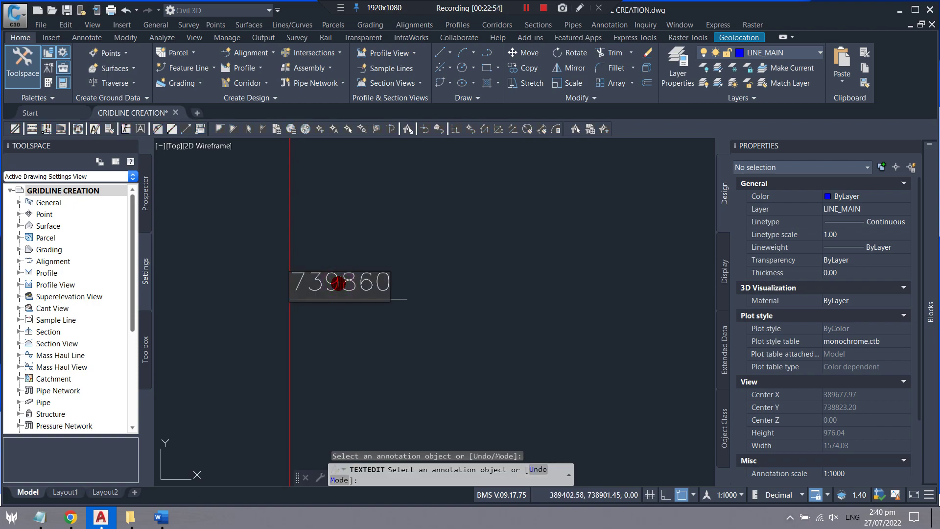
key("Return")
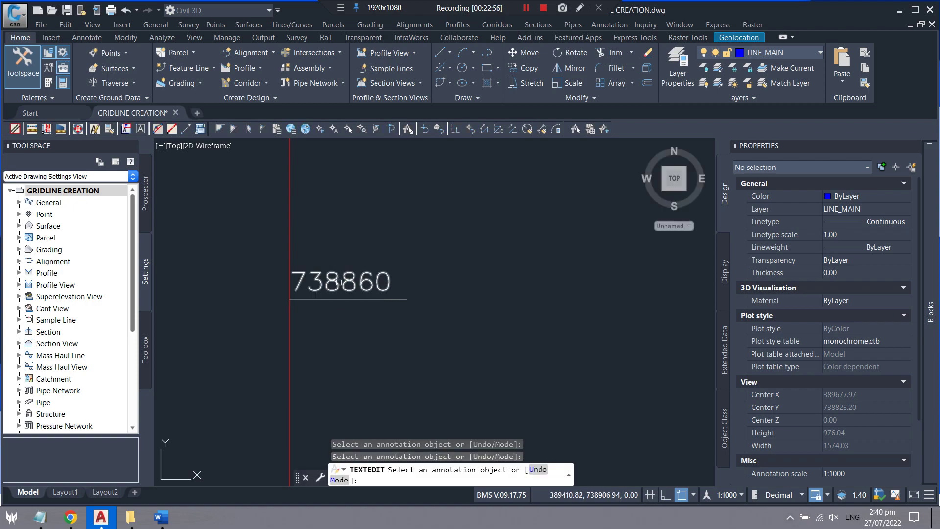
scroll(356, 220, "down", 5)
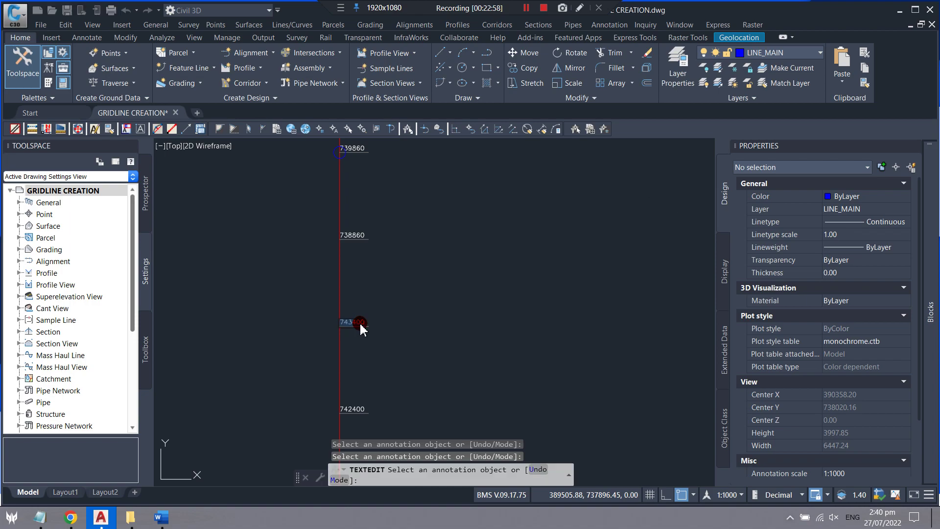
scroll(358, 322, "up", 5)
scroll(336, 323, "up", 3)
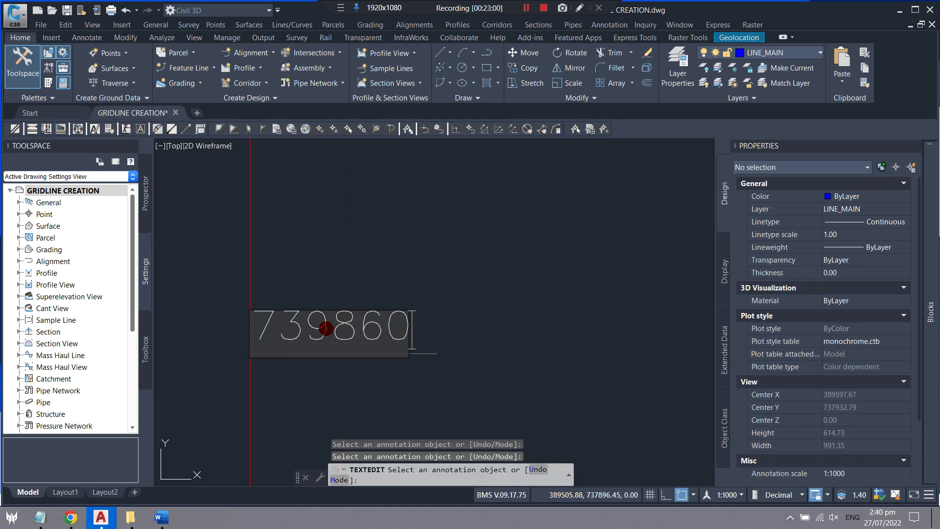
scroll(344, 324, "down", 5)
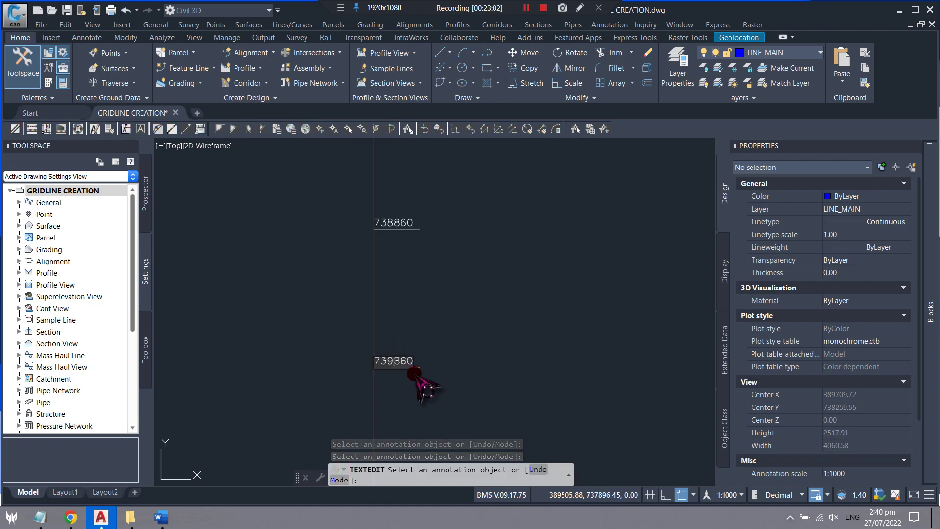
scroll(396, 363, "up", 4)
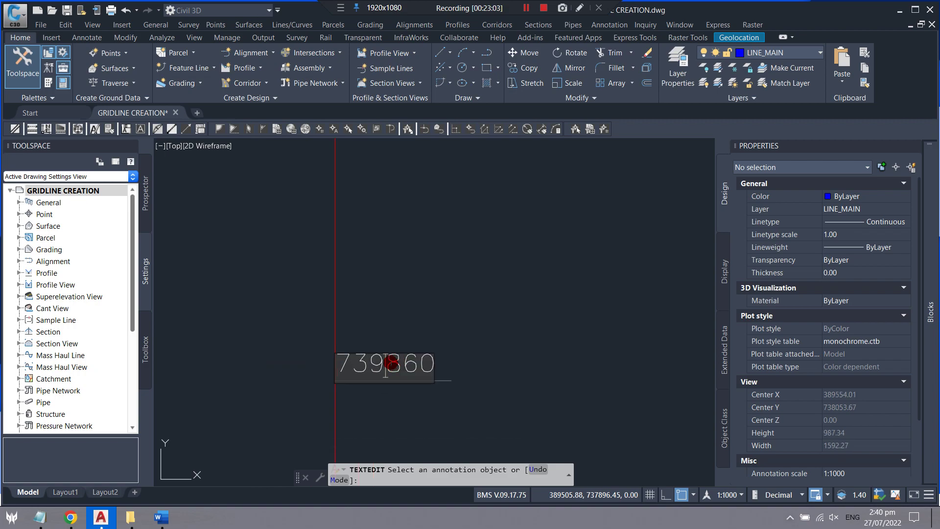
key("BackSpace")
type("7")
key("Return")
Step: Change the third duplicated label to 736860 and finish text editing
scroll(387, 353, "down", 5)
scroll(386, 333, "up", 3)
left_click(387, 336)
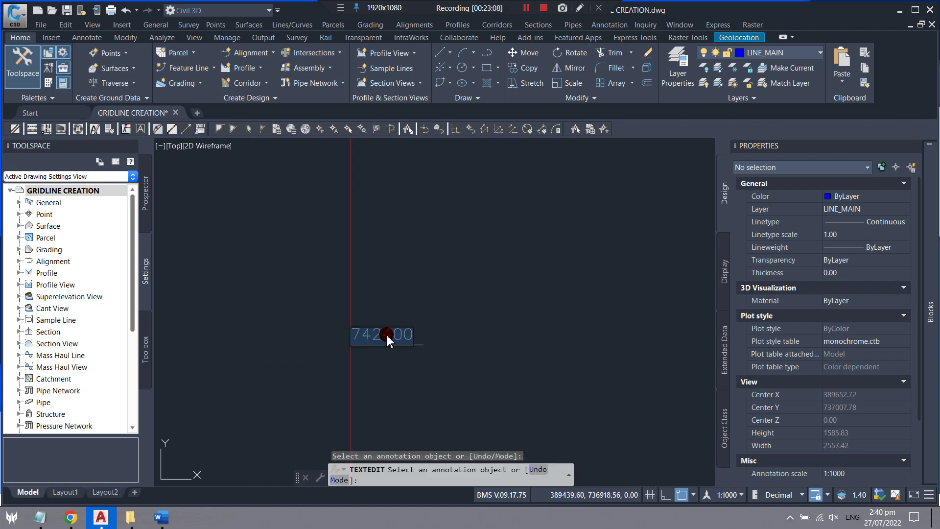
scroll(374, 341, "up", 3)
key("BackSpace")
type("6860")
key("Return")
scroll(371, 206, "down", 5)
scroll(371, 196, "down", 5)
scroll(371, 181, "down", 5)
scroll(372, 175, "up", 4)
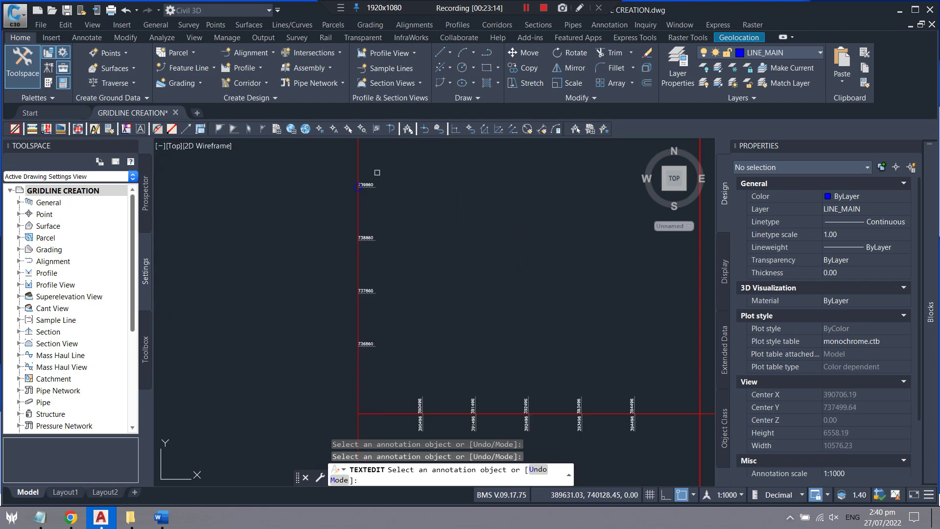
key("Escape")
left_click(369, 179)
scroll(374, 220, "down", 3)
Step: Copy the eight selected gridline labels and lines to a location lower down the grid
scroll(378, 251, "down", 1)
scroll(378, 251, "up", 4)
left_click(373, 299)
type("c")
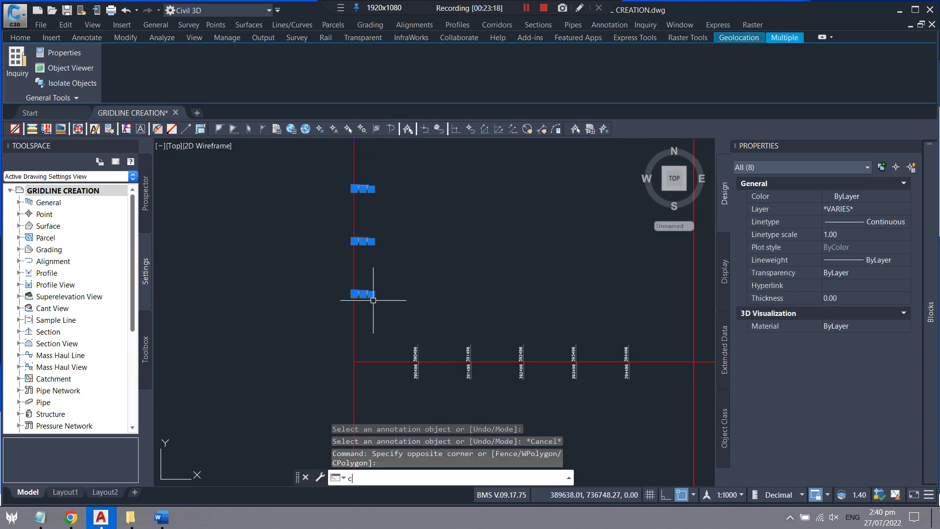
key("Return")
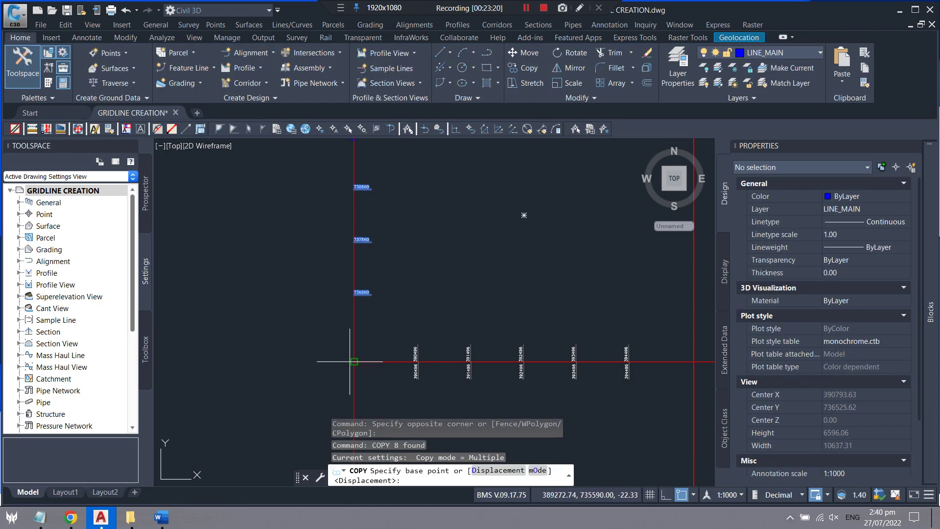
left_click(354, 361)
scroll(363, 318, "down", 4)
scroll(374, 295, "up", 1)
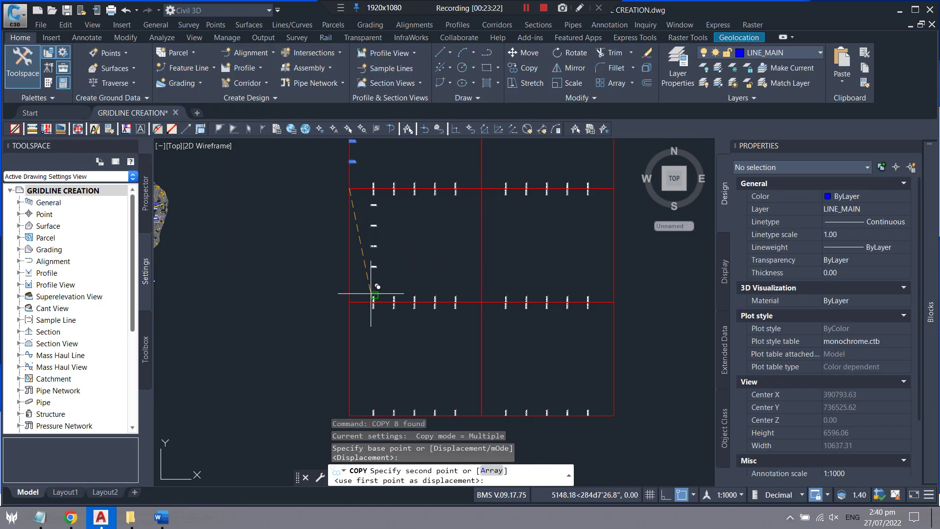
left_click(355, 230)
scroll(361, 340, "up", 1)
scroll(330, 348, "up", 1)
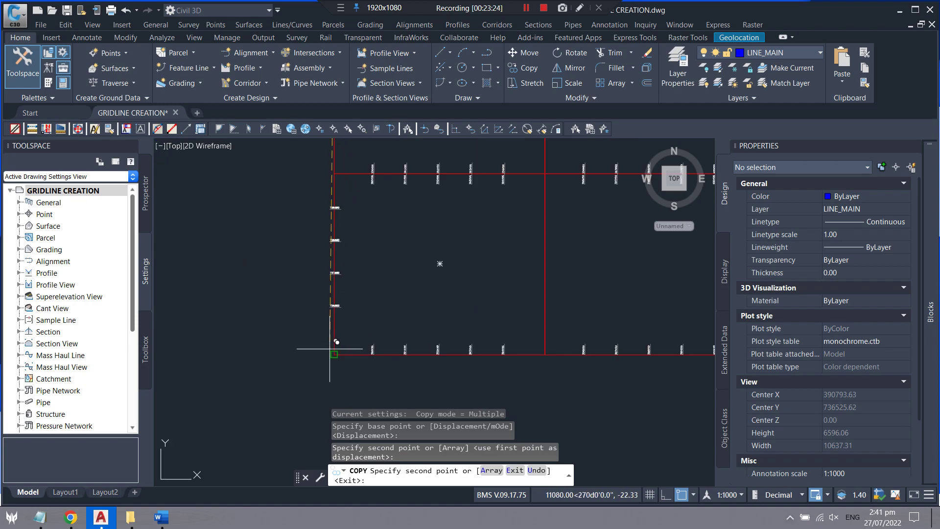
scroll(342, 314, "down", 2)
key("Escape")
Step: Start the CIRCLE command with the C alias to mark a gridline intersection
scroll(358, 293, "up", 3)
scroll(335, 239, "up", 4)
type("c")
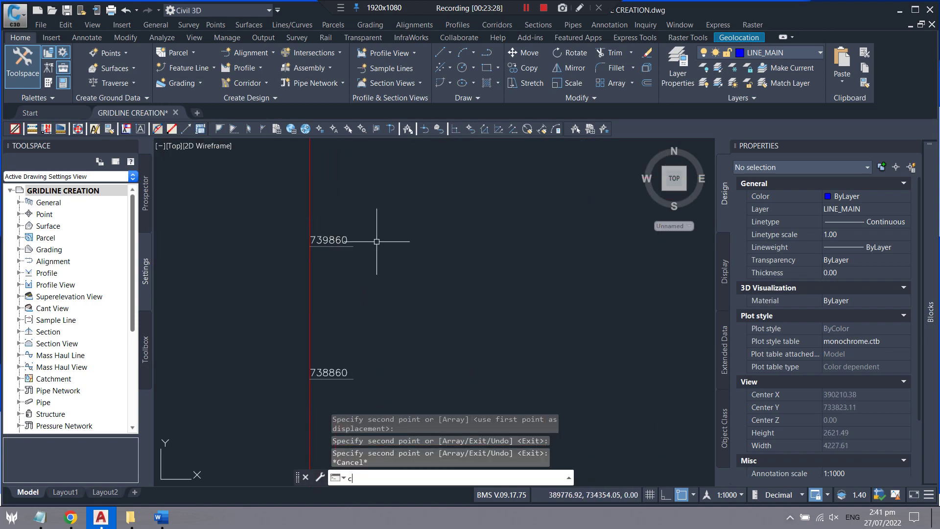
key("Return")
Step: Draw a circle at the gridline intersection and copy its Center Y coordinate from Properties
scroll(315, 240, "up", 3)
left_click(288, 223)
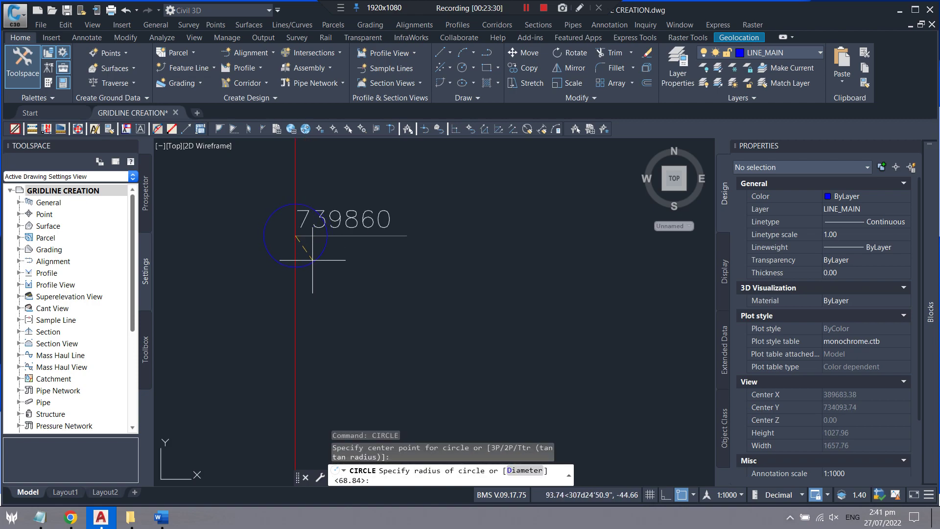
left_click(304, 256)
left_click(387, 236)
left_click(321, 255)
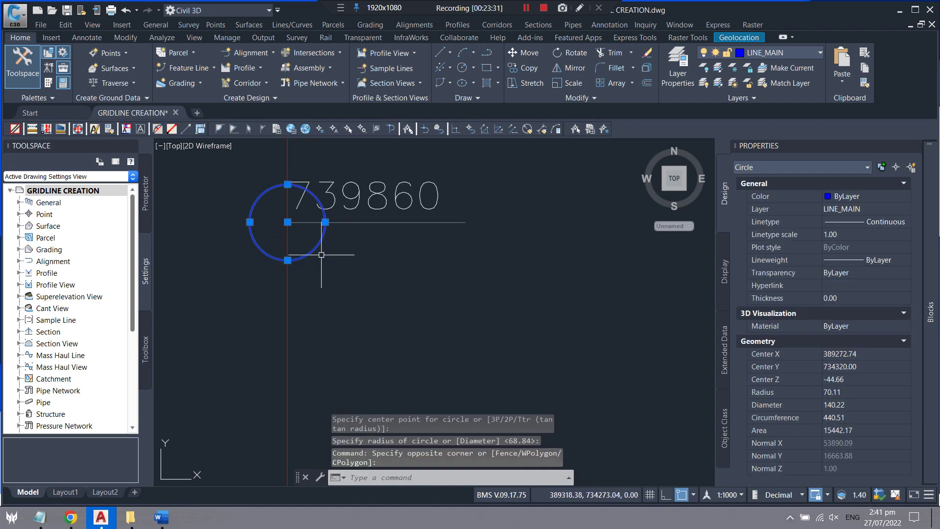
left_click(861, 366)
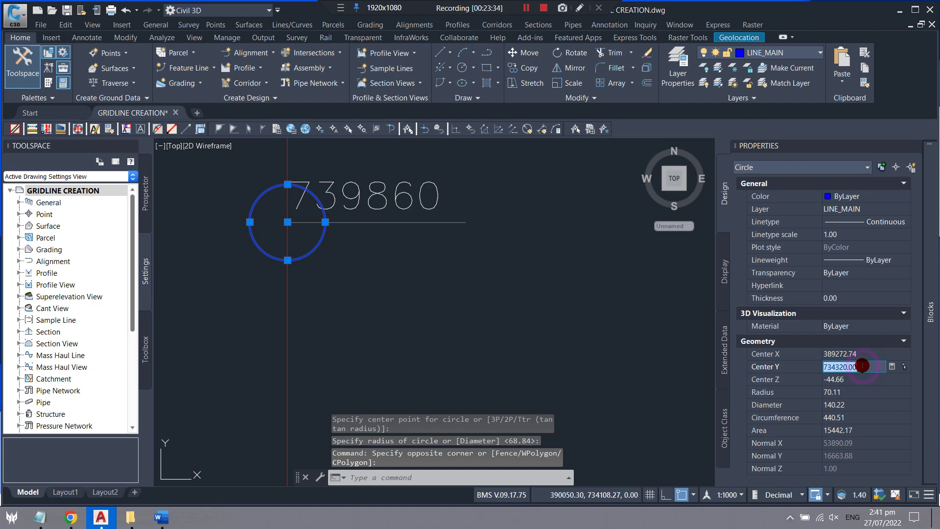
key("Escape")
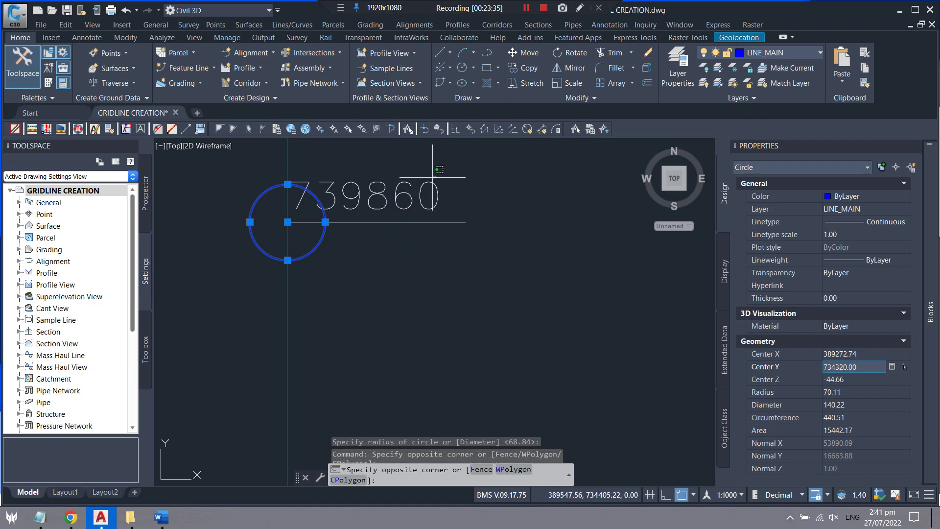
Step: Use TEDIT to renumber the first two copied labels to 734320 and 733320
left_click(382, 200)
type("tedit")
key("Return")
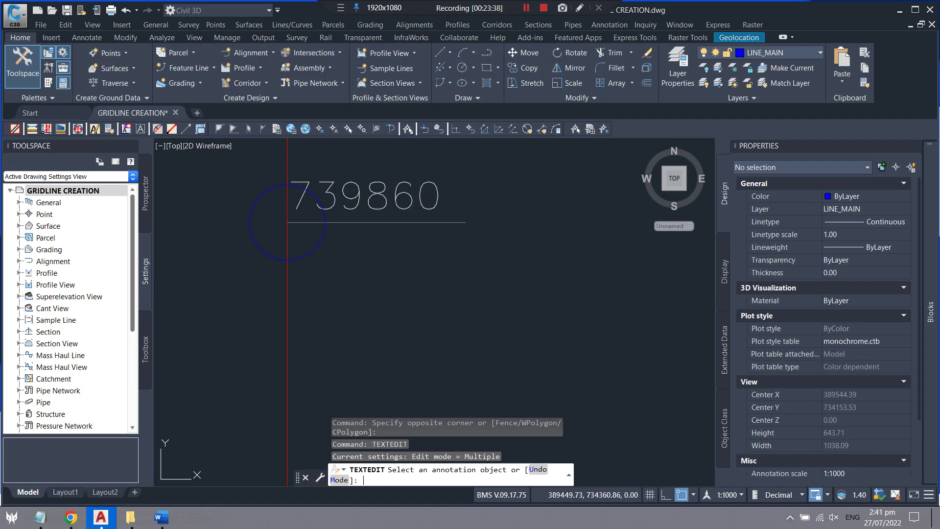
left_click(352, 201)
type("734320.00")
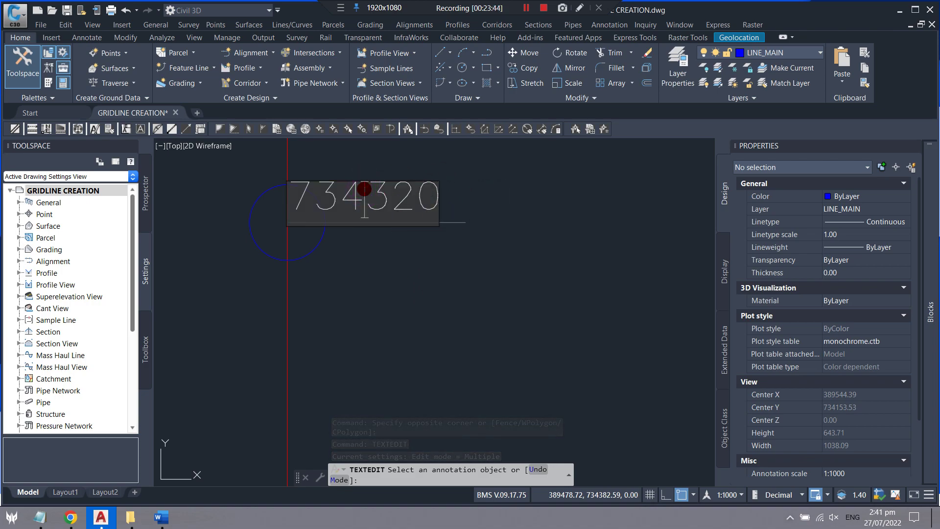
left_click(375, 141)
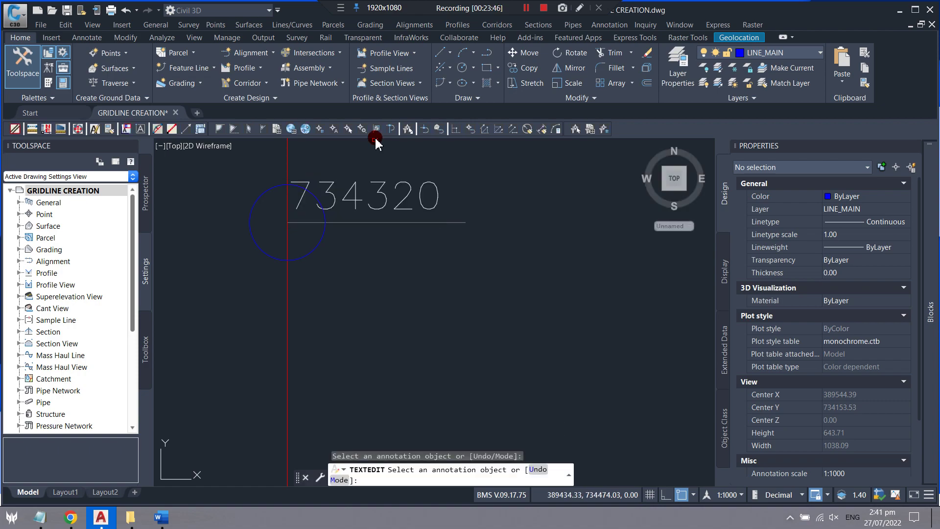
scroll(335, 183, "down", 5)
scroll(345, 294, "up", 2)
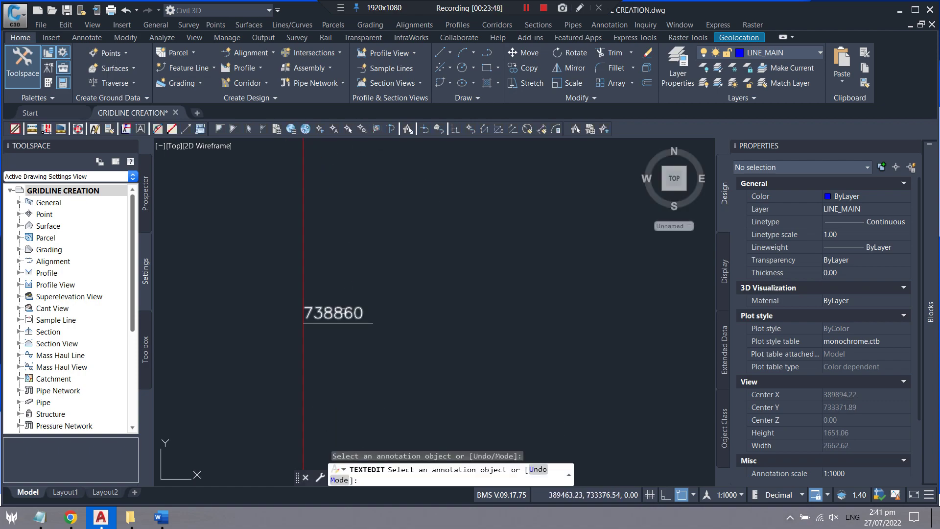
scroll(322, 317, "up", 4)
key("BackSpace")
type("332")
key("Return")
Step: Renumber the copied 737860 label to 732320
scroll(310, 232, "down", 5)
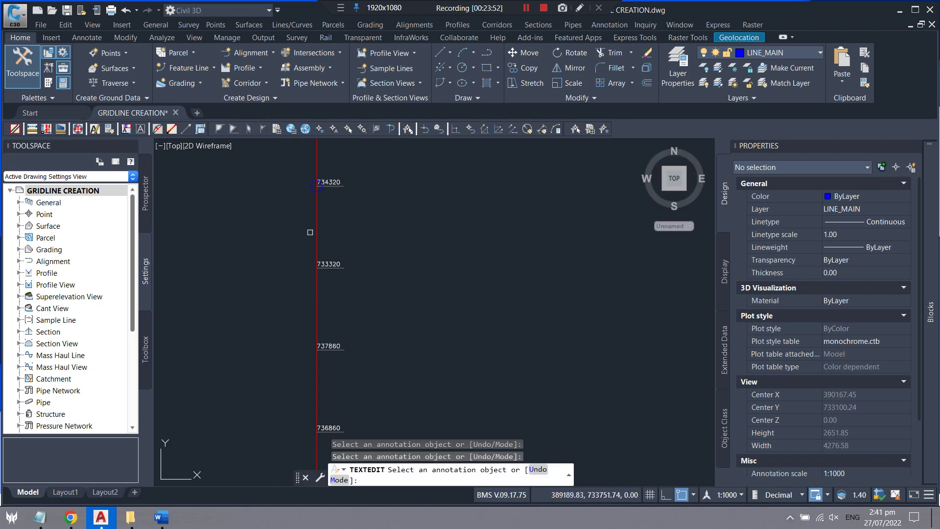
scroll(321, 307, "up", 2)
scroll(282, 326, "up", 5)
left_click(317, 294)
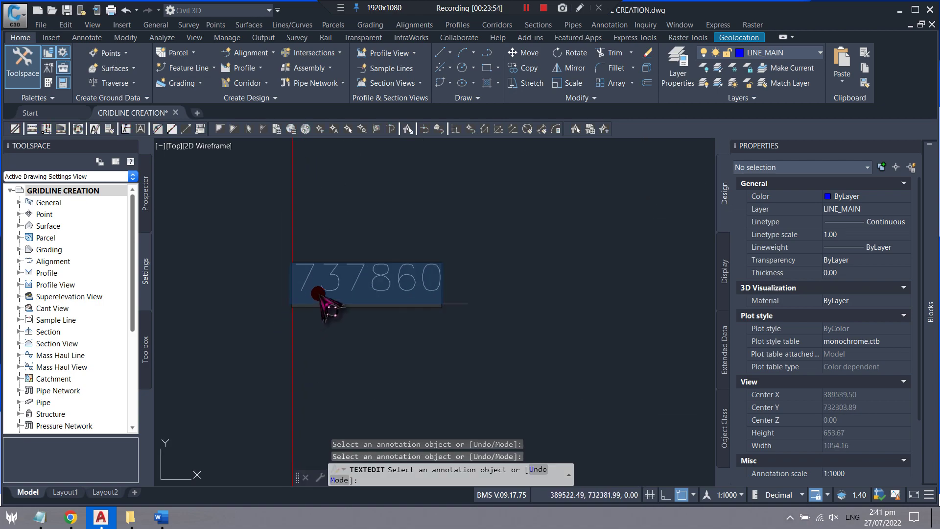
type("734320")
key("Delete")
type("2")
key("Return")
Step: Renumber the copied 736860 label to 731320 and finish text editing
scroll(343, 284, "down", 2)
scroll(369, 222, "down", 2)
scroll(369, 223, "down", 4)
scroll(370, 313, "up", 6)
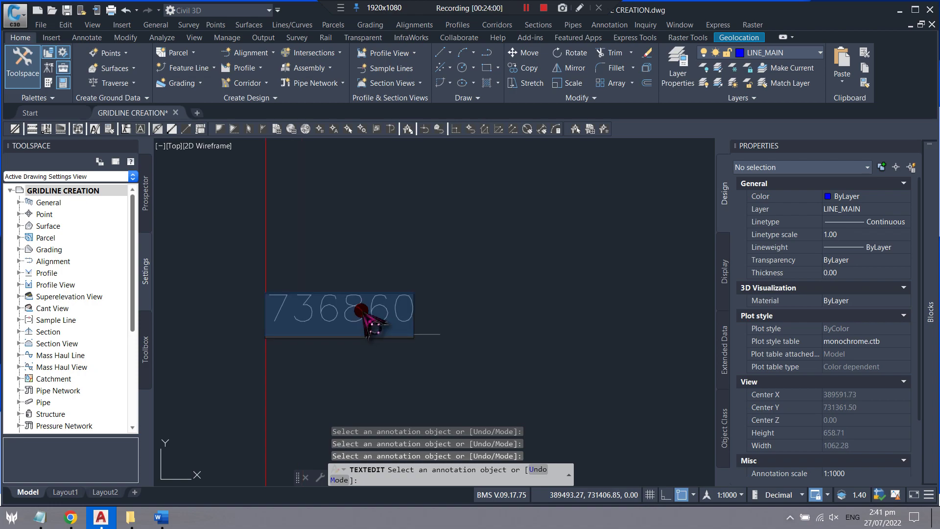
left_click(337, 311)
key("BackSpace")
type("132")
key("Return")
scroll(351, 197, "down", 3)
scroll(361, 266, "down", 3)
scroll(351, 278, "down", 2)
scroll(351, 278, "up", 2)
key("Escape")
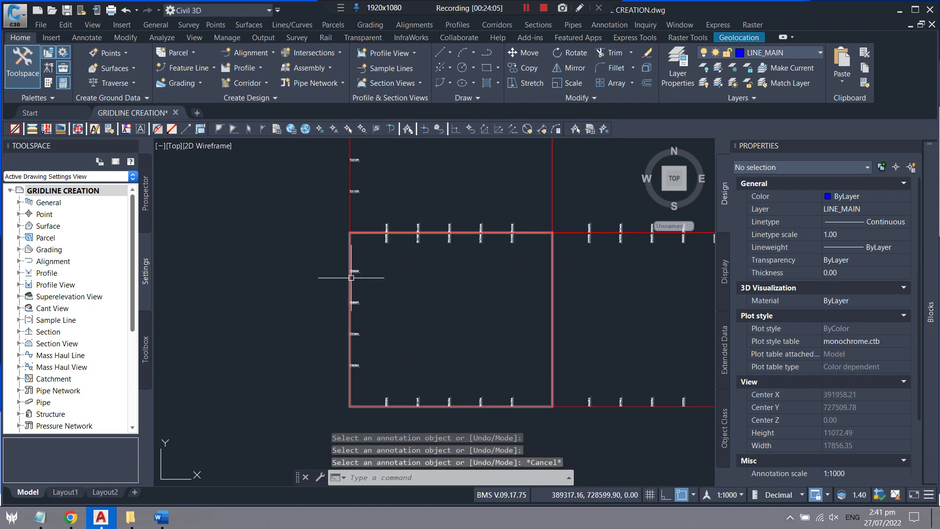
Step: Draw a small marker circle centred on the gridline intersection
scroll(348, 272, "up", 5)
type("cir")
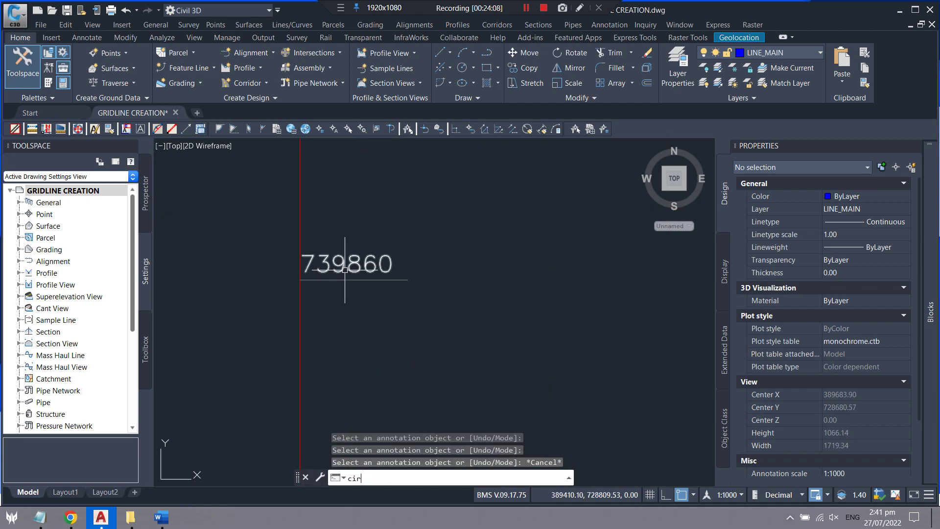
key("Return")
scroll(289, 282, "up", 2)
left_click(303, 281)
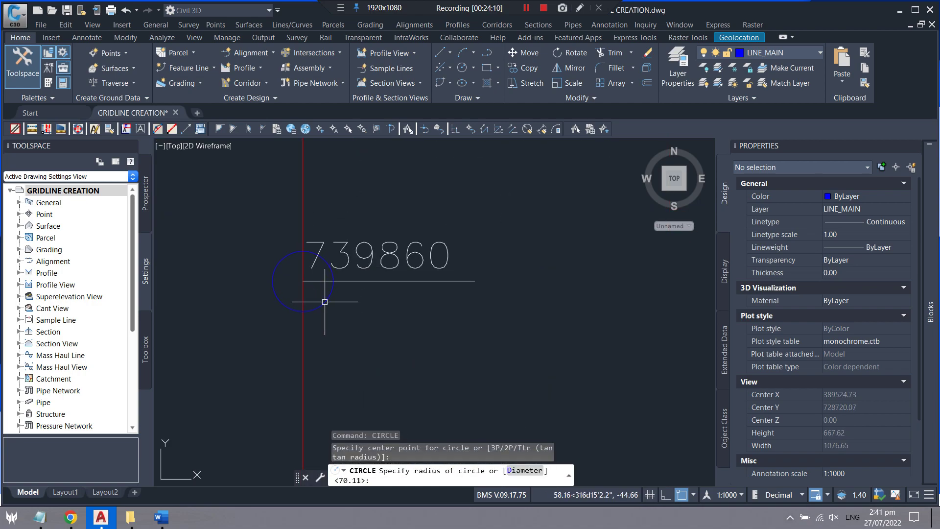
left_click(328, 296)
left_click(409, 313)
left_click(313, 306)
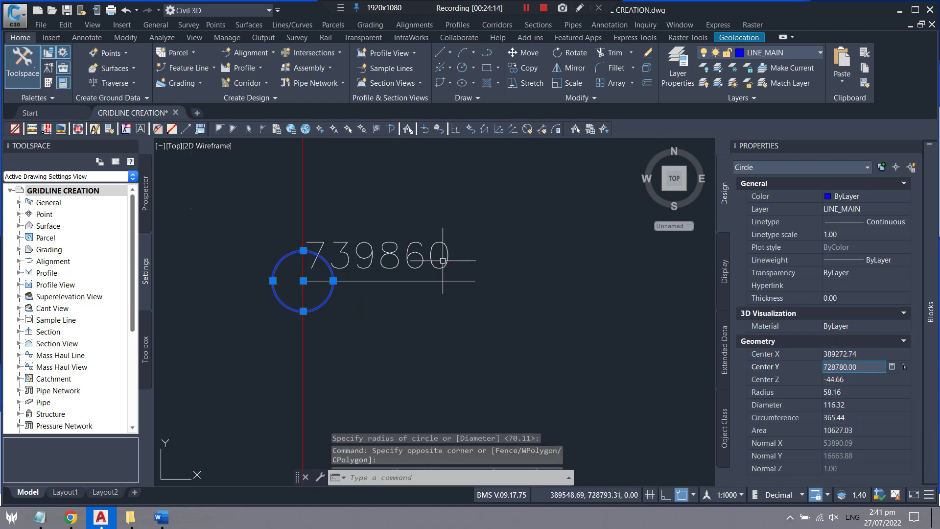
key("Escape")
key("Escape")
Step: Use TEXTEDIT to change the 739860 label to 728780
left_click(449, 228)
left_click(395, 265)
type("textedit")
key("Return")
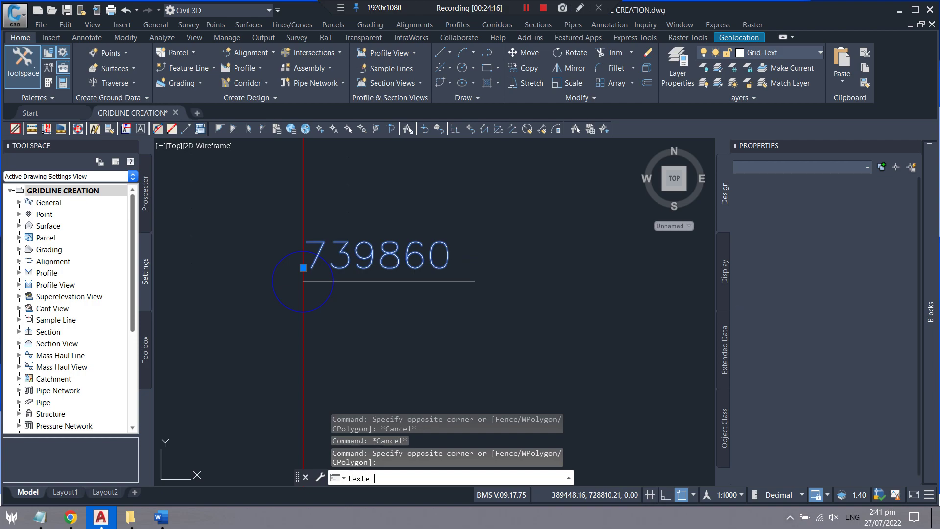
left_click(394, 264)
type("728780.00")
key("BackSpace")
key("BackSpace")
key("BackSpace")
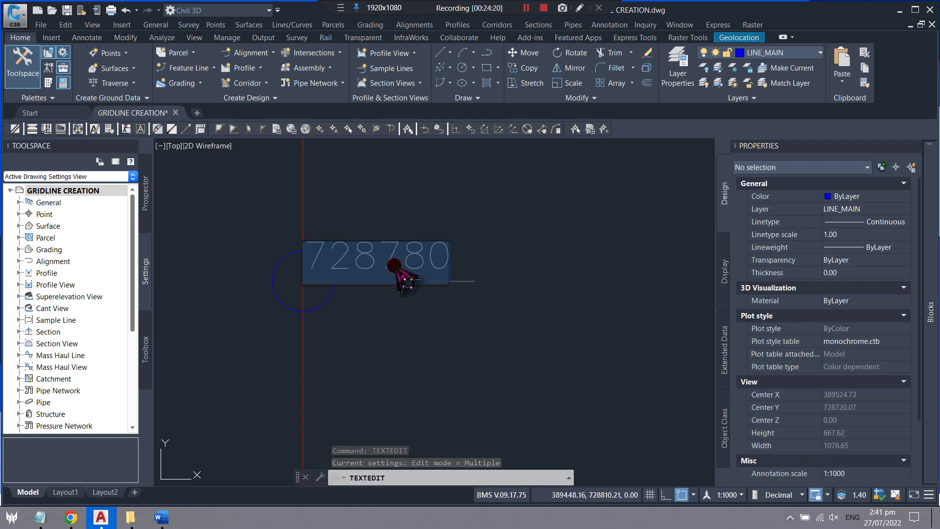
key("Return")
Step: Change the 738860 label to 727780
scroll(350, 183, "down", 2)
scroll(355, 188, "down", 3)
left_click(356, 327)
left_click(356, 327)
scroll(357, 328, "up", 2)
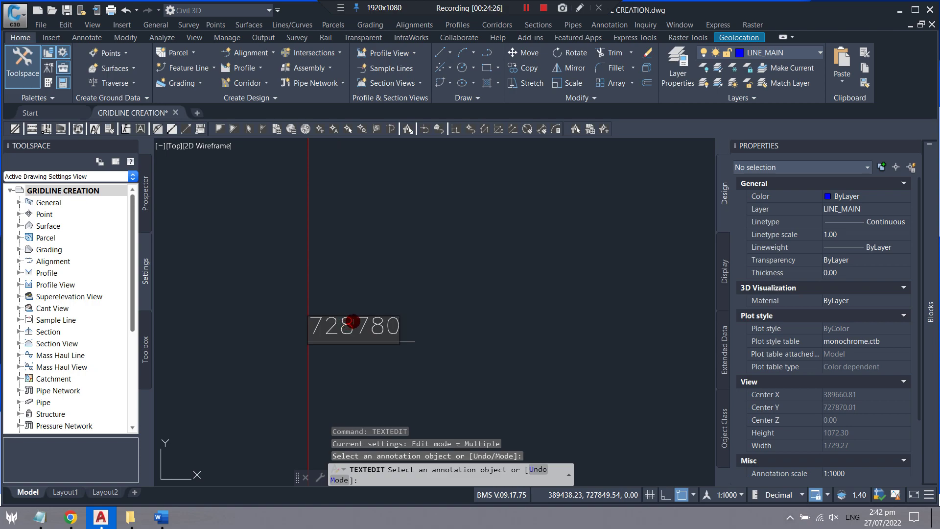
key("Return")
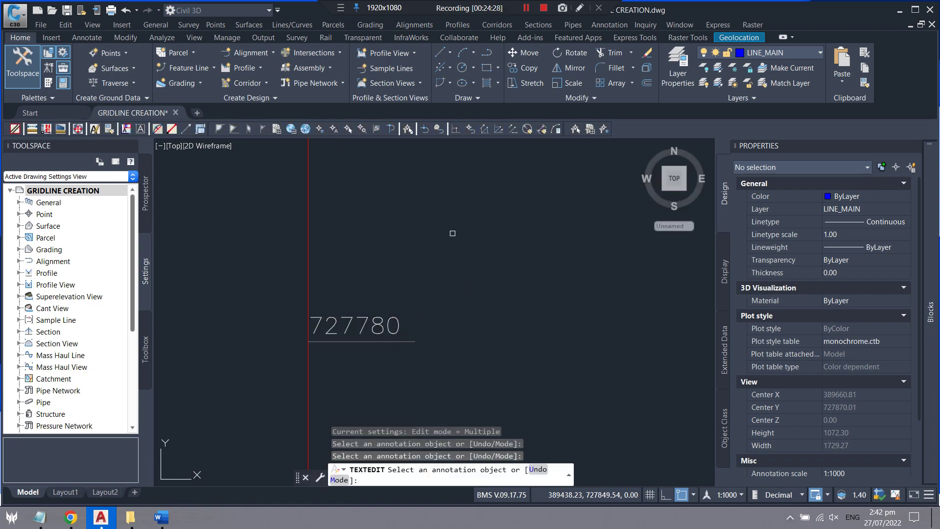
Step: Change the 737860 label to 726780
scroll(341, 210, "down", 5)
scroll(355, 324, "up", 3)
scroll(357, 332, "up", 2)
left_click(357, 293)
type("728780")
left_click(358, 280)
key("BackSpace")
type("6")
key("Return")
Step: Change the 736860 label to 725780 and end the text editing
scroll(343, 274, "down", 3)
scroll(325, 353, "down", 3)
left_click(322, 309)
scroll(322, 308, "up", 4)
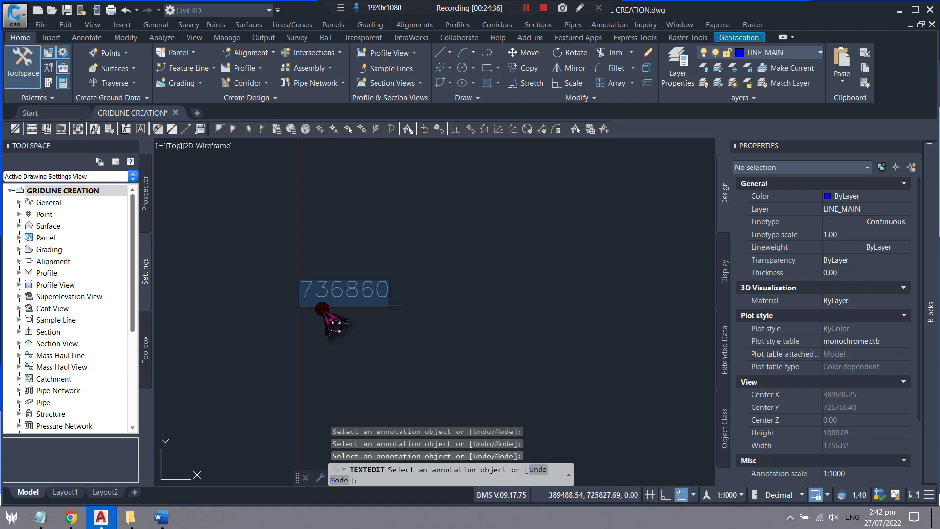
type("728780")
scroll(343, 294, "up", 2)
key("BackSpace")
type("5")
key("Return")
scroll(377, 269, "down", 6)
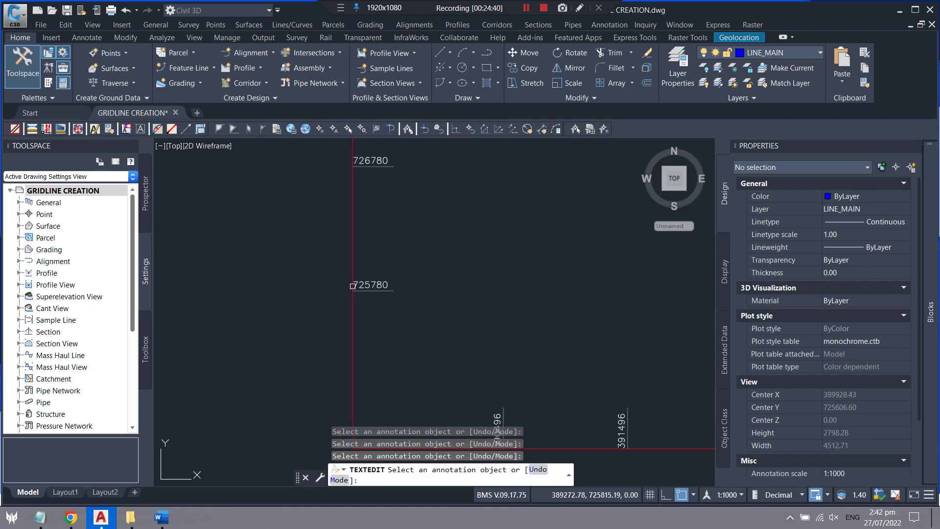
scroll(362, 262, "down", 5)
scroll(351, 255, "down", 6)
key("Escape")
Step: Erase the marker circle beside the 728780 label
scroll(345, 235, "up", 3)
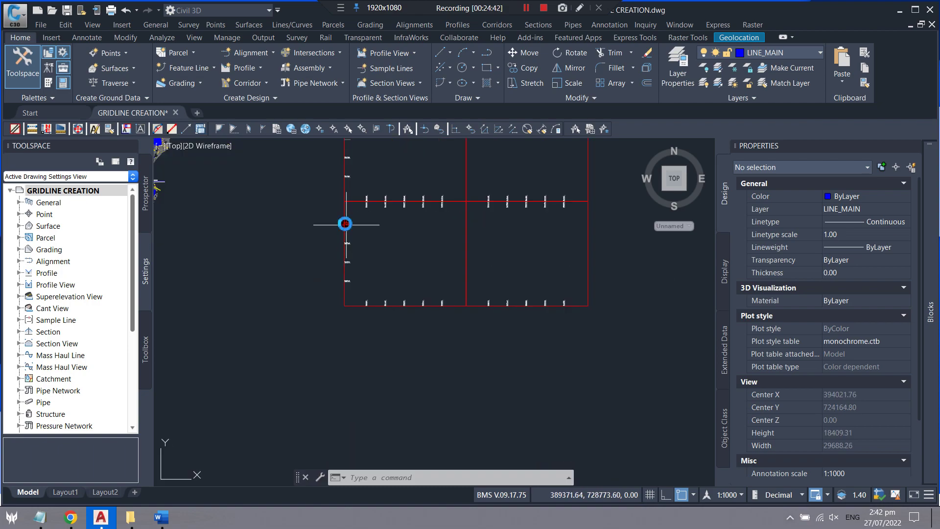
scroll(342, 216, "up", 4)
left_click(339, 242)
key("Delete")
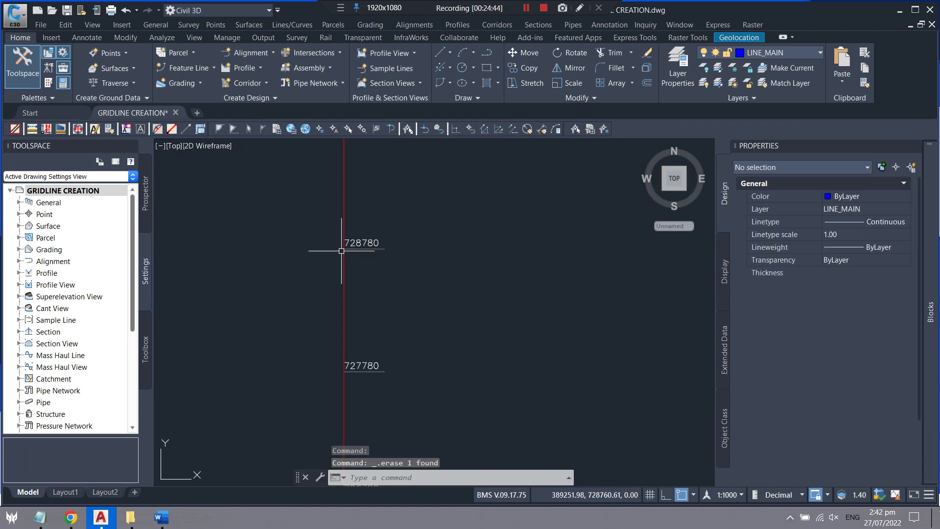
scroll(336, 196, "down", 5)
scroll(377, 314, "down", 3)
Step: Erase the marker circle beside the 734320 label
scroll(370, 245, "up", 4)
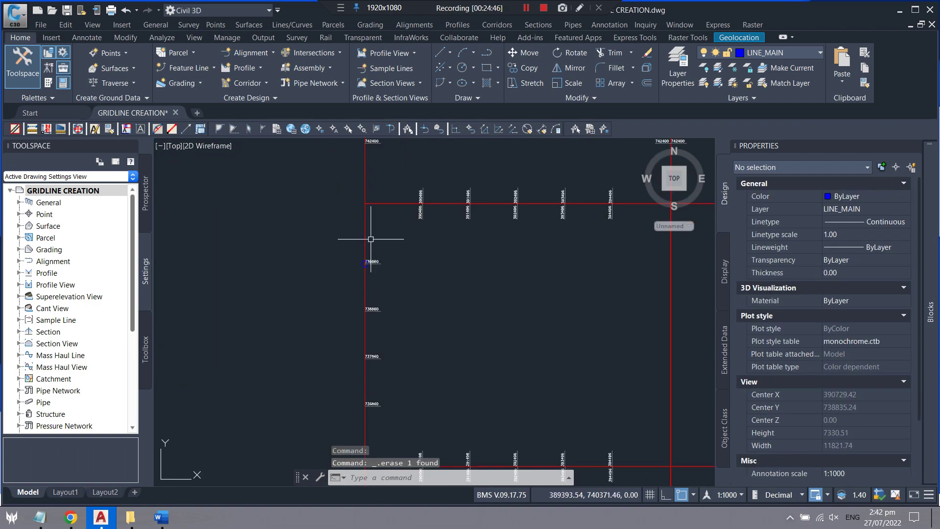
scroll(362, 269, "up", 5)
scroll(350, 254, "down", 5)
scroll(322, 336, "up", 3)
scroll(341, 323, "up", 2)
left_click(341, 322)
key("Delete")
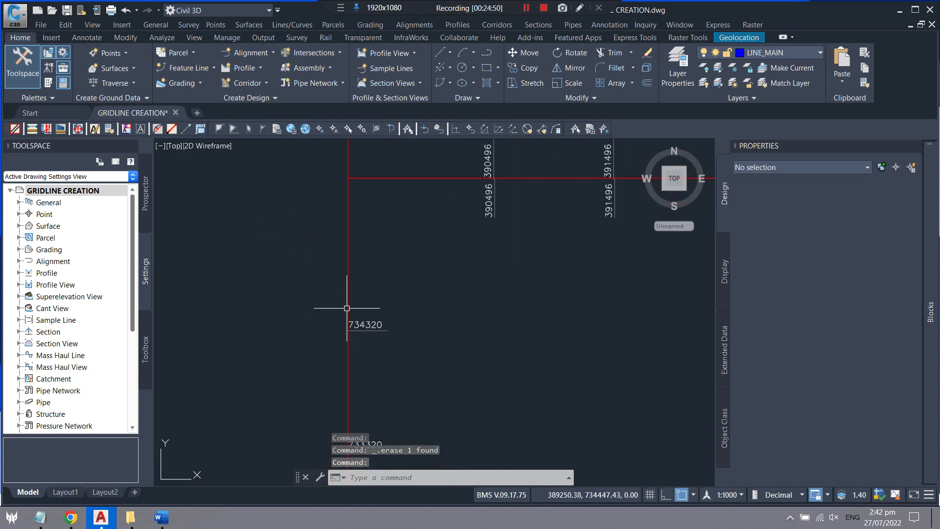
scroll(346, 313, "down", 5)
scroll(362, 274, "down", 1)
Step: Crossing-select all 24 left-side gridline labels in several windows
middle_click_drag(372, 217, 356, 213)
left_click_drag(379, 196, 352, 294)
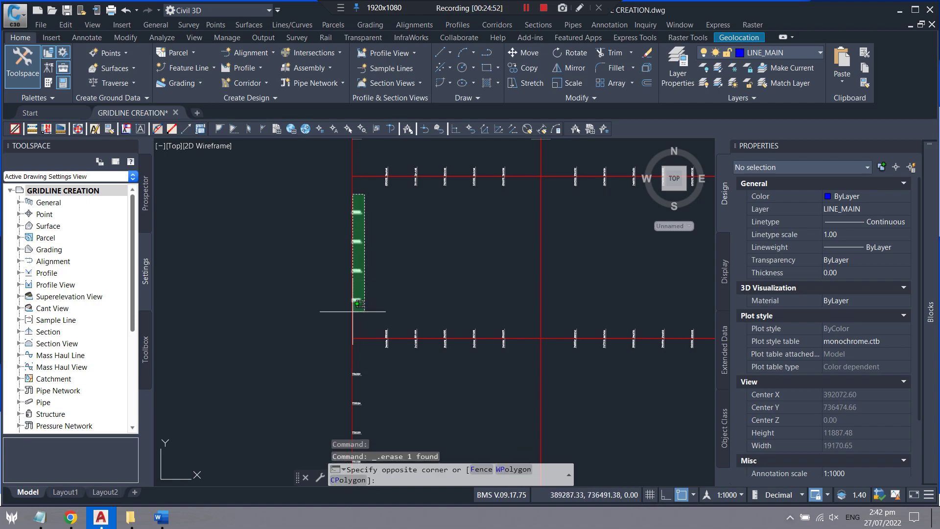
left_click(347, 197)
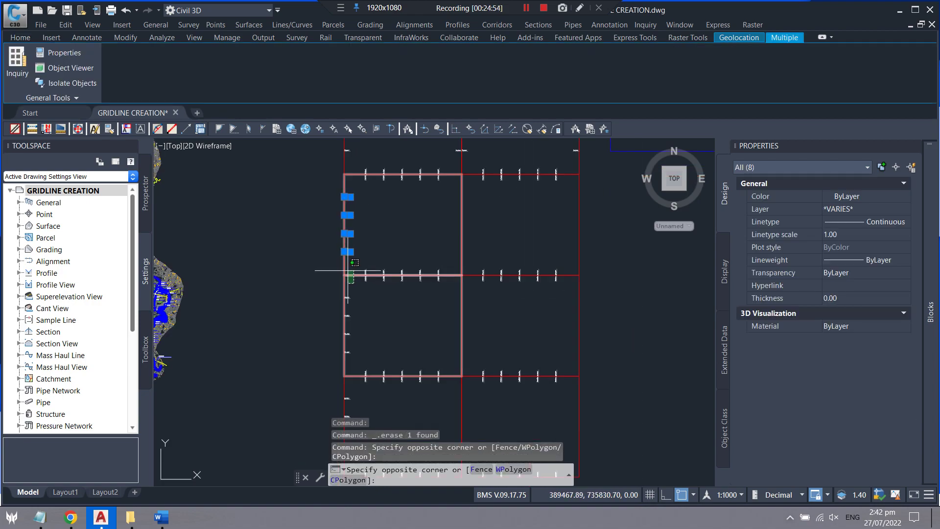
scroll(345, 267, "up", 4)
left_click(335, 371)
scroll(325, 211, "down", 3)
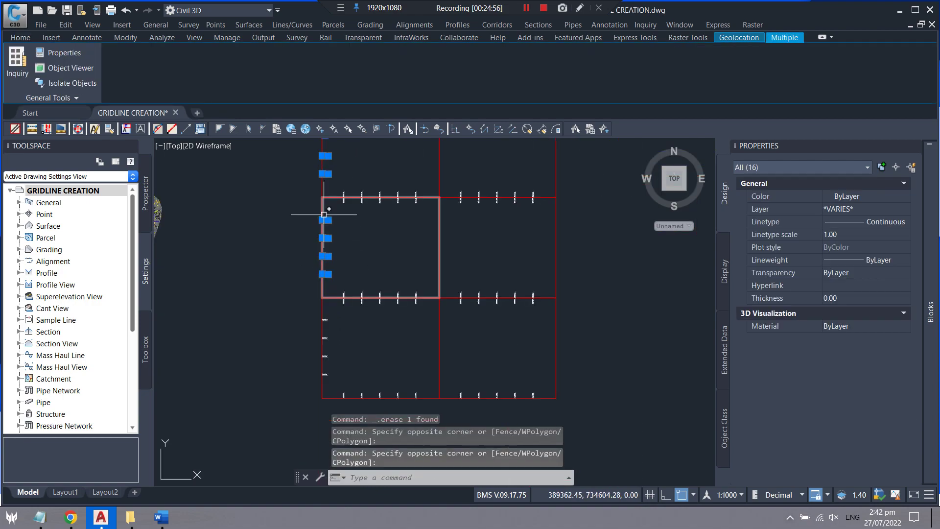
scroll(330, 295, "up", 6)
left_click(325, 195)
scroll(342, 210, "down", 3)
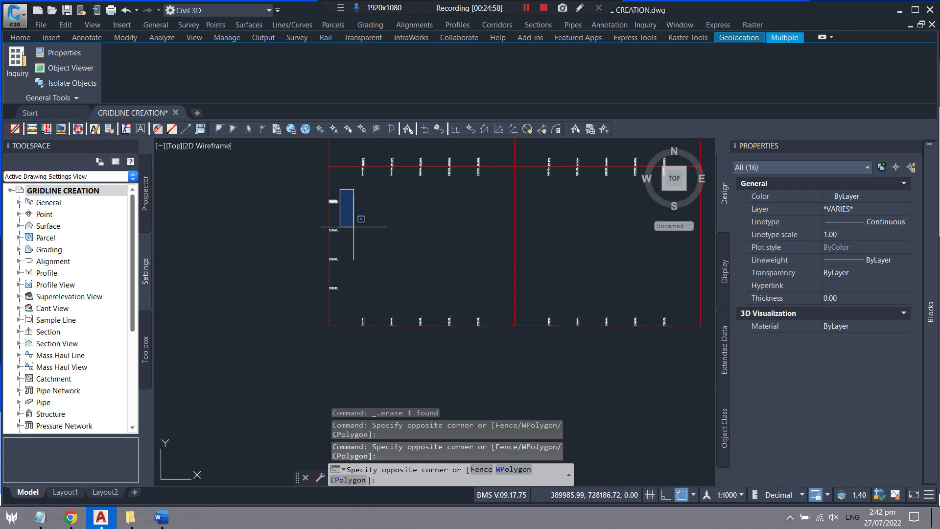
scroll(336, 293, "up", 5)
left_click(291, 323)
Step: Copy the selected labels from the gridline intersection onto another grid block
type("c")
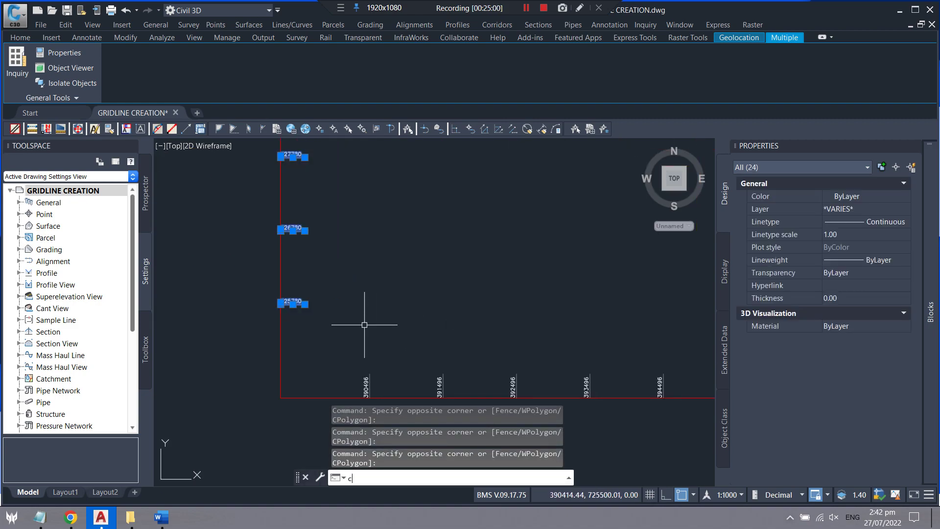
type("ify")
key("Return")
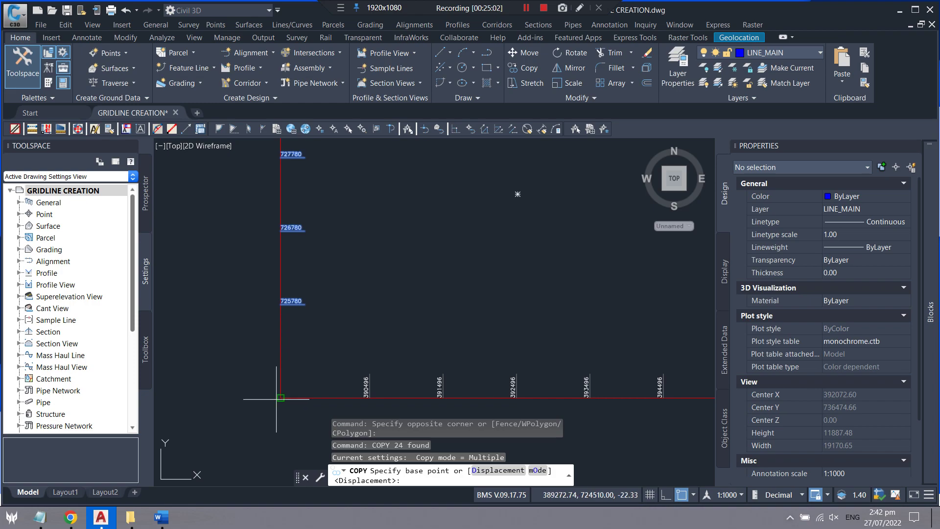
left_click(281, 397)
scroll(319, 279, "down", 3)
scroll(465, 322, "up", 3)
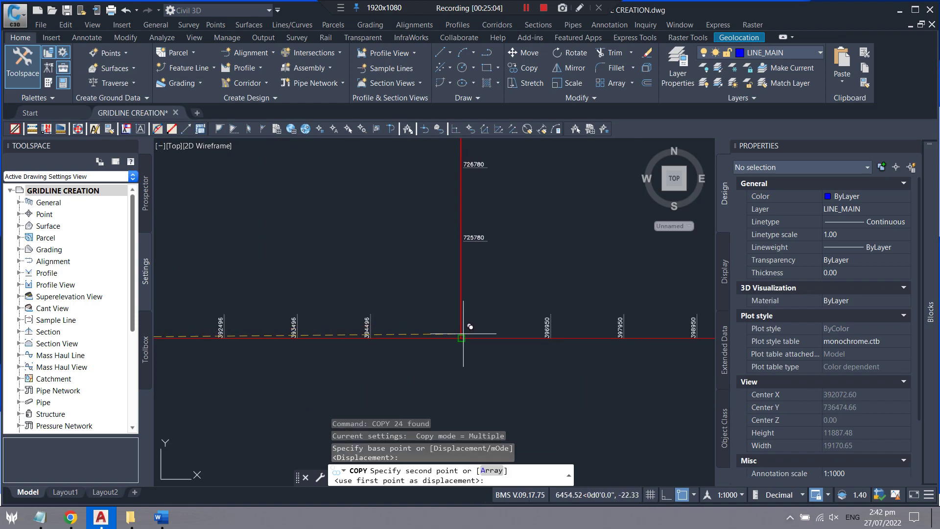
scroll(463, 337, "down", 3)
scroll(431, 294, "down", 2)
key("Escape")
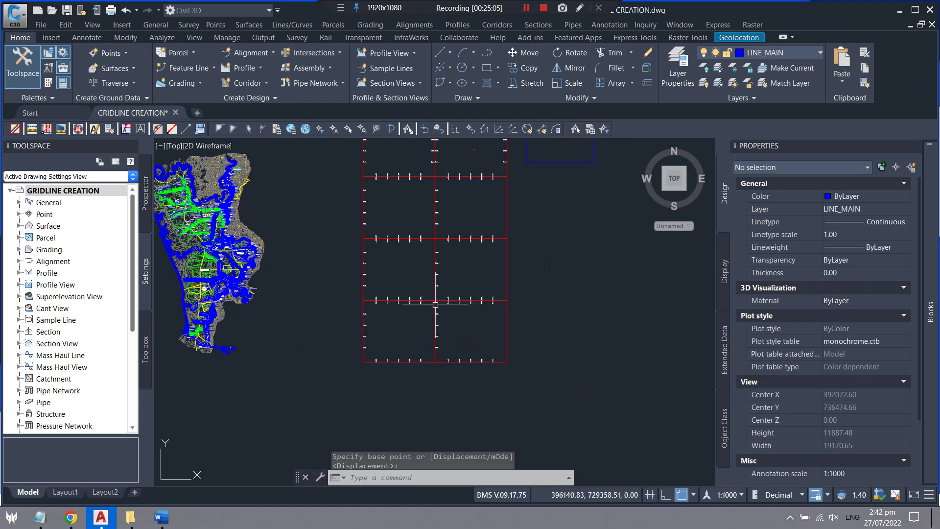
Step: Select the 24 northing labels using three crossing windows
scroll(441, 244, "down", 3)
scroll(437, 252, "up", 3)
scroll(441, 210, "up", 5)
left_click(440, 202)
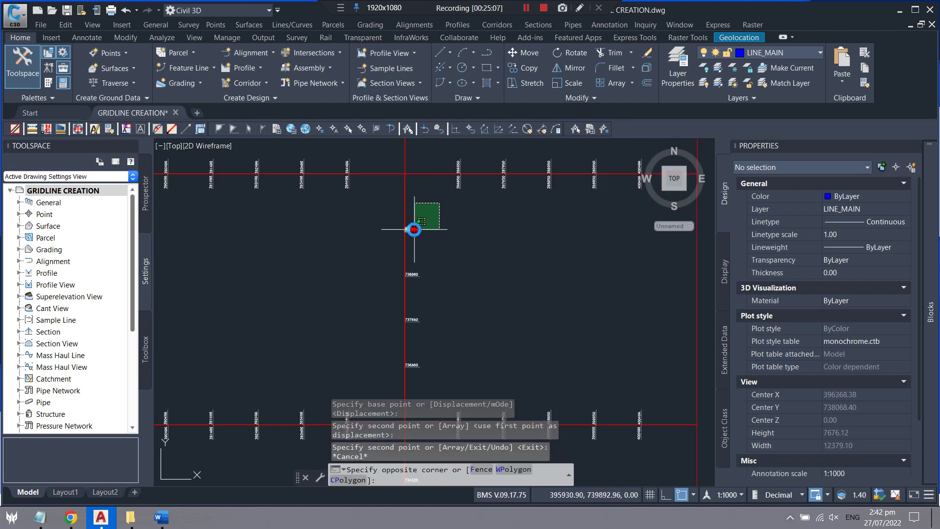
scroll(415, 228, "down", 3)
left_click(399, 298)
scroll(399, 297, "down", 2)
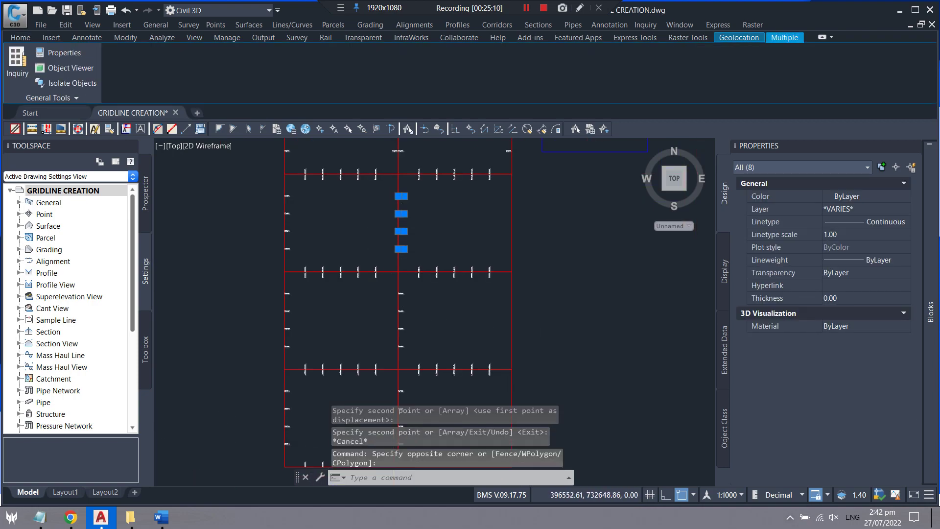
scroll(431, 247, "up", 3)
left_click(406, 238)
scroll(390, 315, "up", 3)
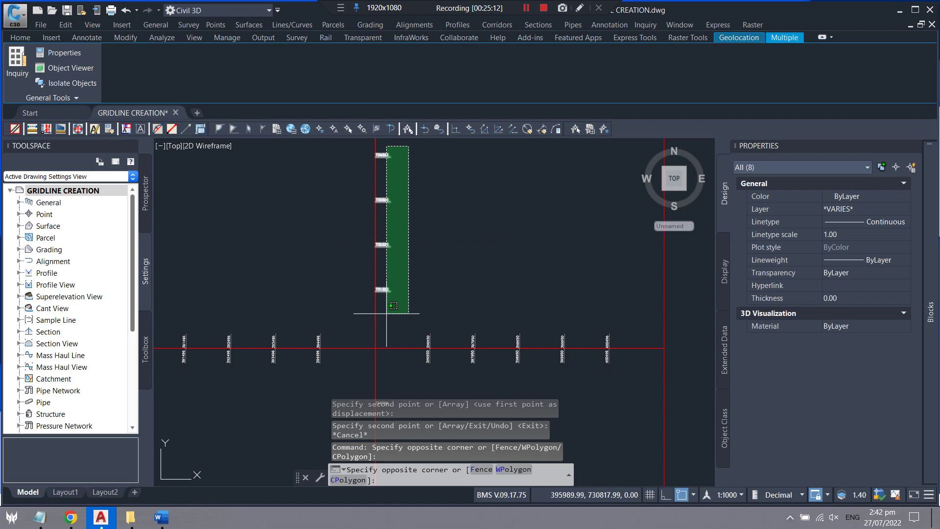
left_click(387, 314)
scroll(390, 312, "down", 4)
left_click(401, 256)
scroll(398, 306, "up", 3)
left_click(374, 316)
Step: Copy the labels from the 725780 label base point to the grid's right edge
type("cop")
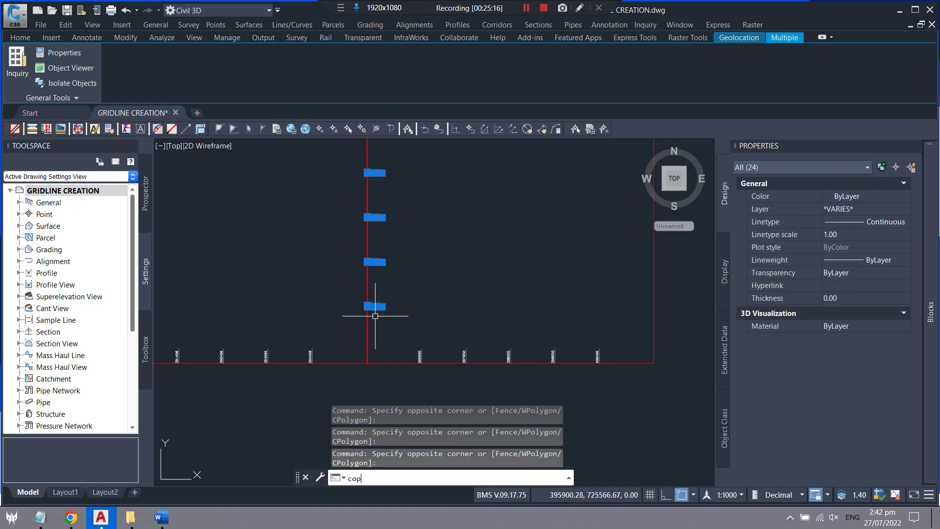
key("Return")
scroll(382, 306, "up", 3)
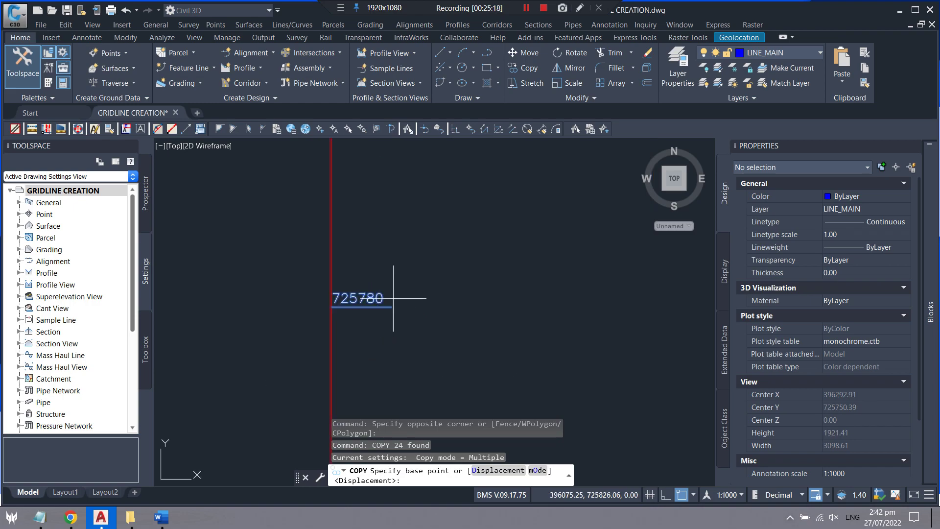
left_click(374, 303)
scroll(359, 307, "down", 5)
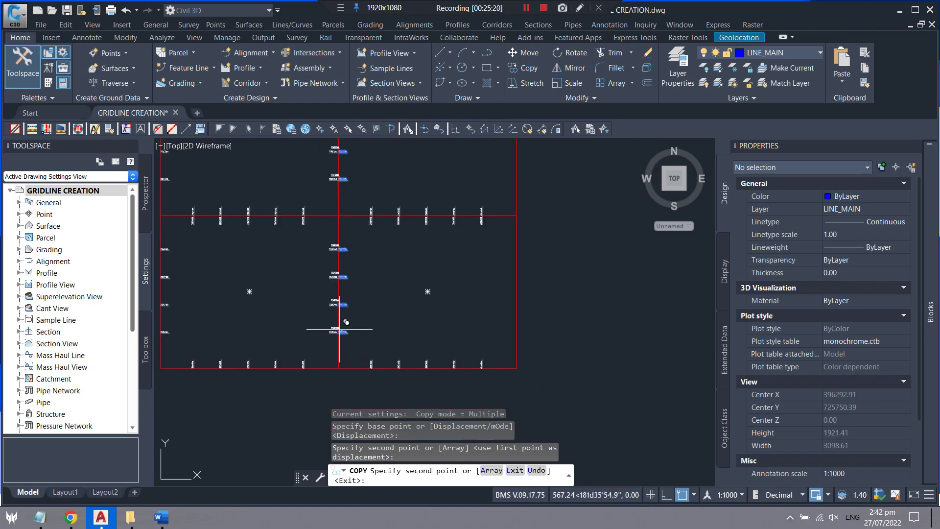
scroll(361, 323, "down", 4)
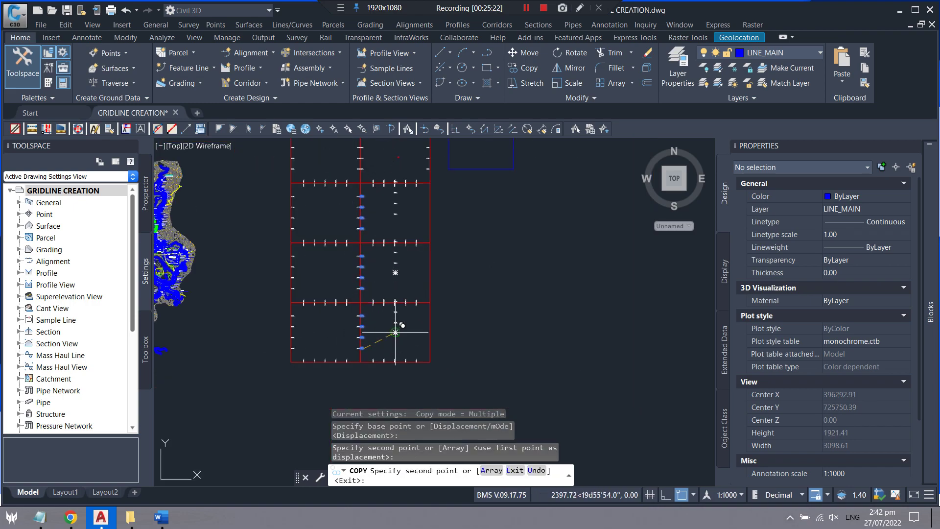
scroll(430, 362, "up", 5)
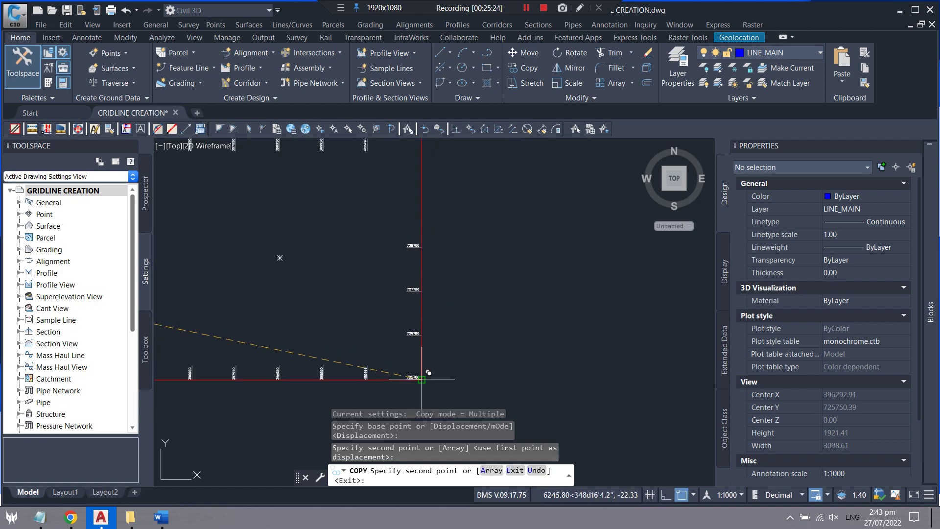
left_click(422, 378)
scroll(430, 362, "down", 3)
scroll(456, 307, "down", 2)
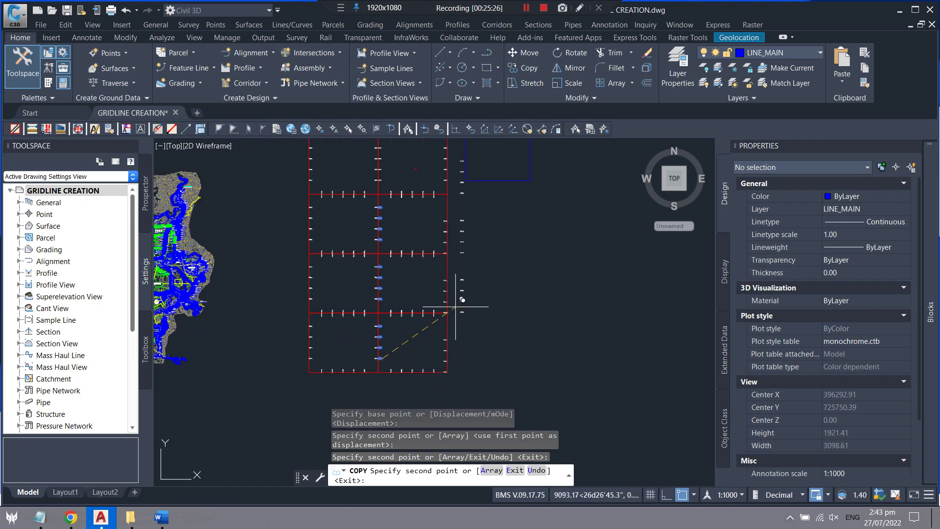
scroll(484, 357, "up", 3)
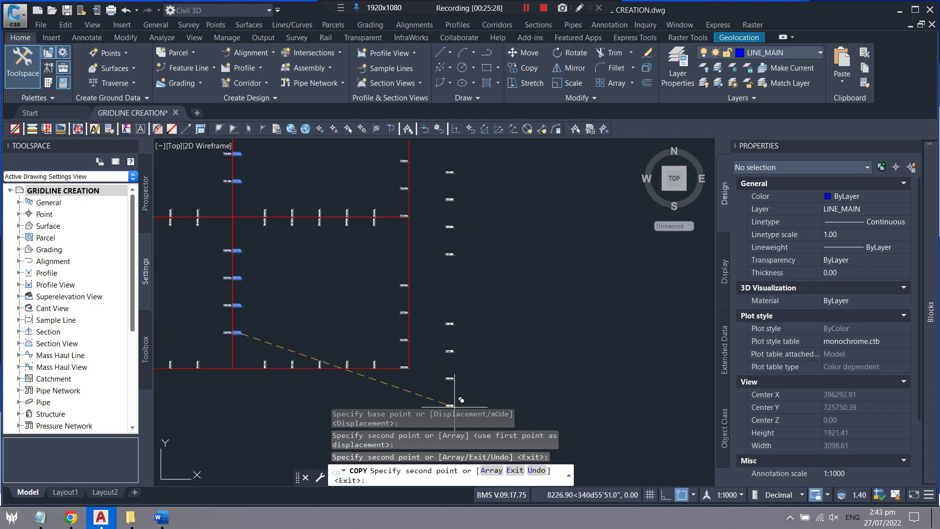
scroll(495, 318, "up", 5)
Step: Undo the misplaced extra copy and end the copy command
key("ctrl+z")
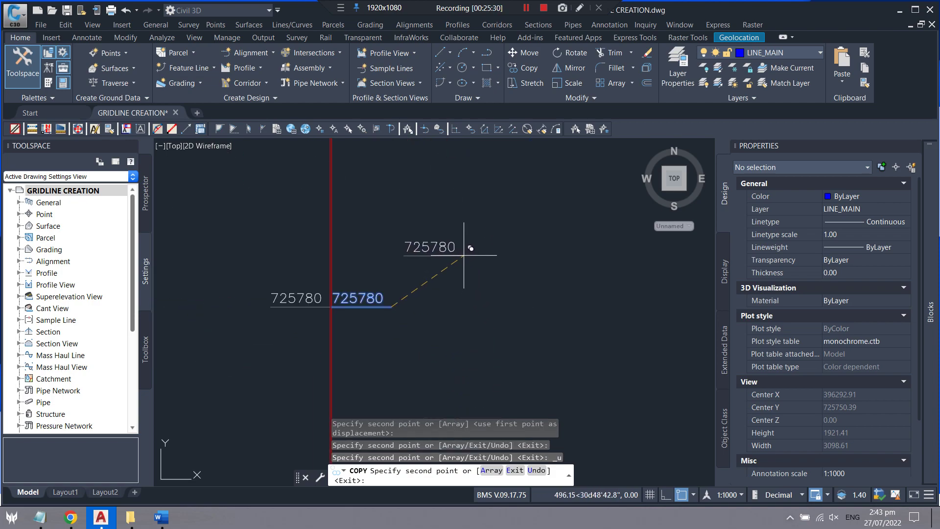
scroll(468, 257, "down", 5)
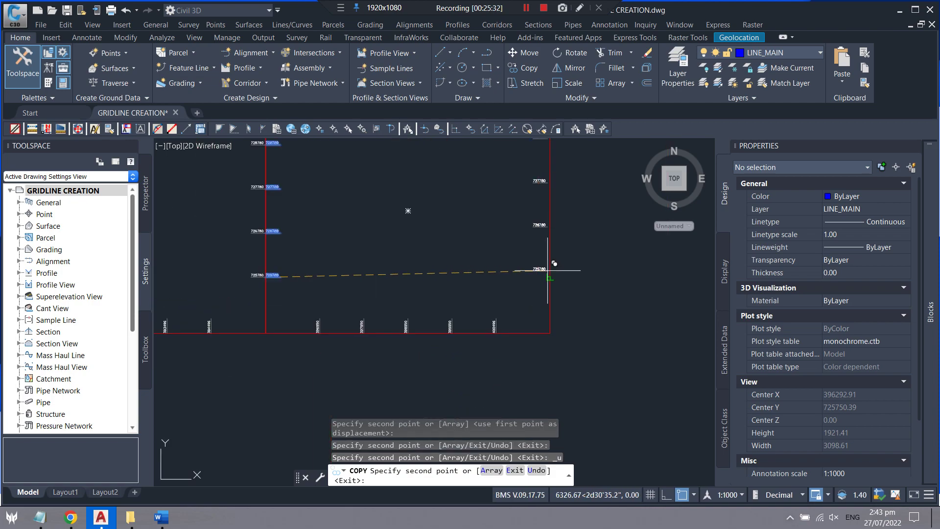
middle_click(556, 279)
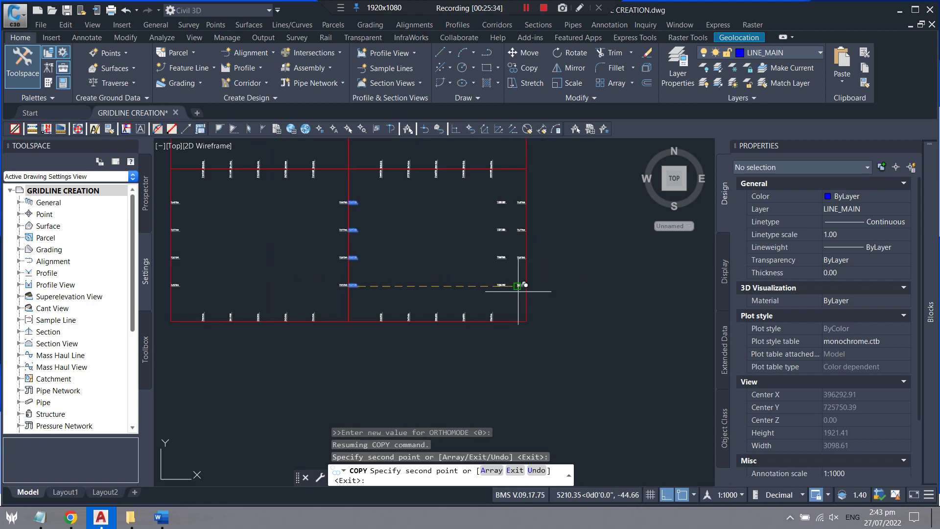
key("Escape")
scroll(487, 307, "down", 4)
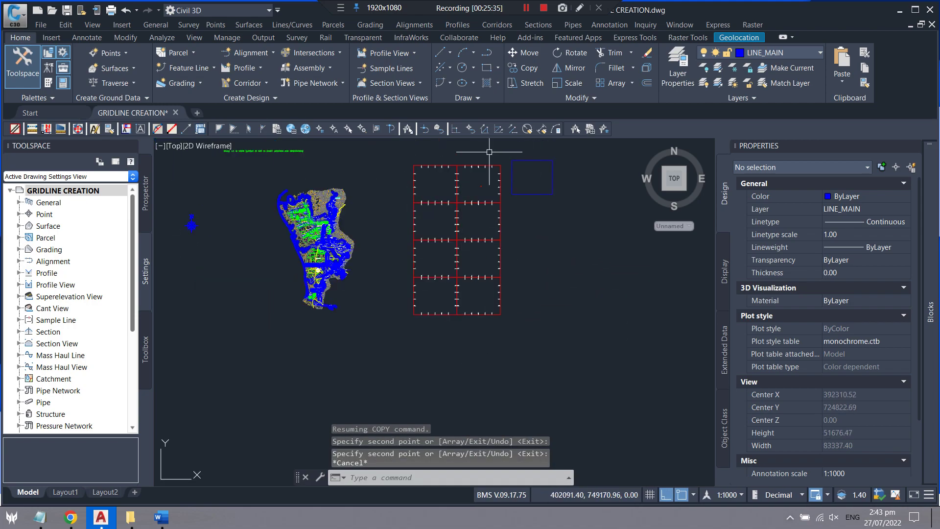
Step: Window-select the entire labelled grid
scroll(489, 152, "up", 4)
scroll(294, 164, "down", 4)
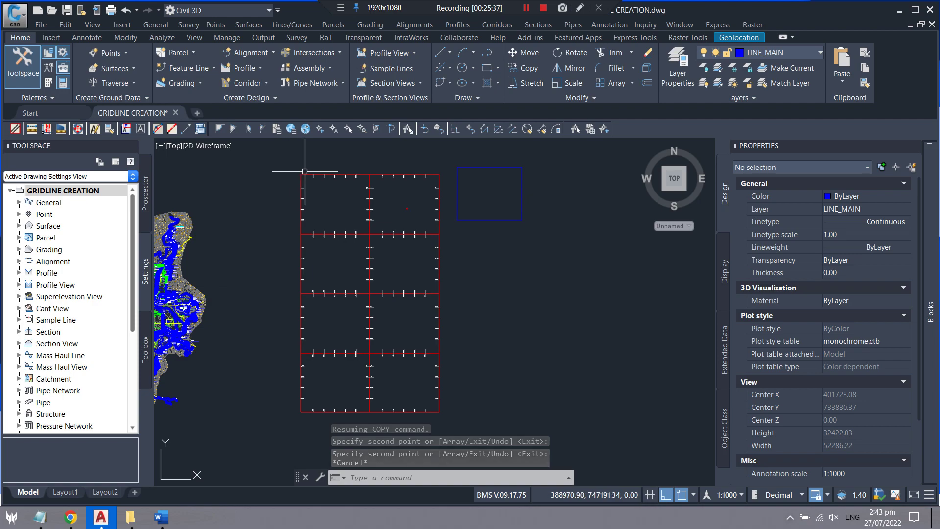
key("Escape")
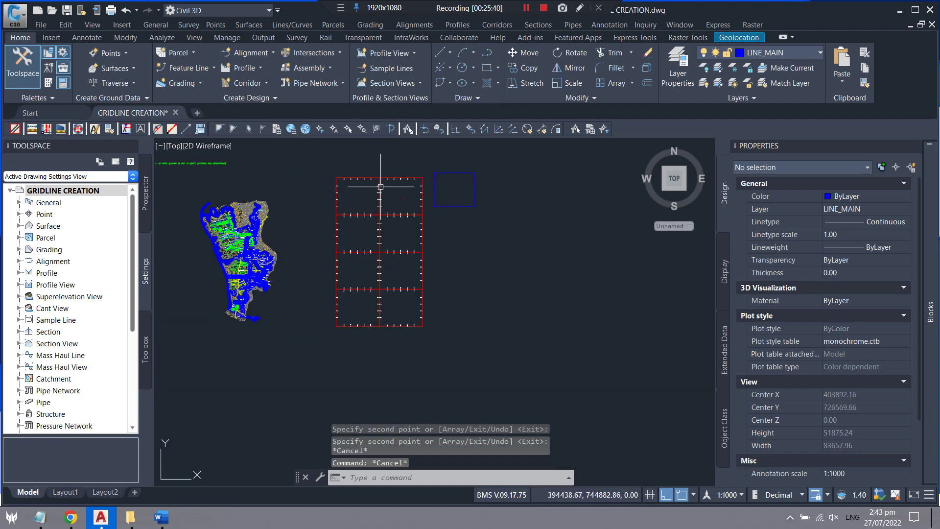
scroll(392, 180, "up", 3)
left_click(440, 157)
scroll(395, 167, "down", 3)
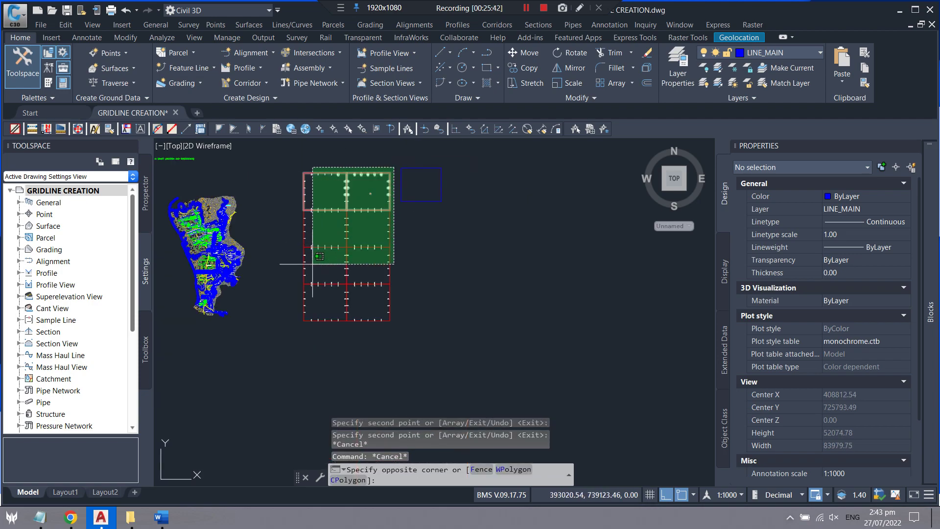
left_click(288, 328)
scroll(289, 323, "down", 2)
scroll(343, 275, "down", 2)
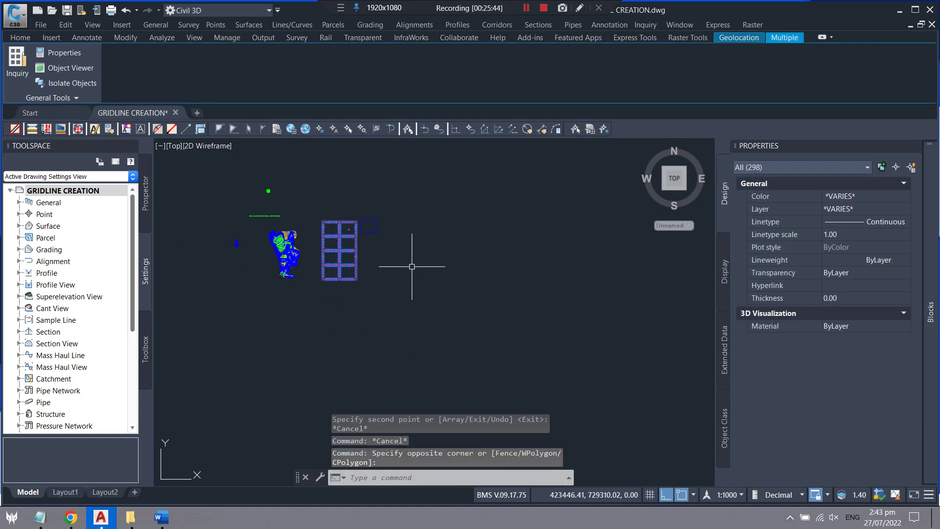
Step: Copy the grid and paste a duplicate to the right of the original
key("ctrl+c")
key("ctrl+v")
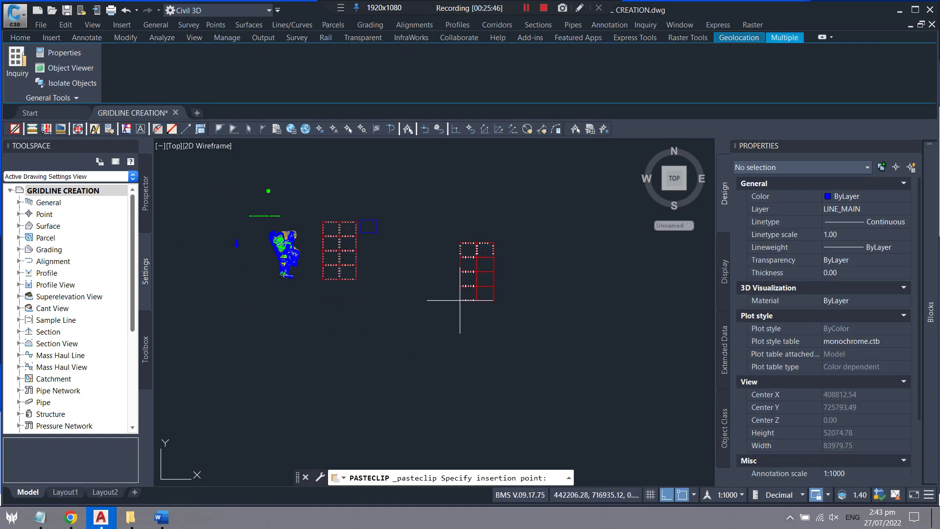
scroll(489, 254, "up", 2)
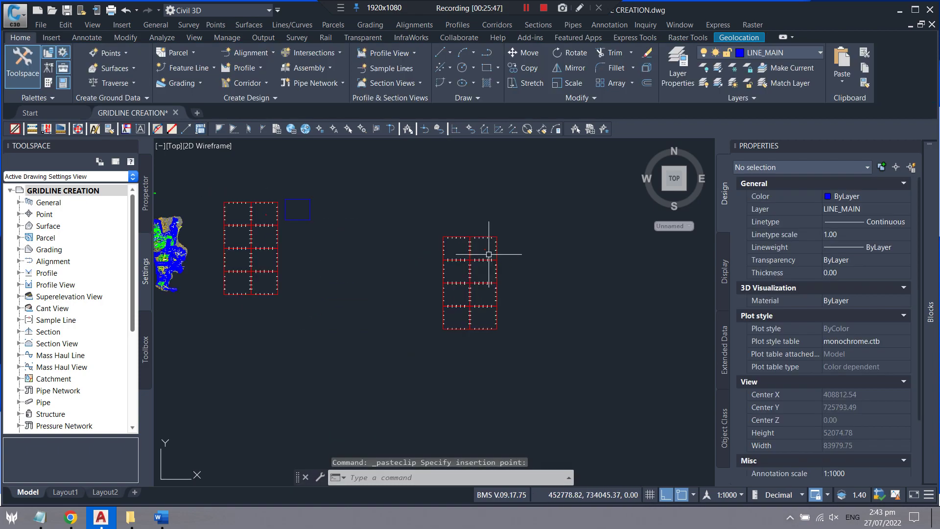
left_click(489, 254)
key("Escape")
key("Escape")
Step: Delete the small stray blue circle from the pasted grid
scroll(485, 252, "up", 2)
left_click(483, 255)
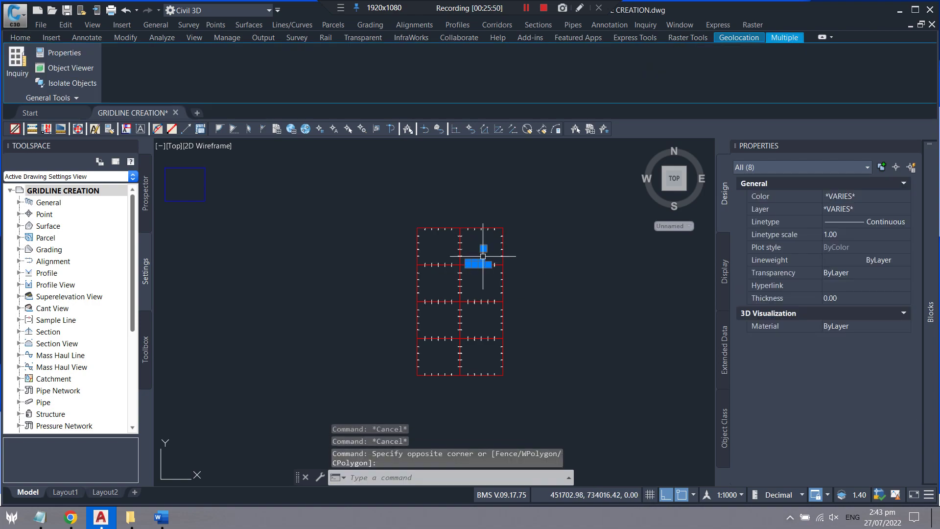
key("Escape")
scroll(485, 250, "up", 3)
scroll(458, 261, "up", 2)
left_click(479, 251)
key("Delete")
scroll(483, 220, "down", 7)
Step: Scale the whole labelled grid down by 100/10000 about its lower-left corner
scroll(487, 220, "down", 1)
scroll(504, 196, "up", 3)
left_click(512, 185)
left_click(378, 382)
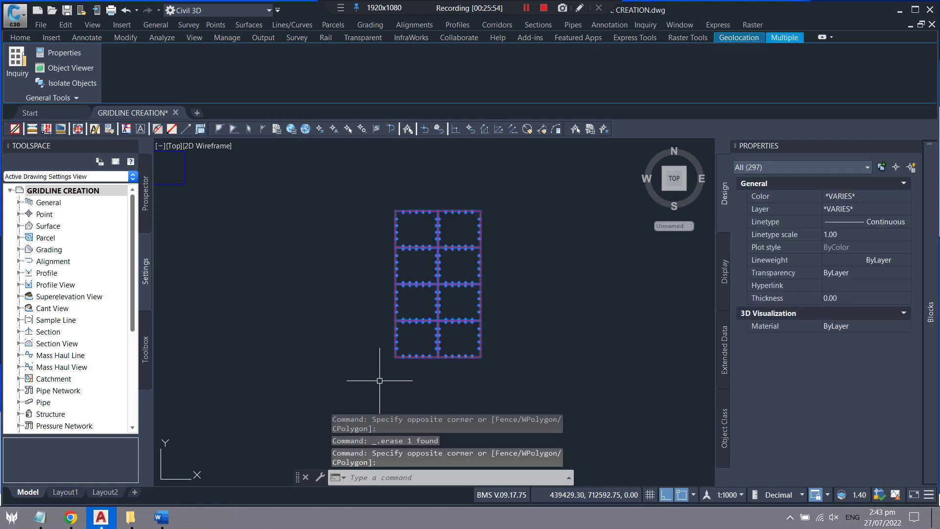
type("sc")
key("Return")
left_click(389, 349)
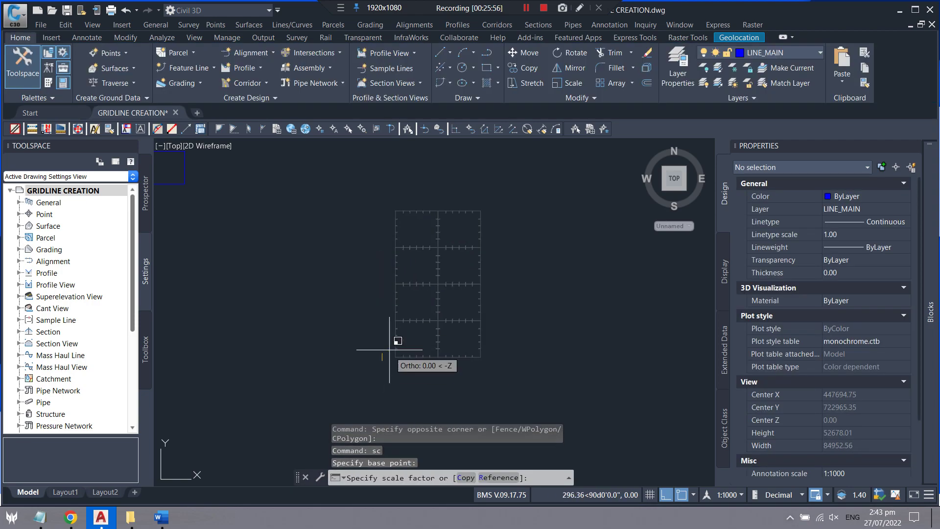
type("100")
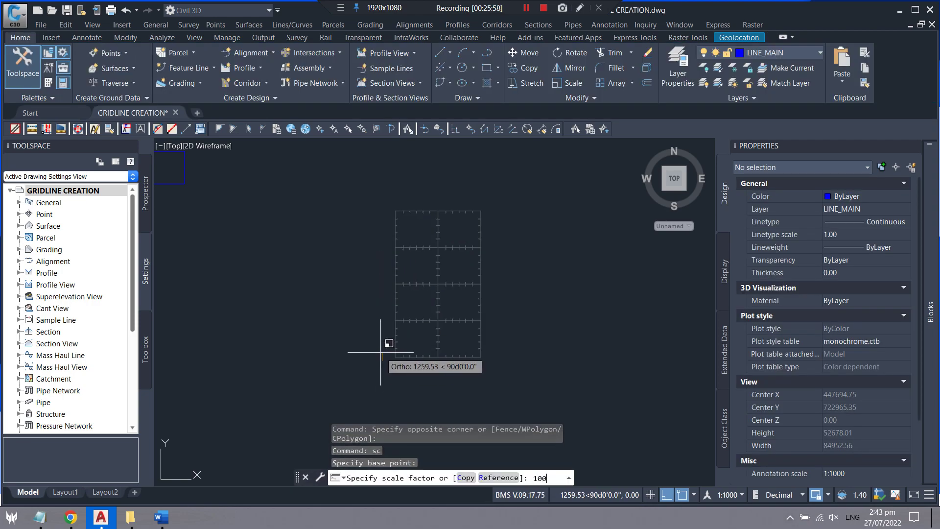
type("/10000")
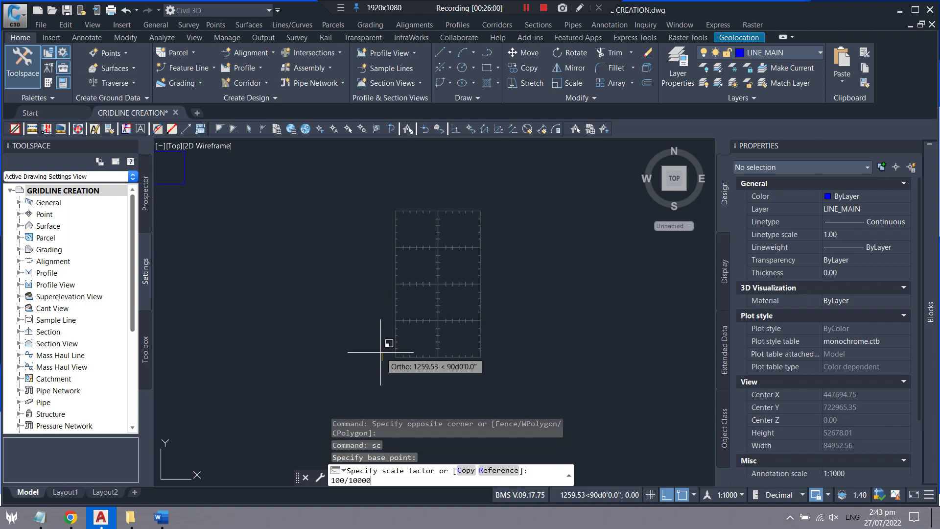
key("Return")
Step: Move the scaled-down grid to a new position with ortho turned off
scroll(380, 352, "down", 3)
scroll(349, 312, "down", 5)
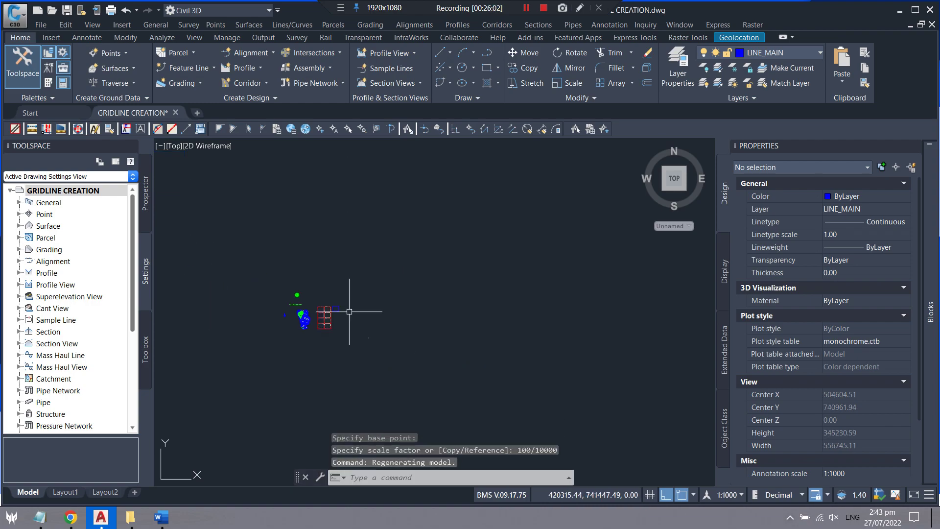
scroll(375, 328, "up", 2)
left_click(398, 315)
left_click(344, 364)
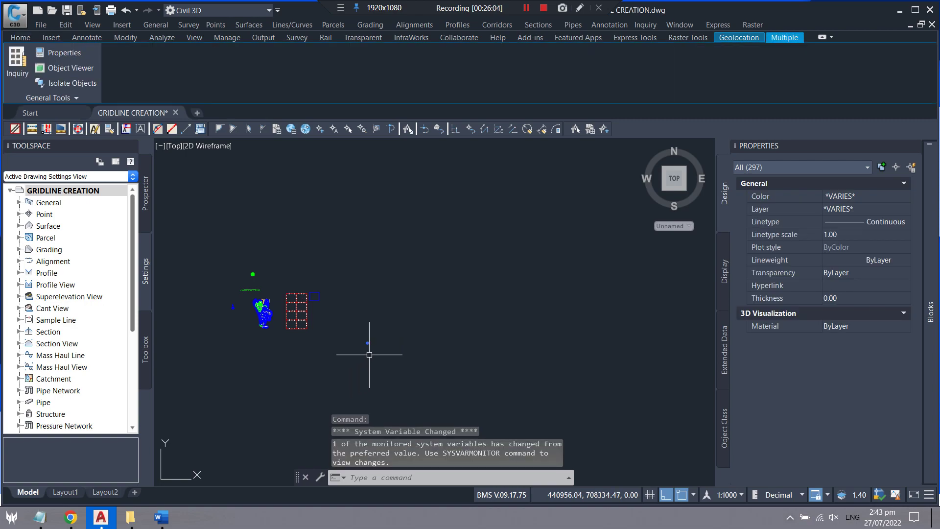
type("m")
key("Return")
left_click(240, 269)
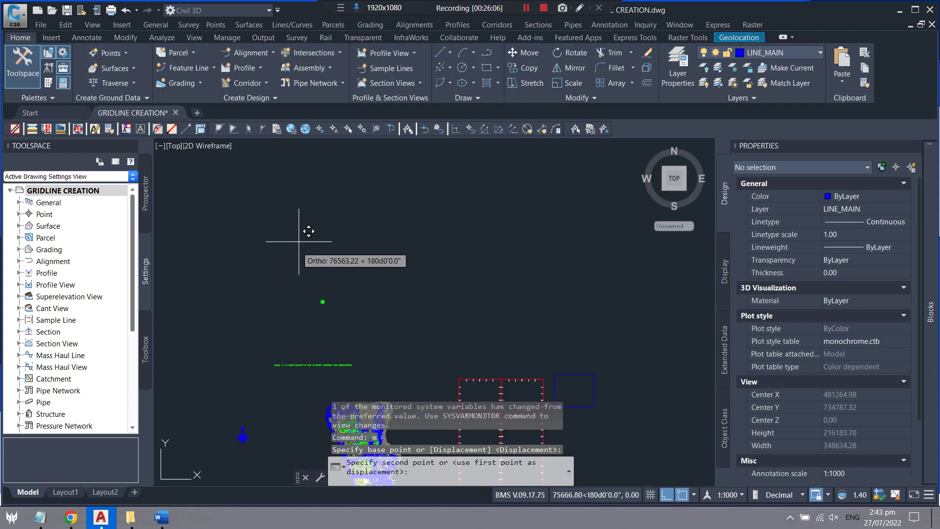
left_click(666, 496)
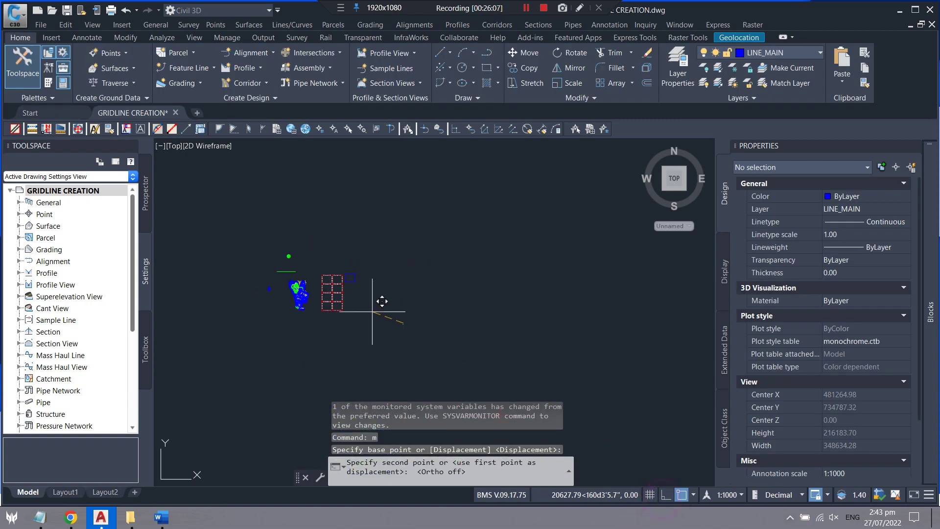
scroll(363, 305, "down", 3)
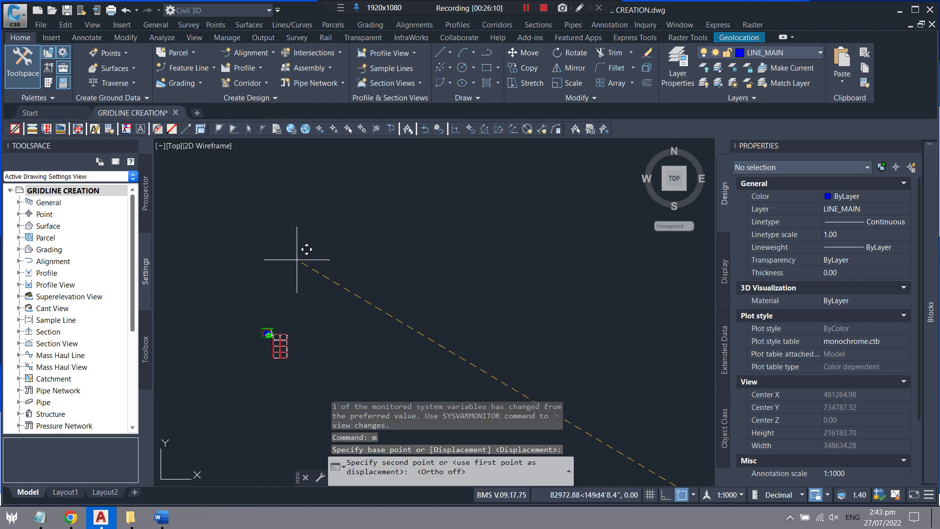
scroll(304, 235, "up", 4)
left_click(279, 269)
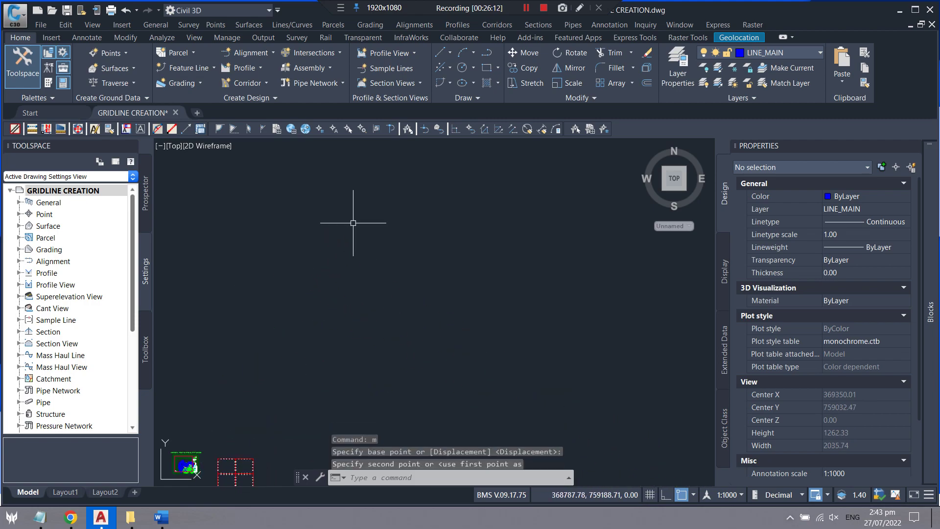
Step: Cancel the pending move and start a crossing window around the top-left cell's labels
scroll(273, 275, "up", 2)
scroll(275, 264, "up", 2)
scroll(288, 255, "up", 3)
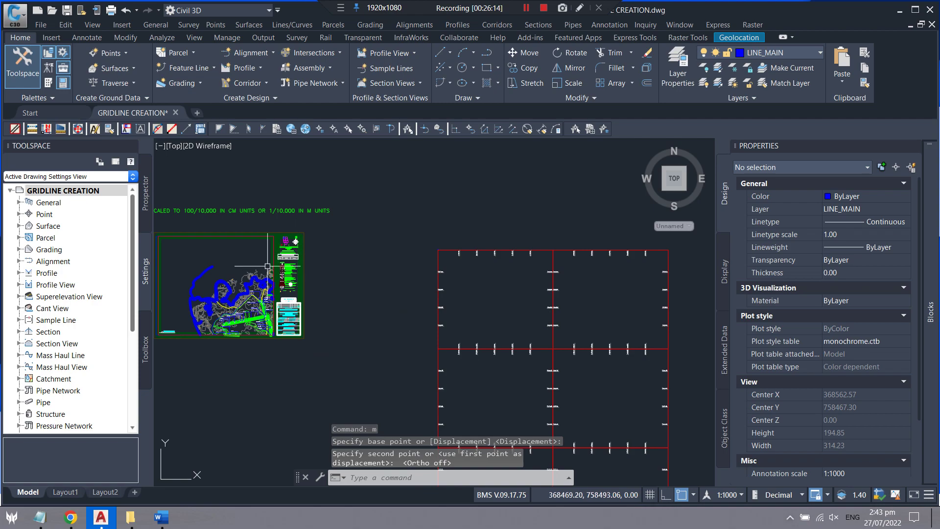
key("Escape")
key("Escape")
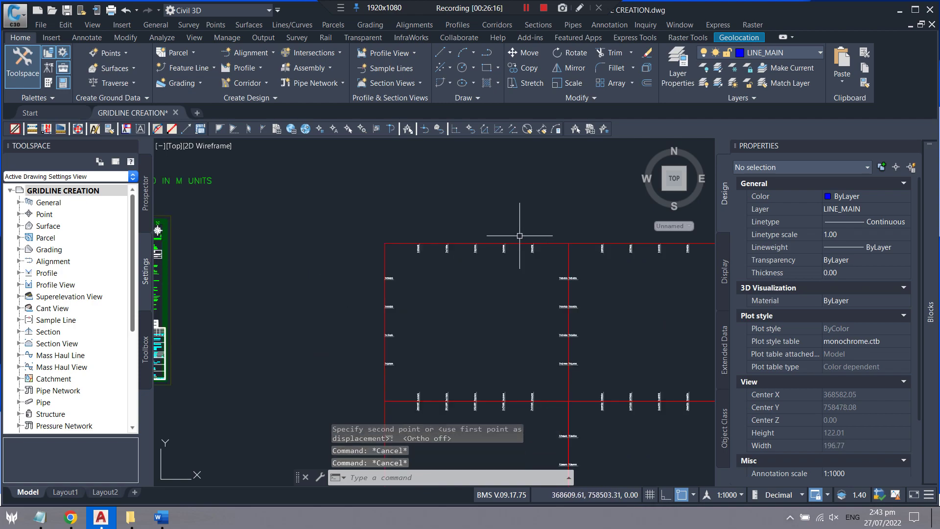
scroll(489, 243, "down", 6)
scroll(467, 205, "down", 6)
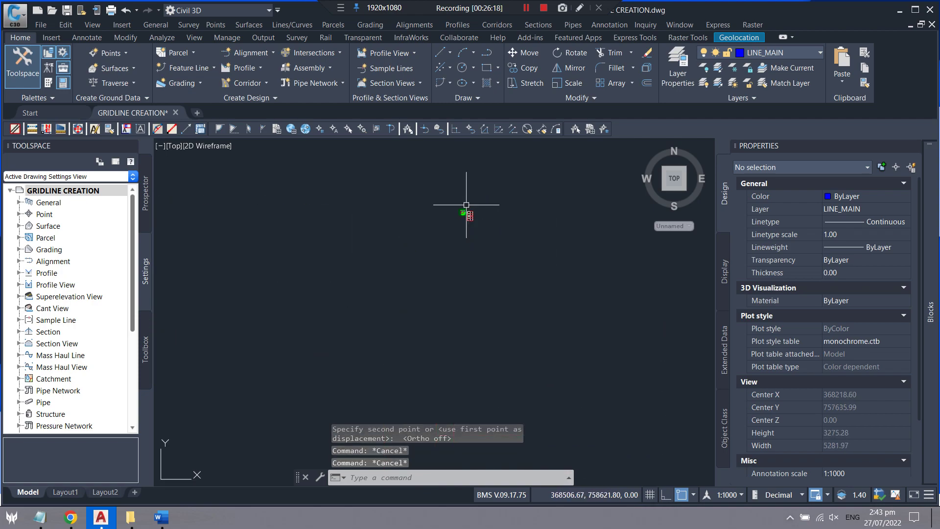
scroll(470, 209, "up", 5)
scroll(538, 211, "up", 4)
scroll(608, 211, "up", 3)
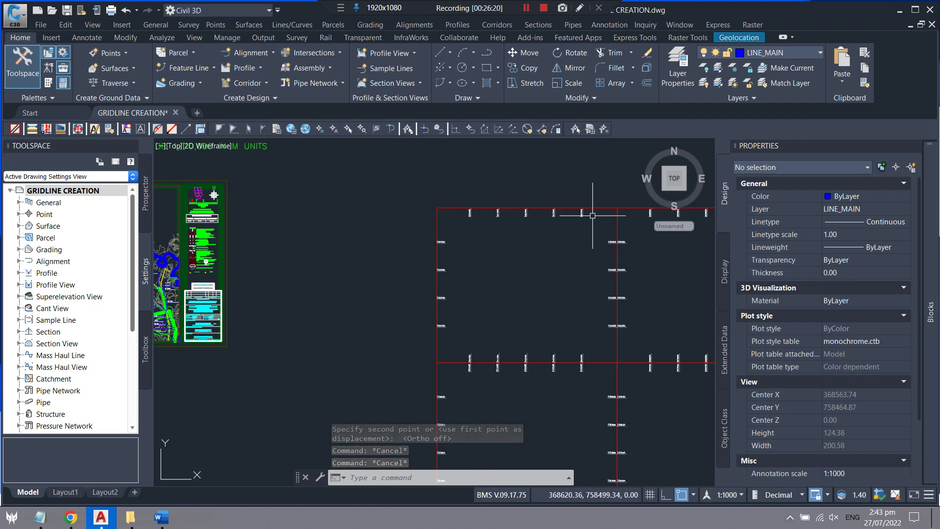
left_click(615, 205)
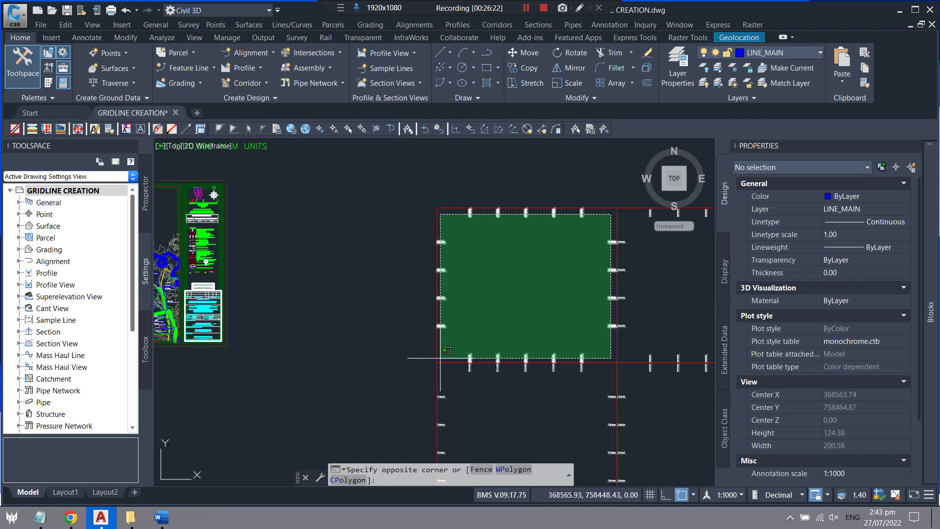
Step: Copy the top-left square's 36 coordinate labels onto the sheet border
left_click(441, 358)
type("copy")
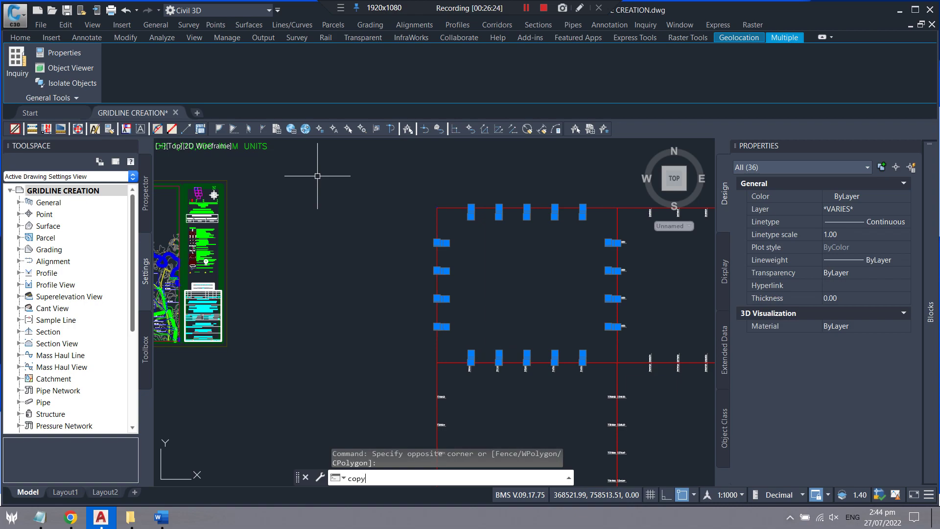
key("Return")
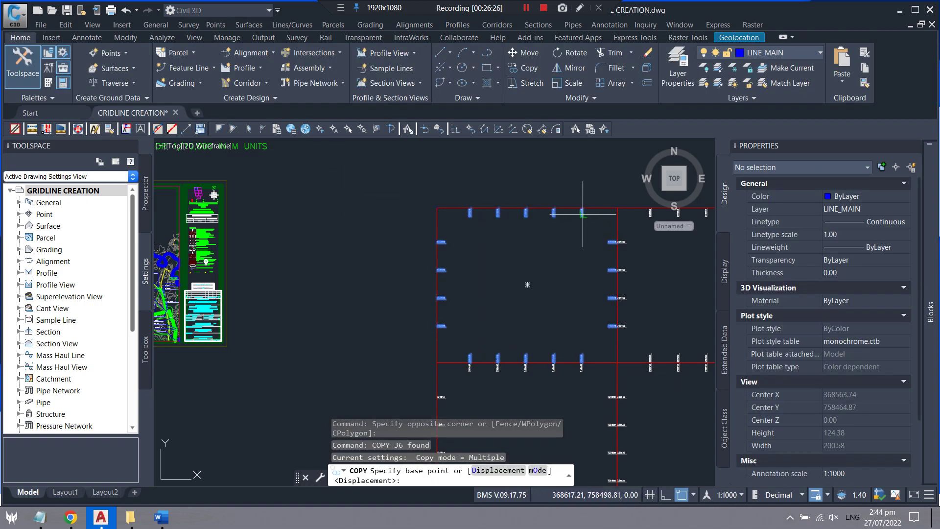
left_click(582, 214)
scroll(475, 164, "down", 2)
scroll(378, 199, "up", 3)
key("Escape")
Step: Zoom in and out to inspect the copied labels on the drawing sheet
scroll(399, 185, "up", 2)
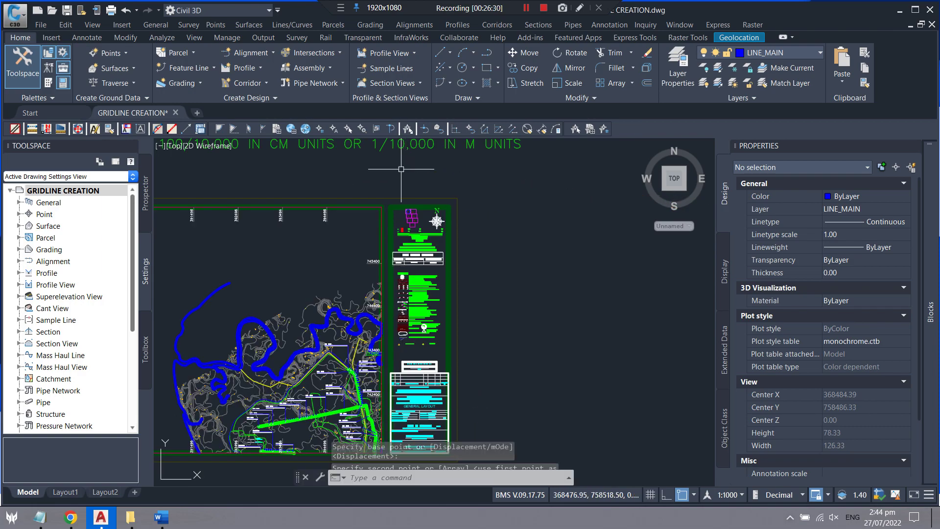
scroll(401, 169, "down", 2)
scroll(304, 308, "up", 3)
scroll(379, 270, "down", 3)
scroll(298, 219, "up", 2)
scroll(321, 226, "up", 5)
scroll(198, 189, "down", 3)
scroll(294, 195, "down", 2)
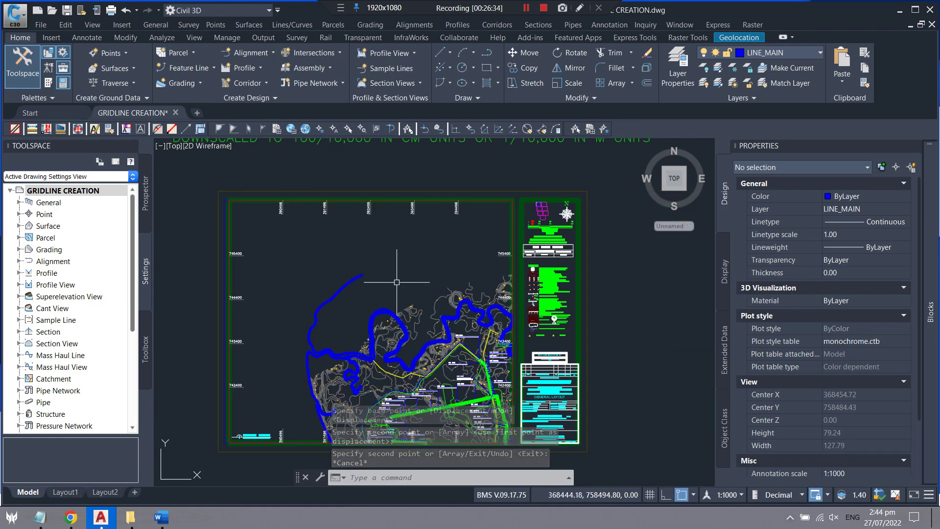
scroll(391, 186, "down", 3)
scroll(440, 172, "down", 3)
scroll(445, 176, "up", 3)
scroll(447, 196, "down", 2)
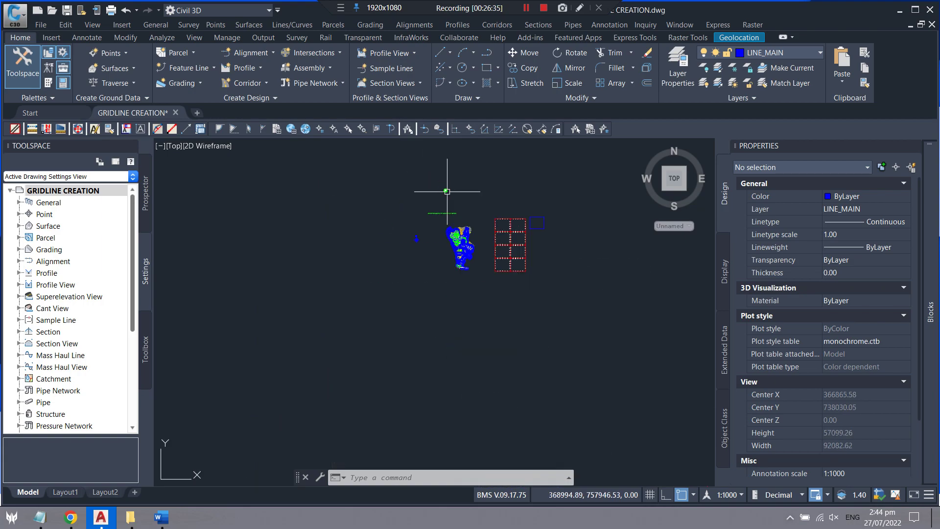
scroll(484, 241, "up", 2)
scroll(448, 220, "up", 4)
scroll(490, 230, "up", 2)
scroll(521, 238, "up", 2)
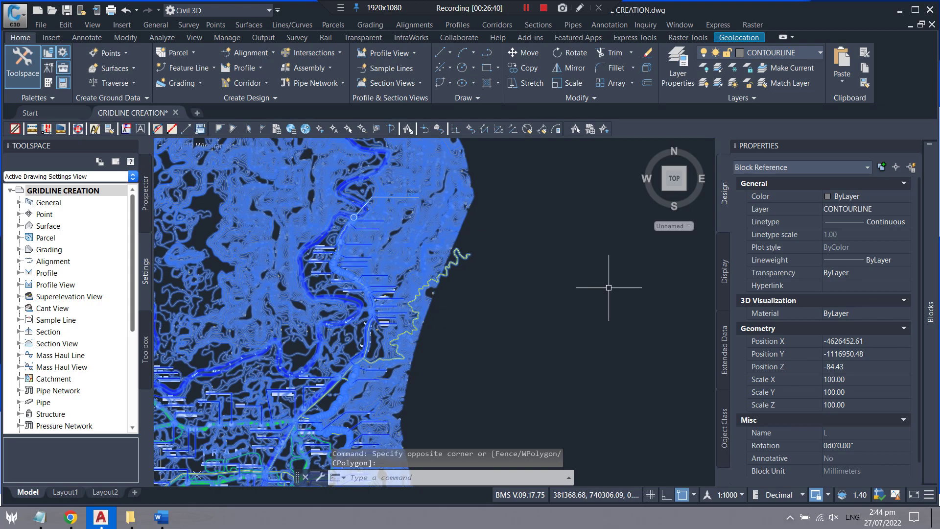
type("m")
Step: Move the contour map block from its STA 0+000 reference point onto the grid
key("Return")
scroll(354, 206, "up", 3)
scroll(350, 207, "up", 6)
scroll(344, 207, "up", 5)
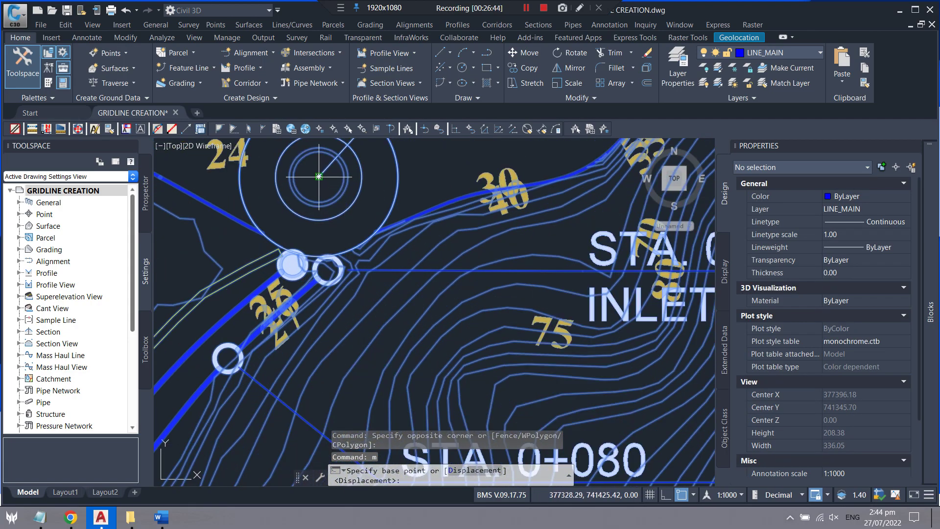
left_click(319, 176)
scroll(313, 220, "down", 4)
scroll(308, 240, "down", 5)
scroll(306, 249, "down", 3)
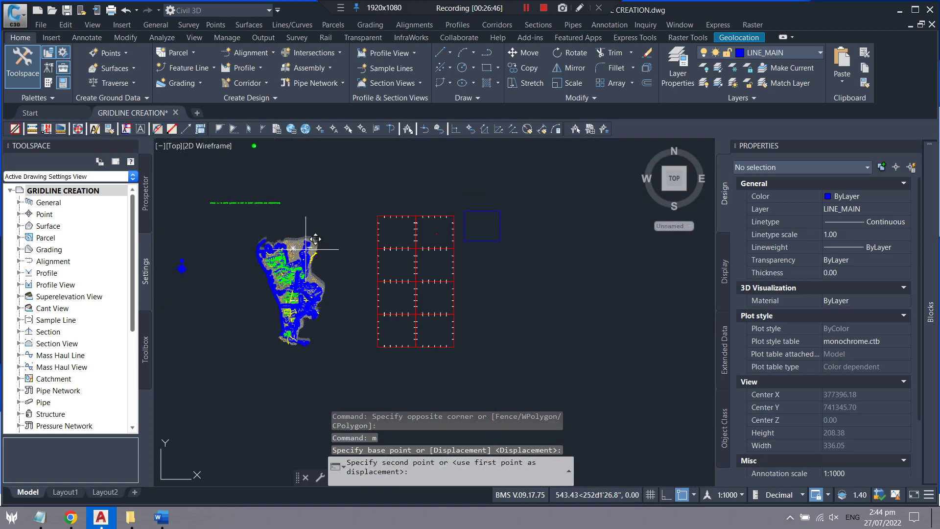
scroll(460, 245, "up", 3)
scroll(461, 245, "up", 3)
scroll(460, 245, "up", 2)
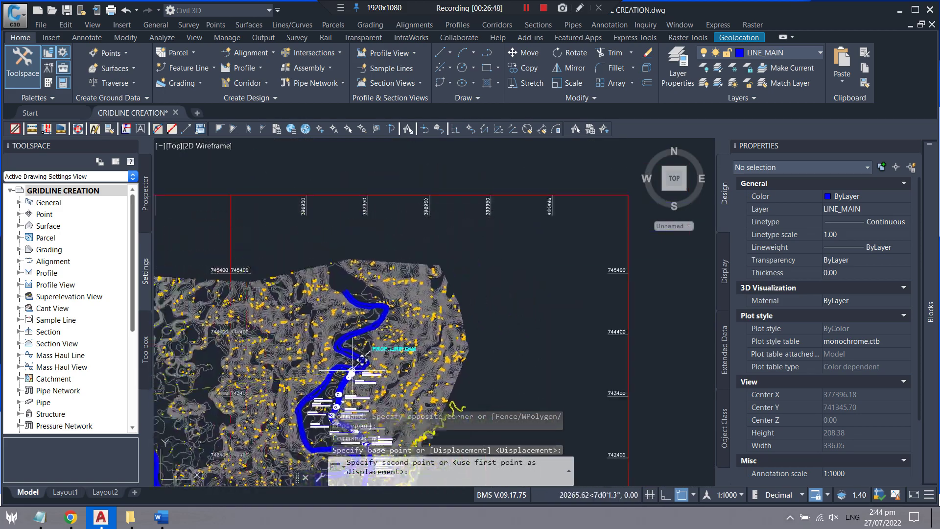
scroll(460, 245, "up", 2)
scroll(426, 396, "up", 4)
scroll(528, 343, "up", 3)
scroll(510, 342, "up", 3)
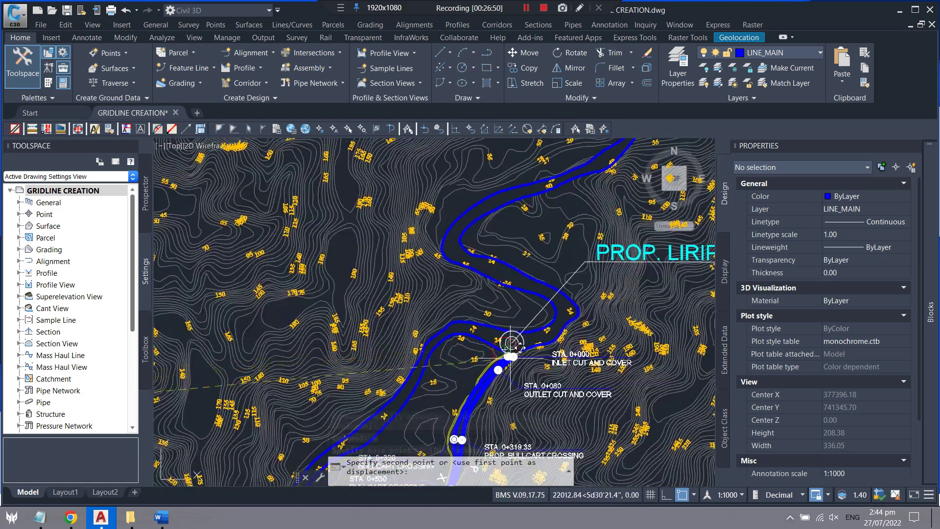
scroll(515, 325, "up", 3)
middle_click_drag(514, 325, 478, 295)
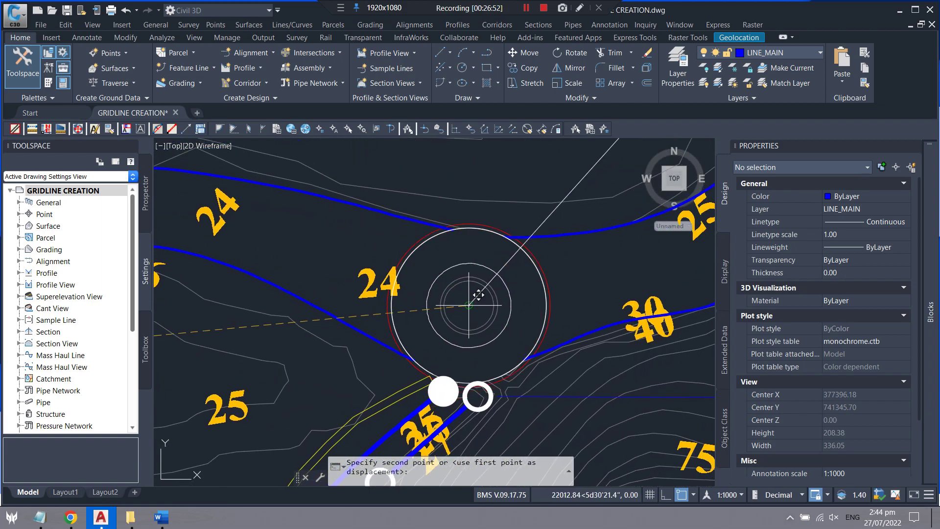
scroll(441, 284, "down", 3)
scroll(419, 245, "down", 4)
scroll(396, 206, "down", 3)
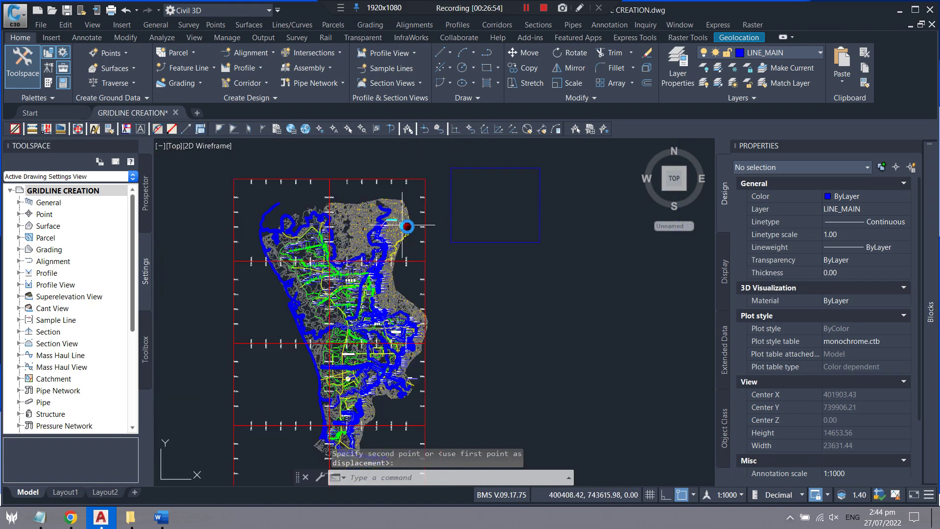
scroll(465, 238, "down", 2)
Step: Delete the stray blue rectangle and the small blue line
left_click(481, 230)
key("Delete")
scroll(441, 221, "down", 3)
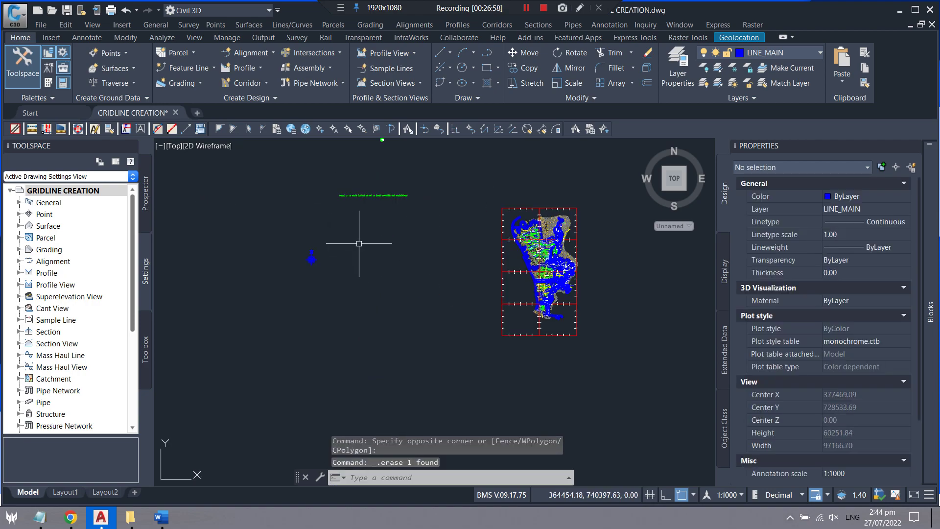
left_click_drag(359, 243, 311, 277)
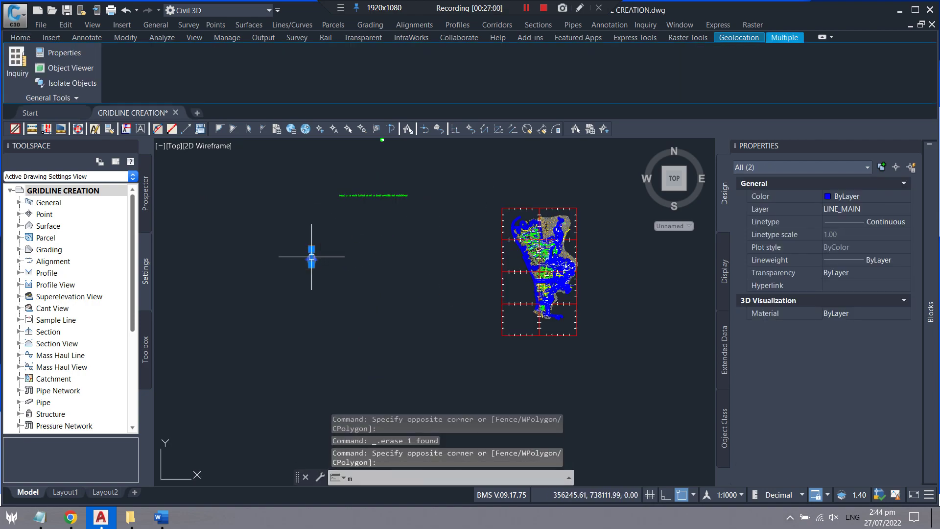
type("m")
key("Return")
left_click(311, 257)
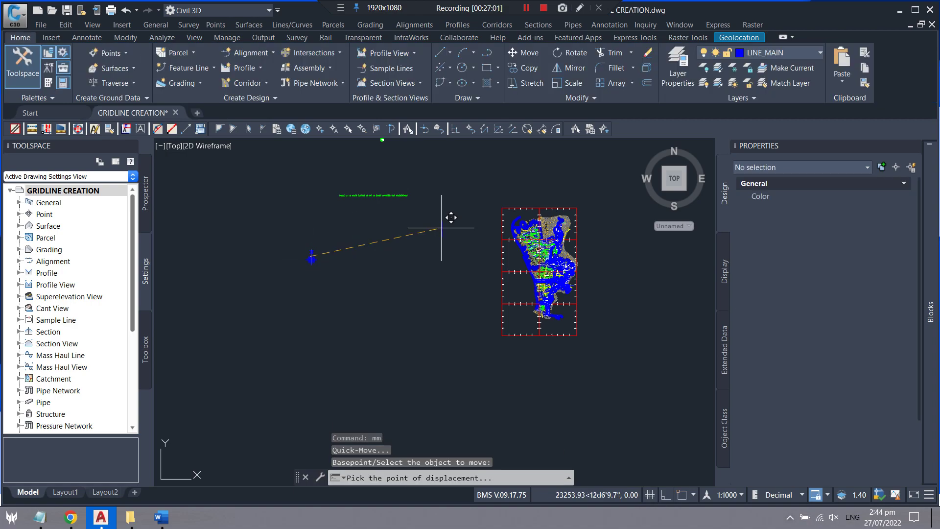
left_click(484, 206)
left_click(426, 247)
key("Delete")
Step: Move the small blue block to sit beside the gridded map
left_click(307, 275)
left_click(318, 250)
type("m")
key("Return")
left_click(327, 260)
left_click(494, 226)
scroll(480, 215, "down", 2)
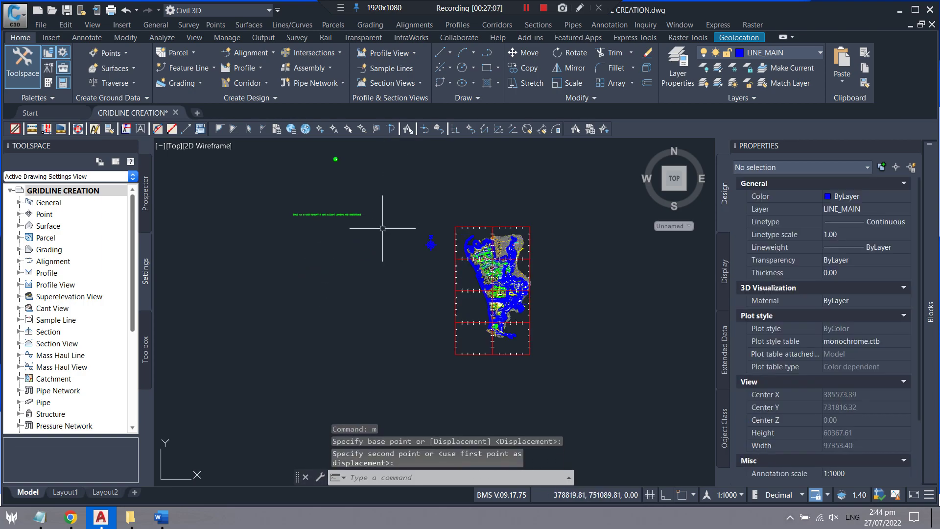
scroll(544, 286, "up", 3)
scroll(539, 286, "up", 3)
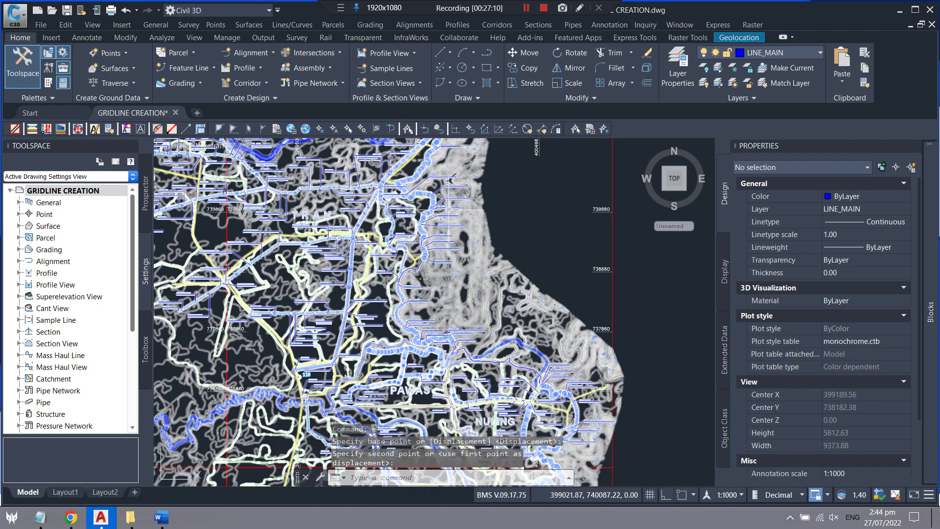
scroll(504, 285, "down", 3)
scroll(461, 264, "down", 3)
scroll(347, 233, "up", 4)
scroll(253, 244, "up", 5)
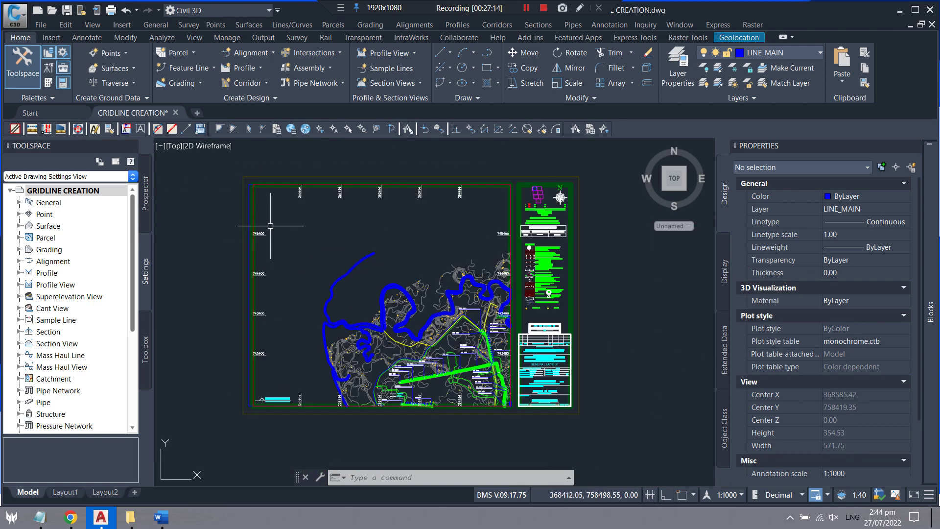
scroll(300, 200, "up", 2)
scroll(320, 228, "down", 2)
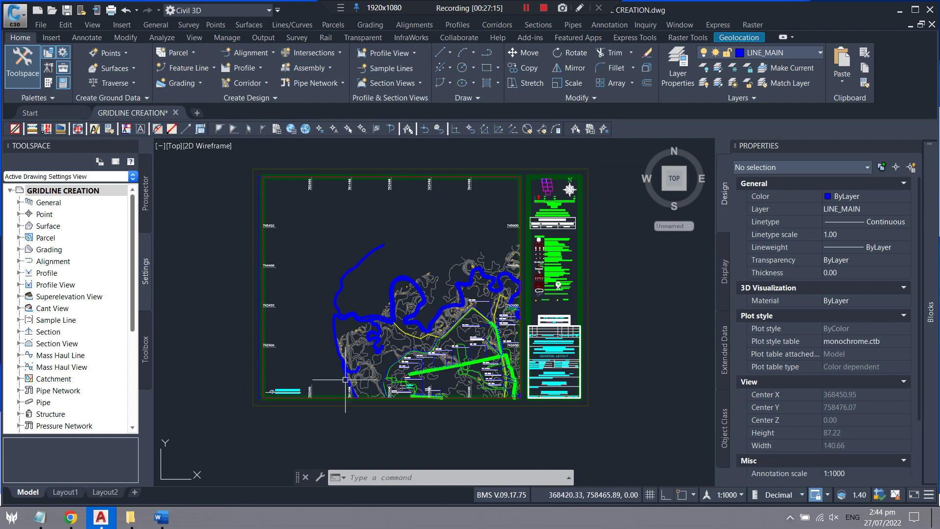